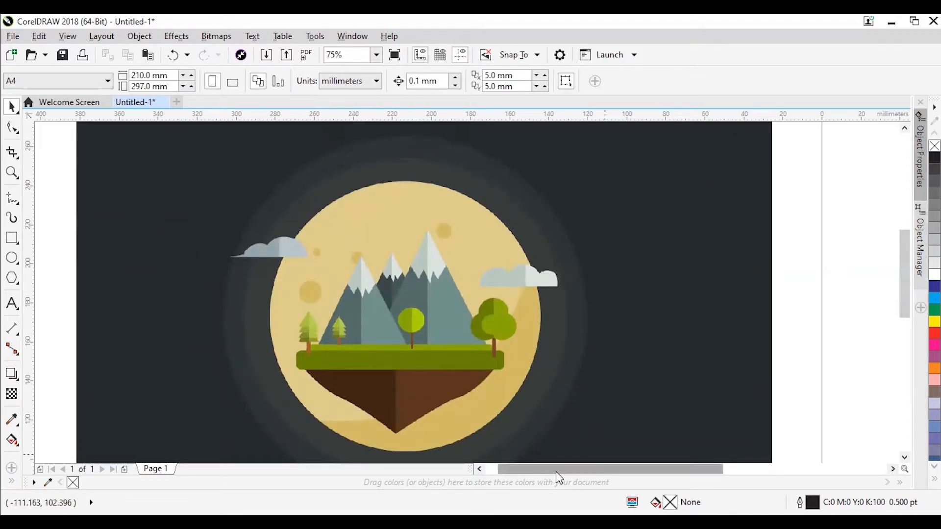
Draw a perfect circle about 136 mm in diameter on the page beside the reference illustration as the moon.
{"action": "left_click_drag", "start_coordinate": [556, 471], "coordinate": [571, 467]}
{"action": "scroll", "coordinate": [487, 309], "scroll_direction": "down", "scroll_amount": 2}
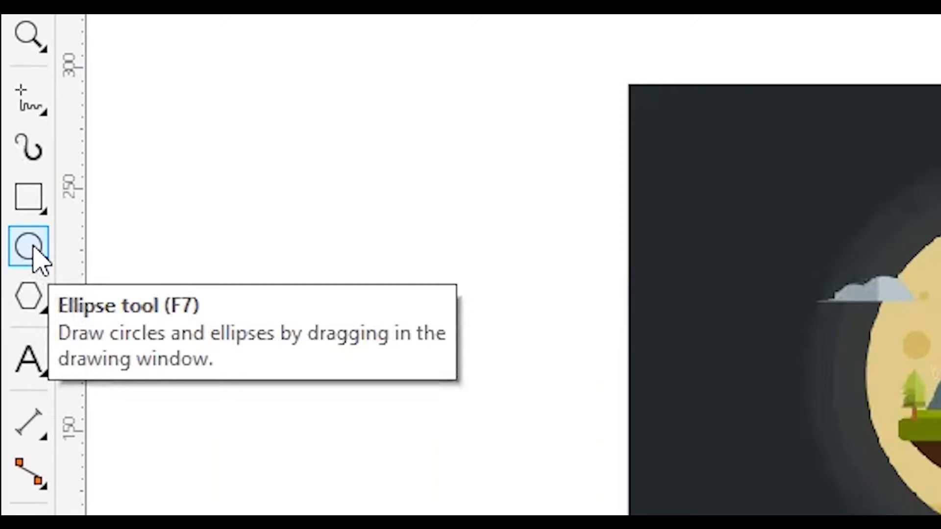
{"action": "left_click", "coordinate": [33, 248]}
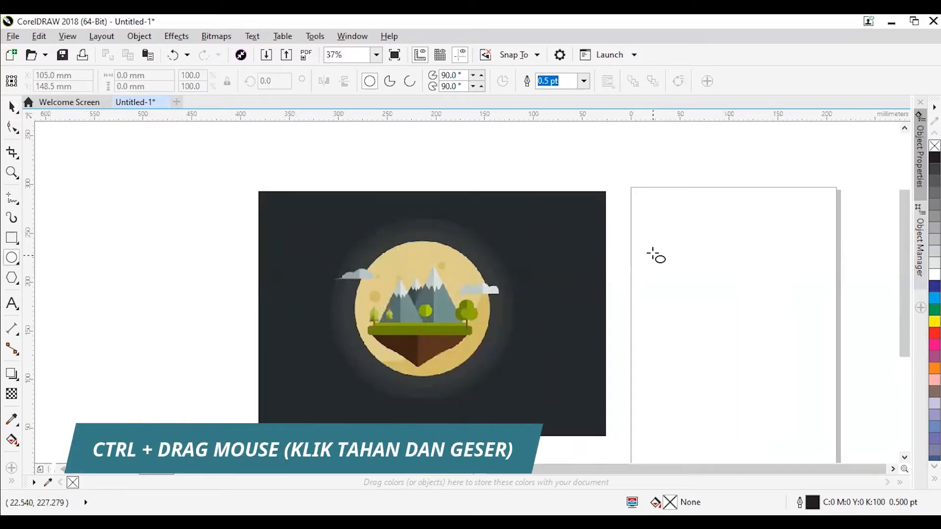
{"action": "left_click_drag", "start_coordinate": [649, 246], "coordinate": [790, 372]}
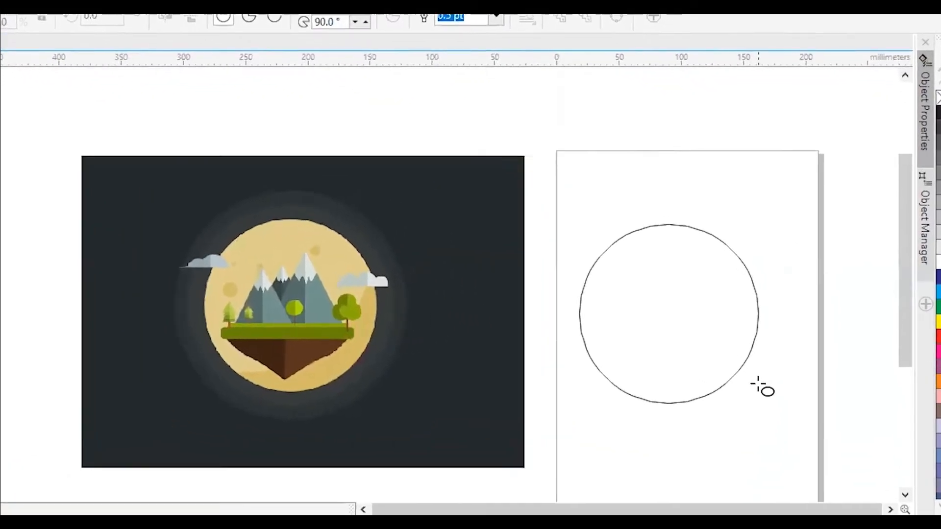
{"action": "left_click_drag", "start_coordinate": [789, 370], "coordinate": [744, 273]}
{"action": "left_click_drag", "start_coordinate": [679, 253], "coordinate": [677, 310]}
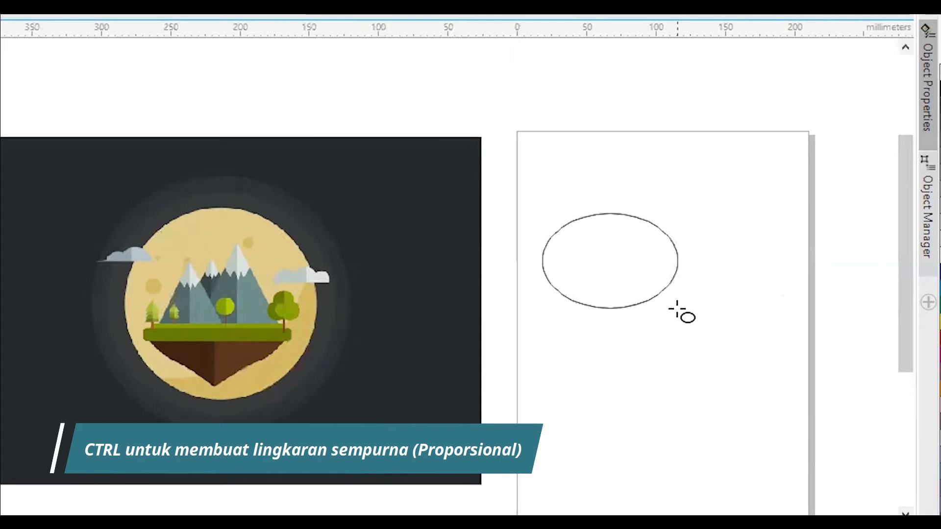
{"action": "key", "text": "ctrl"}
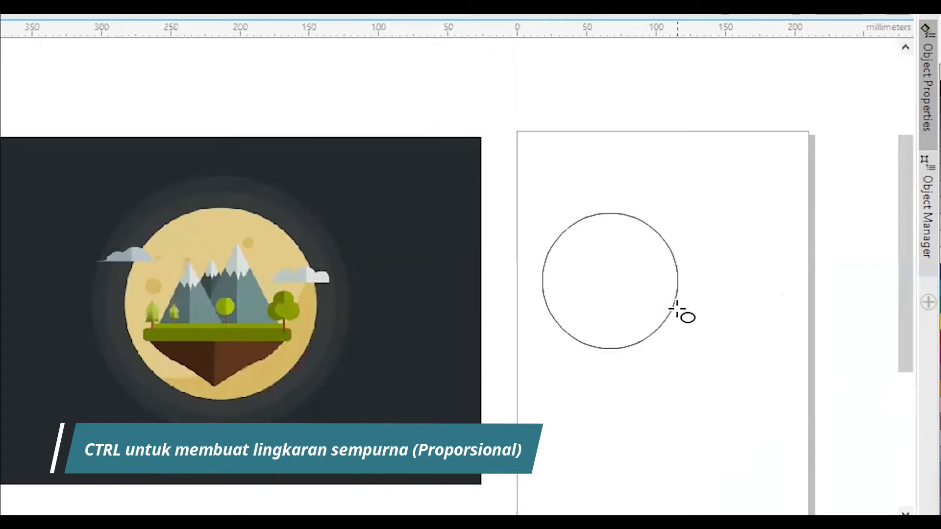
{"action": "left_click_drag", "start_coordinate": [676, 310], "coordinate": [721, 340]}
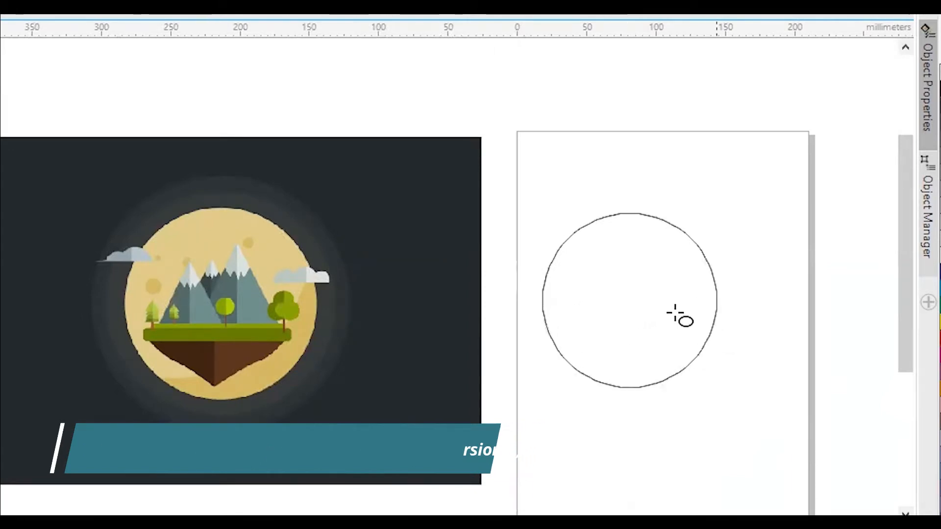
{"action": "left_click_drag", "start_coordinate": [634, 290], "coordinate": [758, 381]}
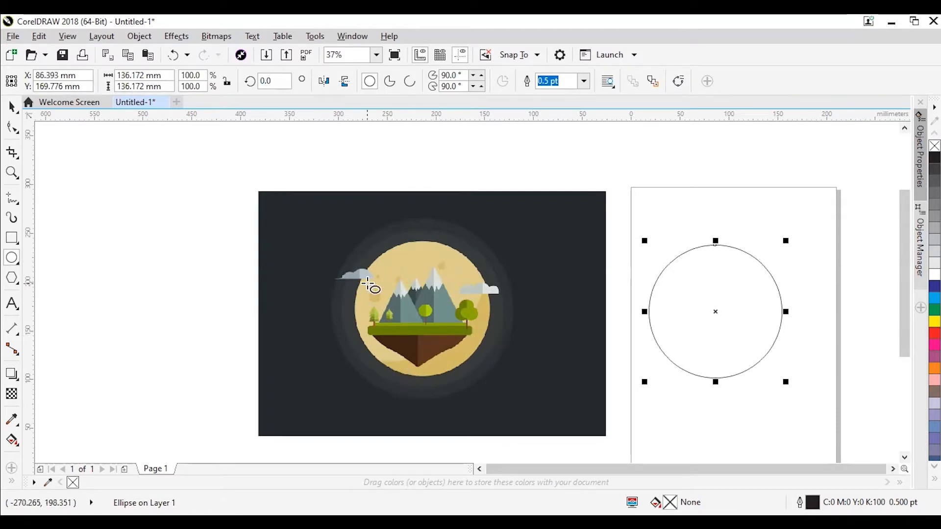
Draw four small crater circles of different sizes in the moon's upper half, the largest about 15 mm in diameter near its left edge.
{"action": "left_click_drag", "start_coordinate": [745, 268], "coordinate": [694, 249]}
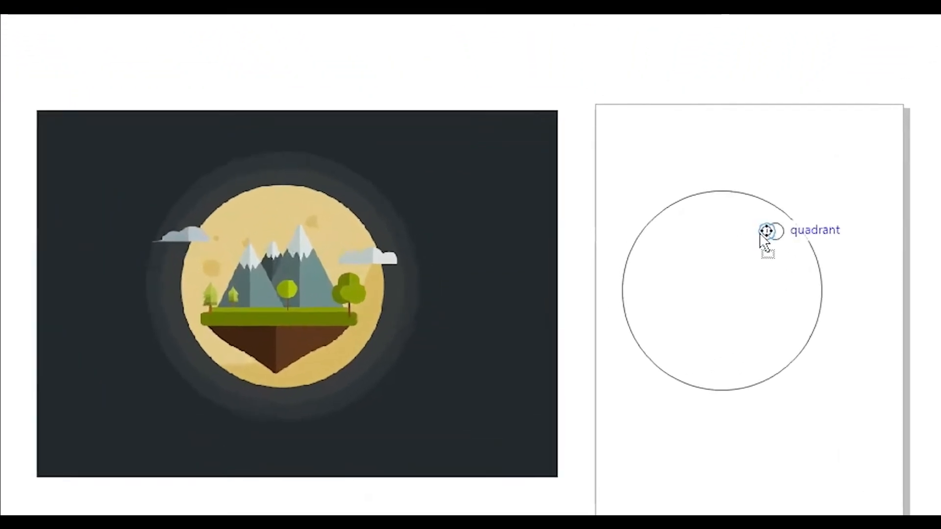
{"action": "left_click_drag", "start_coordinate": [759, 234], "coordinate": [754, 238]}
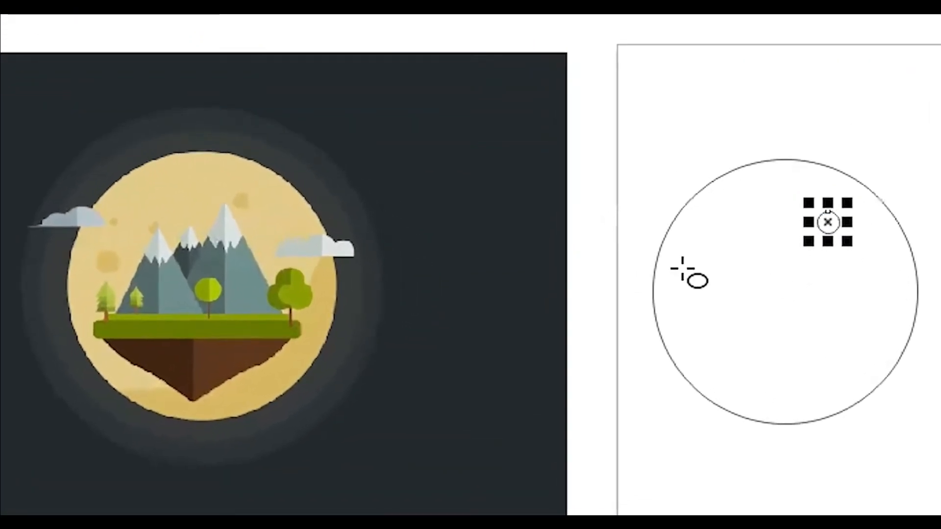
{"action": "mouse_move", "coordinate": [683, 236]}
{"action": "left_mouse_down"}
{"action": "mouse_move", "coordinate": [753, 270]}
{"action": "mouse_move", "coordinate": [751, 262]}
{"action": "left_mouse_up"}
{"action": "left_click_drag", "start_coordinate": [676, 287], "coordinate": [706, 302]}
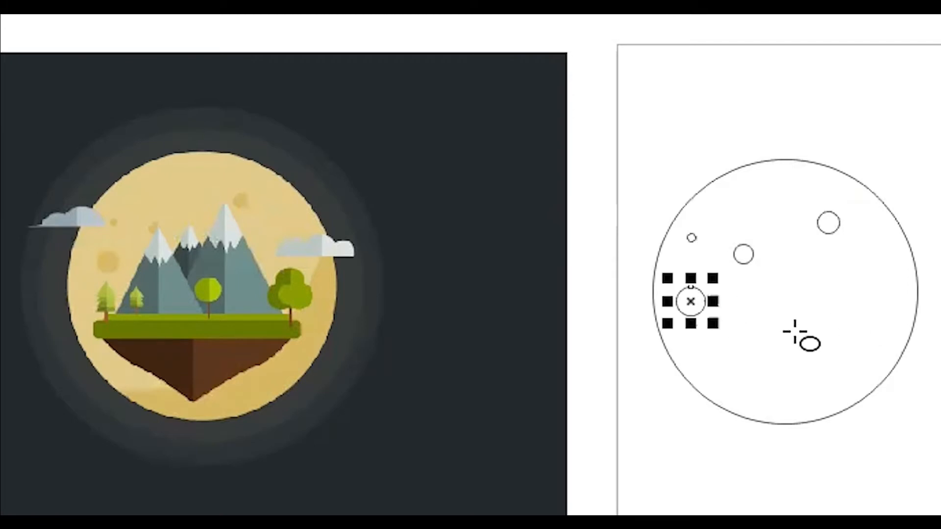
{"action": "left_click_drag", "start_coordinate": [691, 301], "coordinate": [690, 287]}
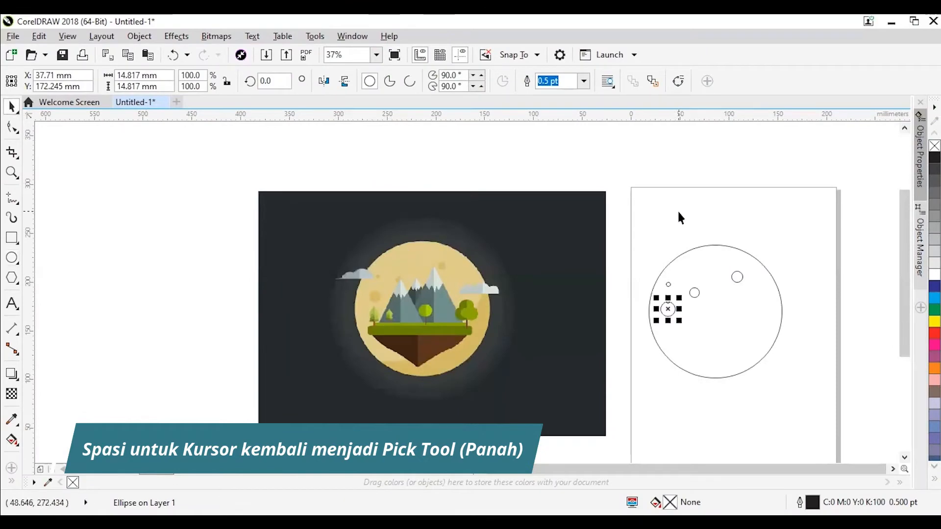
{"action": "left_click", "coordinate": [678, 216]}
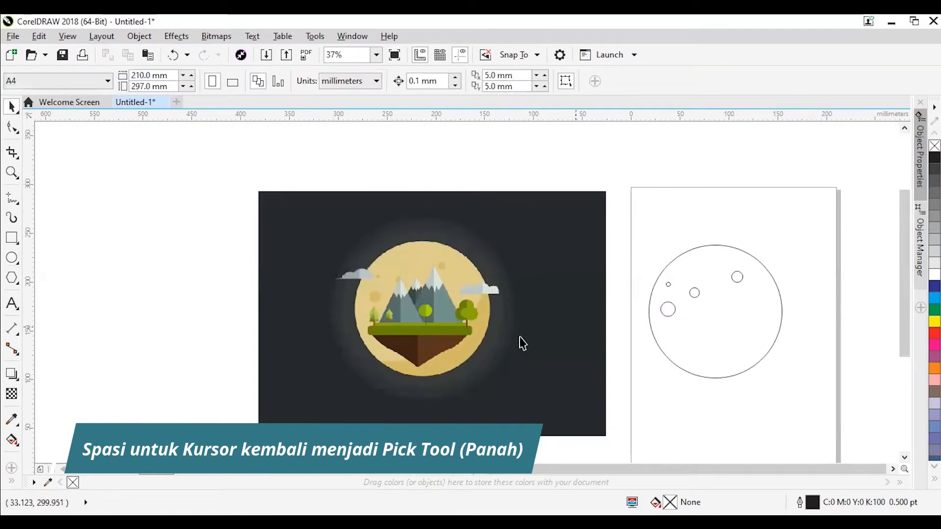
Select the large moon circle.
{"action": "scroll", "coordinate": [425, 363], "scroll_direction": "up", "scroll_amount": 2}
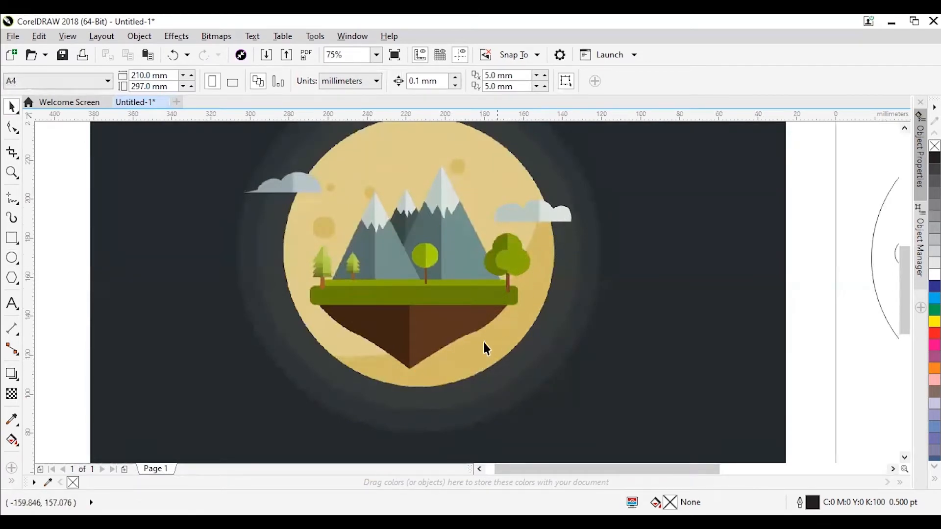
{"action": "scroll", "coordinate": [566, 286], "scroll_direction": "down", "scroll_amount": 2}
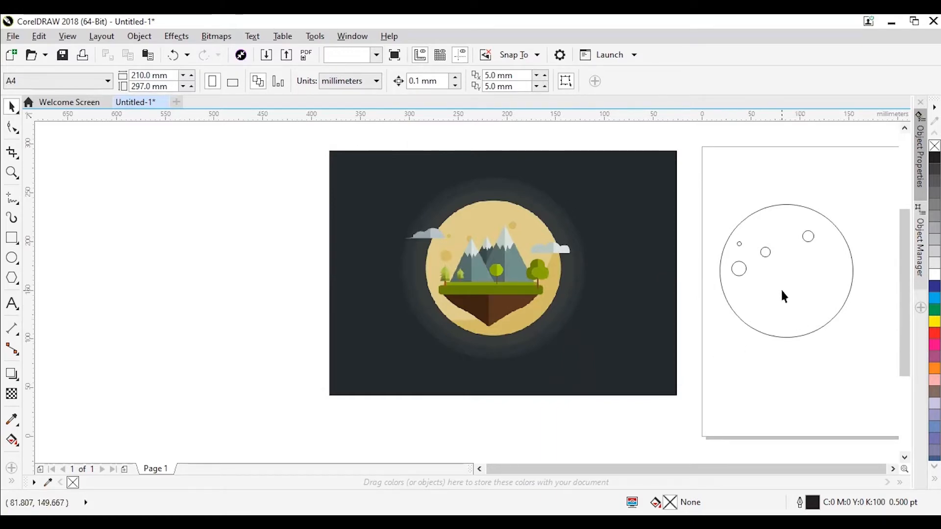
{"action": "left_click", "coordinate": [843, 301]}
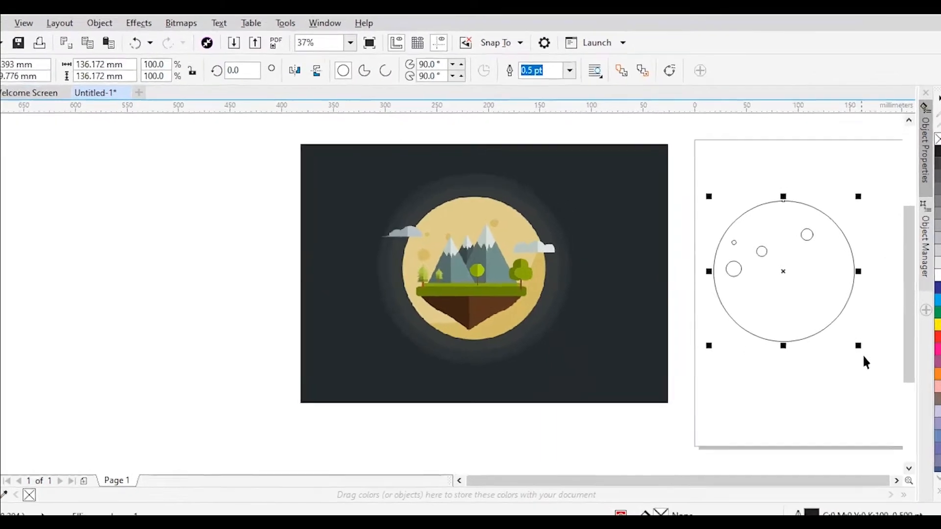
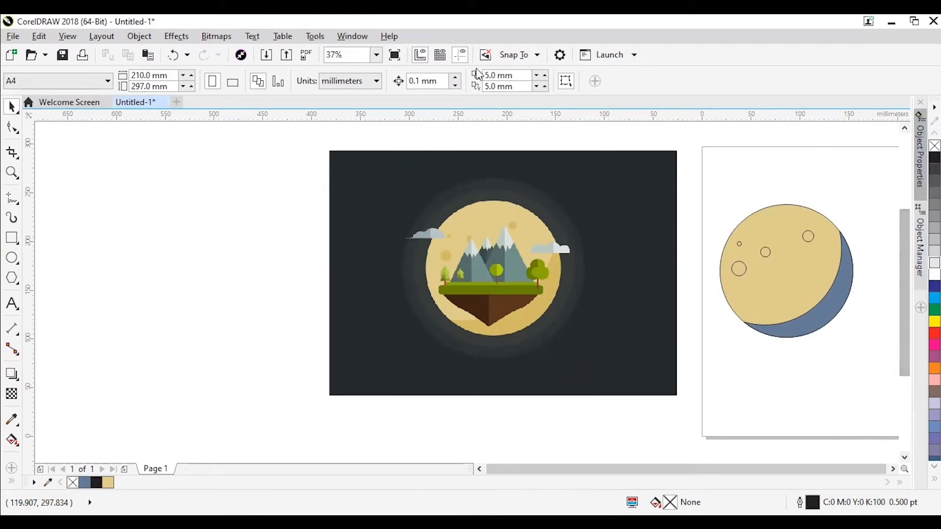
Show the Color docker for mixing custom colors.
{"action": "left_click", "coordinate": [349, 39]}
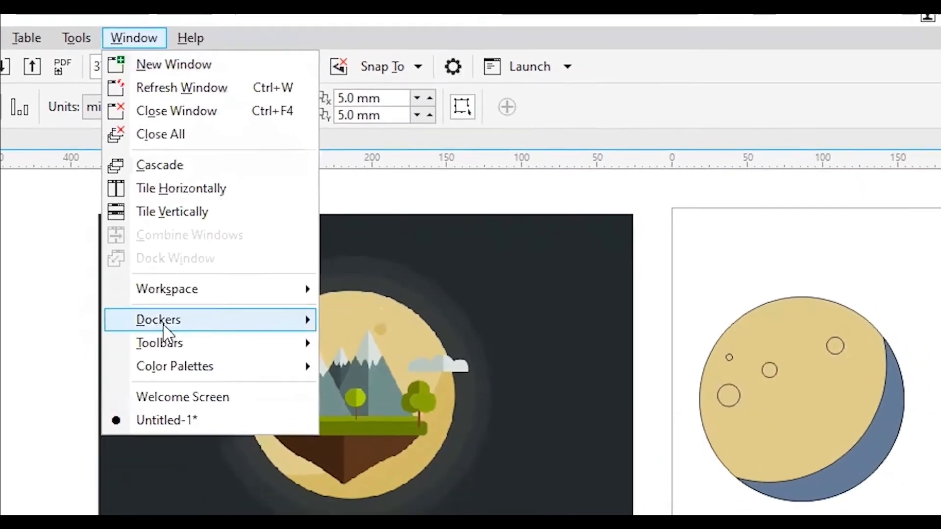
{"action": "mouse_move", "coordinate": [275, 342]}
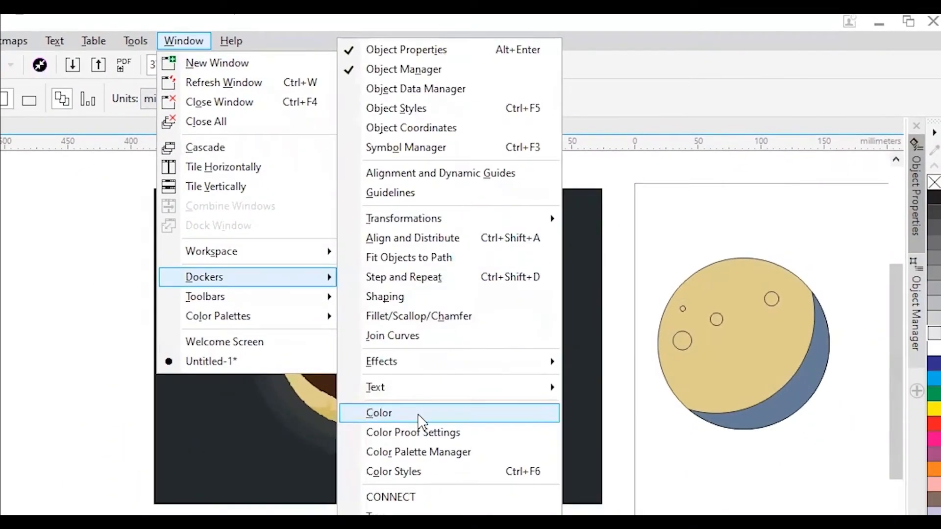
{"action": "left_click", "coordinate": [387, 422]}
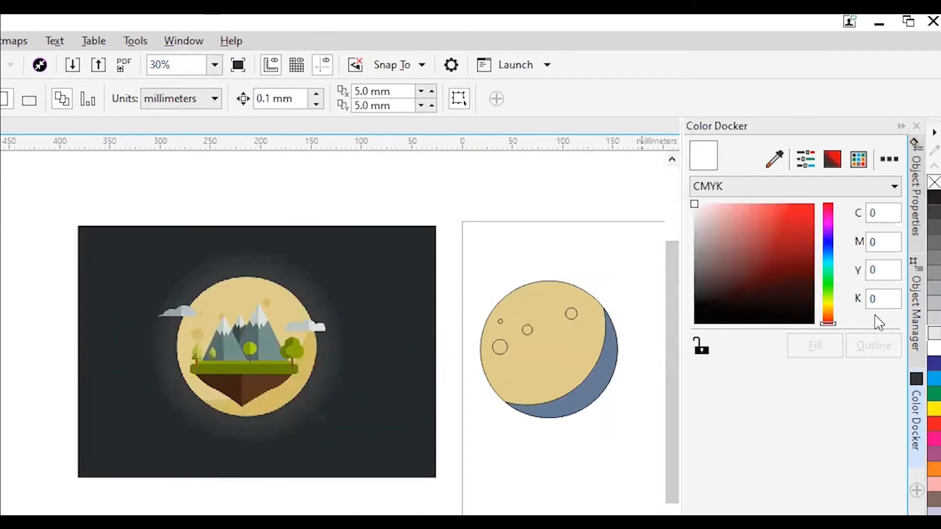
Mix a pale yellow of C5 M0 Y42 K0 and apply it as the moon circle's fill.
{"action": "left_click_drag", "start_coordinate": [832, 317], "coordinate": [837, 305]}
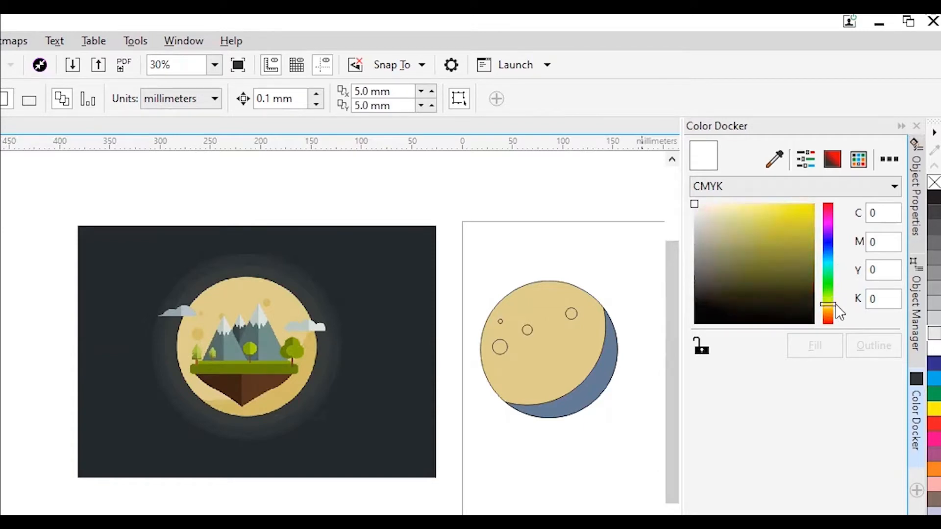
{"action": "mouse_move", "coordinate": [774, 210]}
{"action": "left_mouse_down"}
{"action": "mouse_move", "coordinate": [739, 219]}
{"action": "mouse_move", "coordinate": [731, 209]}
{"action": "left_mouse_up"}
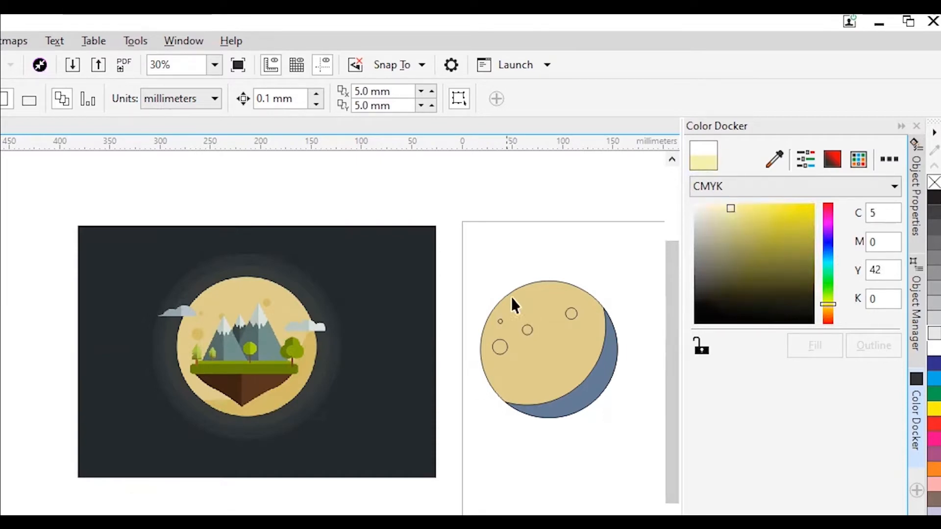
{"action": "left_click", "coordinate": [527, 304]}
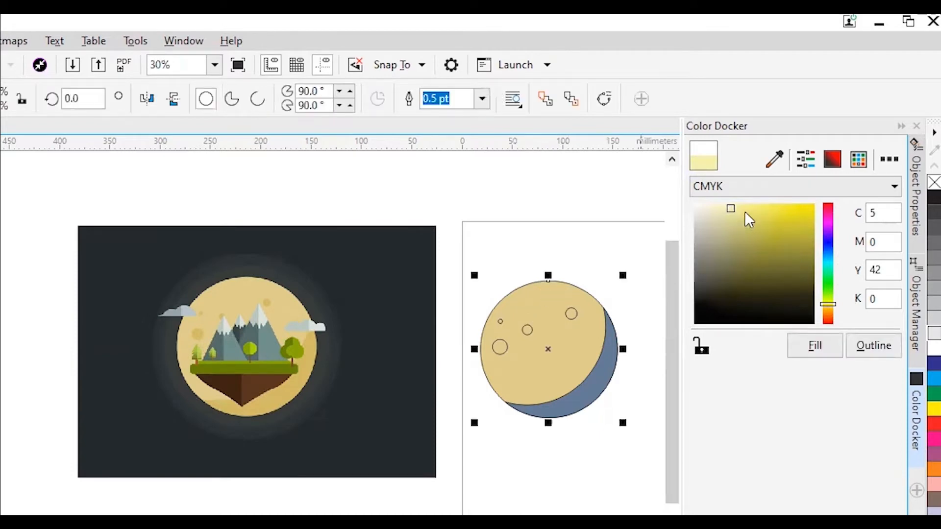
{"action": "left_click", "coordinate": [815, 347]}
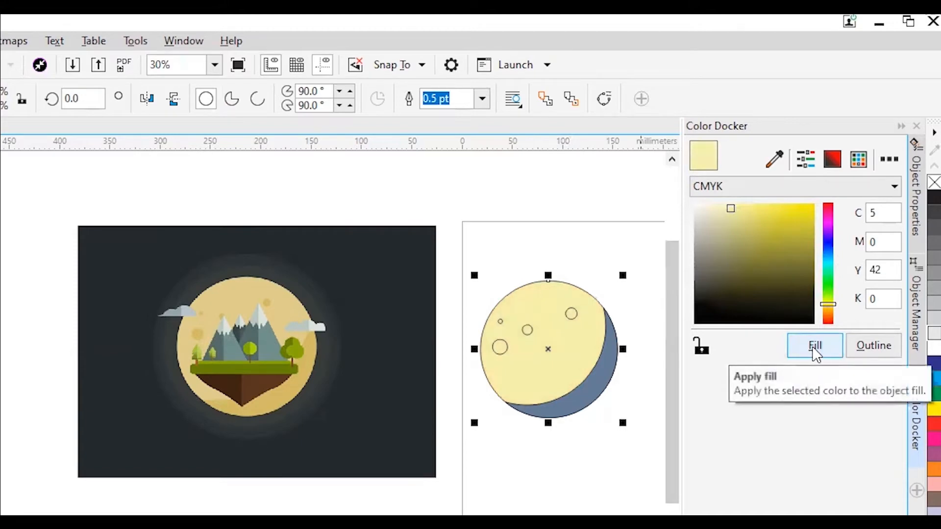
{"action": "left_click", "coordinate": [591, 206]}
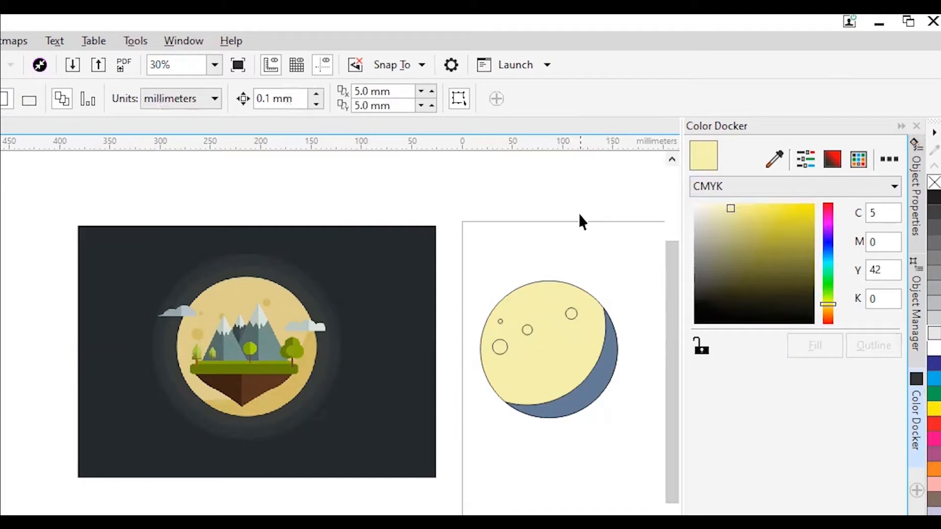
Remove the outline from the pale yellow moon circle.
{"action": "left_click", "coordinate": [539, 296]}
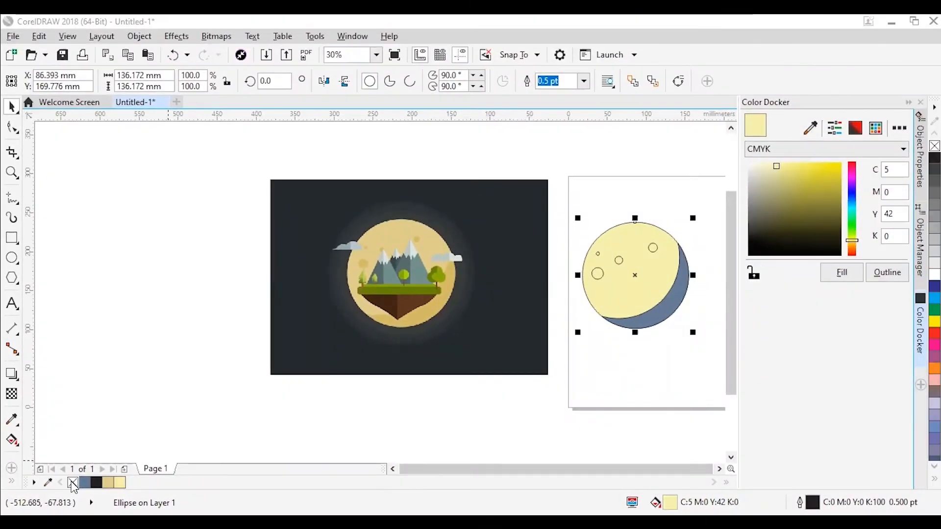
{"action": "right_click", "coordinate": [72, 483]}
{"action": "scroll", "coordinate": [637, 259], "scroll_direction": "up", "scroll_amount": 4}
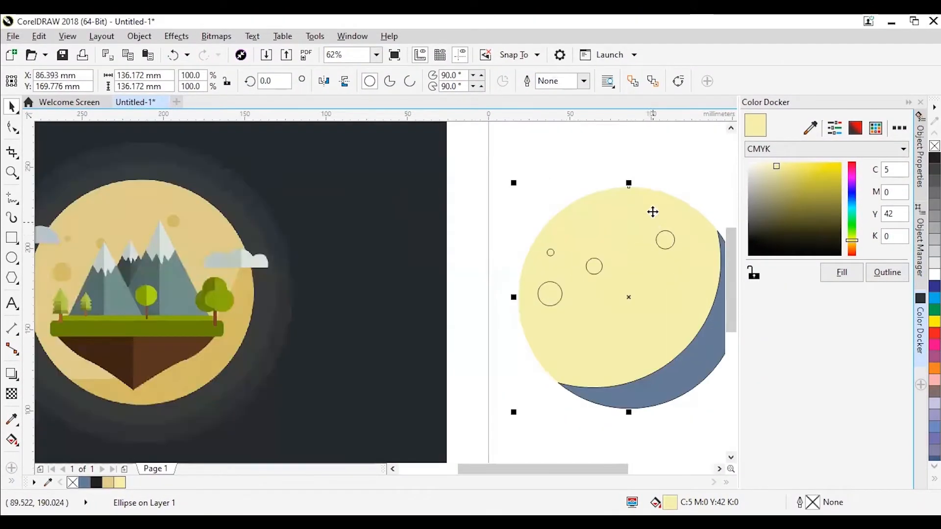
{"action": "scroll", "coordinate": [542, 191], "scroll_direction": "down", "scroll_amount": 2}
{"action": "scroll", "coordinate": [624, 216], "scroll_direction": "down", "scroll_amount": 2}
{"action": "scroll", "coordinate": [624, 216], "scroll_direction": "up", "scroll_amount": 2}
{"action": "scroll", "coordinate": [623, 216], "scroll_direction": "down", "scroll_amount": 2}
{"action": "left_click", "coordinate": [656, 224]}
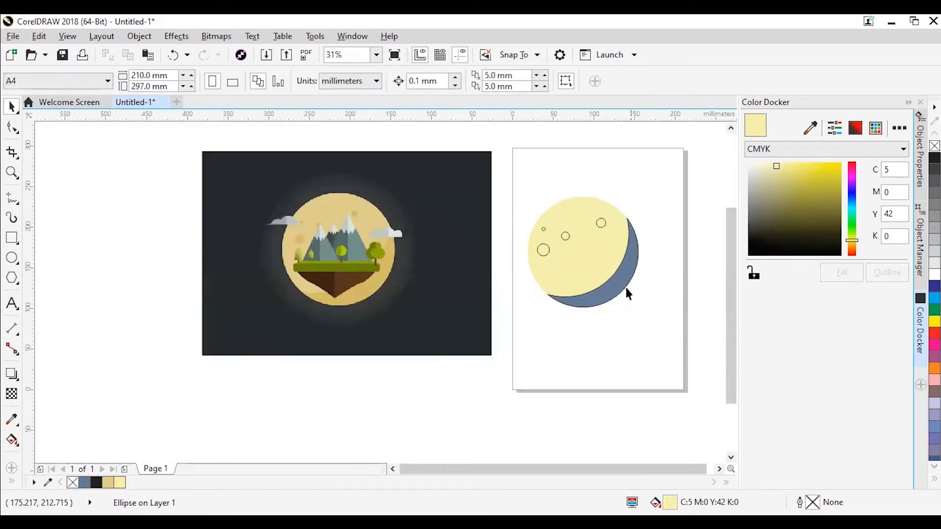
Fill the crescent shadow along the moon's lower right edge with black and remove its outline.
{"action": "left_click", "coordinate": [618, 293]}
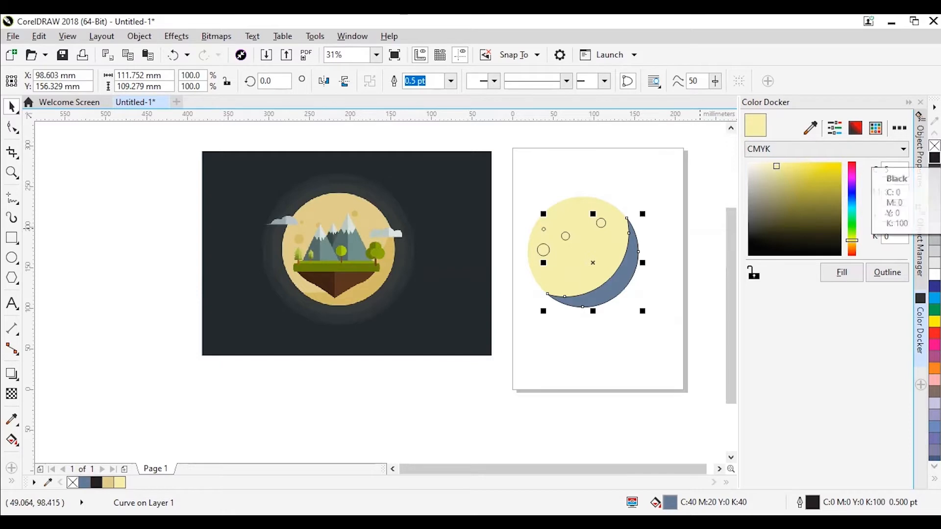
{"action": "left_click", "coordinate": [935, 158]}
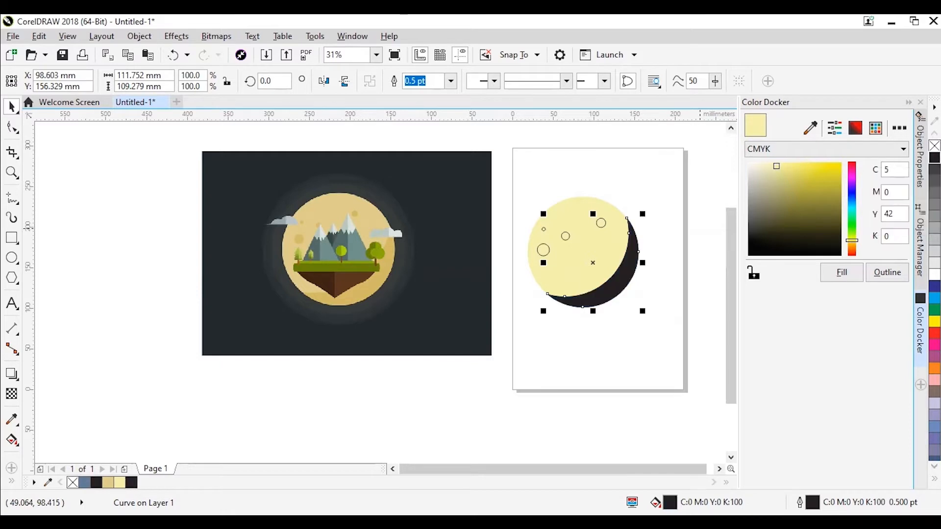
{"action": "right_click", "coordinate": [74, 484]}
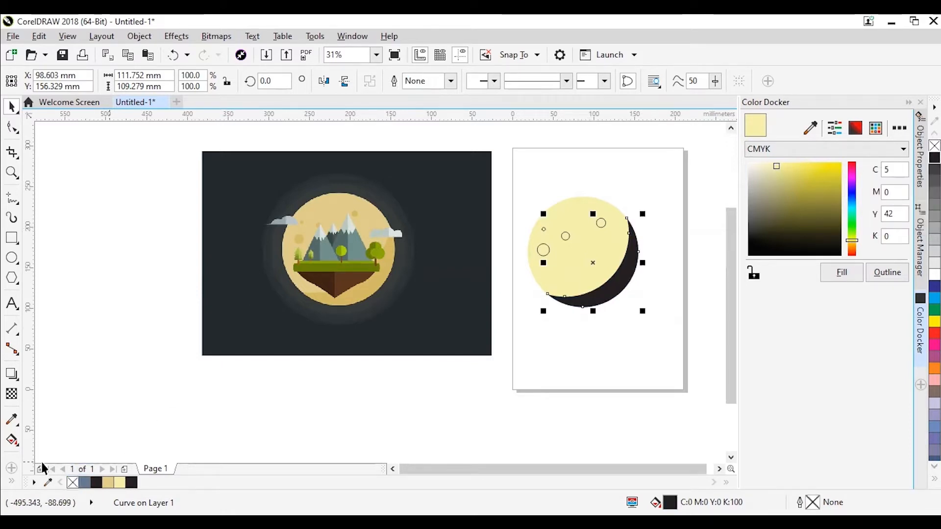
Apply a uniform transparency of about 74 to the black crescent so it shades the moon.
{"action": "left_click", "coordinate": [12, 398]}
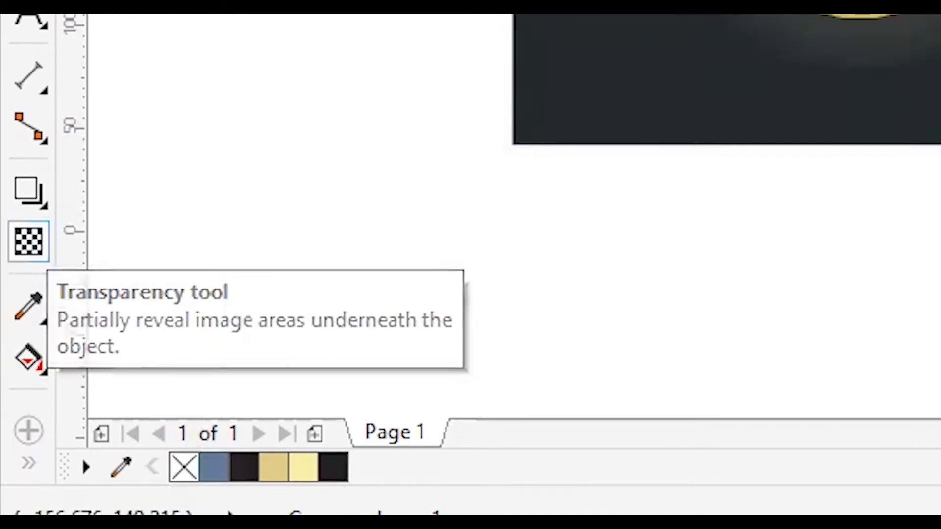
{"action": "left_click", "coordinate": [32, 255]}
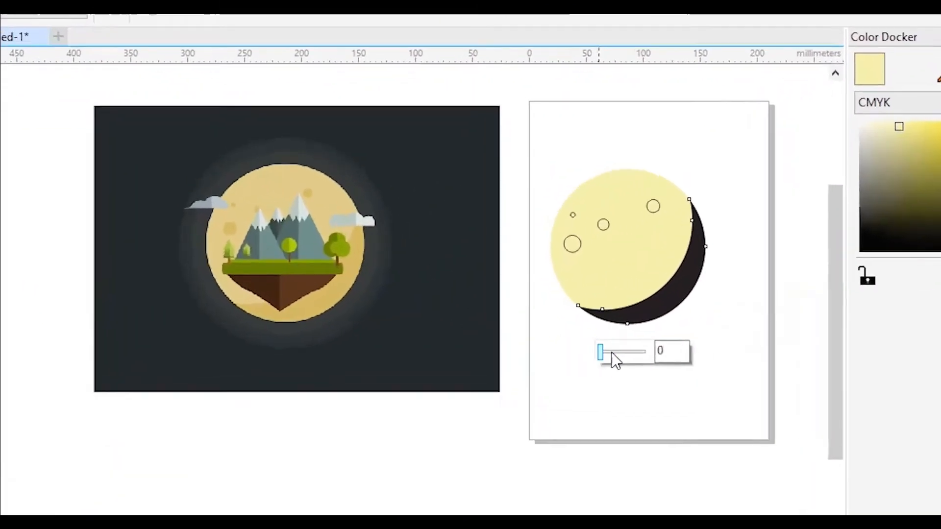
{"action": "left_click_drag", "start_coordinate": [931, 221], "coordinate": [940, 220]}
{"action": "mouse_move", "coordinate": [659, 369]}
{"action": "left_mouse_down"}
{"action": "mouse_move", "coordinate": [680, 364]}
{"action": "mouse_move", "coordinate": [672, 362]}
{"action": "left_mouse_up"}
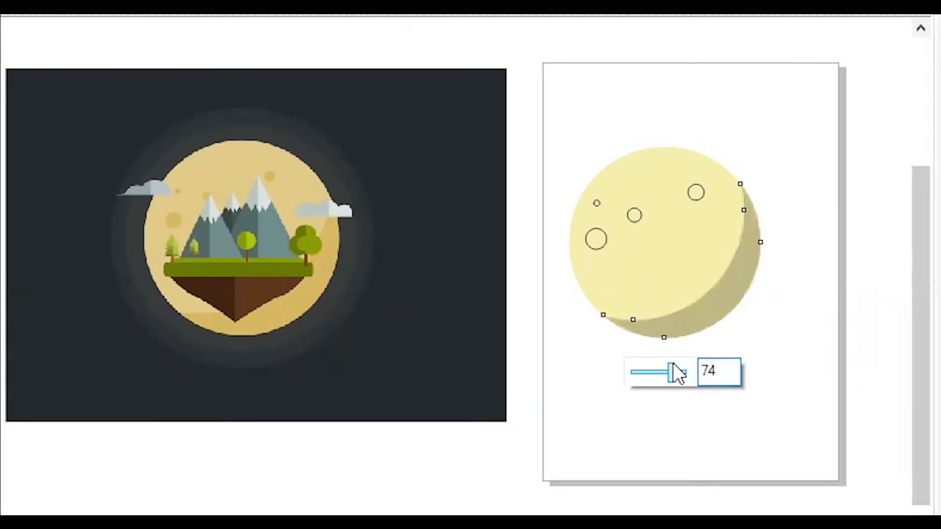
{"action": "left_click_drag", "start_coordinate": [674, 364], "coordinate": [684, 365]}
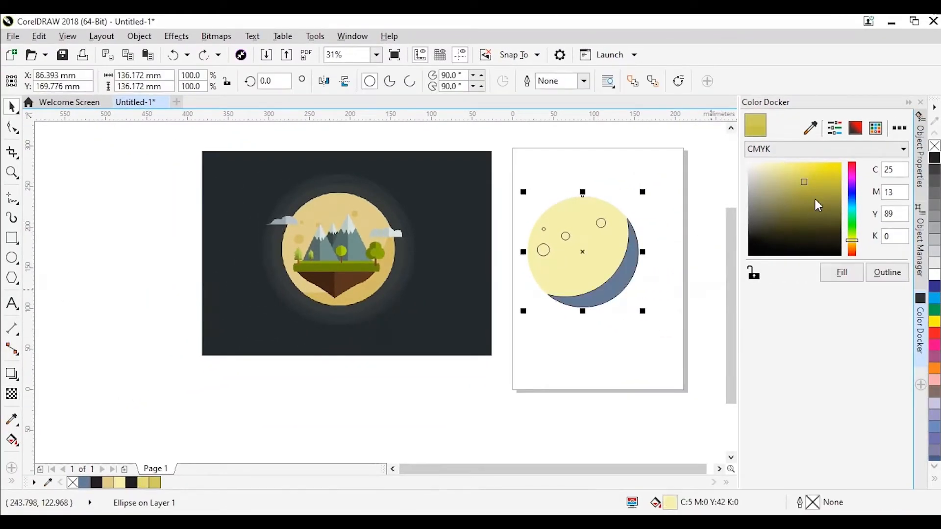
{"action": "left_click", "coordinate": [624, 271]}
{"action": "left_click", "coordinate": [656, 285]}
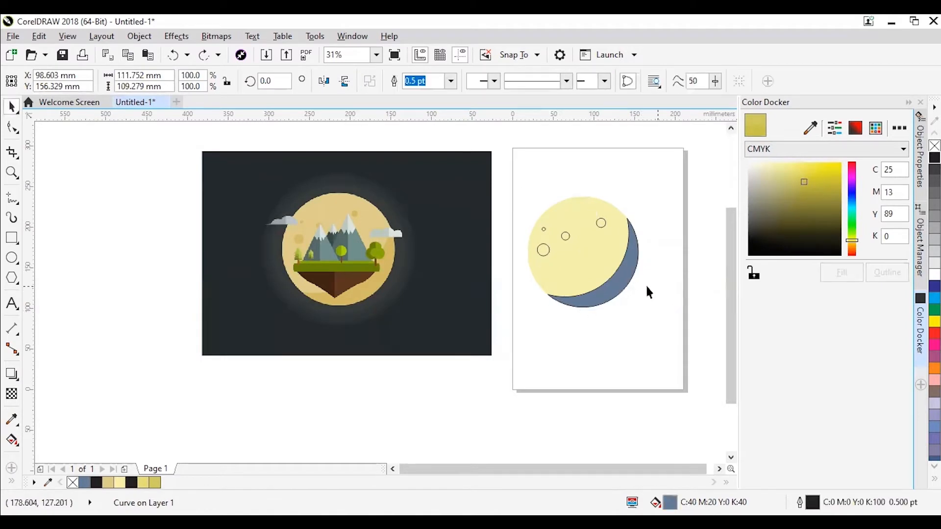
Fill the crescent shadow on the moon with the mustard yellow C15 M5 Y60 K0 and remove its outline.
{"action": "left_click", "coordinate": [616, 275]}
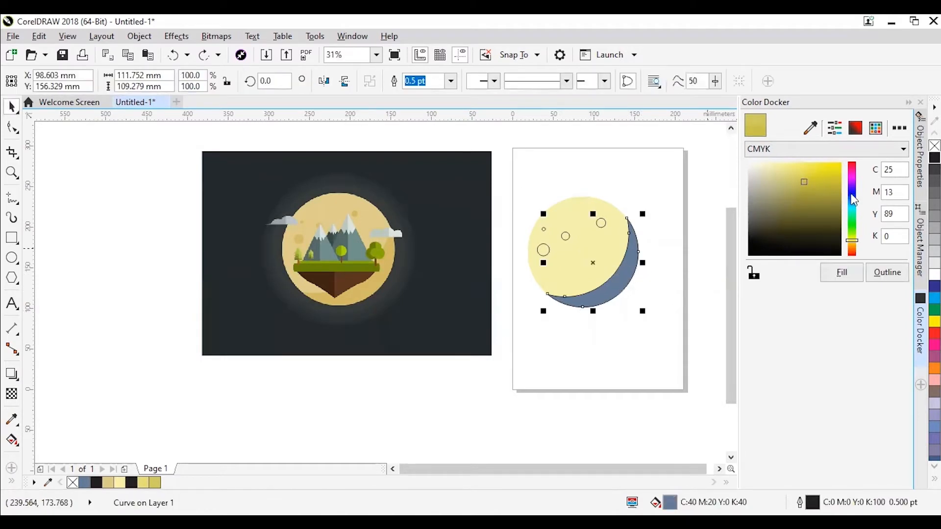
{"action": "left_click", "coordinate": [841, 273]}
{"action": "left_click", "coordinate": [785, 174]}
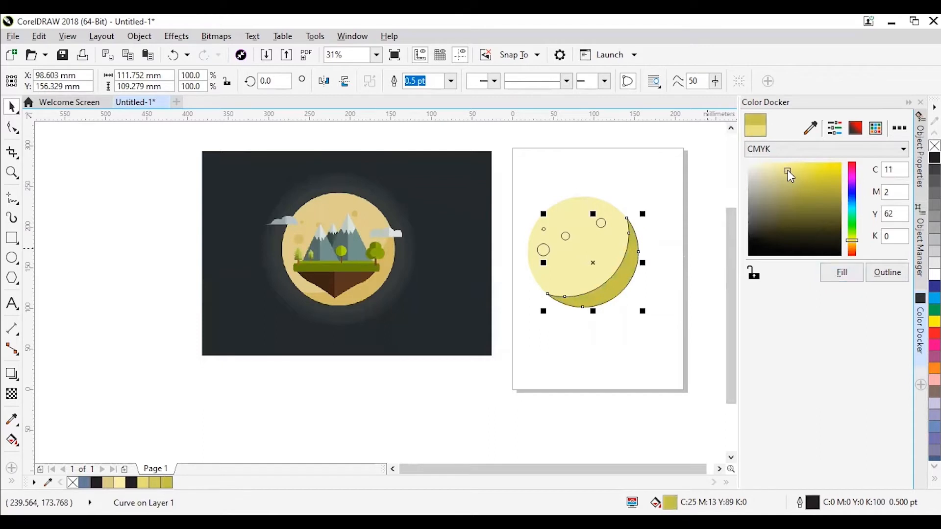
{"action": "left_click", "coordinate": [829, 277]}
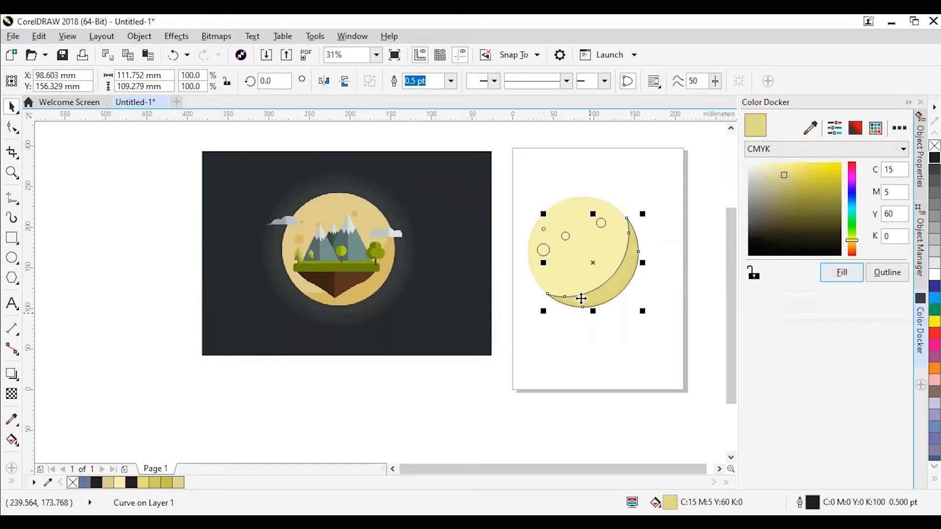
{"action": "right_click", "coordinate": [70, 485]}
{"action": "left_click", "coordinate": [355, 433]}
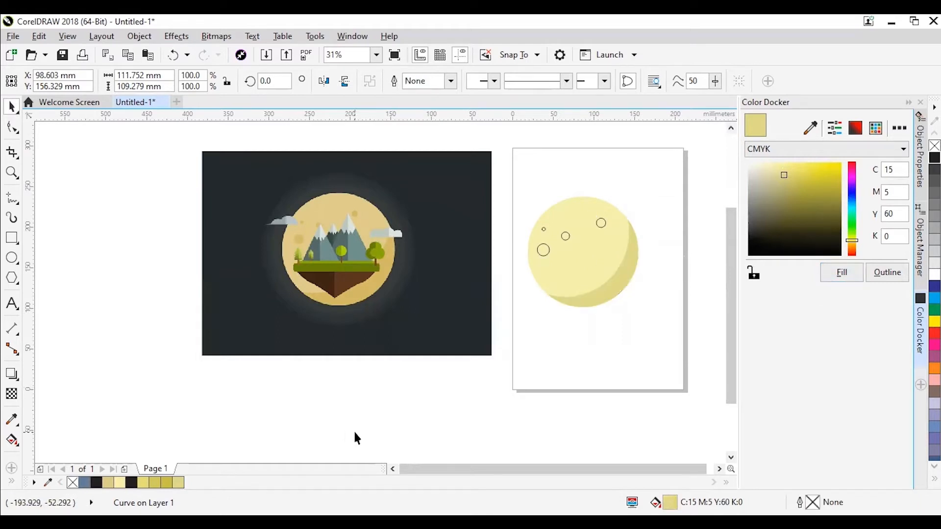
{"action": "left_click", "coordinate": [632, 254]}
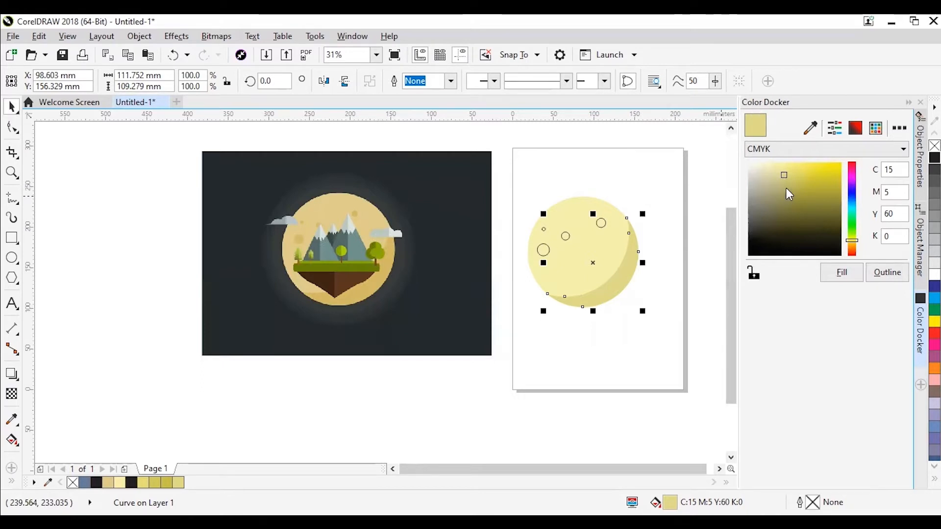
{"action": "left_click", "coordinate": [634, 183]}
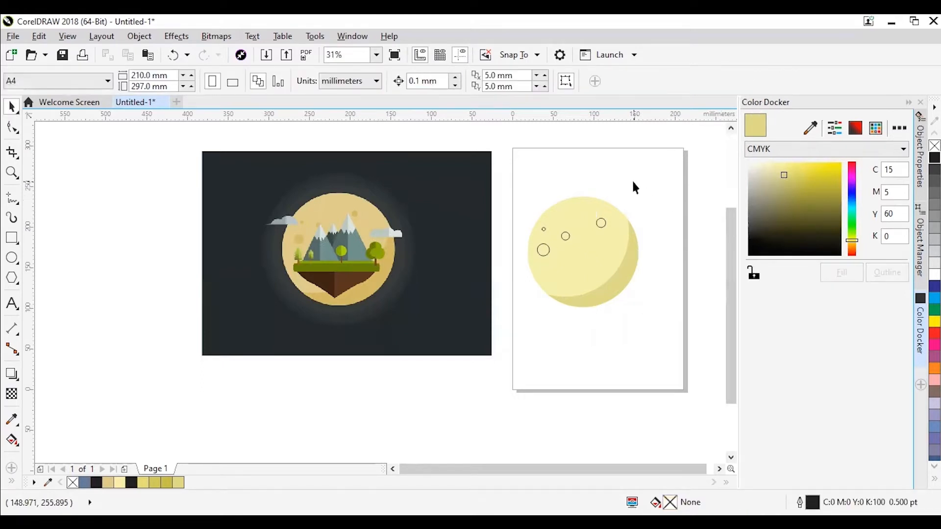
Fill the moon's four crater circles with the crescent's C15 M5 Y60 K0 colour and remove their outlines.
{"action": "scroll", "coordinate": [294, 233], "scroll_direction": "up", "scroll_amount": 1}
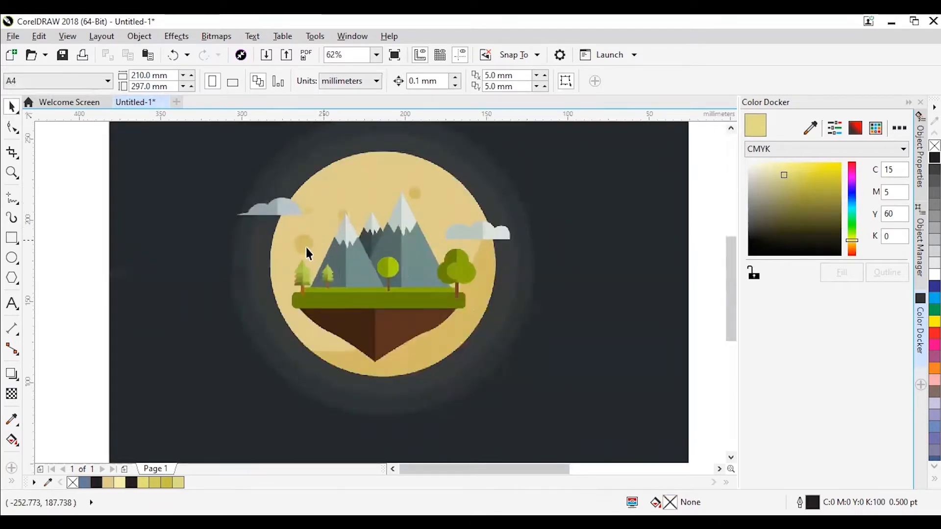
{"action": "scroll", "coordinate": [469, 287], "scroll_direction": "down", "scroll_amount": 2}
{"action": "scroll", "coordinate": [576, 272], "scroll_direction": "up", "scroll_amount": 2}
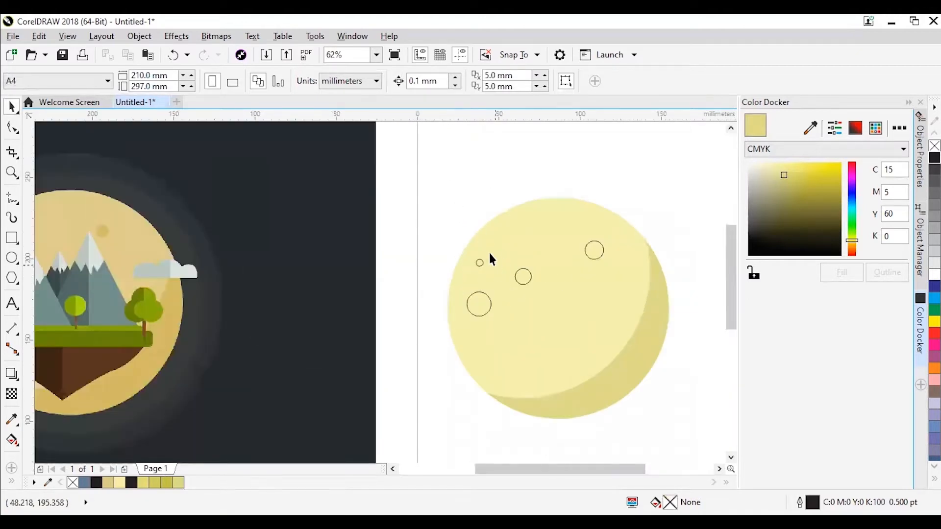
{"action": "left_click_drag", "start_coordinate": [401, 172], "coordinate": [632, 292]}
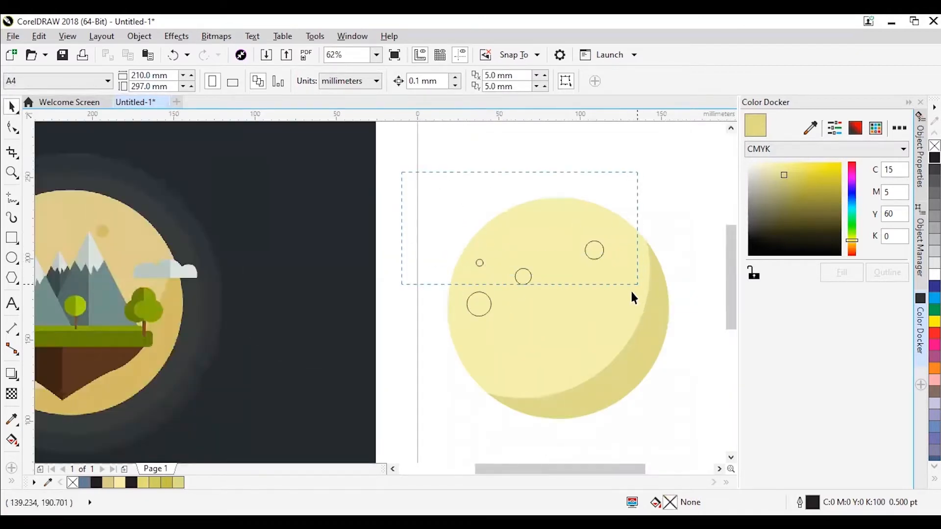
{"action": "left_click_drag", "start_coordinate": [618, 336], "coordinate": [628, 331]}
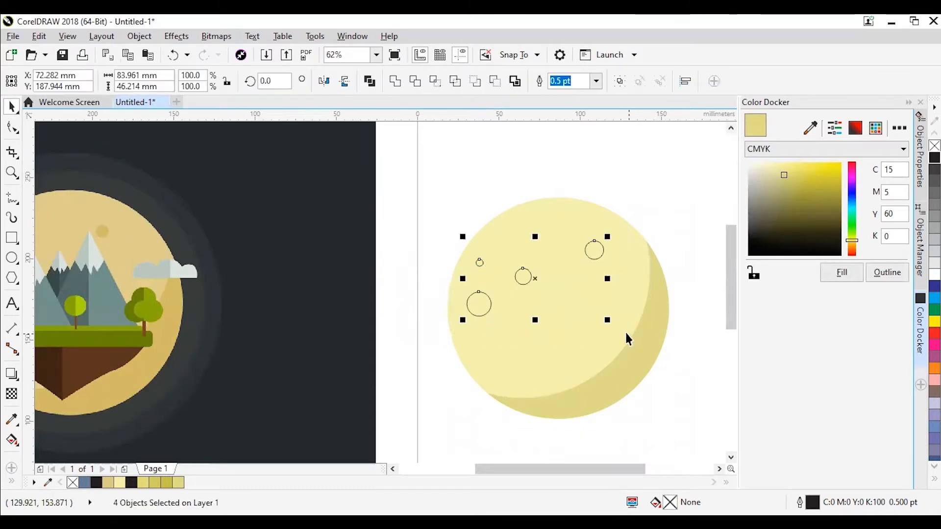
{"action": "left_click", "coordinate": [179, 484]}
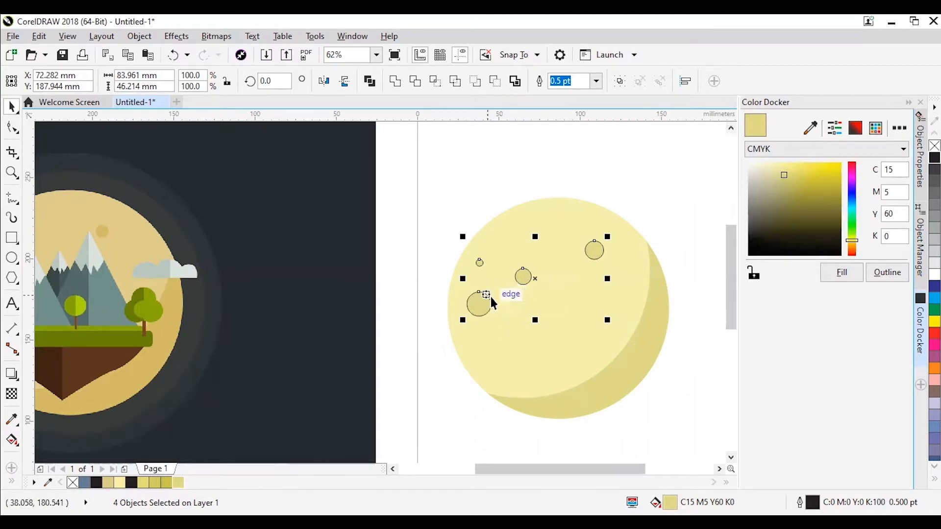
{"action": "right_click", "coordinate": [72, 484]}
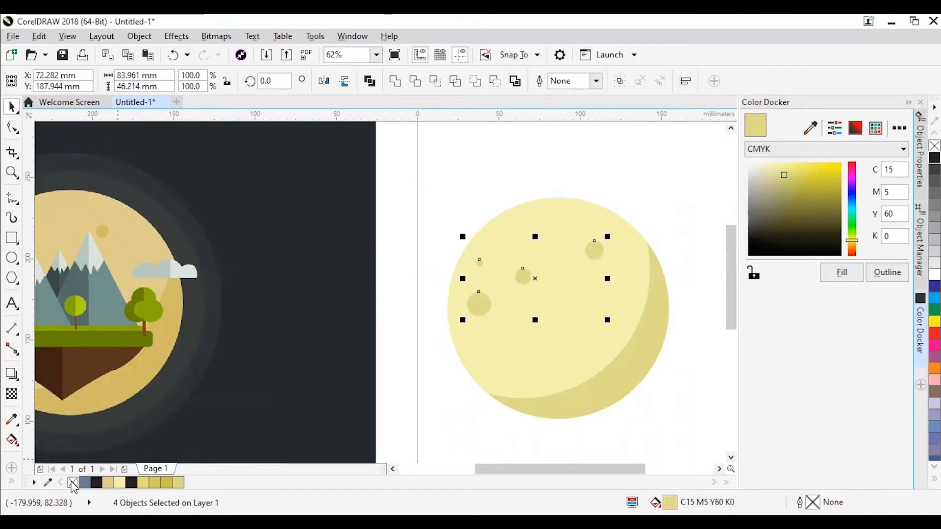
{"action": "left_click", "coordinate": [455, 194]}
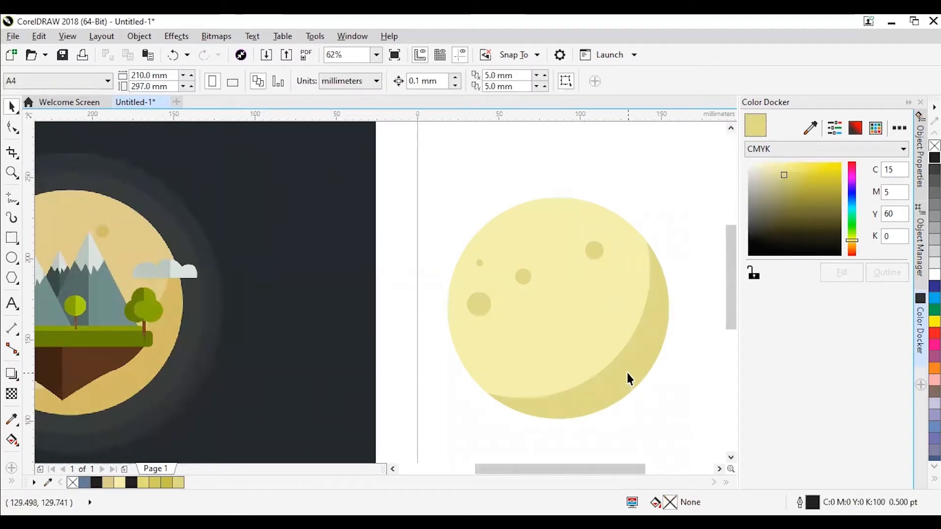
Examine the shape of the small cloud at the reference moon's left edge and the empty area above the drawn moon.
{"action": "scroll", "coordinate": [627, 371], "scroll_direction": "down", "scroll_amount": 1}
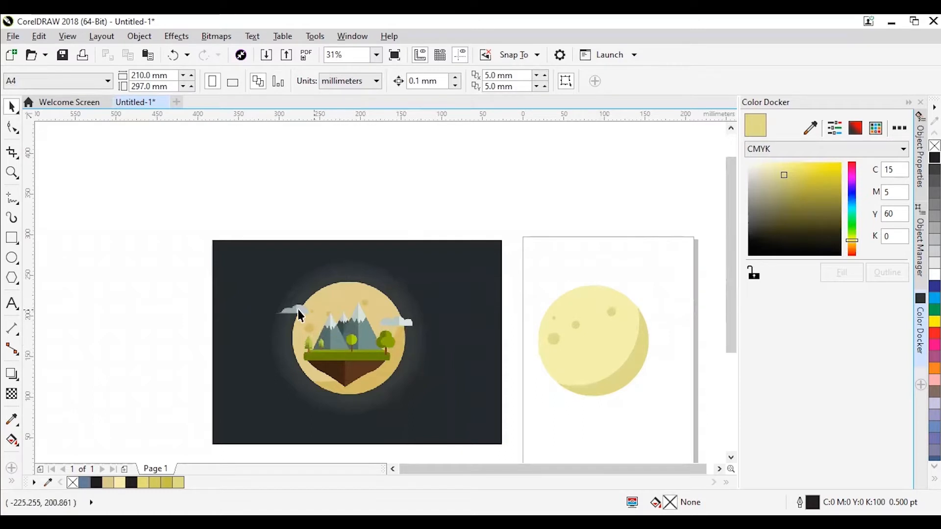
{"action": "scroll", "coordinate": [301, 314], "scroll_direction": "up", "scroll_amount": 4}
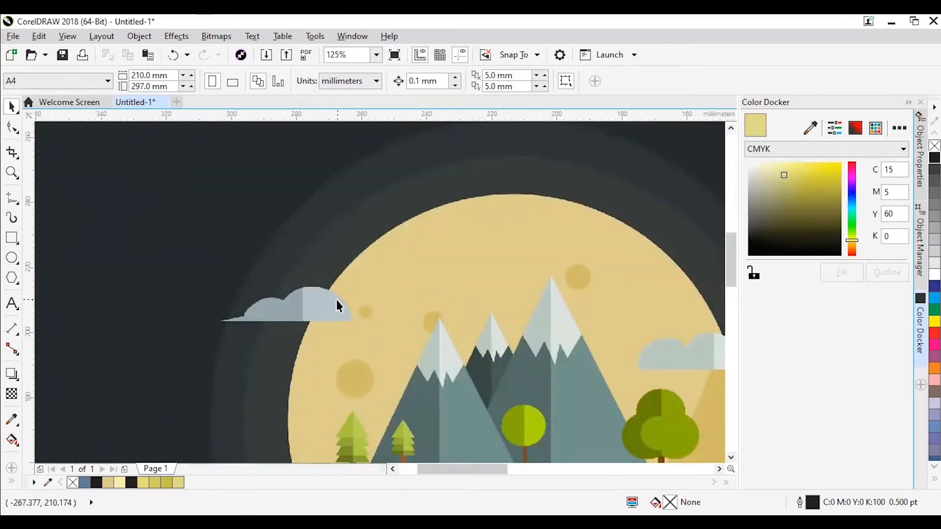
{"action": "scroll", "coordinate": [254, 315], "scroll_direction": "down", "scroll_amount": 4}
{"action": "scroll", "coordinate": [558, 275], "scroll_direction": "up", "scroll_amount": 2}
{"action": "scroll", "coordinate": [556, 278], "scroll_direction": "down", "scroll_amount": 2}
{"action": "scroll", "coordinate": [522, 298], "scroll_direction": "up", "scroll_amount": 2}
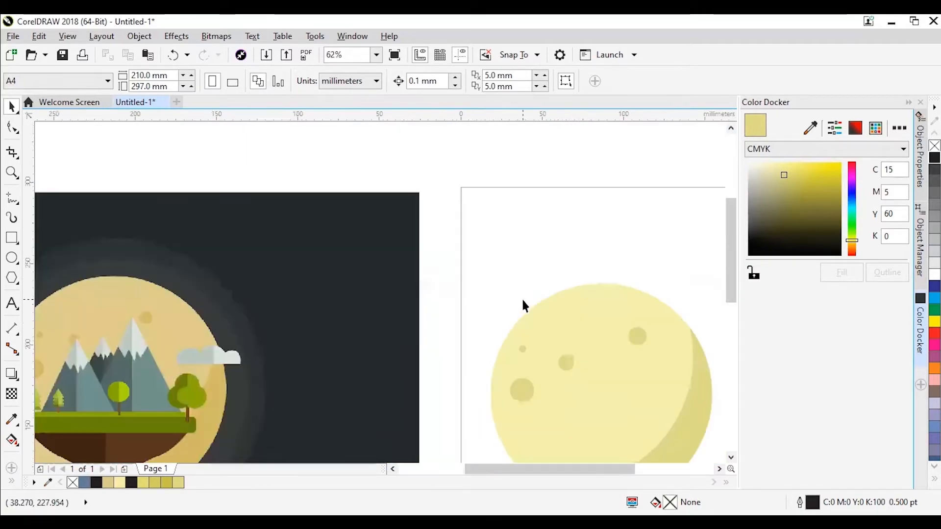
{"action": "scroll", "coordinate": [350, 315], "scroll_direction": "down", "scroll_amount": 2}
{"action": "scroll", "coordinate": [189, 326], "scroll_direction": "up", "scroll_amount": 2}
{"action": "scroll", "coordinate": [189, 326], "scroll_direction": "up", "scroll_amount": 2}
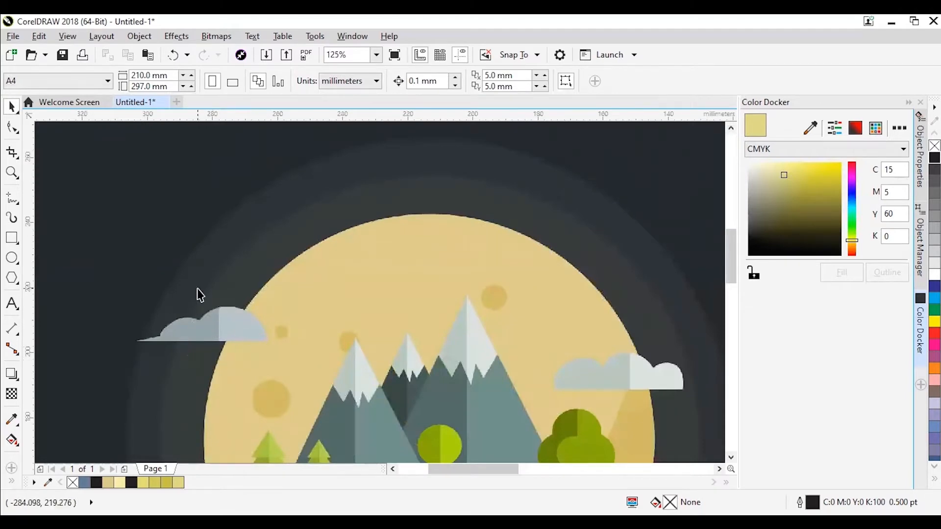
{"action": "scroll", "coordinate": [216, 333], "scroll_direction": "down", "scroll_amount": 4}
{"action": "scroll", "coordinate": [497, 321], "scroll_direction": "up", "scroll_amount": 2}
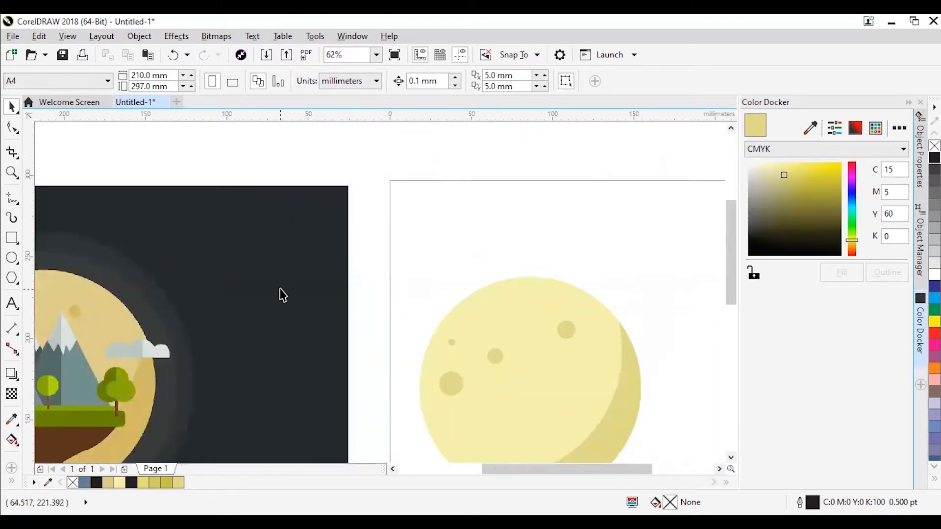
Draw two overlapping circles above the moon for a cloud, a smaller one about 15 mm wide with a larger one to its right.
{"action": "left_click", "coordinate": [12, 264]}
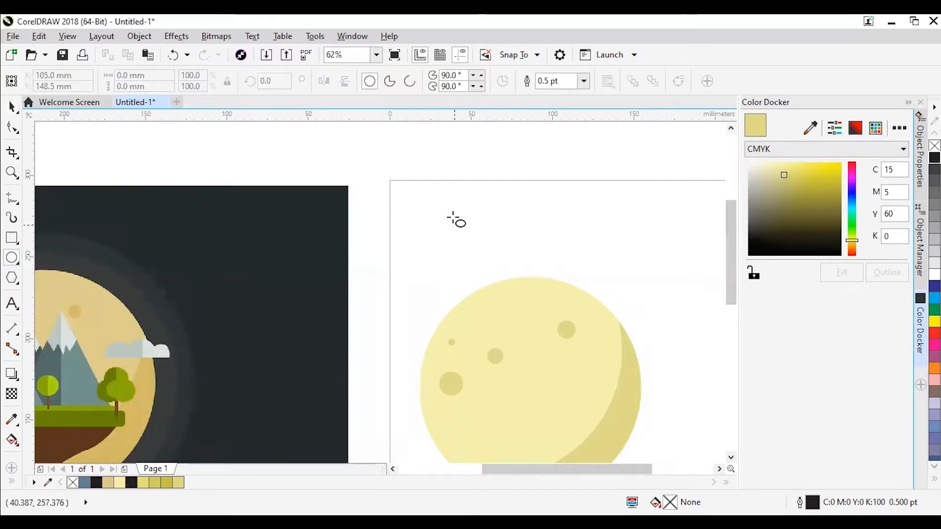
{"action": "mouse_move", "coordinate": [465, 206]}
{"action": "left_mouse_down"}
{"action": "mouse_move", "coordinate": [497, 230]}
{"action": "mouse_move", "coordinate": [460, 228]}
{"action": "mouse_move", "coordinate": [474, 241]}
{"action": "left_mouse_up"}
{"action": "key", "text": "space"}
{"action": "scroll", "coordinate": [454, 214], "scroll_direction": "up", "scroll_amount": 2}
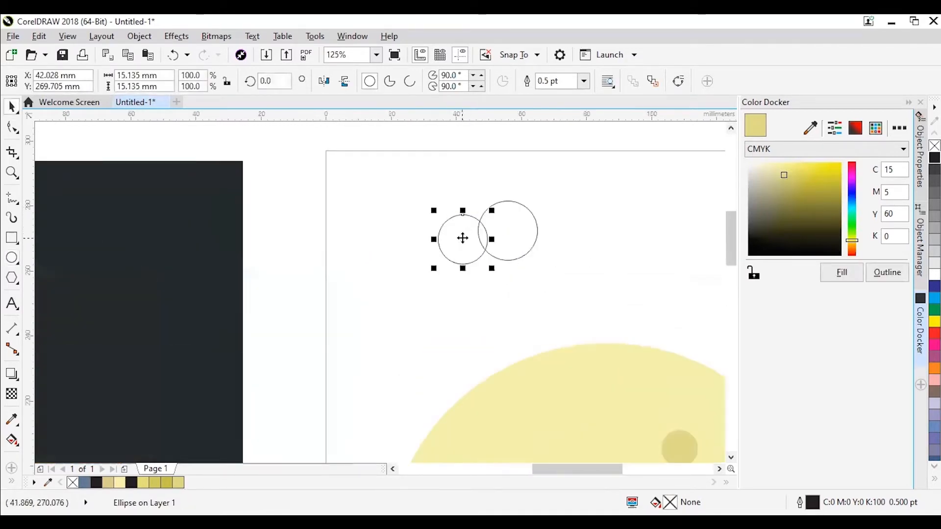
{"action": "left_click_drag", "start_coordinate": [462, 233], "coordinate": [467, 237]}
{"action": "left_click", "coordinate": [433, 186]}
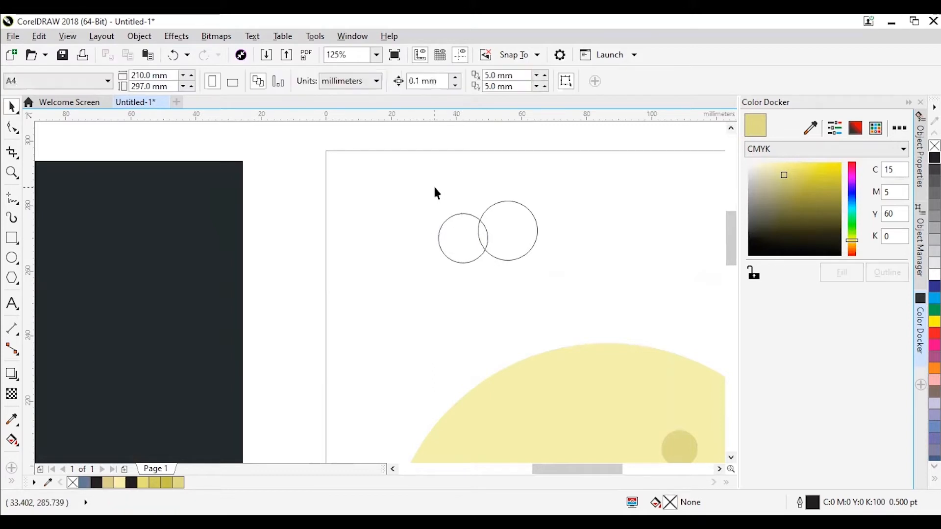
Weld the two overlapping cloud circles into a single curve.
{"action": "left_click_drag", "start_coordinate": [402, 173], "coordinate": [567, 284]}
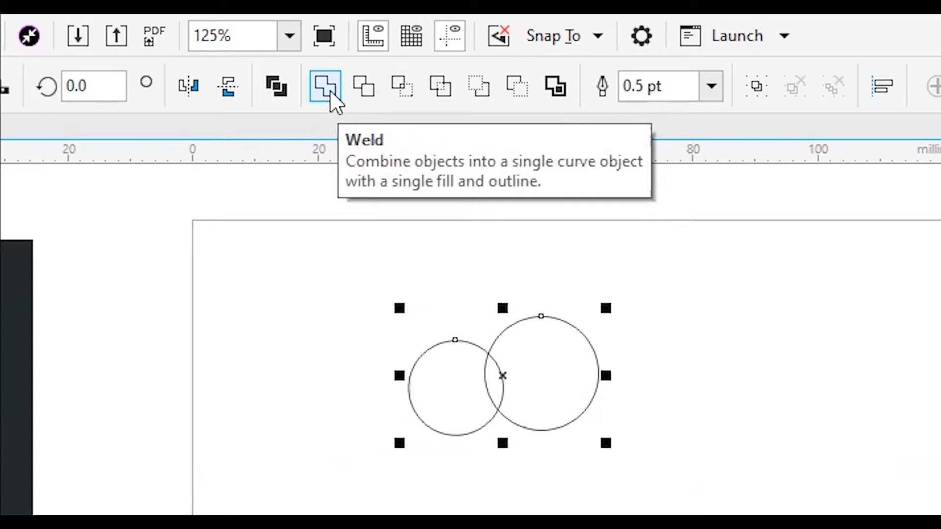
{"action": "left_click", "coordinate": [322, 97]}
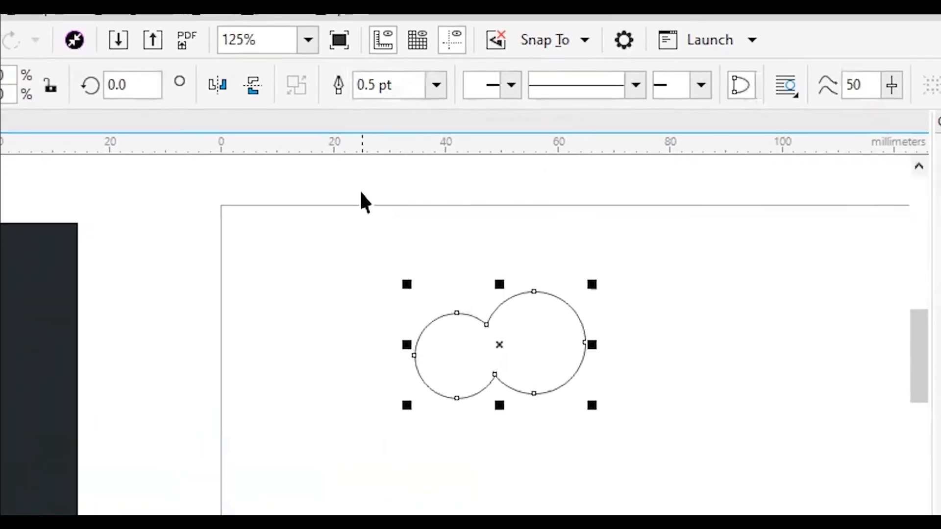
{"action": "left_click", "coordinate": [363, 195]}
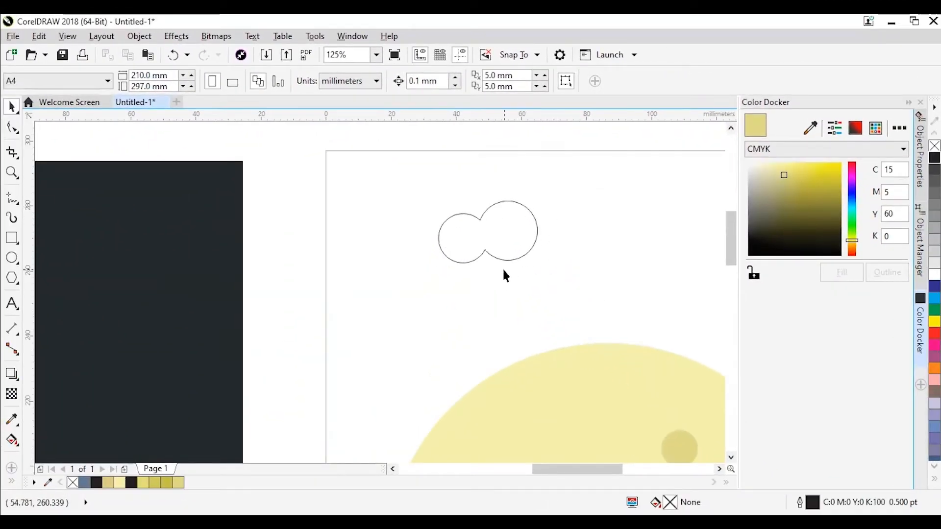
Draw a rectangle about 46.6 mm by 8.8 mm across the lower part of the welded cloud shape, extending past both sides.
{"action": "scroll", "coordinate": [389, 309], "scroll_direction": "down", "scroll_amount": 2}
{"action": "scroll", "coordinate": [124, 348], "scroll_direction": "up", "scroll_amount": 2}
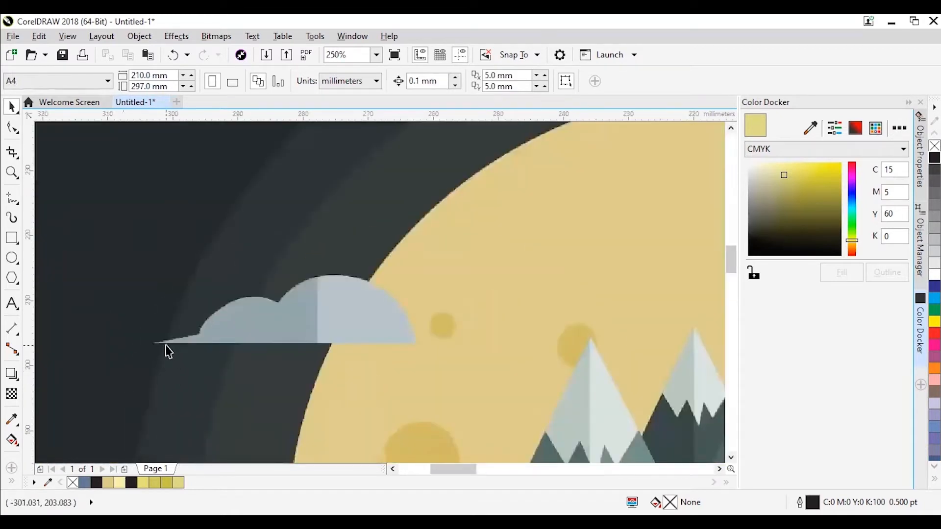
{"action": "scroll", "coordinate": [389, 340], "scroll_direction": "down", "scroll_amount": 2}
{"action": "scroll", "coordinate": [661, 287], "scroll_direction": "up", "scroll_amount": 3}
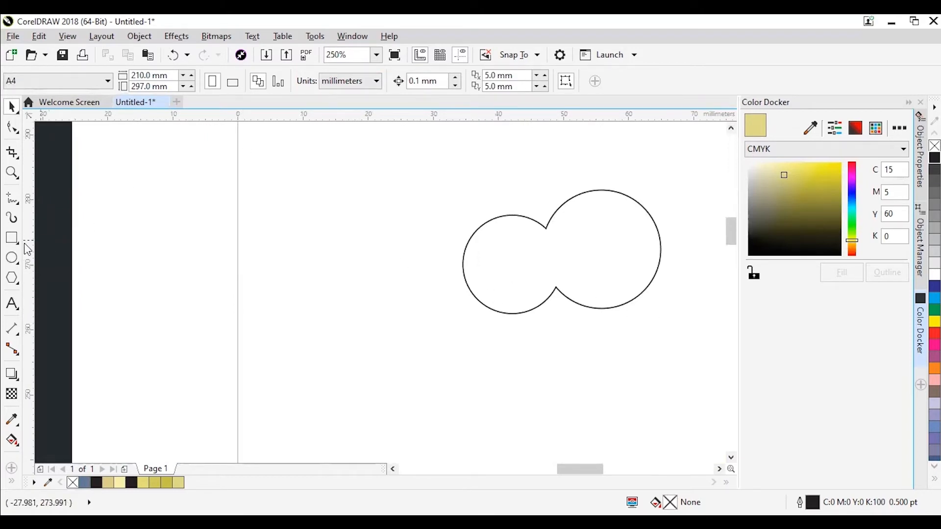
{"action": "key", "text": "F6"}
{"action": "mouse_move", "coordinate": [410, 274]}
{"action": "left_mouse_down"}
{"action": "mouse_move", "coordinate": [689, 313]}
{"action": "mouse_move", "coordinate": [703, 359]}
{"action": "mouse_move", "coordinate": [714, 331]}
{"action": "left_mouse_up"}
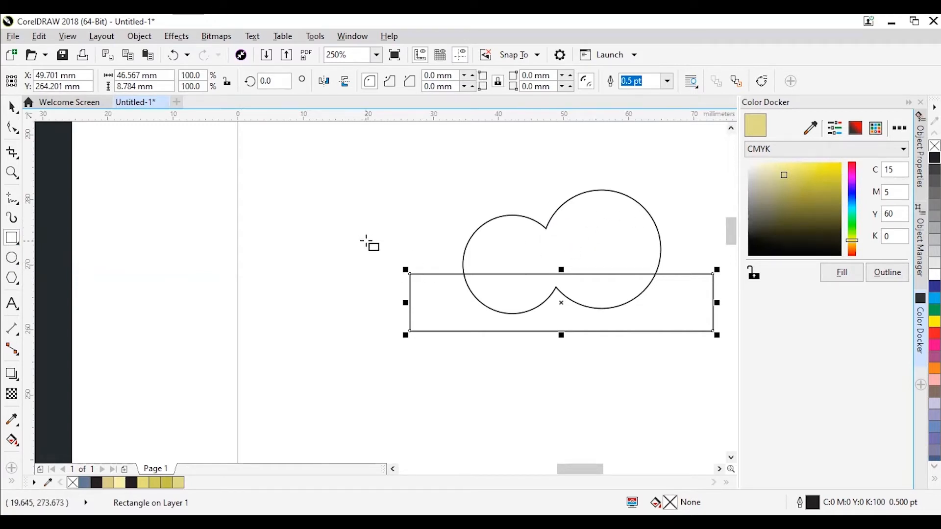
{"action": "key", "text": "space"}
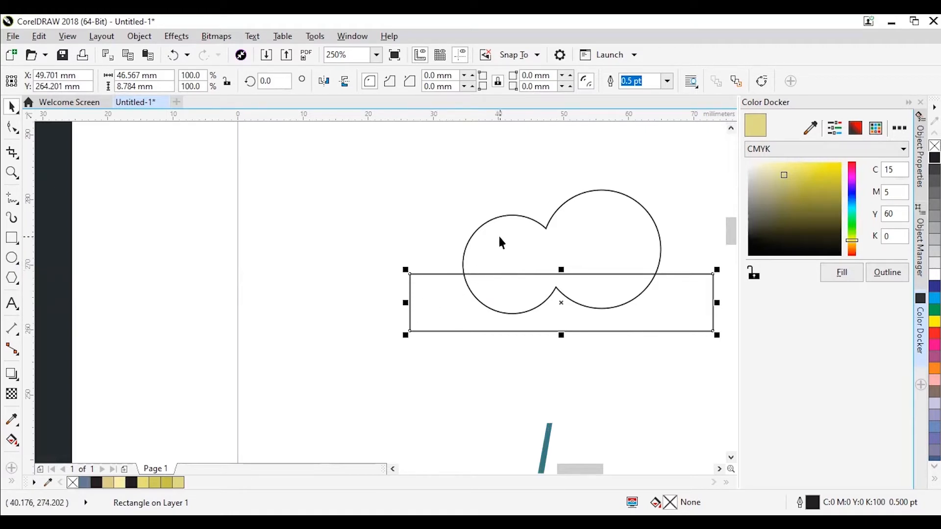
Trim the cloud shape with the rectangle to give it a flat base, and delete the rectangle.
{"action": "left_click", "coordinate": [512, 244], "text": "shift"}
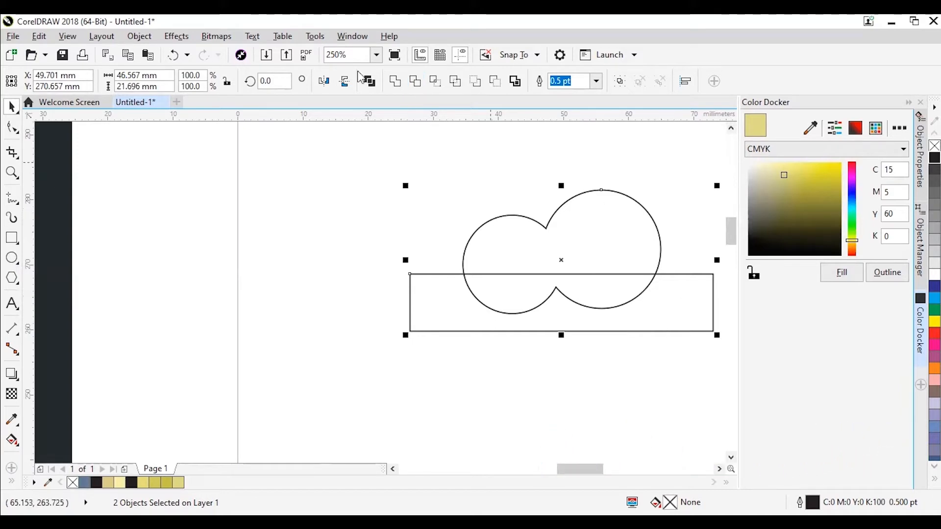
{"action": "left_click", "coordinate": [415, 81]}
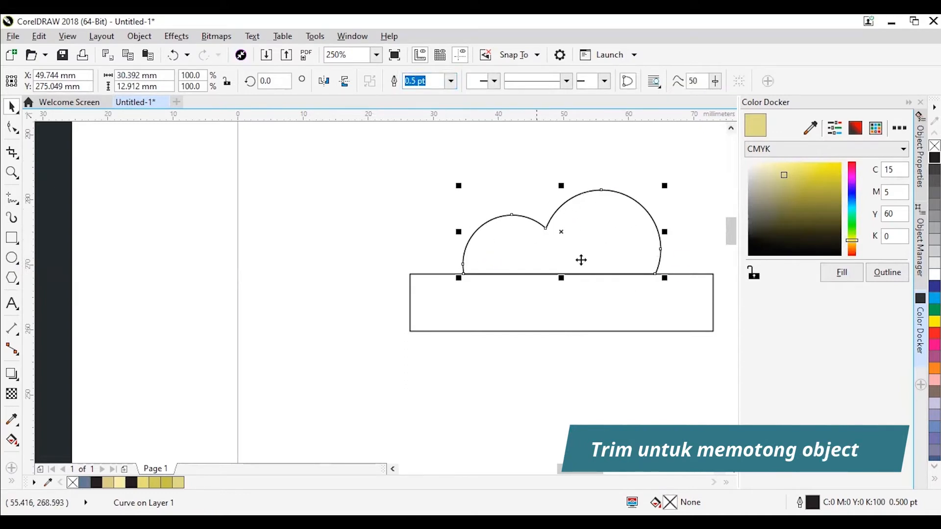
{"action": "left_click", "coordinate": [452, 300]}
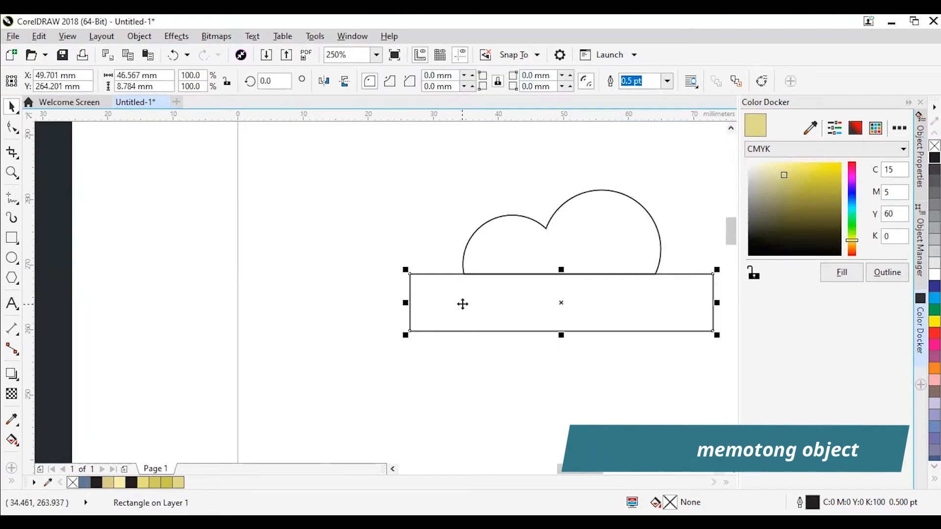
{"action": "key", "text": "Delete"}
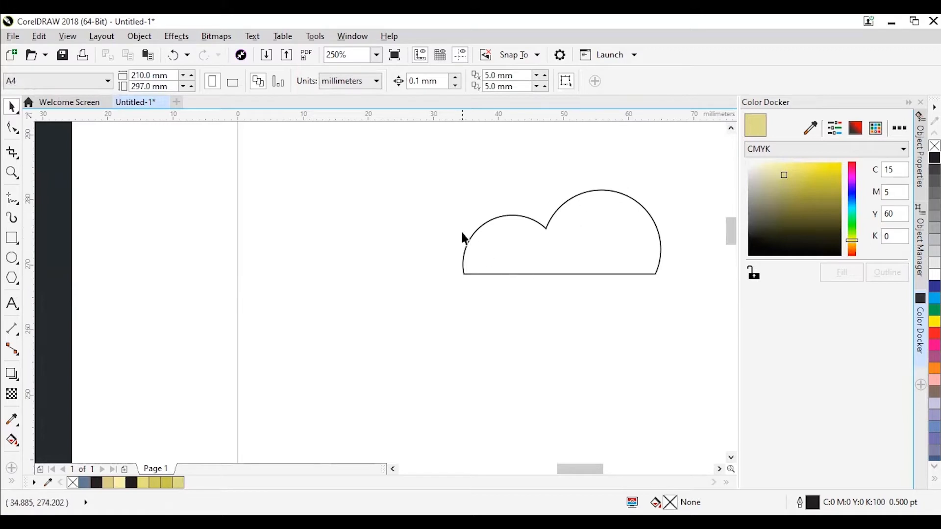
Add a node to the cloud outline on the short segment just above its lower-left corner.
{"action": "scroll", "coordinate": [461, 234], "scroll_direction": "down", "scroll_amount": 3}
{"action": "scroll", "coordinate": [90, 329], "scroll_direction": "up", "scroll_amount": 3}
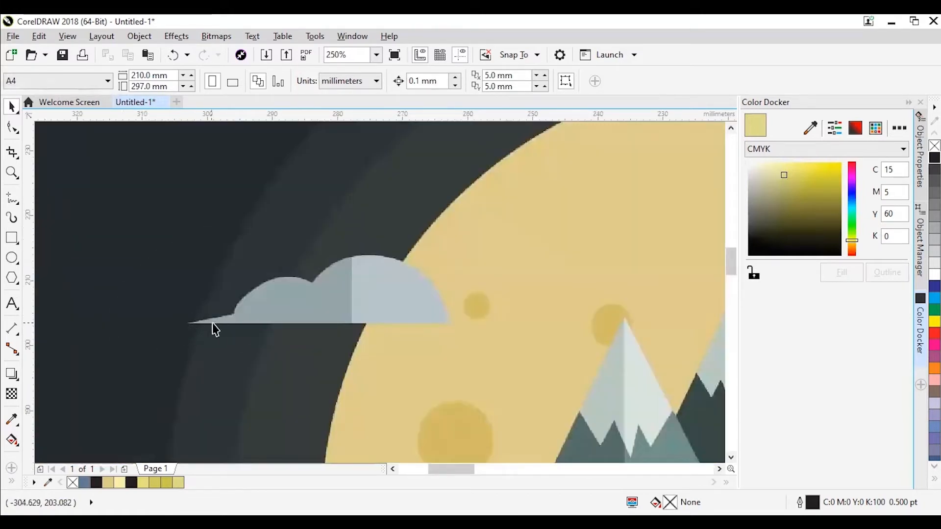
{"action": "scroll", "coordinate": [276, 268], "scroll_direction": "down", "scroll_amount": 2}
{"action": "scroll", "coordinate": [276, 267], "scroll_direction": "down", "scroll_amount": 3}
{"action": "scroll", "coordinate": [212, 224], "scroll_direction": "up", "scroll_amount": 3}
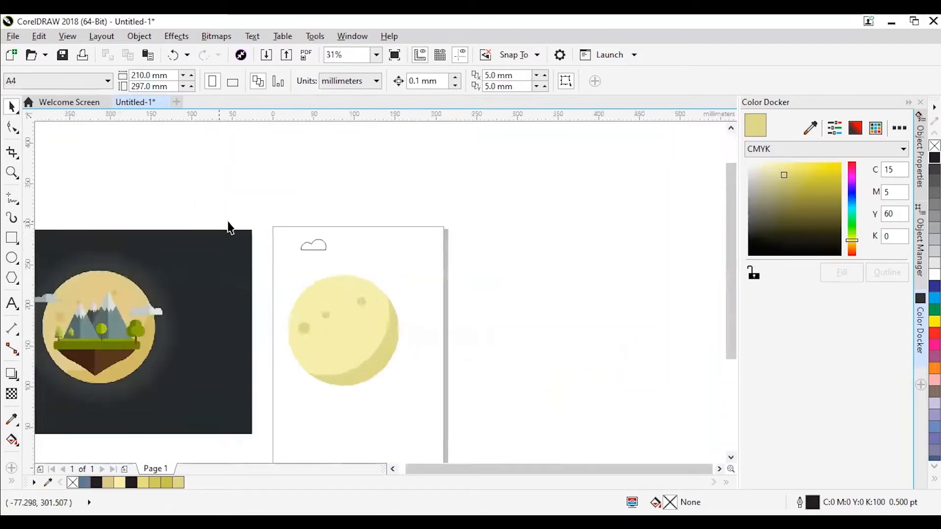
{"action": "scroll", "coordinate": [463, 277], "scroll_direction": "up", "scroll_amount": 3}
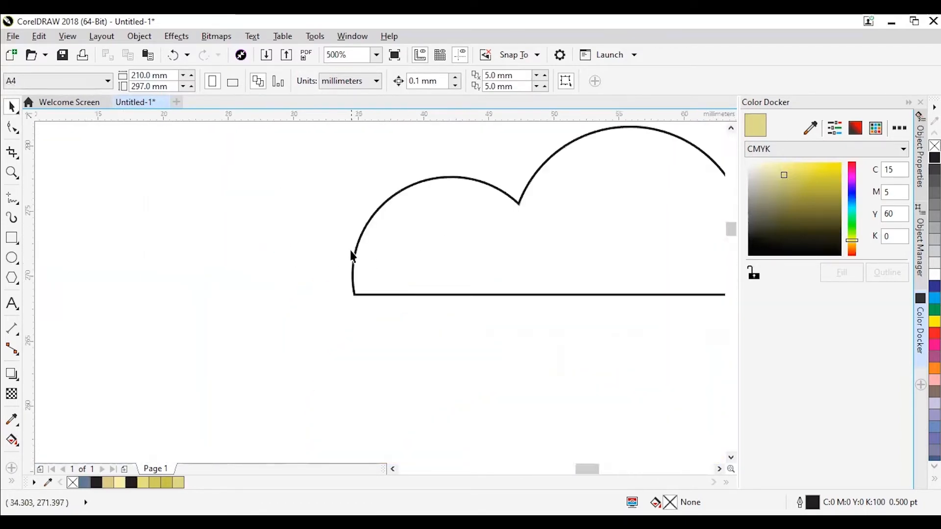
{"action": "left_click", "coordinate": [420, 249]}
{"action": "key", "text": "F10"}
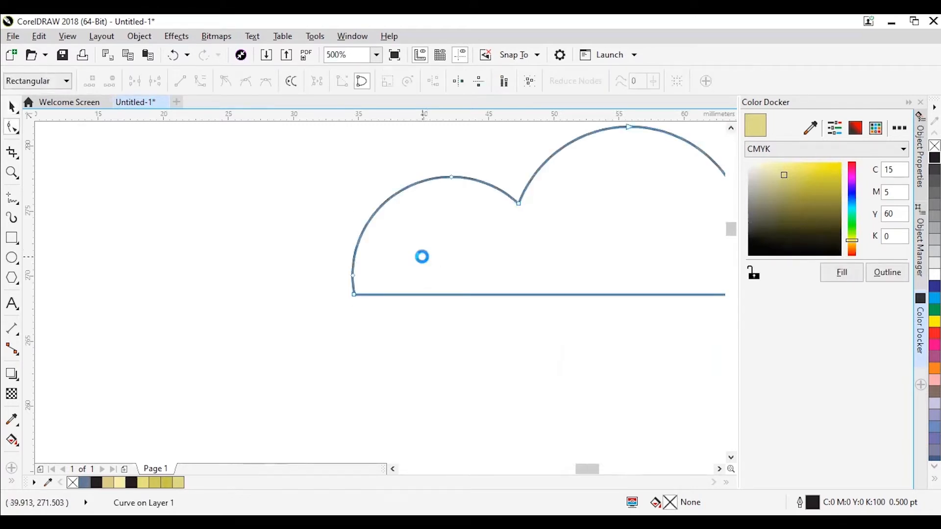
{"action": "scroll", "coordinate": [422, 257], "scroll_direction": "down", "scroll_amount": 2}
{"action": "scroll", "coordinate": [431, 240], "scroll_direction": "up", "scroll_amount": 2}
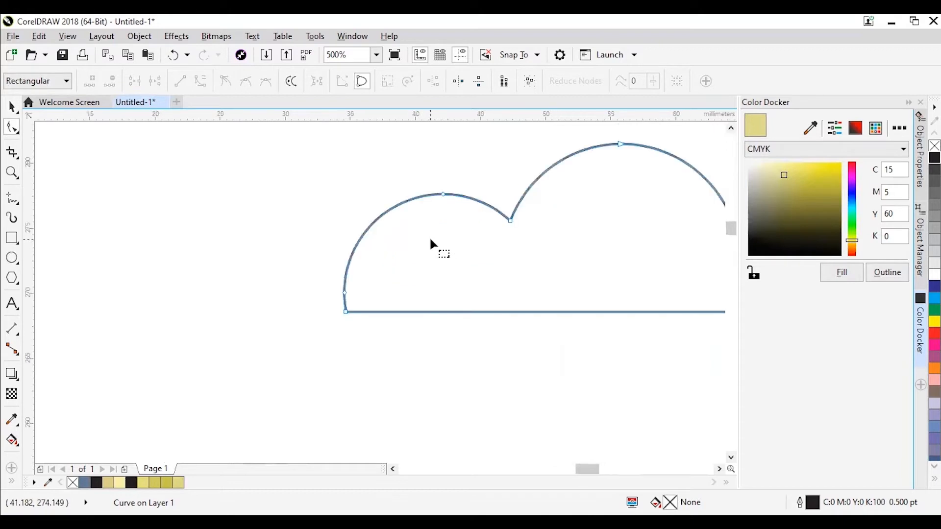
{"action": "scroll", "coordinate": [331, 295], "scroll_direction": "up", "scroll_amount": 2}
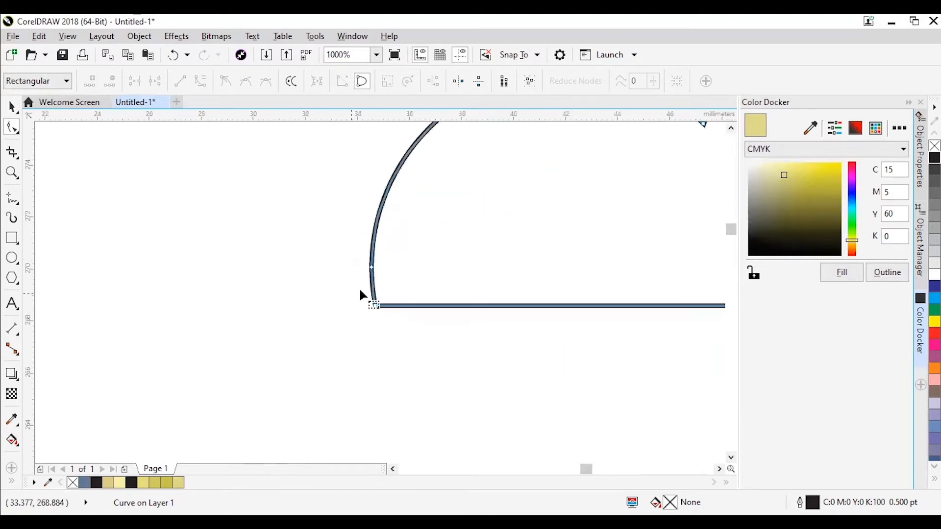
{"action": "left_click_drag", "start_coordinate": [350, 240], "coordinate": [404, 330]}
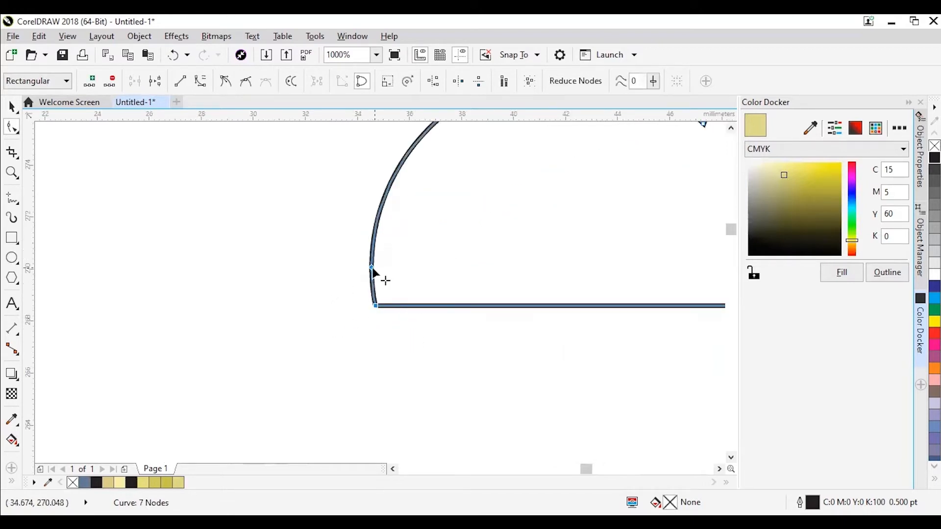
{"action": "left_click", "coordinate": [298, 278]}
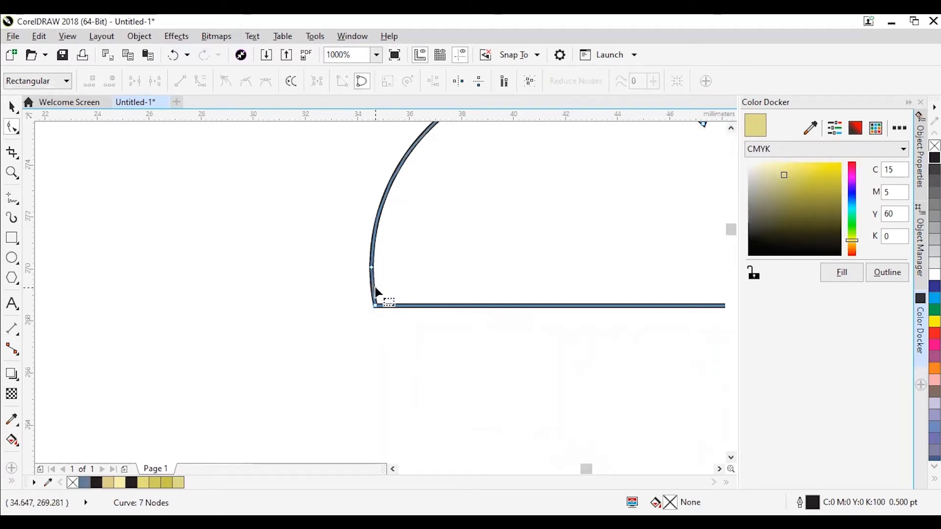
{"action": "left_click_drag", "start_coordinate": [373, 291], "coordinate": [355, 290]}
{"action": "double_click", "coordinate": [372, 288]}
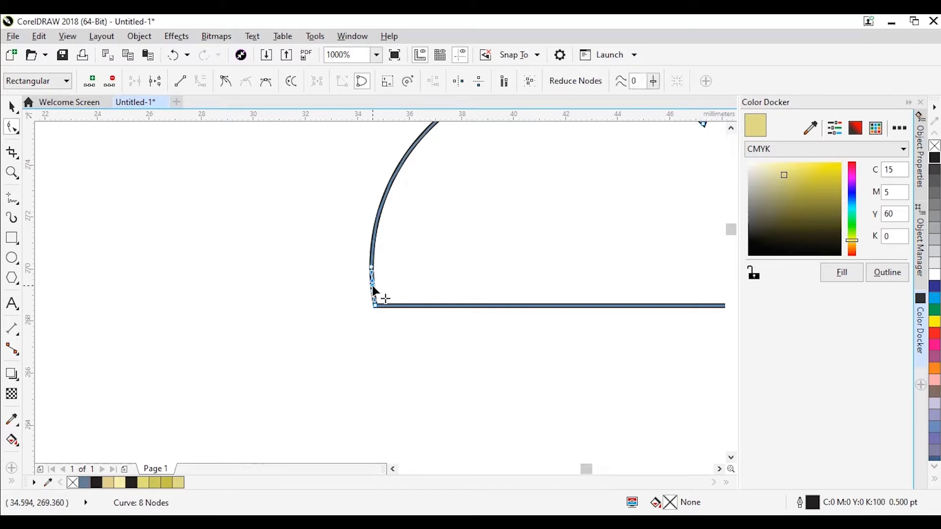
Pull the new node about 8 mm outward to the left, level with the cloud's base, to form a pointed tail.
{"action": "scroll", "coordinate": [372, 290], "scroll_direction": "up", "scroll_amount": 1}
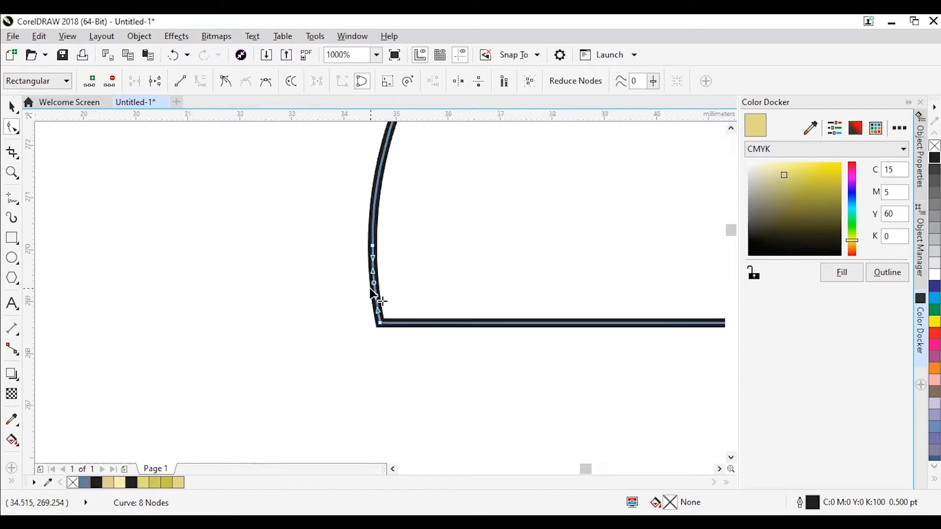
{"action": "scroll", "coordinate": [372, 291], "scroll_direction": "up", "scroll_amount": 3}
{"action": "scroll", "coordinate": [383, 270], "scroll_direction": "down", "scroll_amount": 3}
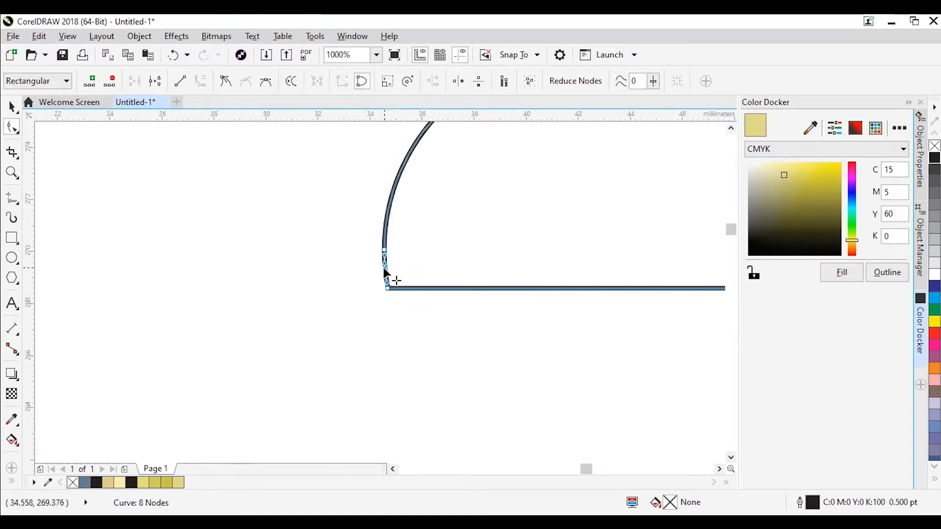
{"action": "left_click_drag", "start_coordinate": [360, 278], "coordinate": [178, 292]}
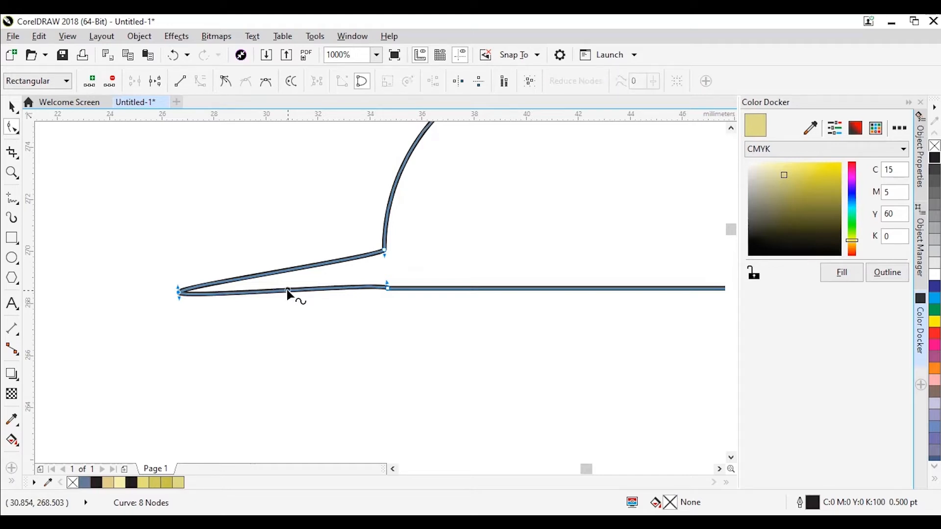
Convert the lower and upper segments of the cloud's tail to straight lines.
{"action": "right_click", "coordinate": [286, 290]}
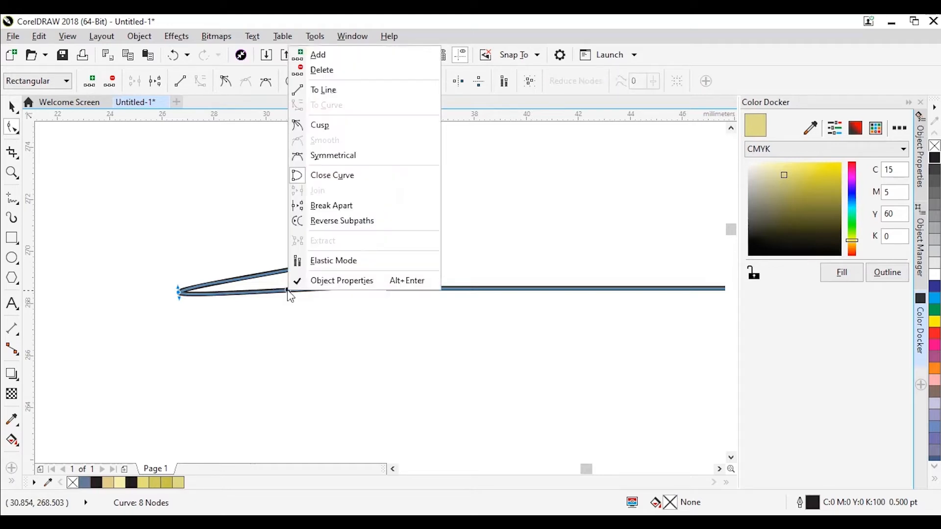
{"action": "left_click", "coordinate": [332, 93]}
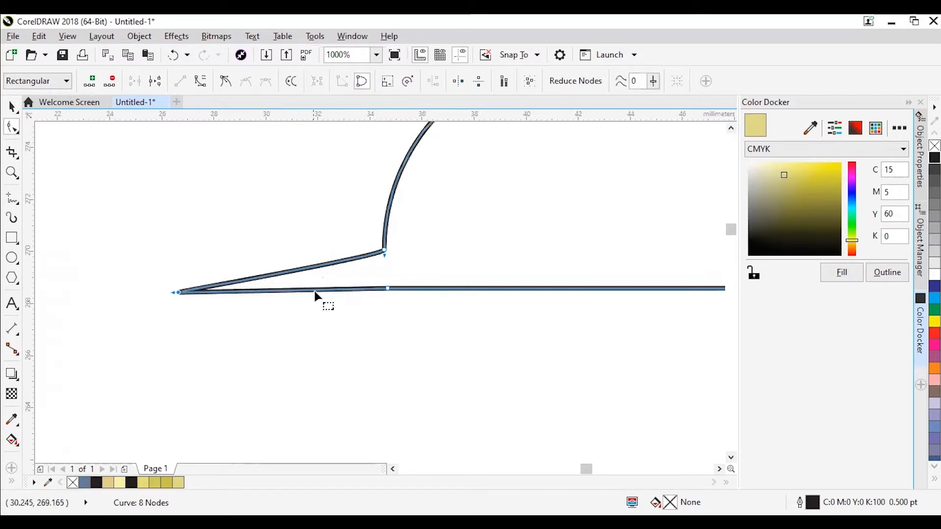
{"action": "left_click", "coordinate": [314, 267]}
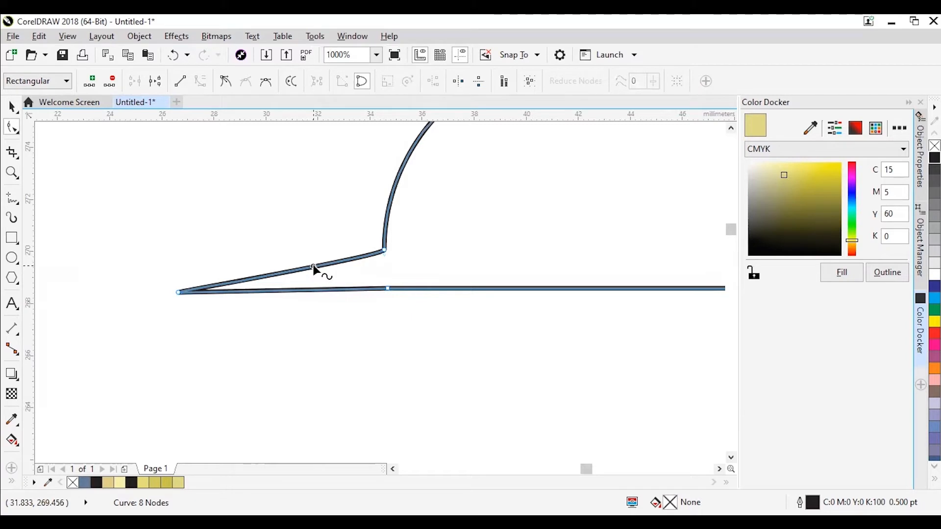
{"action": "right_click", "coordinate": [313, 267]}
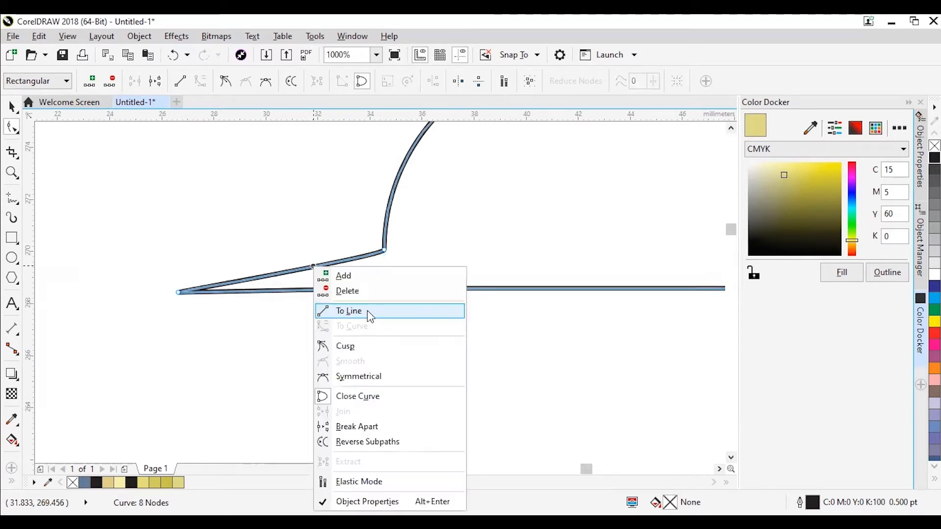
{"action": "left_click", "coordinate": [366, 310]}
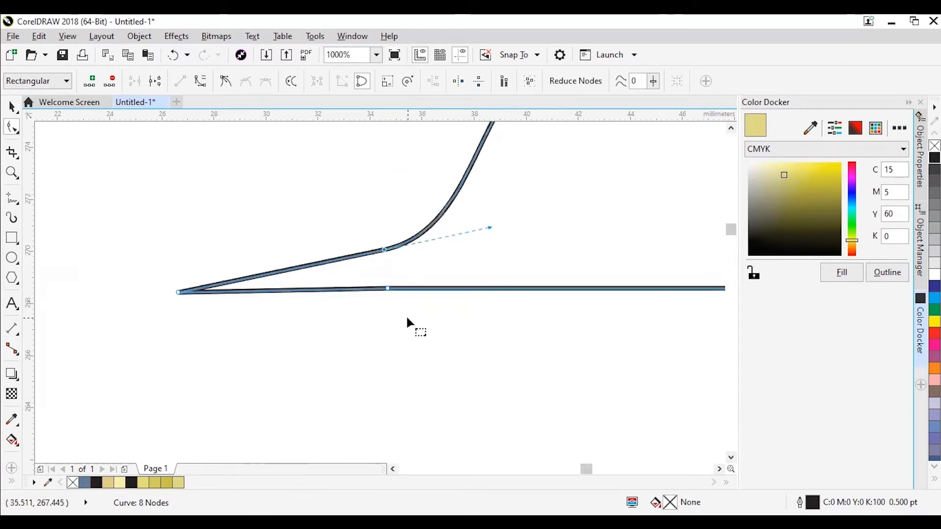
Adjust the handles of the smaller bump's left curve, shortening the one at the tail joint to reduce the inward bend.
{"action": "scroll", "coordinate": [406, 321], "scroll_direction": "down", "scroll_amount": 2}
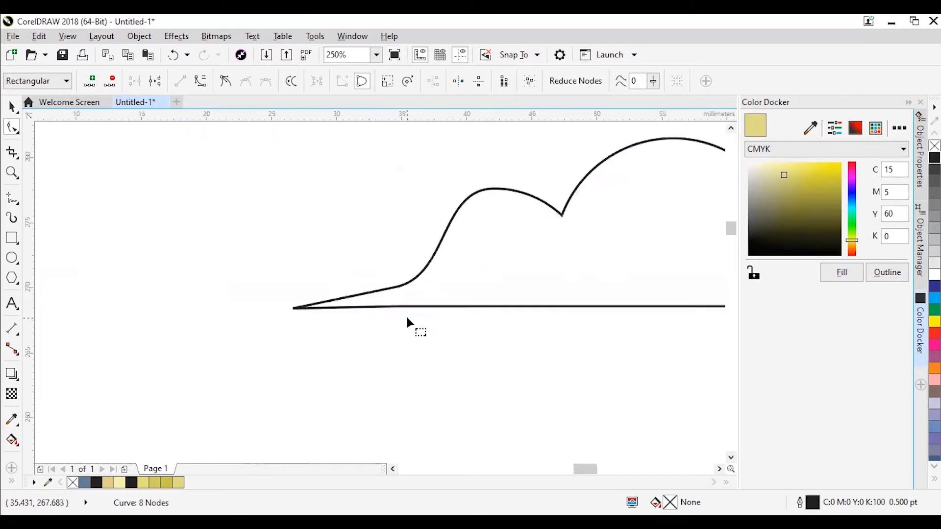
{"action": "scroll", "coordinate": [406, 315], "scroll_direction": "up", "scroll_amount": 2}
{"action": "scroll", "coordinate": [405, 311], "scroll_direction": "down", "scroll_amount": 1}
{"action": "scroll", "coordinate": [355, 309], "scroll_direction": "down", "scroll_amount": 2}
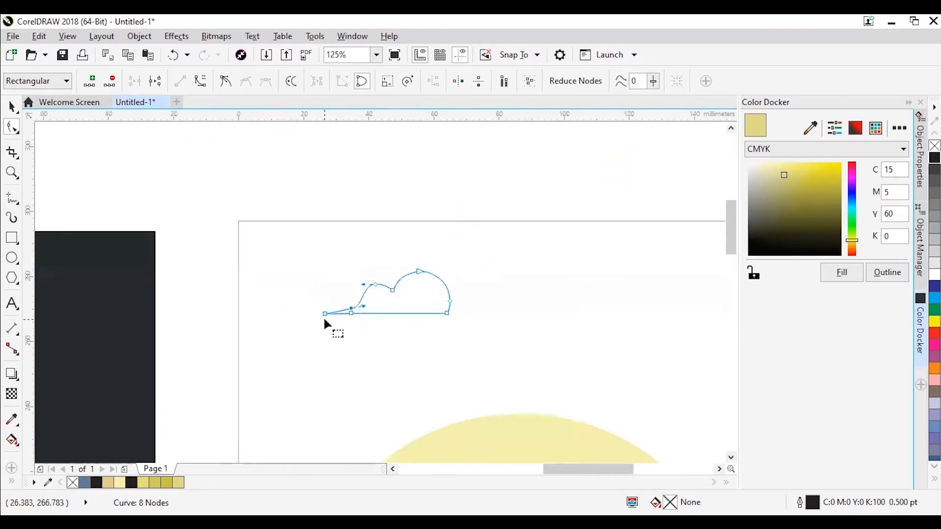
{"action": "scroll", "coordinate": [368, 301], "scroll_direction": "up", "scroll_amount": 3}
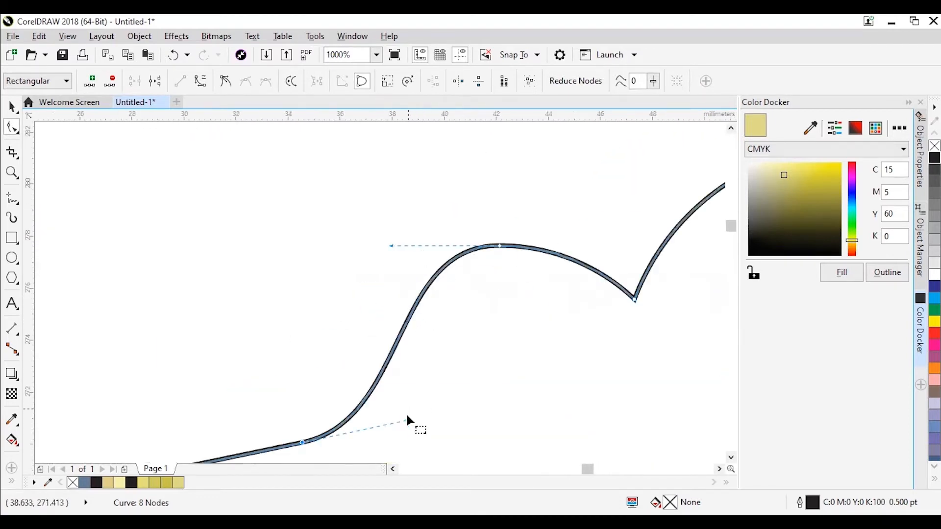
{"action": "mouse_move", "coordinate": [392, 245]}
{"action": "left_mouse_down"}
{"action": "mouse_move", "coordinate": [380, 252]}
{"action": "mouse_move", "coordinate": [387, 246]}
{"action": "left_mouse_up"}
{"action": "left_click_drag", "start_coordinate": [409, 422], "coordinate": [366, 429]}
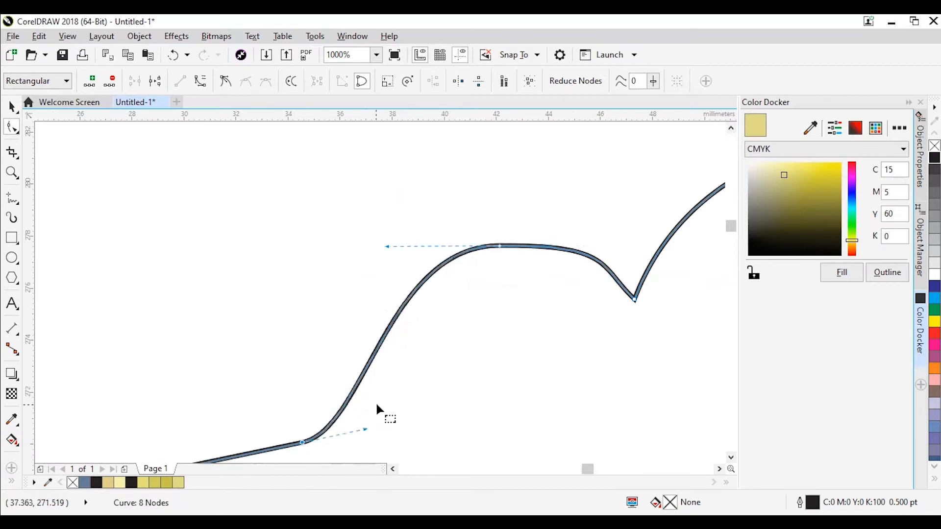
Make the node where the tail meets the smaller bump a cusp and angle its curve handle more steeply upward.
{"action": "scroll", "coordinate": [389, 401], "scroll_direction": "down", "scroll_amount": 2}
{"action": "scroll", "coordinate": [358, 440], "scroll_direction": "up", "scroll_amount": 3}
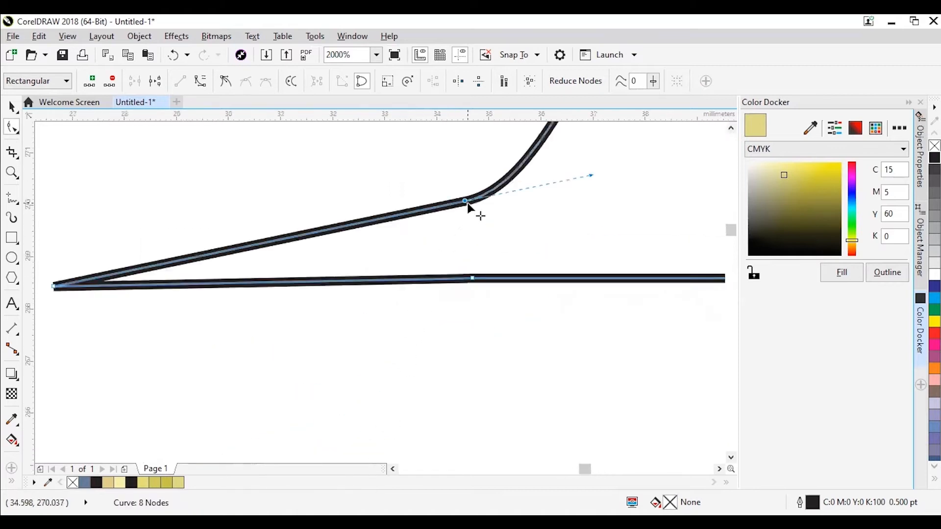
{"action": "left_click", "coordinate": [223, 81]}
{"action": "scroll", "coordinate": [569, 182], "scroll_direction": "down", "scroll_amount": 1}
{"action": "left_click_drag", "start_coordinate": [582, 178], "coordinate": [564, 162]}
{"action": "scroll", "coordinate": [598, 176], "scroll_direction": "down", "scroll_amount": 2}
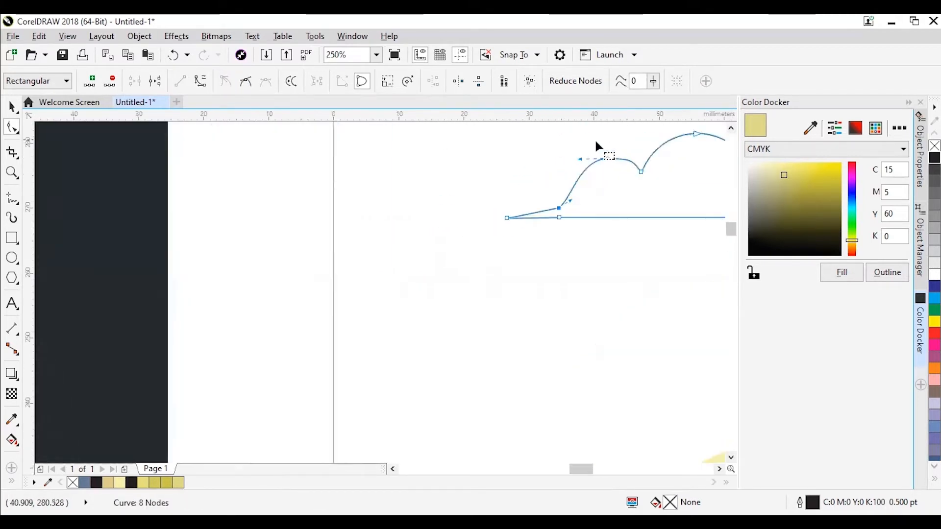
Reshape the top of the smaller bump by levelling the crest node's handles and shortening the right one.
{"action": "scroll", "coordinate": [596, 139], "scroll_direction": "up", "scroll_amount": 2}
{"action": "left_click_drag", "start_coordinate": [526, 192], "coordinate": [531, 178]}
{"action": "scroll", "coordinate": [577, 190], "scroll_direction": "down", "scroll_amount": 1}
{"action": "scroll", "coordinate": [659, 197], "scroll_direction": "up", "scroll_amount": 1}
{"action": "mouse_move", "coordinate": [664, 193]}
{"action": "left_mouse_down"}
{"action": "mouse_move", "coordinate": [661, 206]}
{"action": "mouse_move", "coordinate": [675, 199]}
{"action": "left_mouse_up"}
{"action": "left_click", "coordinate": [557, 186]}
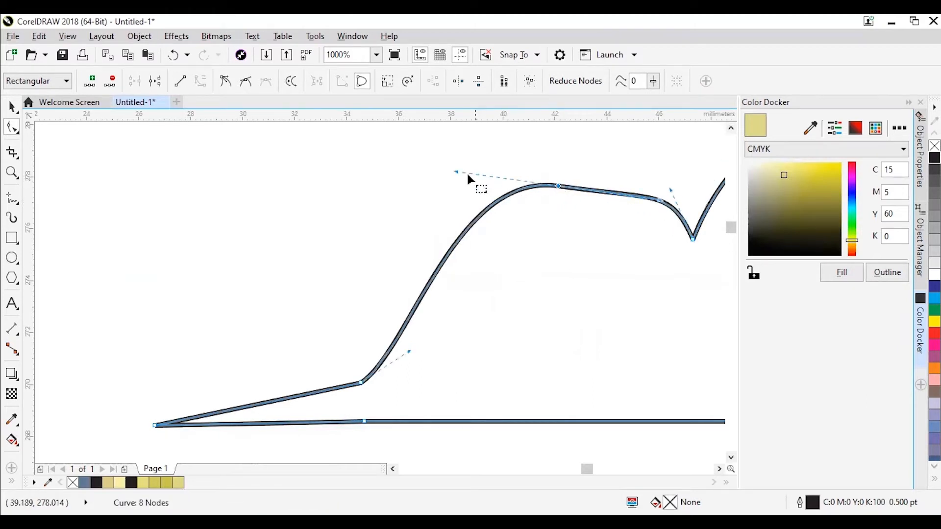
{"action": "left_click_drag", "start_coordinate": [455, 172], "coordinate": [448, 189]}
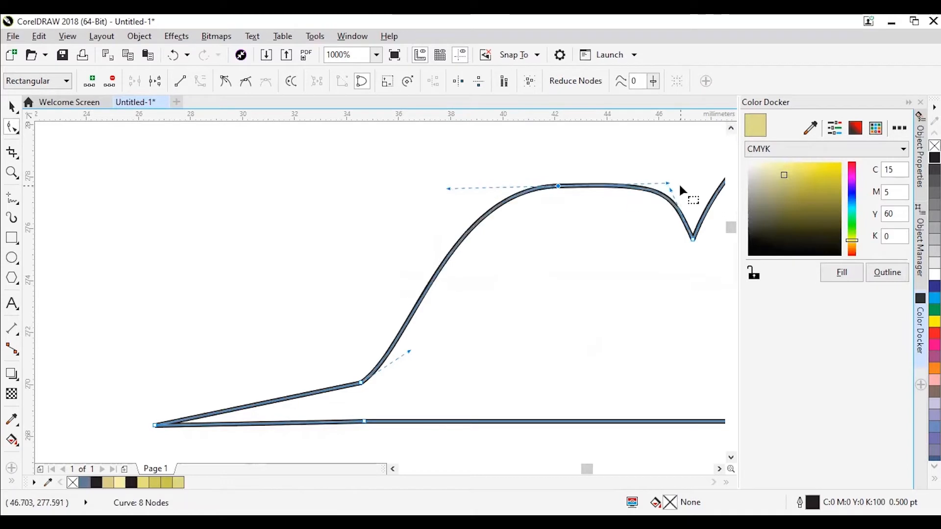
{"action": "left_click_drag", "start_coordinate": [666, 186], "coordinate": [621, 187]}
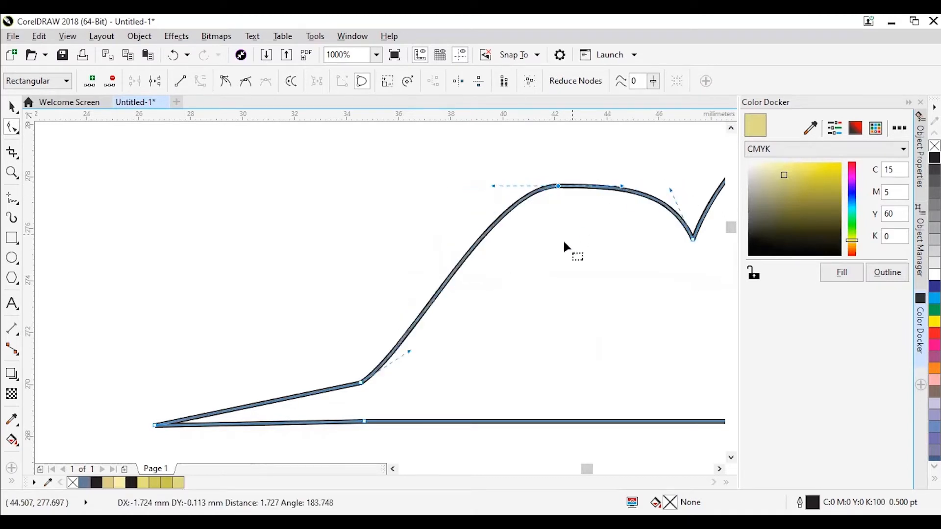
Round the smaller bump's left side by steepening the tail-joint handle, making the crest node a cusp and lengthening its left handle.
{"action": "left_click_drag", "start_coordinate": [406, 351], "coordinate": [392, 291]}
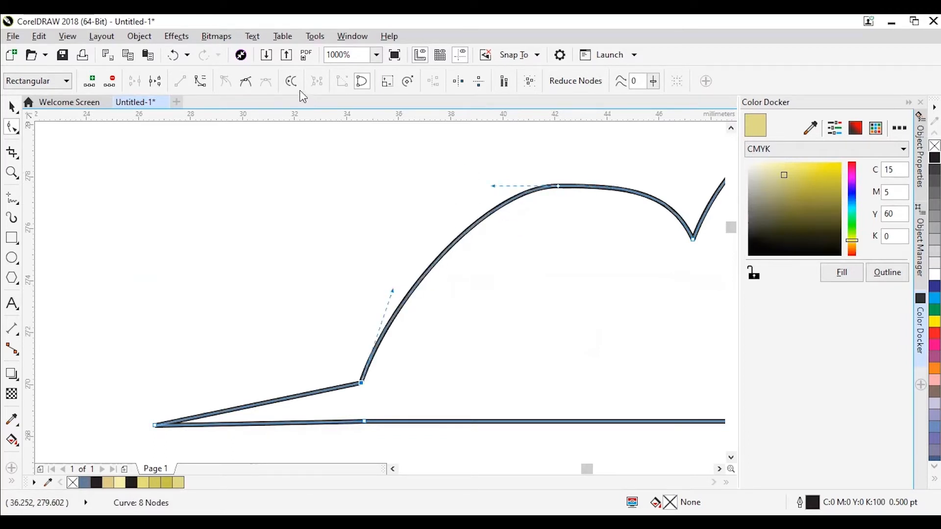
{"action": "left_click", "coordinate": [559, 186]}
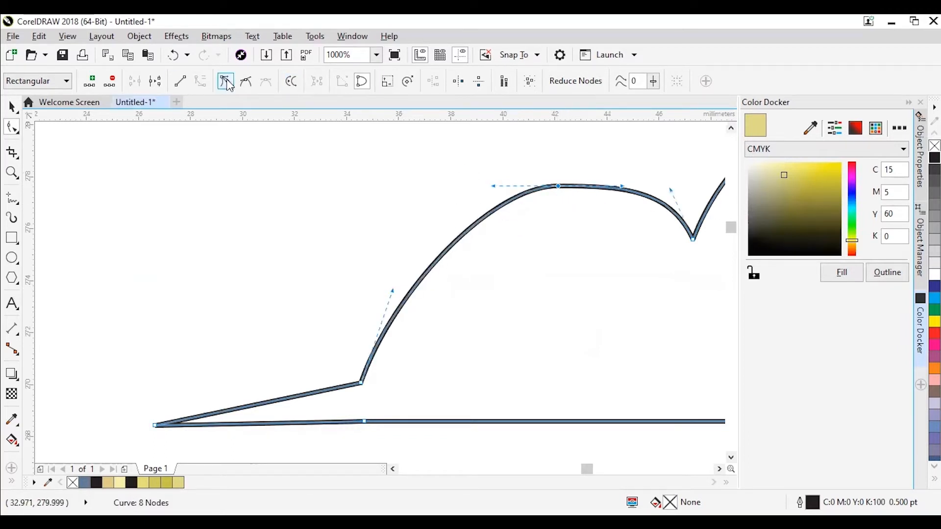
{"action": "left_click_drag", "start_coordinate": [492, 185], "coordinate": [445, 187]}
{"action": "scroll", "coordinate": [511, 265], "scroll_direction": "down", "scroll_amount": 3}
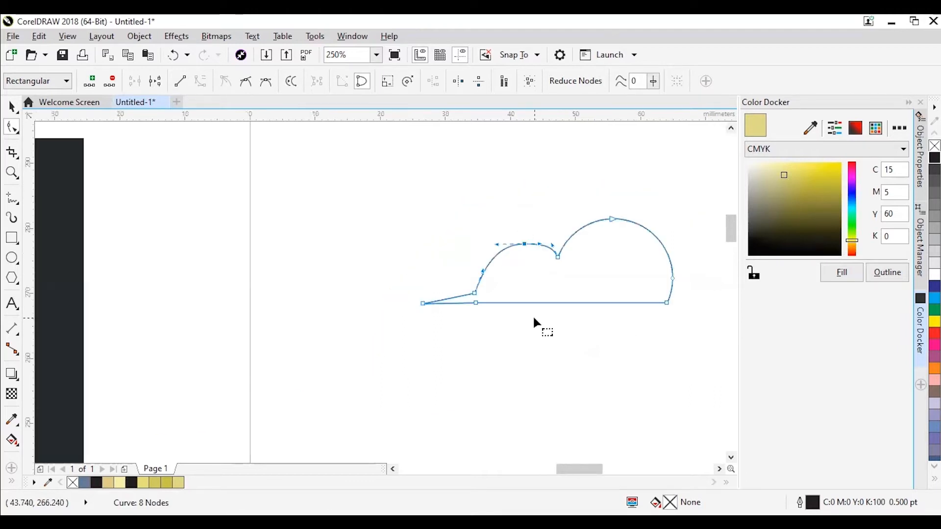
{"action": "scroll", "coordinate": [541, 311], "scroll_direction": "down", "scroll_amount": 2}
{"action": "scroll", "coordinate": [510, 287], "scroll_direction": "up", "scroll_amount": 2}
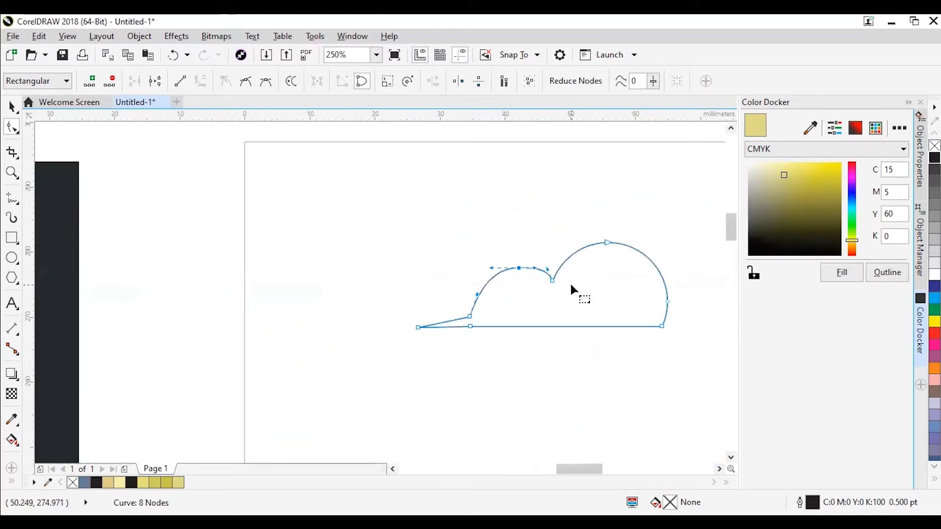
{"action": "key", "text": "space"}
{"action": "left_click", "coordinate": [502, 210]}
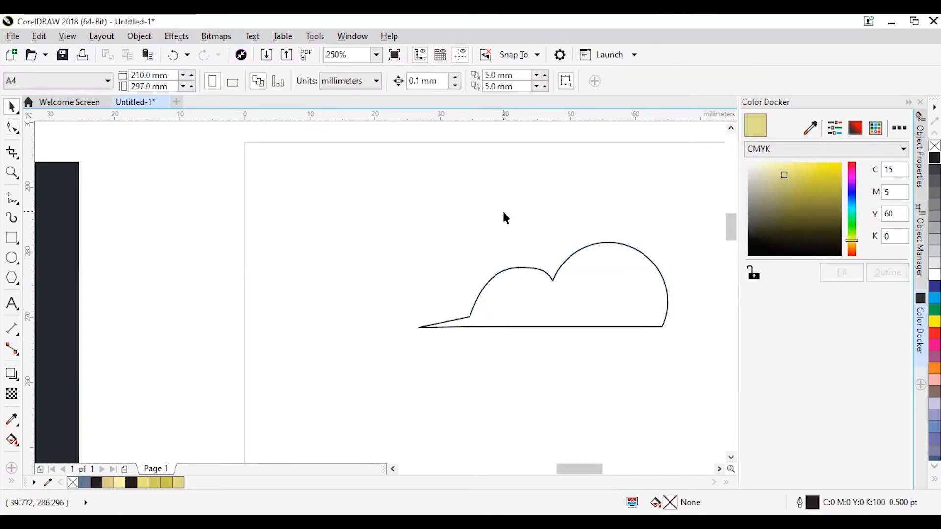
Examine the clouds in the reference illustration against the drawn cloud outline.
{"action": "scroll", "coordinate": [510, 252], "scroll_direction": "down", "scroll_amount": 6}
{"action": "scroll", "coordinate": [111, 241], "scroll_direction": "up", "scroll_amount": 6}
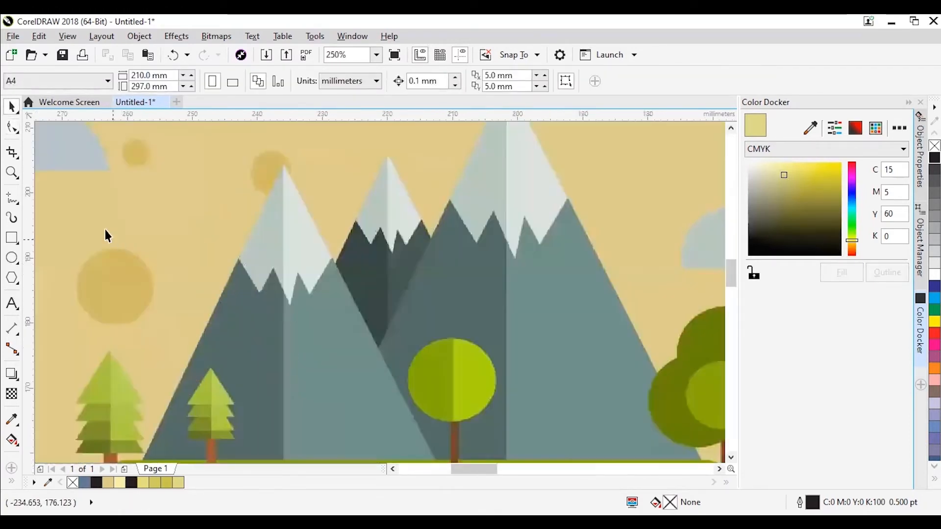
{"action": "scroll", "coordinate": [63, 214], "scroll_direction": "down", "scroll_amount": 4}
{"action": "scroll", "coordinate": [61, 206], "scroll_direction": "up", "scroll_amount": 4}
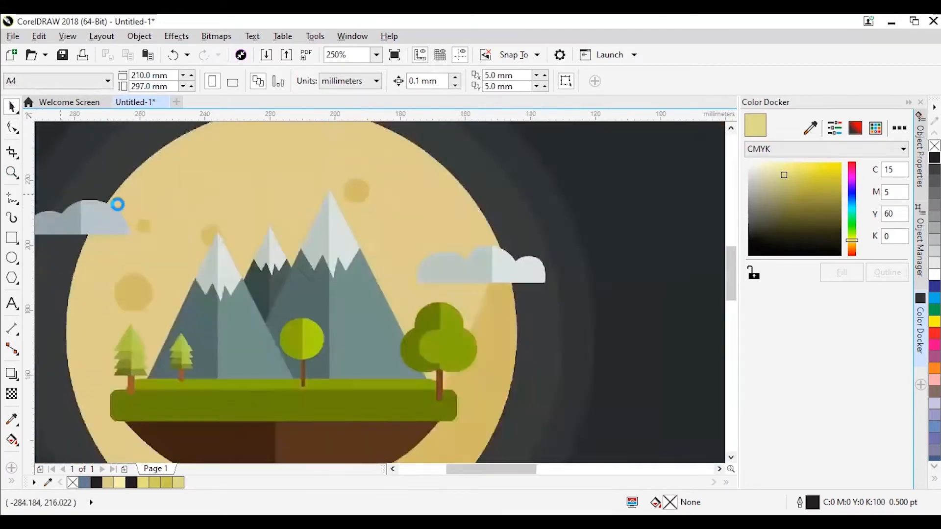
{"action": "scroll", "coordinate": [280, 215], "scroll_direction": "down", "scroll_amount": 6}
{"action": "scroll", "coordinate": [451, 164], "scroll_direction": "up", "scroll_amount": 3}
{"action": "scroll", "coordinate": [375, 129], "scroll_direction": "up", "scroll_amount": 3}
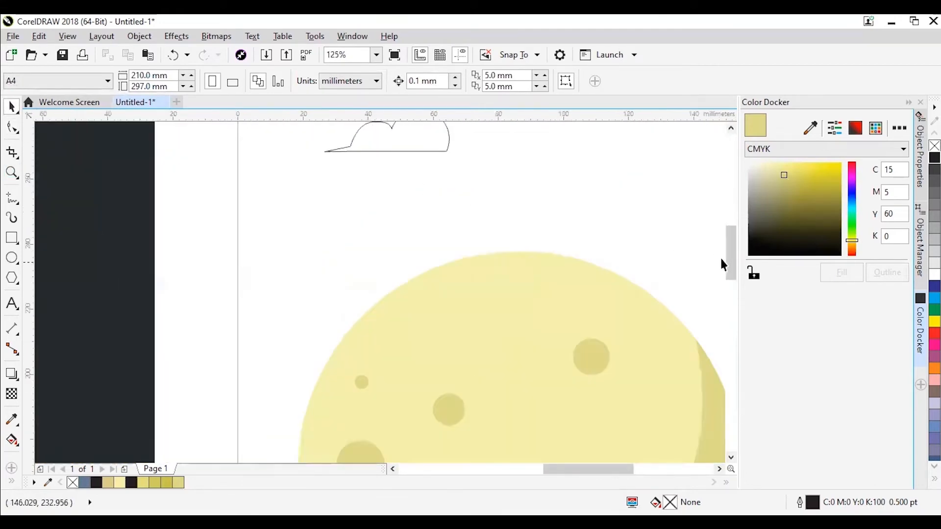
{"action": "scroll", "coordinate": [731, 254], "scroll_direction": "up", "scroll_amount": 3}
{"action": "left_click_drag", "start_coordinate": [596, 472], "coordinate": [444, 471]}
{"action": "scroll", "coordinate": [422, 330], "scroll_direction": "down", "scroll_amount": 2}
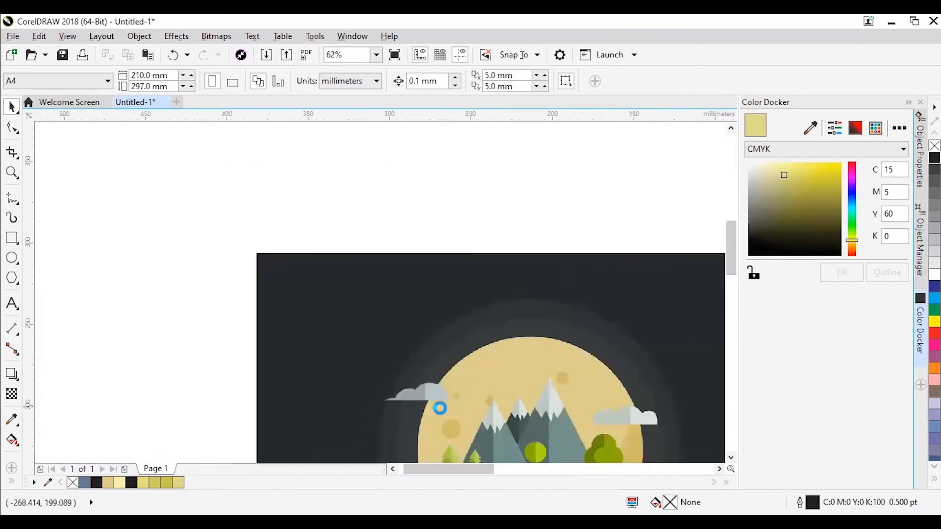
Compare the left cloud in the reference illustration and move the drawn cloud outline down and left, just above the moon's upper-left edge.
{"action": "scroll", "coordinate": [440, 408], "scroll_direction": "up", "scroll_amount": 2}
{"action": "scroll", "coordinate": [439, 404], "scroll_direction": "up", "scroll_amount": 2}
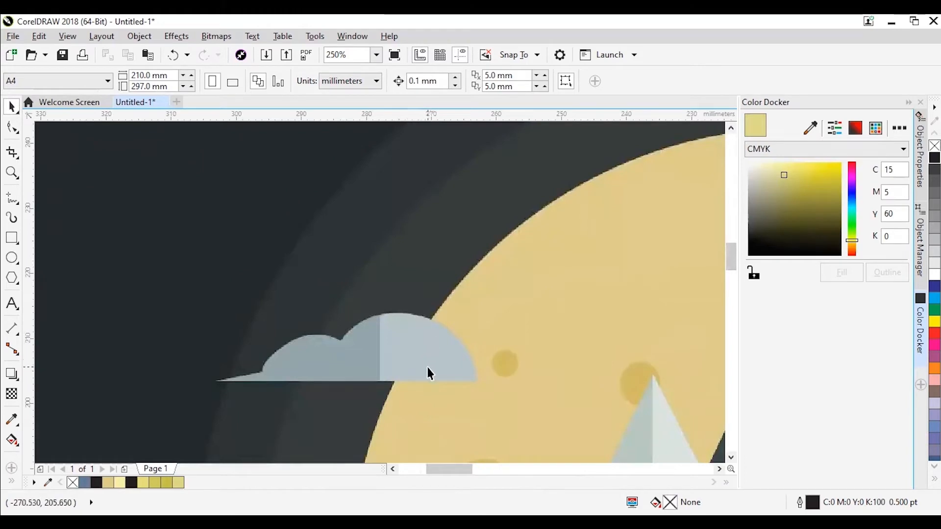
{"action": "scroll", "coordinate": [399, 330], "scroll_direction": "down", "scroll_amount": 4}
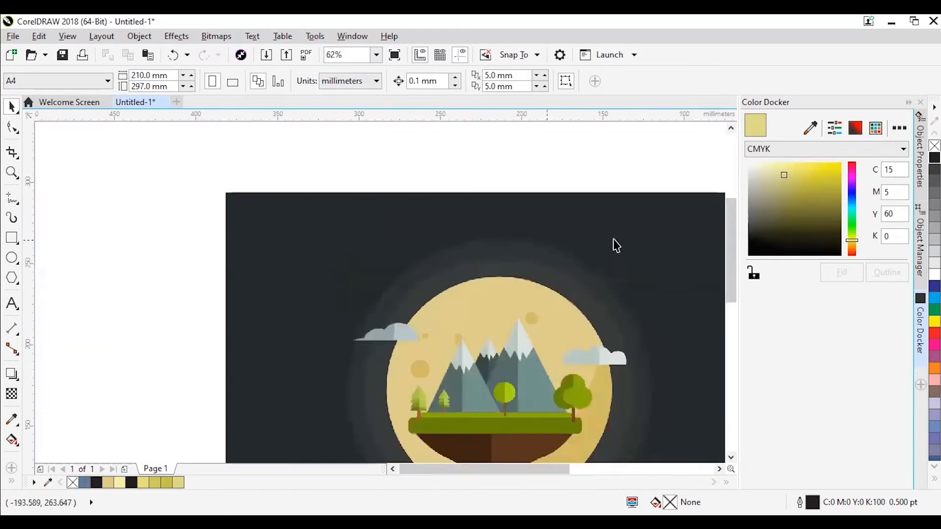
{"action": "scroll", "coordinate": [670, 207], "scroll_direction": "down", "scroll_amount": 1}
{"action": "left_click_drag", "start_coordinate": [592, 468], "coordinate": [599, 468]}
{"action": "scroll", "coordinate": [435, 216], "scroll_direction": "up", "scroll_amount": 1}
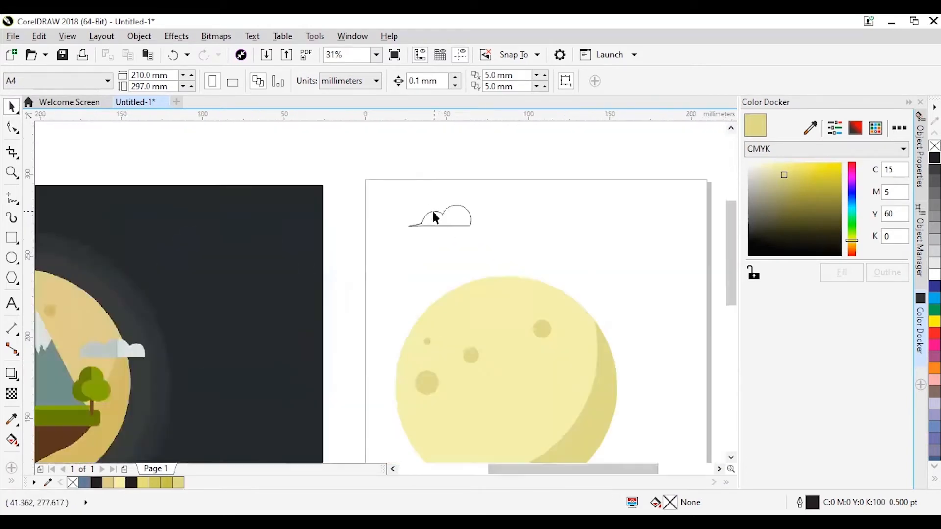
{"action": "left_click_drag", "start_coordinate": [447, 215], "coordinate": [415, 273]}
{"action": "left_click", "coordinate": [402, 279]}
{"action": "scroll", "coordinate": [431, 284], "scroll_direction": "up", "scroll_amount": 2}
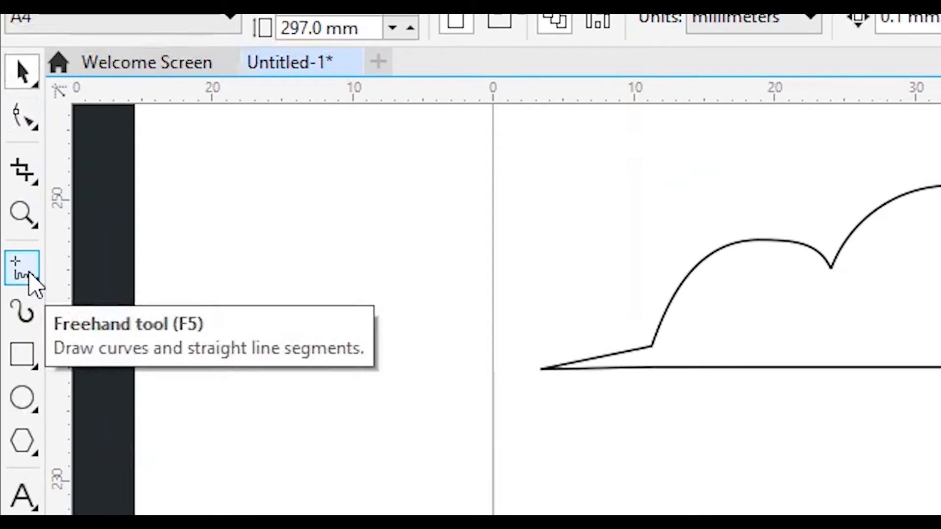
Draw a vertical freehand line about 20 mm long straight through the cloud's larger bump, slightly left of its crest.
{"action": "left_click", "coordinate": [28, 276]}
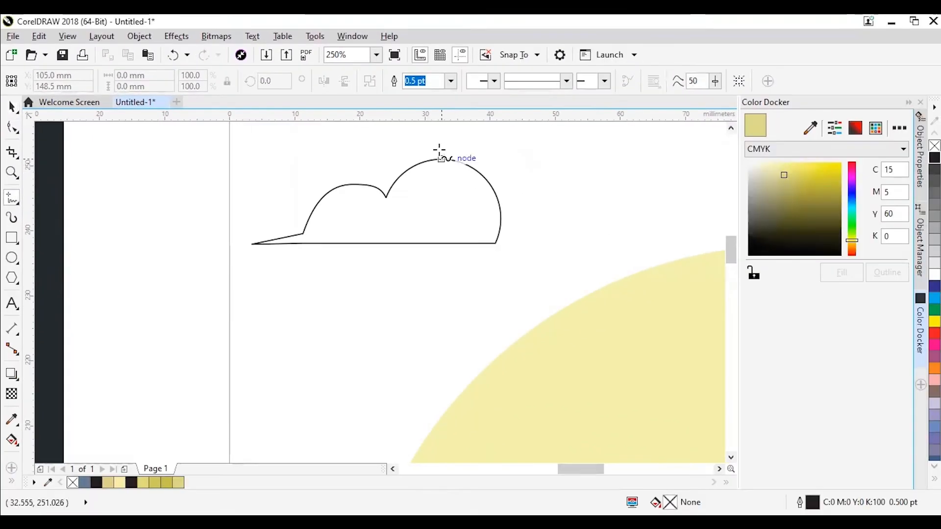
{"action": "left_click", "coordinate": [429, 137]}
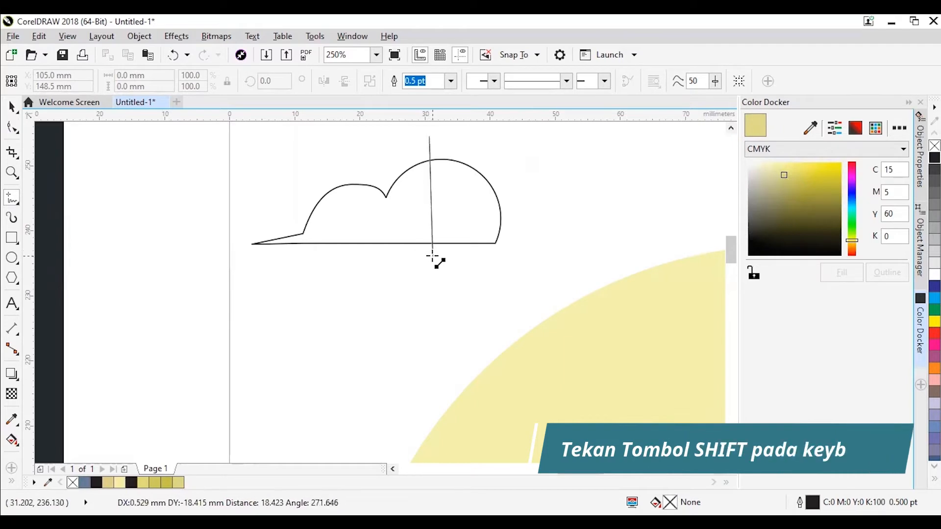
{"action": "key", "text": "shift"}
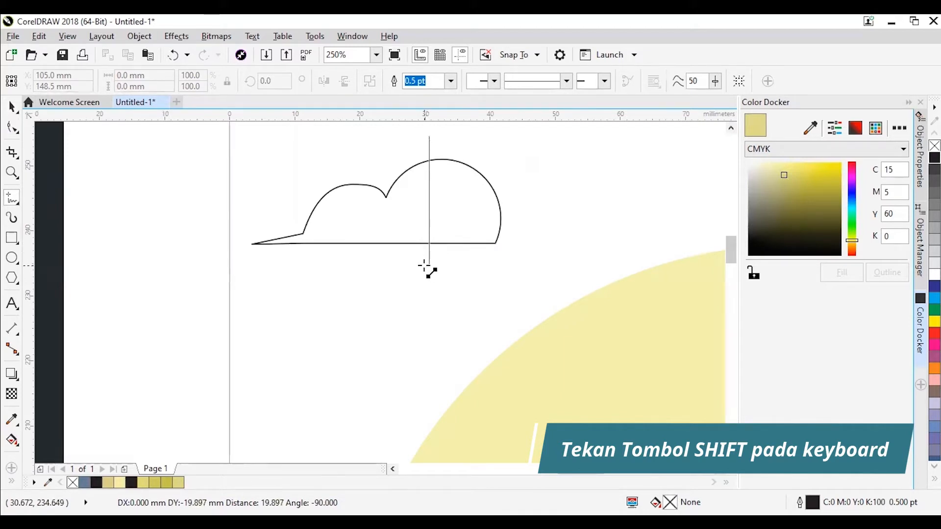
{"action": "left_click", "coordinate": [428, 266]}
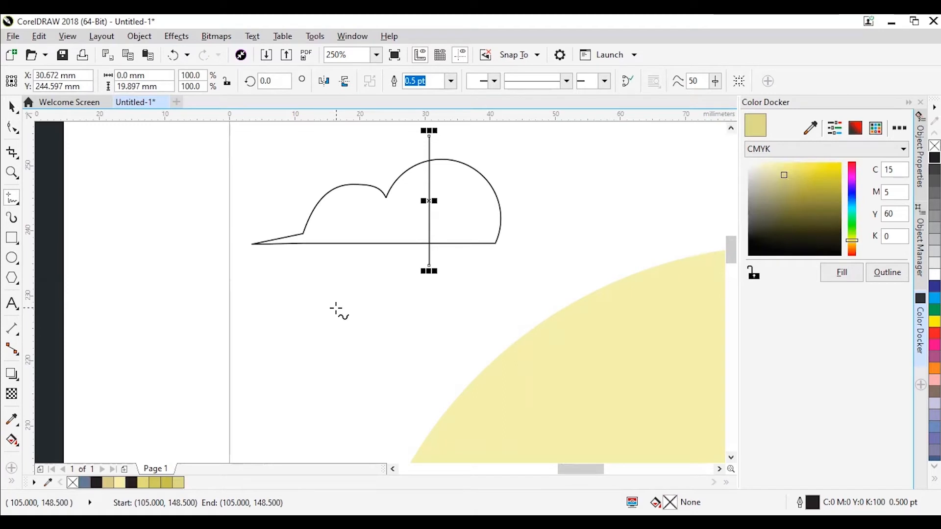
{"action": "key", "text": "space"}
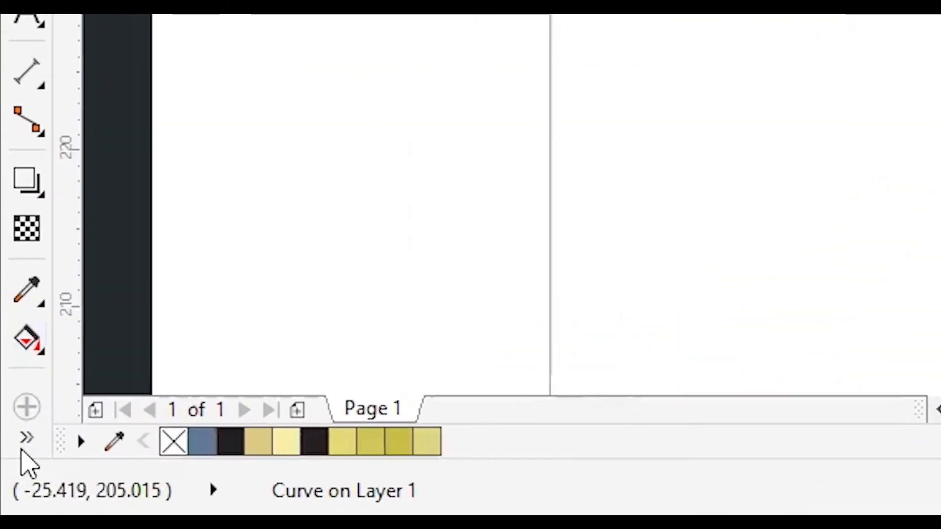
Create a filled shape from the cloud area right of the vertical line with Smart Fill, and delete the dividing line.
{"action": "left_click", "coordinate": [27, 437]}
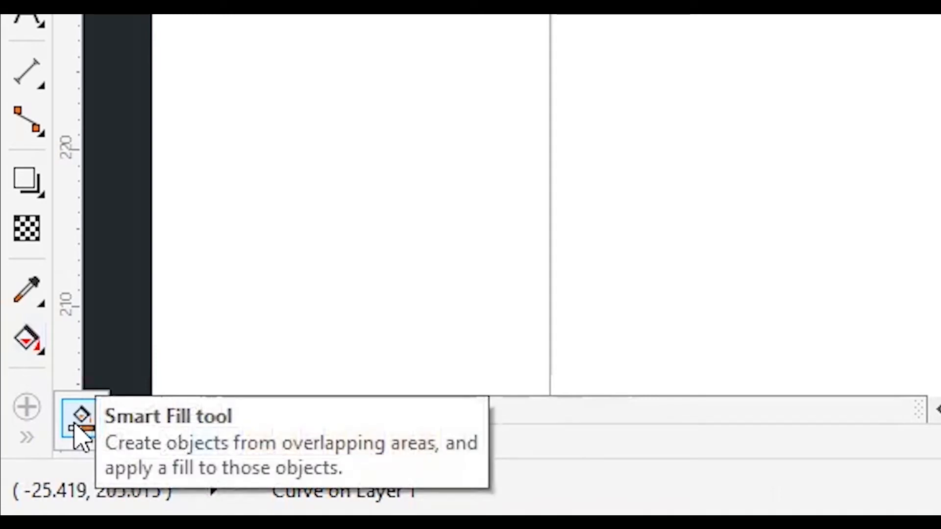
{"action": "left_click", "coordinate": [81, 426]}
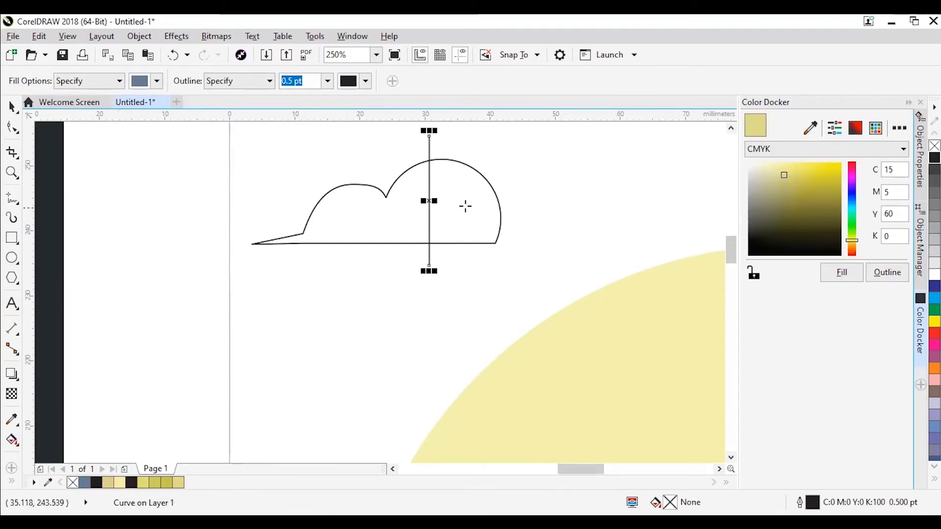
{"action": "left_click", "coordinate": [466, 203]}
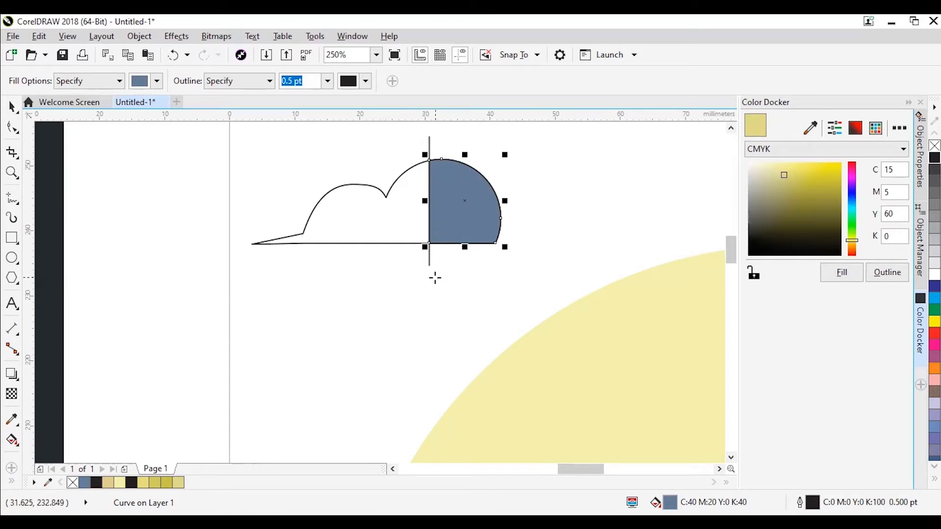
{"action": "key", "text": "space"}
{"action": "left_click", "coordinate": [430, 251]}
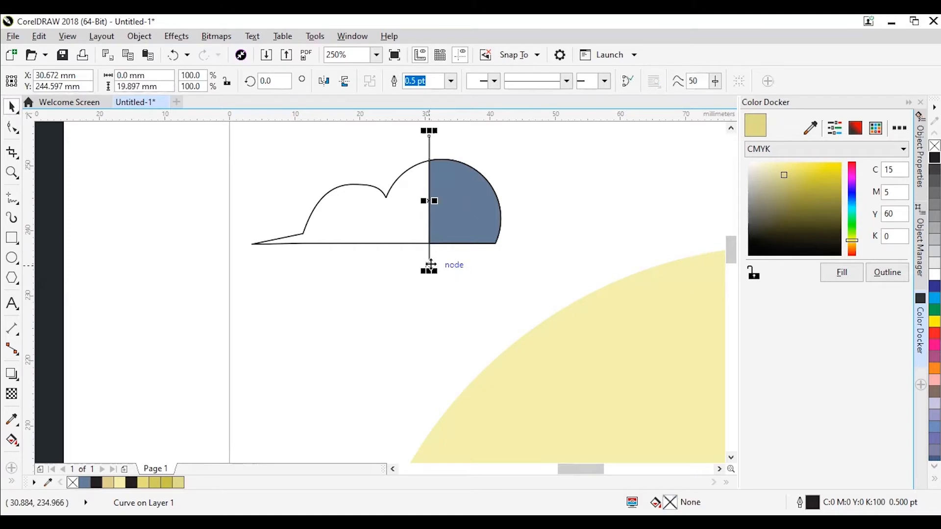
{"action": "key", "text": "Escape"}
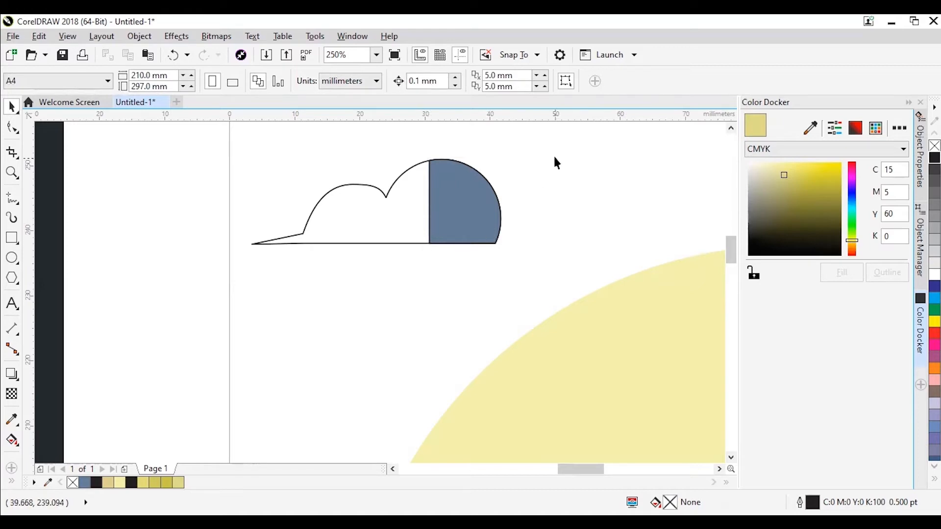
Fill the cloud's right section with light blue C24 M10 Y3 K0.
{"action": "left_click", "coordinate": [467, 207]}
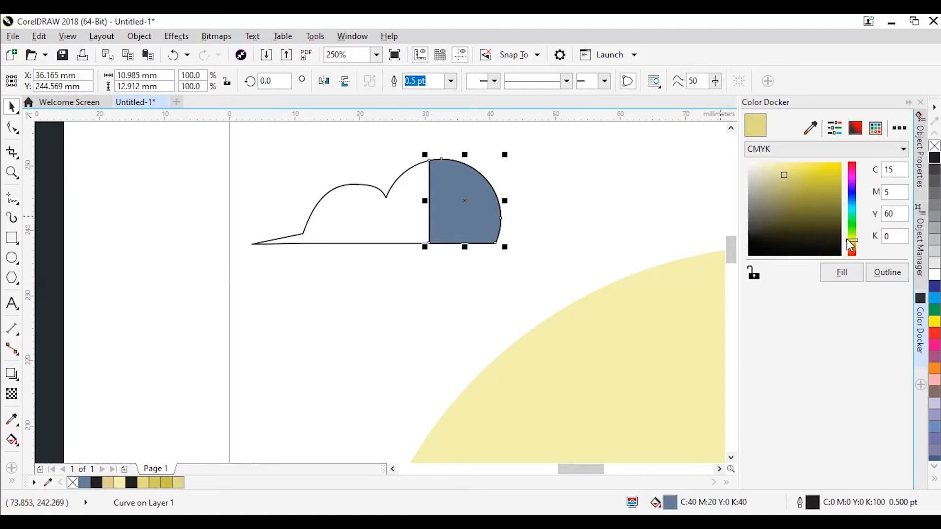
{"action": "left_click_drag", "start_coordinate": [855, 240], "coordinate": [858, 199]}
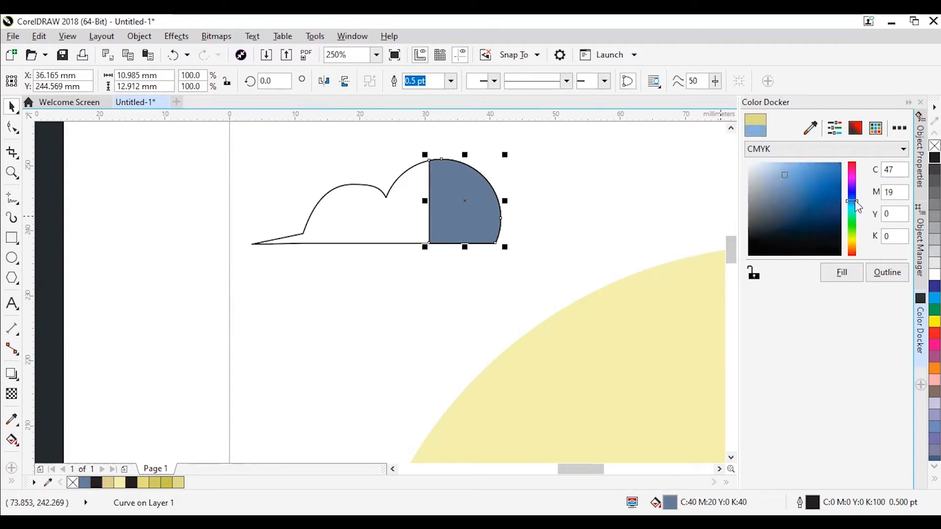
{"action": "left_click", "coordinate": [780, 164]}
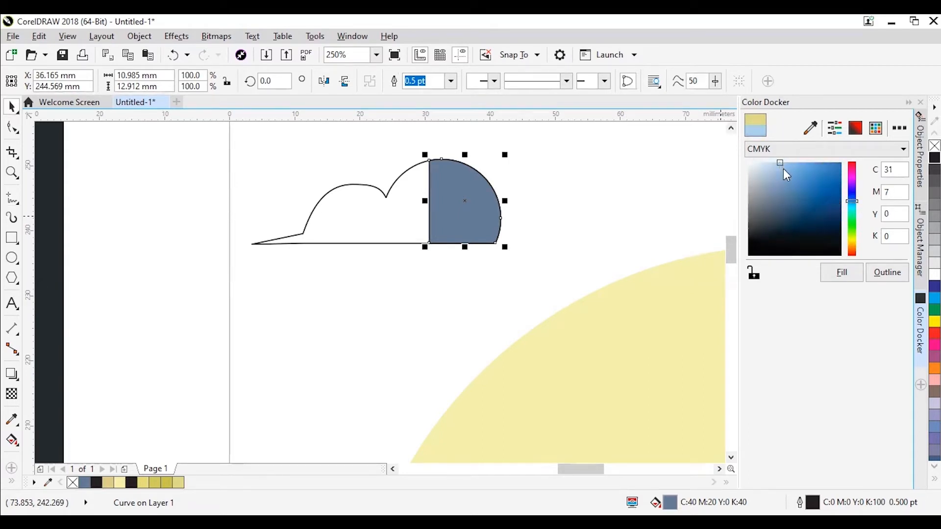
{"action": "left_click", "coordinate": [779, 167]}
{"action": "mouse_move", "coordinate": [854, 202]}
{"action": "left_mouse_down"}
{"action": "mouse_move", "coordinate": [855, 189]}
{"action": "mouse_move", "coordinate": [861, 206]}
{"action": "left_mouse_up"}
{"action": "left_click", "coordinate": [764, 170]}
{"action": "left_click", "coordinate": [847, 279]}
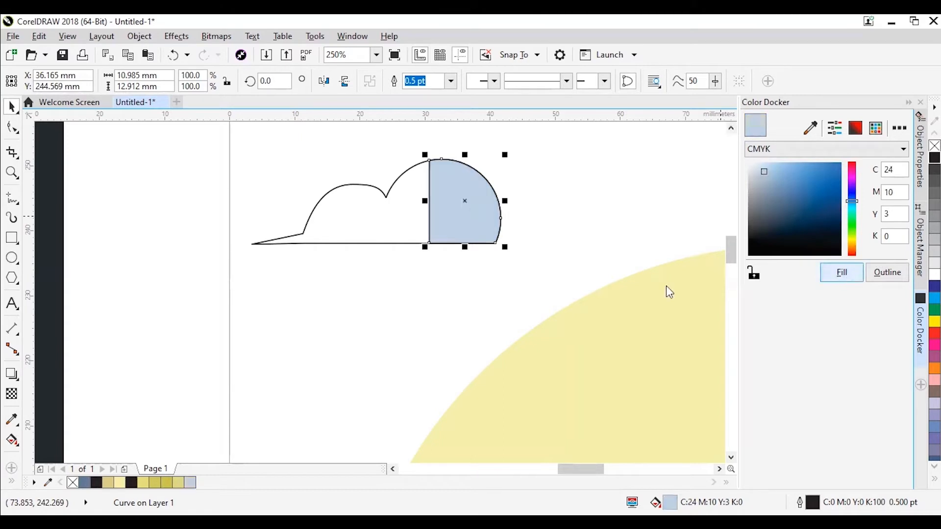
Fill the full cloud shape behind the light section with the darker grey-blue C38 M22 Y14 K0.
{"action": "left_click", "coordinate": [390, 227]}
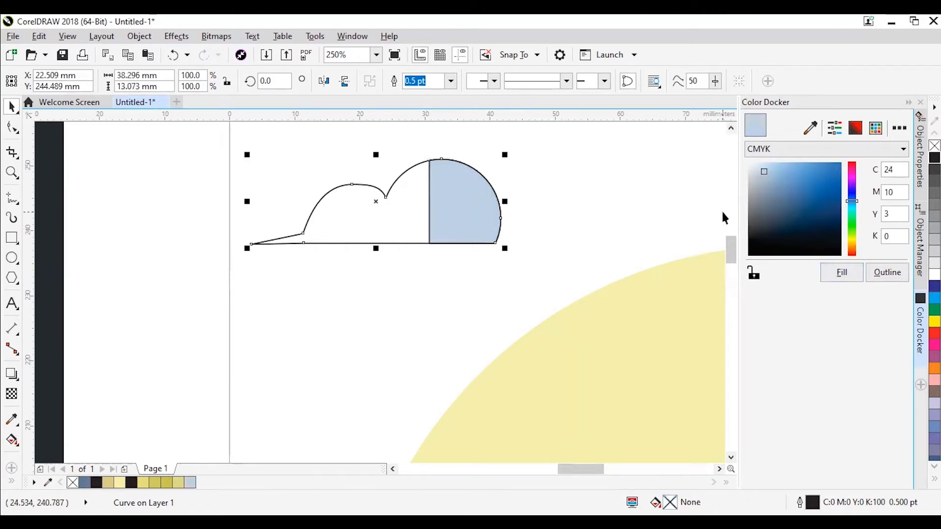
{"action": "left_click", "coordinate": [765, 183]}
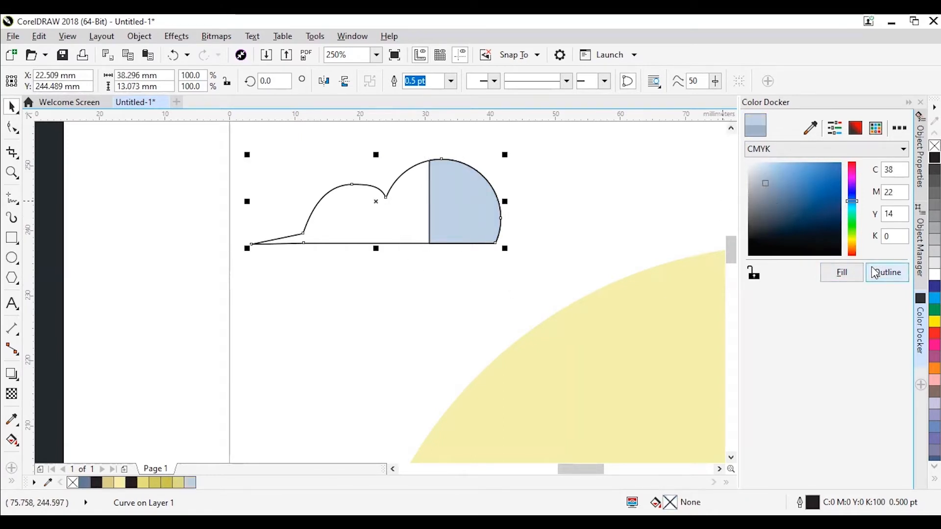
{"action": "left_click", "coordinate": [858, 272]}
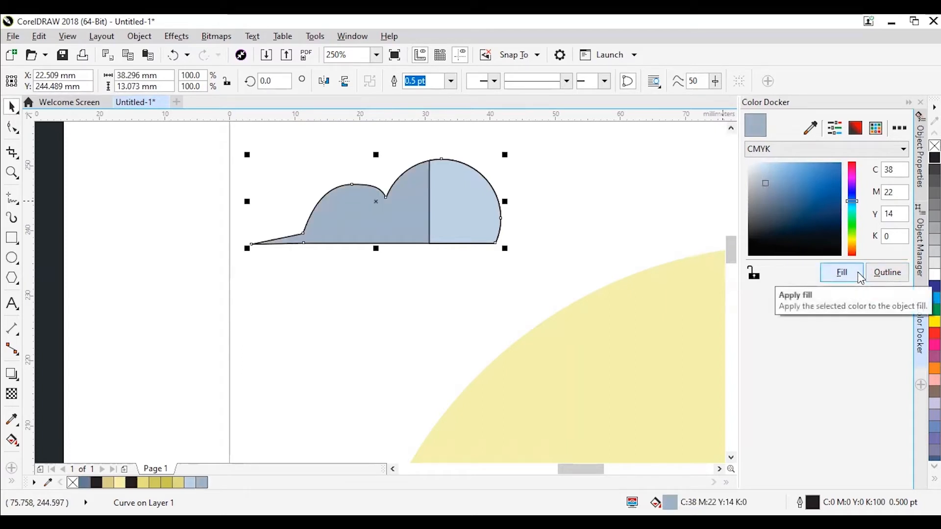
{"action": "left_click", "coordinate": [595, 180]}
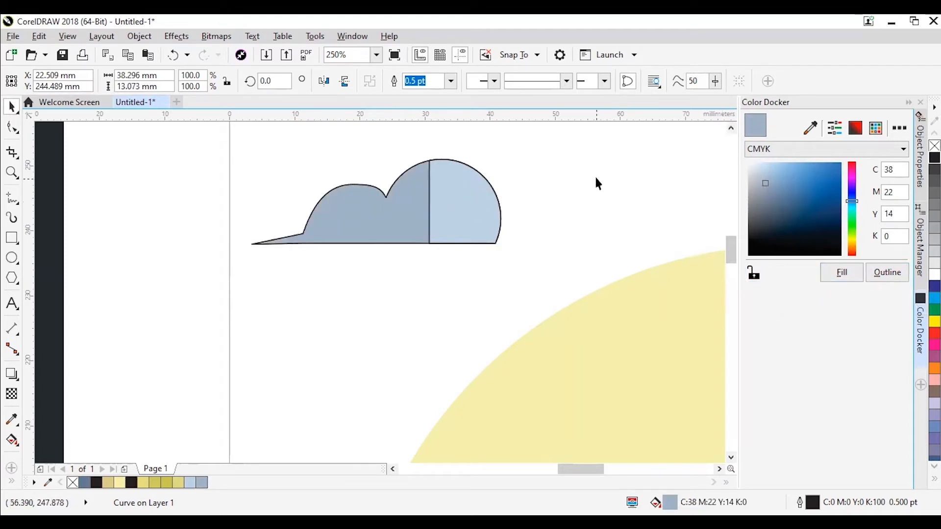
Remove the outlines from both cloud shapes.
{"action": "left_click_drag", "start_coordinate": [201, 135], "coordinate": [535, 279]}
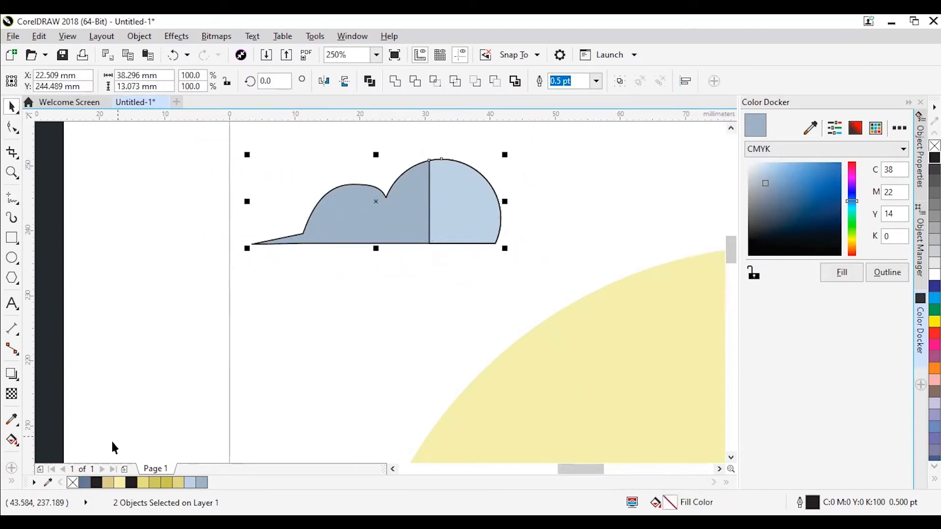
{"action": "right_click", "coordinate": [73, 483]}
{"action": "left_click", "coordinate": [149, 258]}
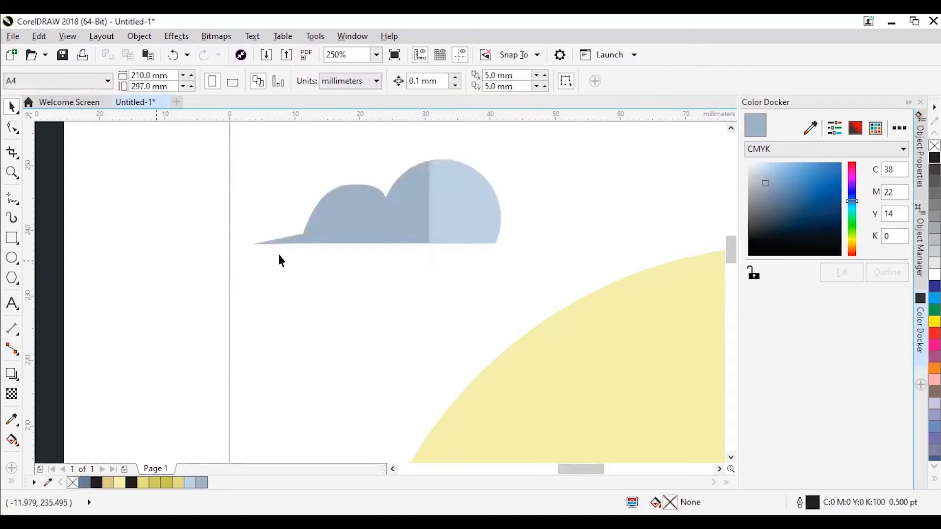
Examine the shape and two-tone split of the right-hand cloud in the reference illustration against the finished cloud.
{"action": "scroll", "coordinate": [330, 236], "scroll_direction": "down", "scroll_amount": 2}
{"action": "scroll", "coordinate": [350, 233], "scroll_direction": "down", "scroll_amount": 1}
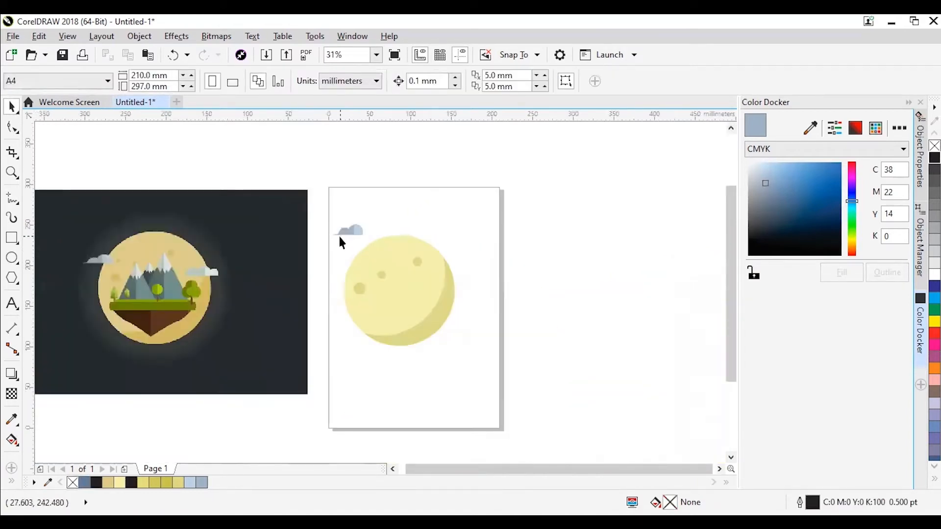
{"action": "scroll", "coordinate": [340, 240], "scroll_direction": "up", "scroll_amount": 3}
{"action": "scroll", "coordinate": [390, 236], "scroll_direction": "down", "scroll_amount": 1}
{"action": "scroll", "coordinate": [311, 254], "scroll_direction": "down", "scroll_amount": 2}
{"action": "scroll", "coordinate": [208, 265], "scroll_direction": "up", "scroll_amount": 1}
{"action": "scroll", "coordinate": [323, 288], "scroll_direction": "up", "scroll_amount": 1}
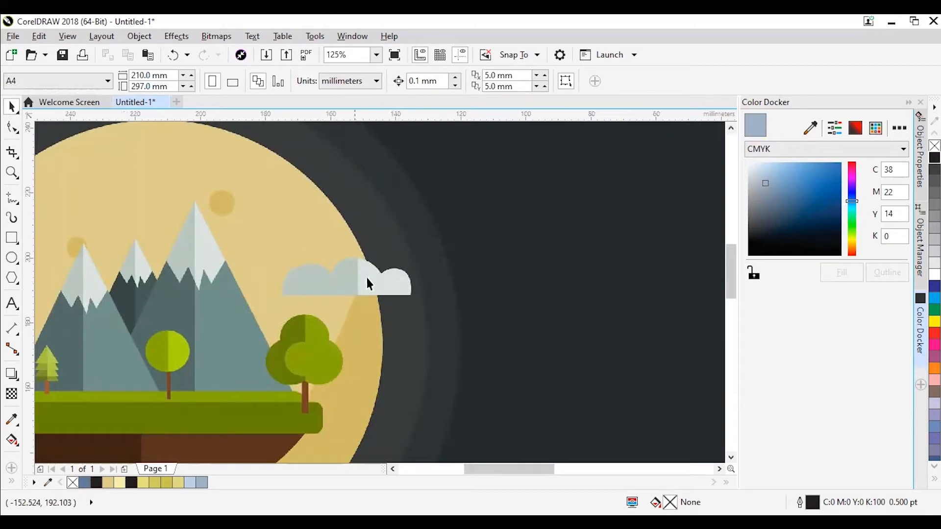
{"action": "scroll", "coordinate": [338, 278], "scroll_direction": "down", "scroll_amount": 2}
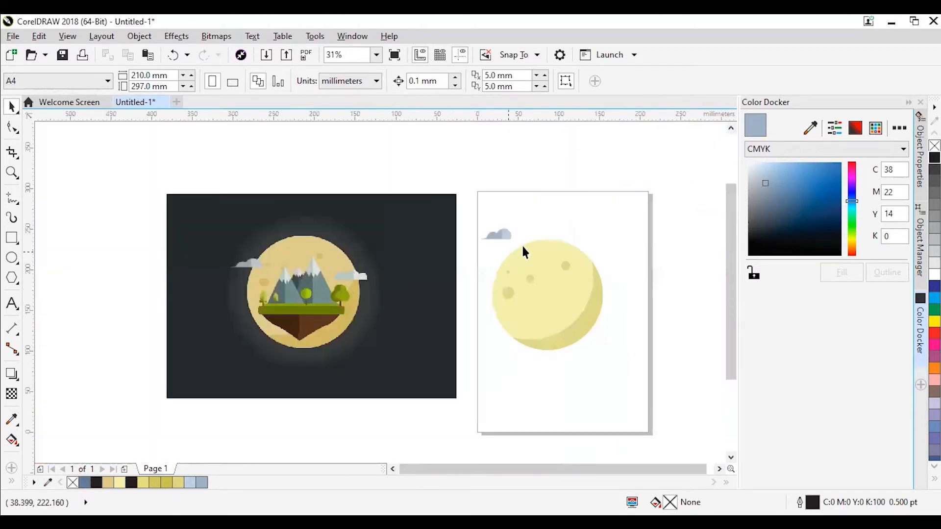
{"action": "scroll", "coordinate": [632, 242], "scroll_direction": "up", "scroll_amount": 1}
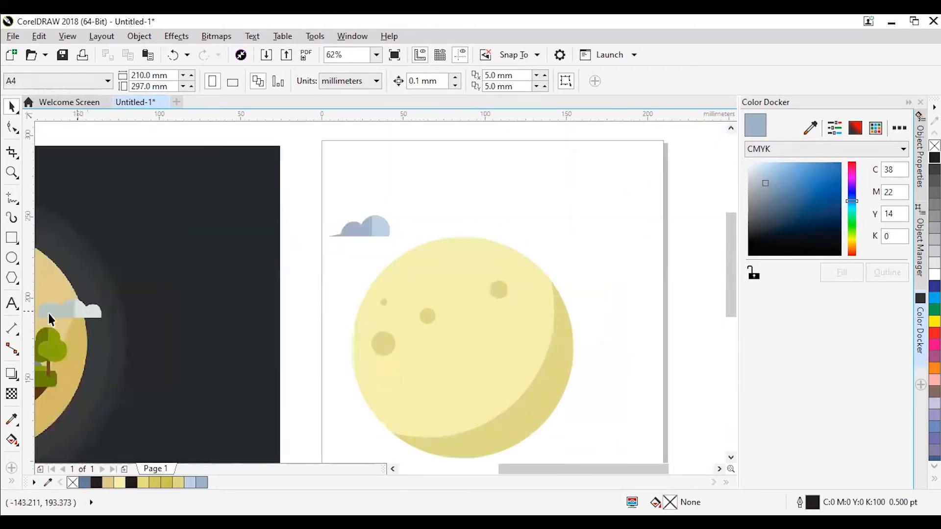
Draw two overlapping circles, about 16 mm and 20 mm in diameter, above the moon's upper-right edge, and raise the larger one slightly.
{"action": "left_click", "coordinate": [12, 257]}
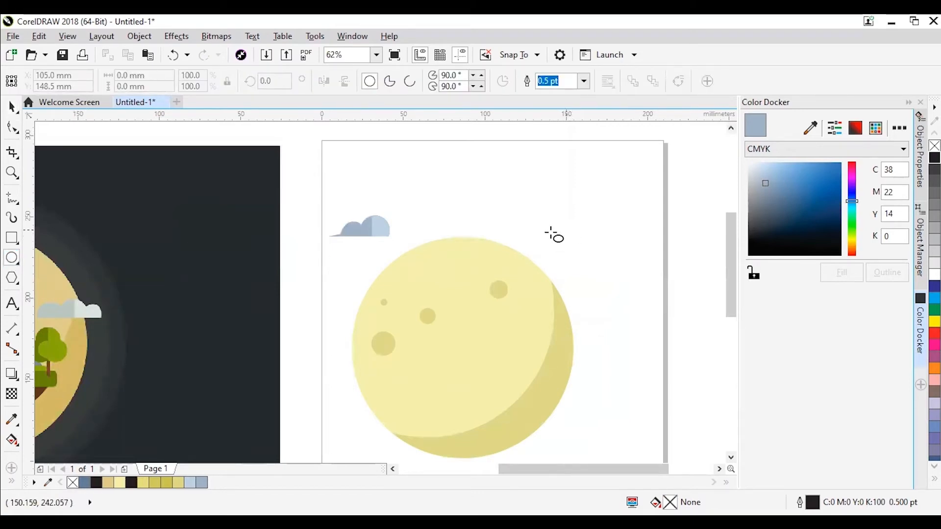
{"action": "left_click_drag", "start_coordinate": [564, 219], "coordinate": [592, 241]}
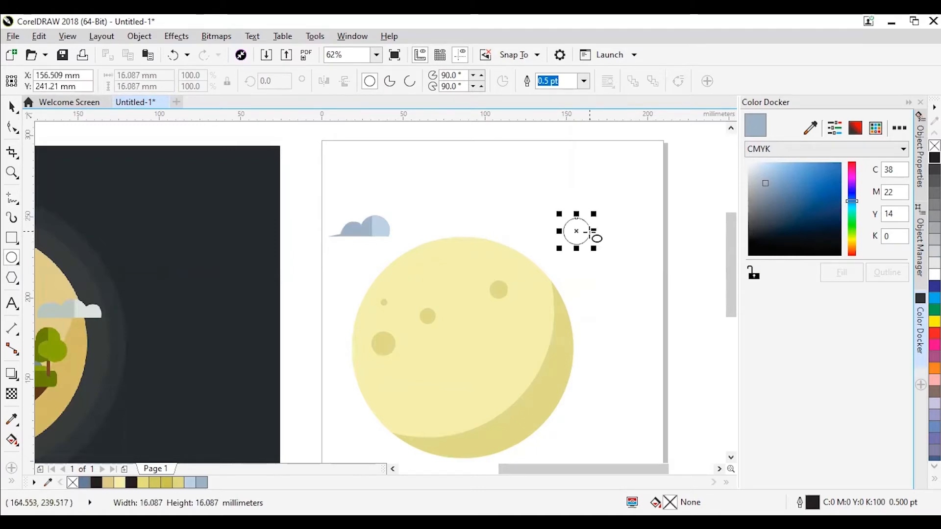
{"action": "left_click_drag", "start_coordinate": [585, 208], "coordinate": [612, 240]}
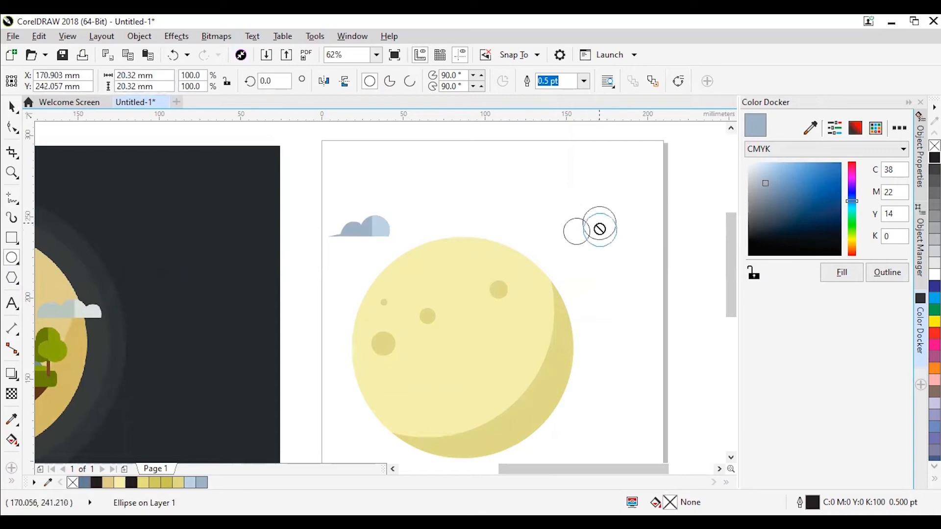
{"action": "key", "text": "Down"}
{"action": "key", "text": "Down"}
{"action": "key", "text": "Down"}
{"action": "key", "text": "Down"}
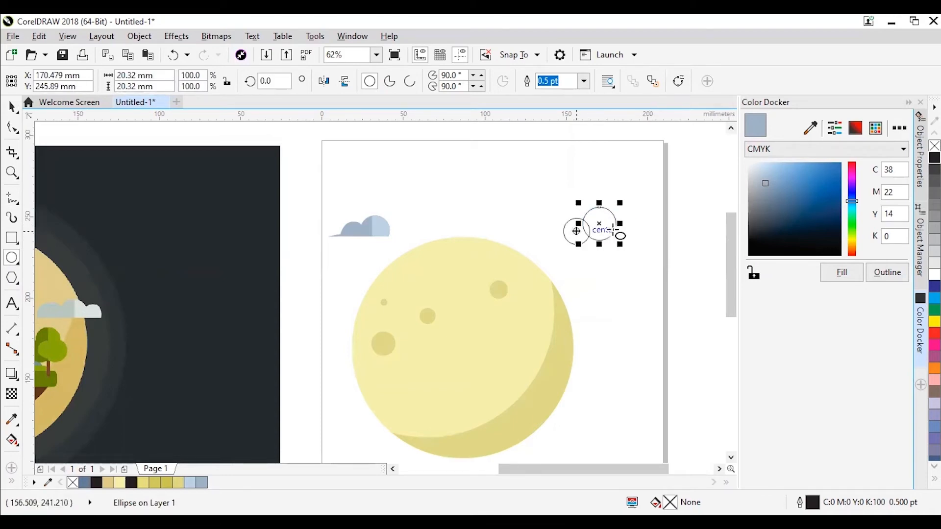
Draw a third circle about 16 mm wide overlapping the lower-right side of the larger circle.
{"action": "key", "text": "space"}
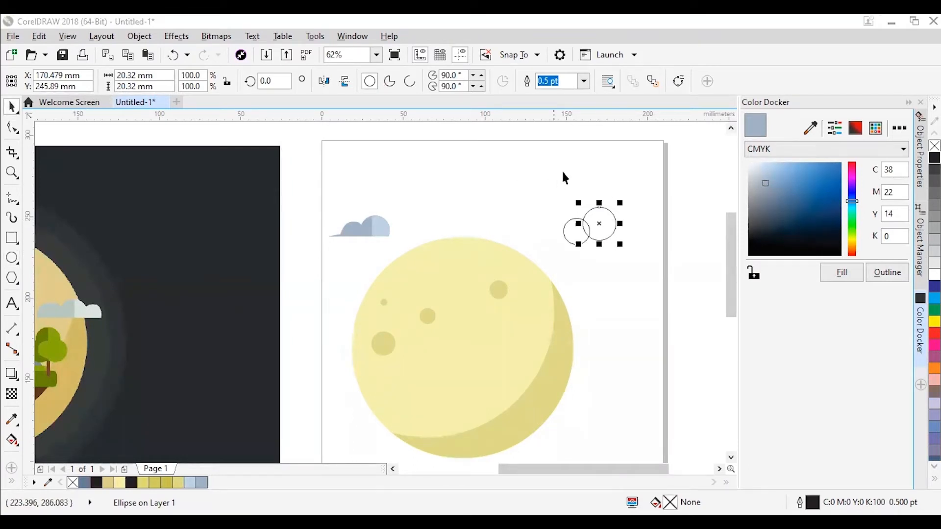
{"action": "left_click", "coordinate": [619, 206]}
{"action": "key", "text": "space"}
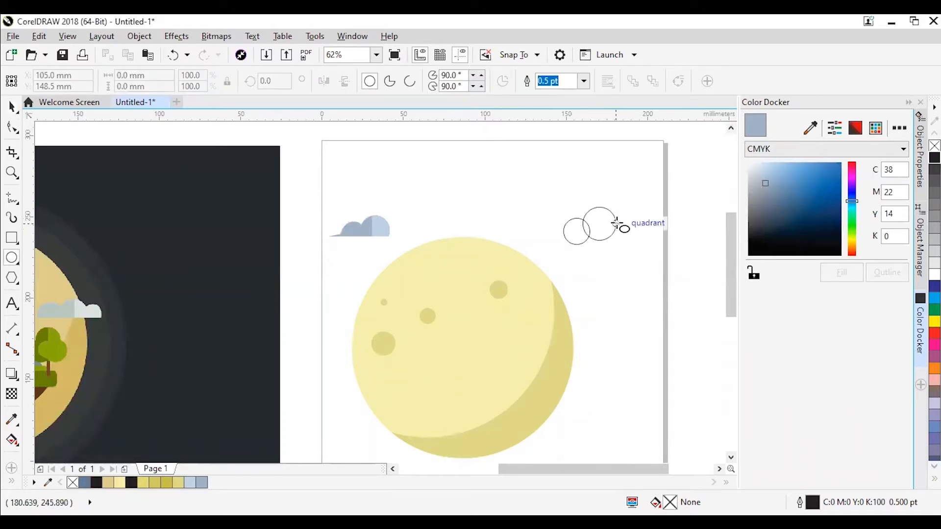
{"action": "left_click_drag", "start_coordinate": [610, 223], "coordinate": [639, 248]}
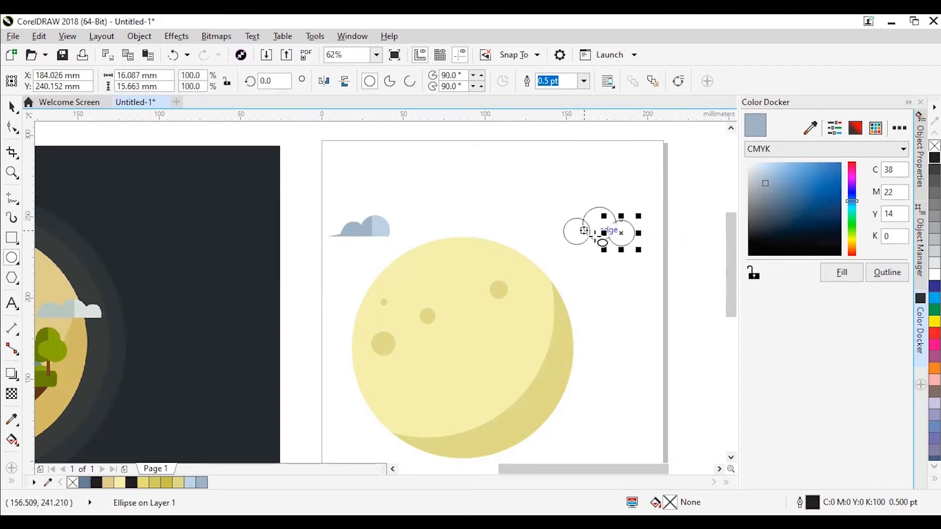
Move the right circle closer to the middle one, shift the left circle slightly, and enlarge the left circle to about 18 mm.
{"action": "key", "text": "space"}
{"action": "scroll", "coordinate": [614, 248], "scroll_direction": "up", "scroll_amount": 1}
{"action": "scroll", "coordinate": [616, 250], "scroll_direction": "up", "scroll_amount": 1}
{"action": "scroll", "coordinate": [627, 231], "scroll_direction": "down", "scroll_amount": 1}
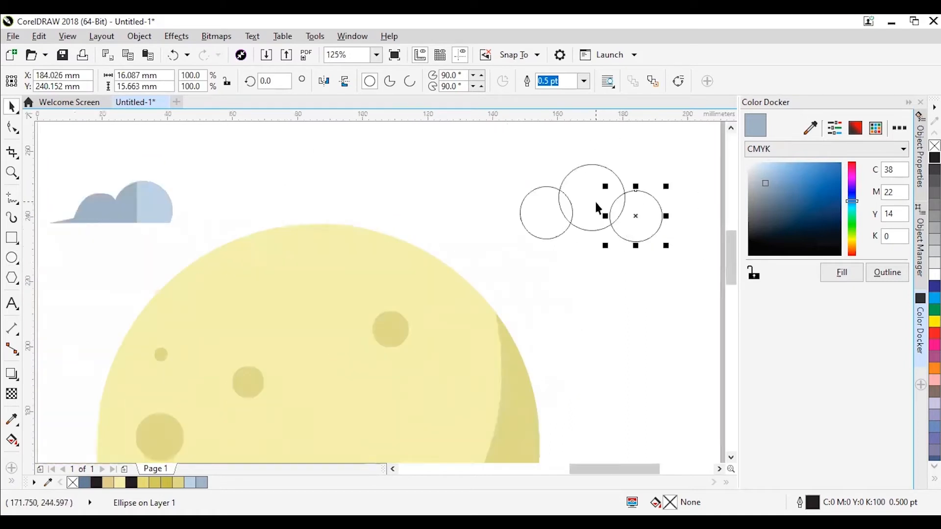
{"action": "left_click", "coordinate": [609, 203], "text": "shift"}
{"action": "left_click", "coordinate": [619, 149]}
{"action": "left_click_drag", "start_coordinate": [650, 225], "coordinate": [653, 212]}
{"action": "mouse_move", "coordinate": [529, 218]}
{"action": "left_mouse_down"}
{"action": "mouse_move", "coordinate": [525, 206]}
{"action": "mouse_move", "coordinate": [530, 215]}
{"action": "left_mouse_up"}
{"action": "scroll", "coordinate": [576, 239], "scroll_direction": "down", "scroll_amount": 3}
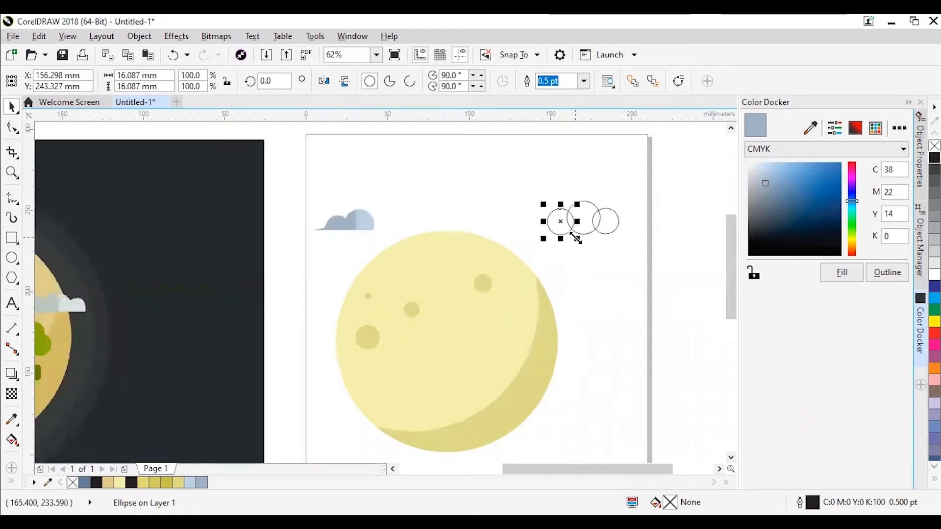
{"action": "scroll", "coordinate": [562, 258], "scroll_direction": "up", "scroll_amount": 3}
{"action": "left_click_drag", "start_coordinate": [540, 181], "coordinate": [530, 175]}
Weld the three overlapping circles into a single cloud outline.
{"action": "left_click", "coordinate": [583, 147]}
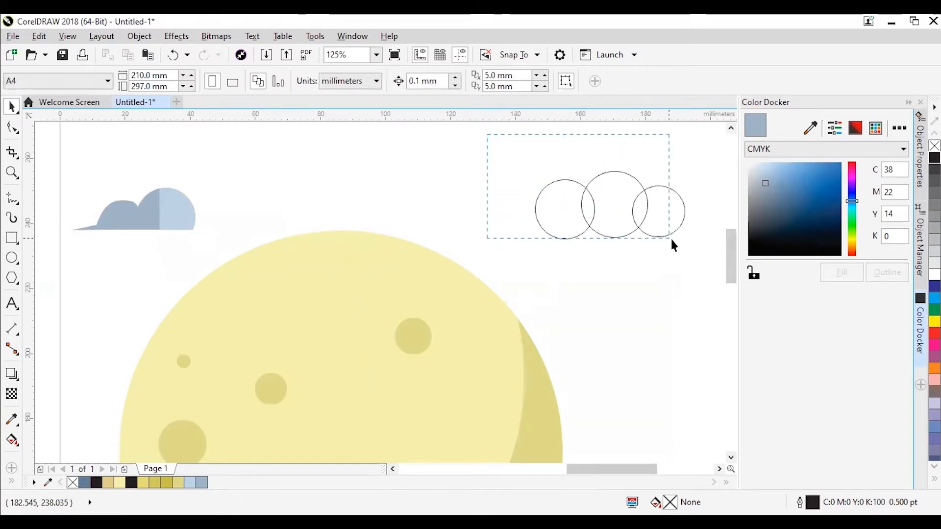
{"action": "mouse_move", "coordinate": [700, 260]}
{"action": "left_mouse_down"}
{"action": "mouse_move", "coordinate": [690, 248]}
{"action": "mouse_move", "coordinate": [698, 255]}
{"action": "left_mouse_up"}
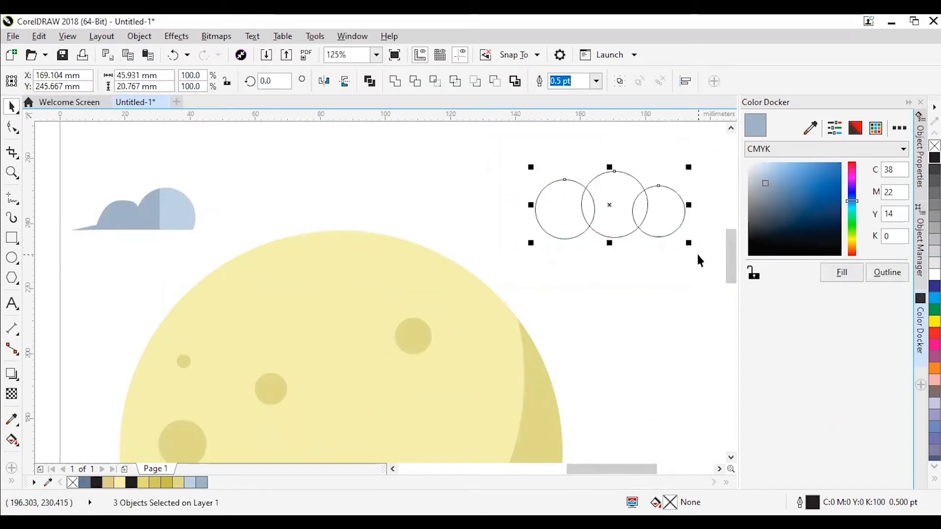
{"action": "left_click", "coordinate": [398, 87]}
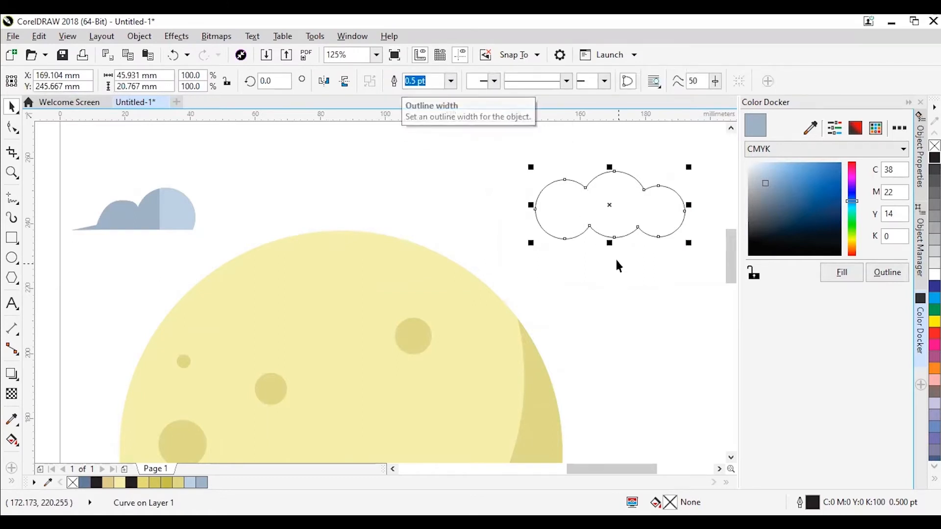
Draw a rectangle about 62 mm wide over the cloud's lower part and lower its upper edge to make it about 15 mm high.
{"action": "left_click", "coordinate": [12, 237]}
{"action": "left_click_drag", "start_coordinate": [502, 206], "coordinate": [704, 271]}
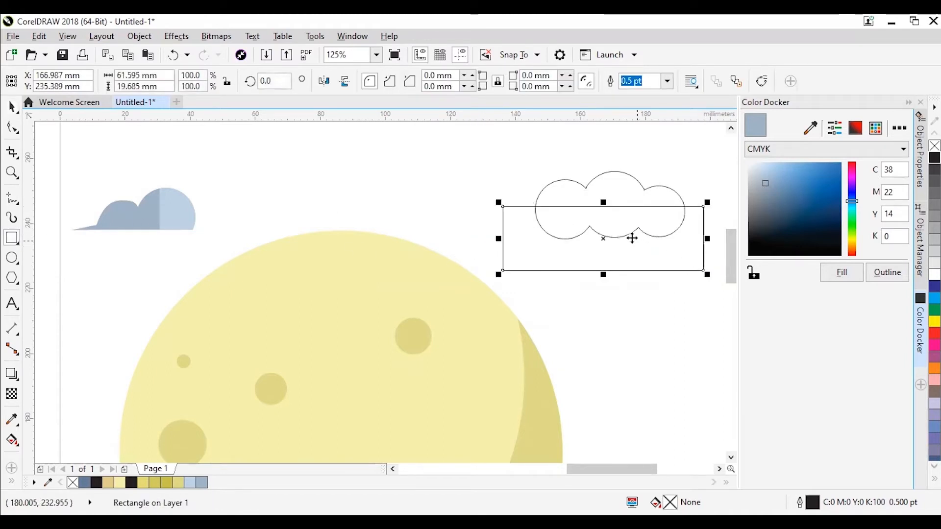
{"action": "left_click_drag", "start_coordinate": [604, 207], "coordinate": [608, 220]}
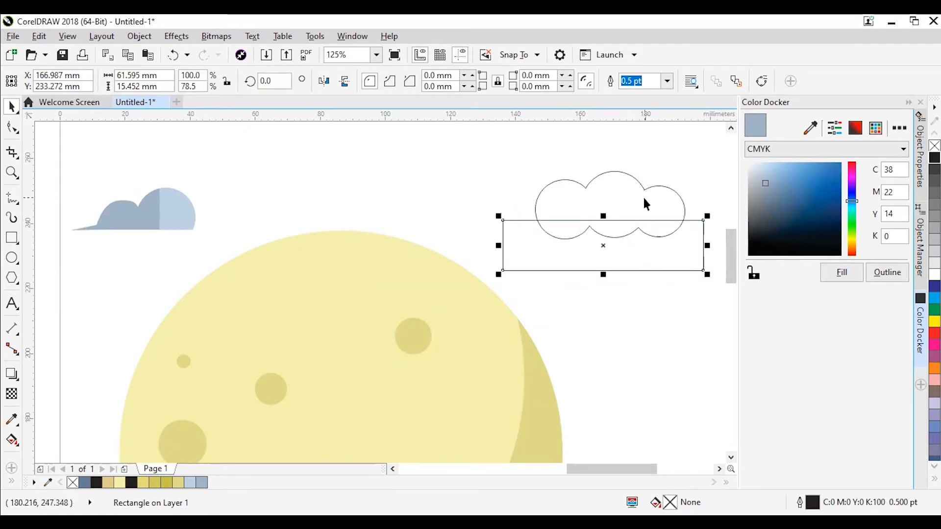
Trim the cloud with the rectangle to give it a flat base, and delete the rectangle.
{"action": "left_click", "coordinate": [630, 189], "text": "shift"}
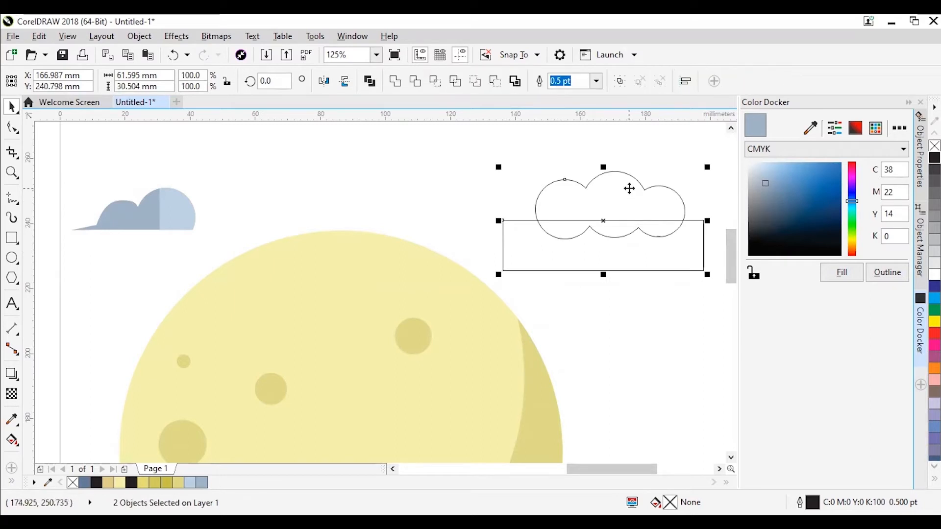
{"action": "left_click", "coordinate": [416, 81]}
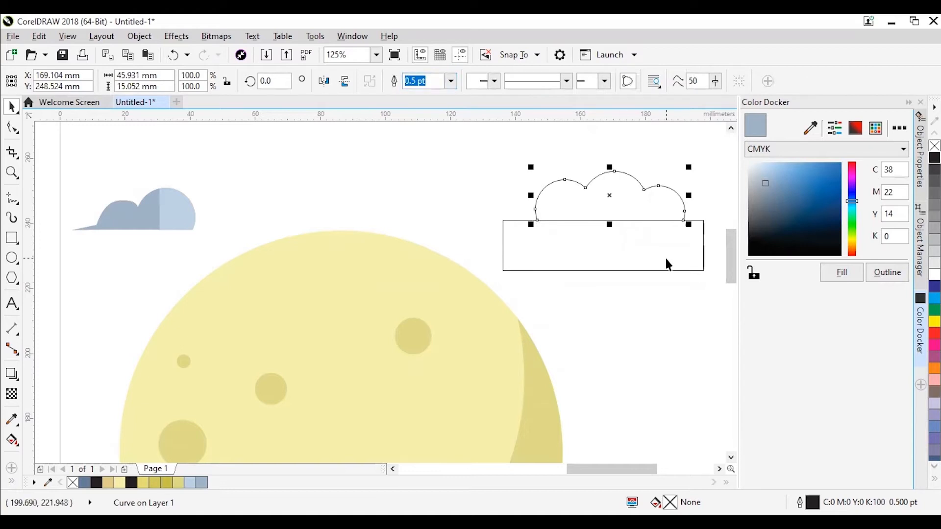
{"action": "left_click", "coordinate": [649, 269]}
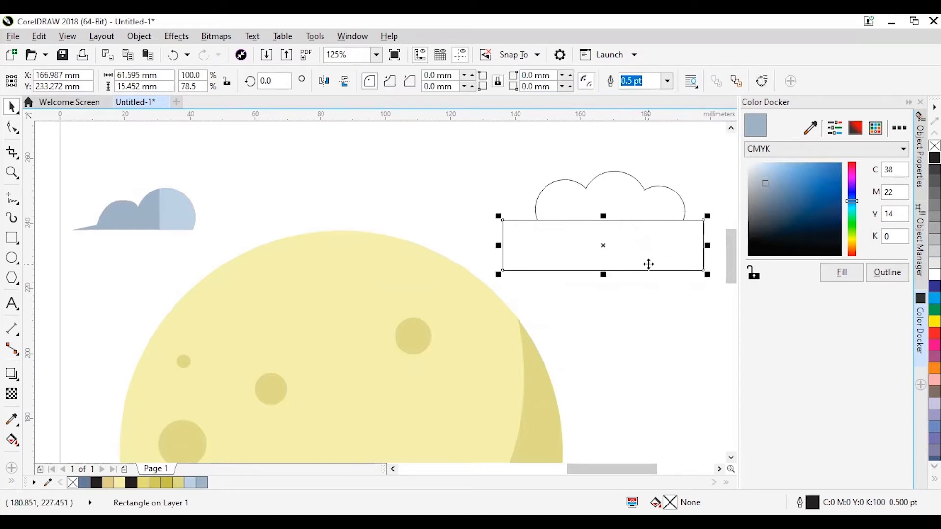
{"action": "key", "text": "Delete"}
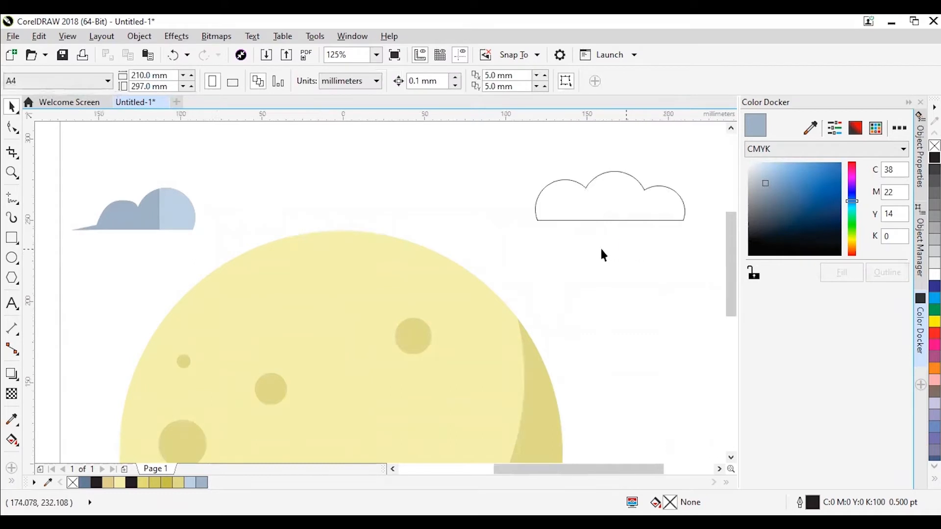
Draw a vertical line about 19 mm long through the cloud, just right of its highest point.
{"action": "scroll", "coordinate": [624, 248], "scroll_direction": "down", "scroll_amount": 2}
{"action": "scroll", "coordinate": [122, 305], "scroll_direction": "up", "scroll_amount": 1}
{"action": "scroll", "coordinate": [178, 297], "scroll_direction": "up", "scroll_amount": 1}
{"action": "scroll", "coordinate": [178, 295], "scroll_direction": "down", "scroll_amount": 2}
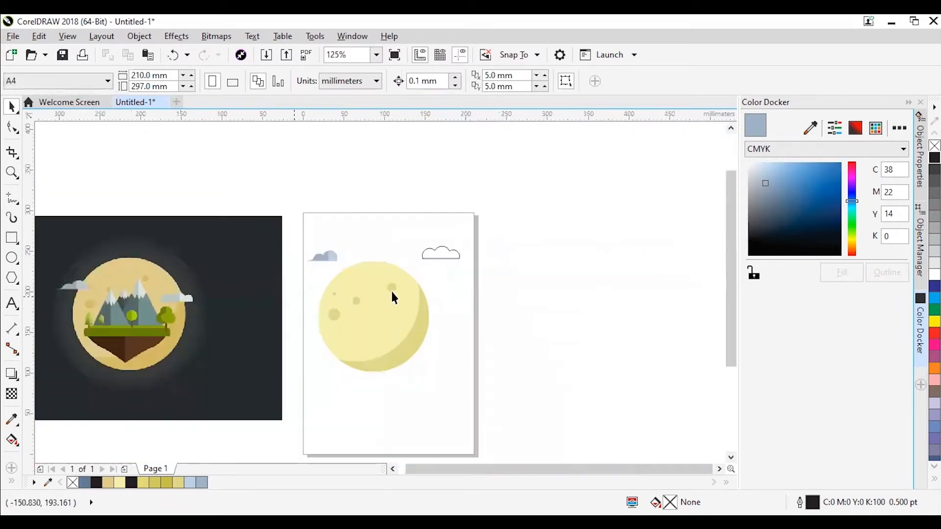
{"action": "scroll", "coordinate": [444, 248], "scroll_direction": "up", "scroll_amount": 1}
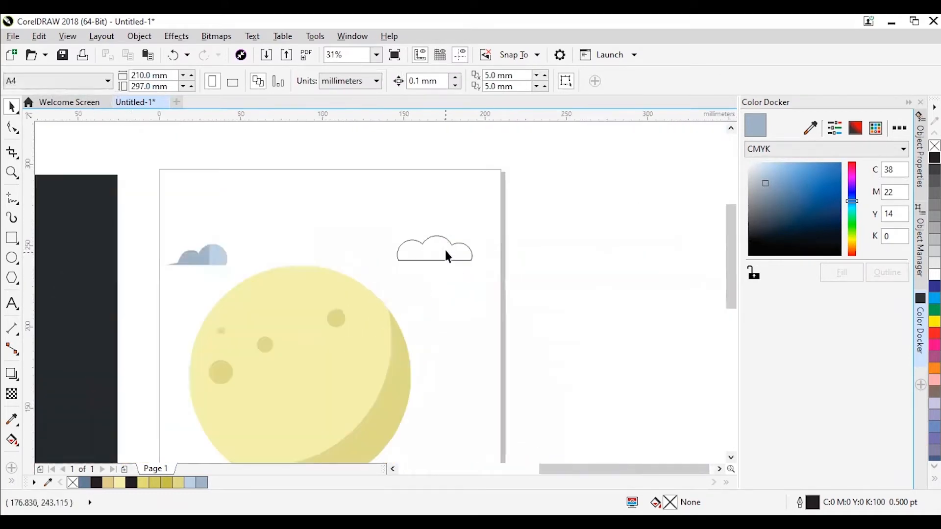
{"action": "left_click", "coordinate": [15, 199]}
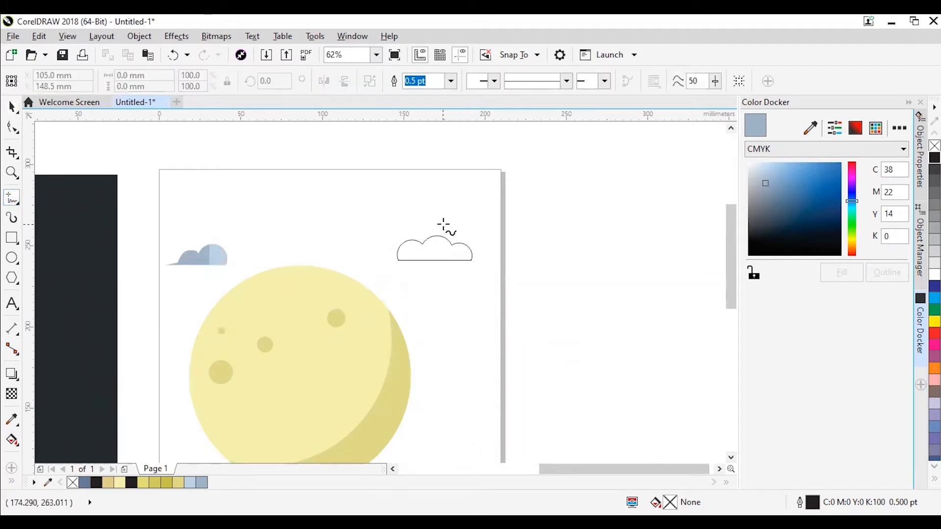
{"action": "scroll", "coordinate": [437, 234], "scroll_direction": "up", "scroll_amount": 2}
{"action": "left_click", "coordinate": [446, 225]}
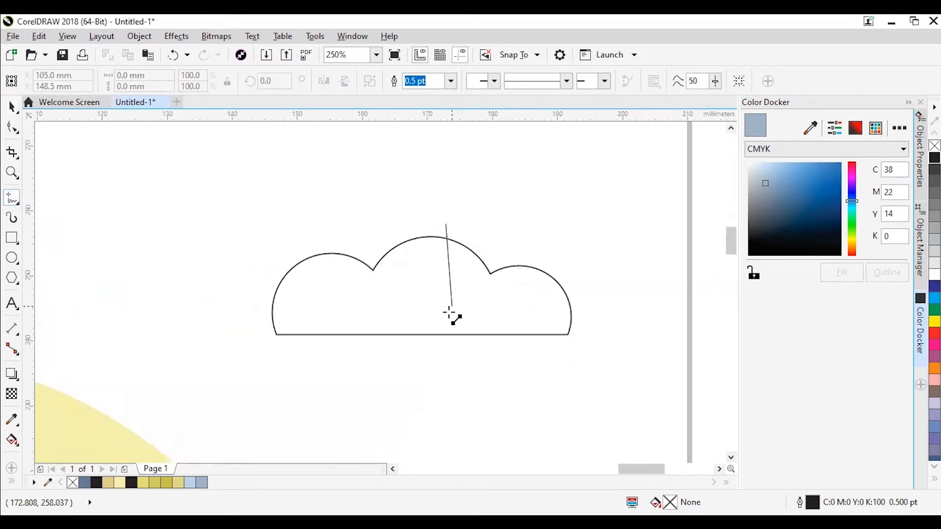
{"action": "left_click", "coordinate": [448, 350]}
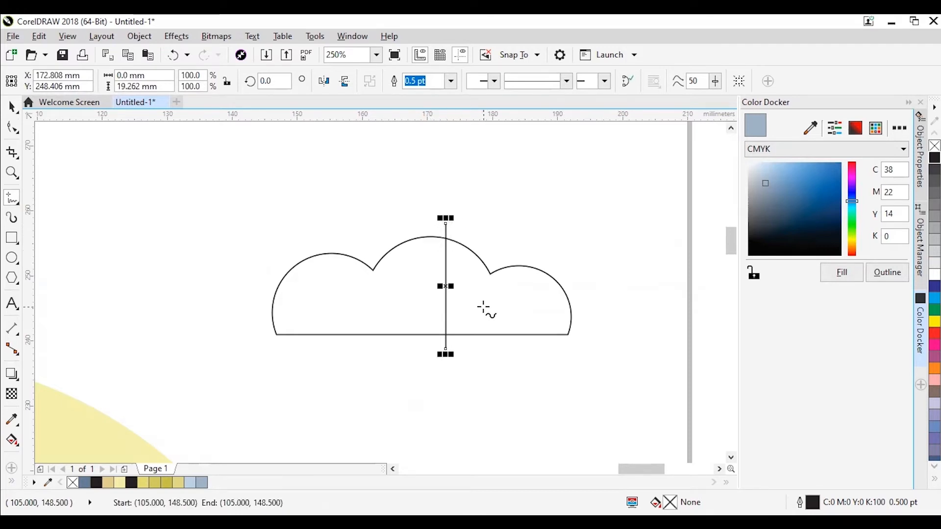
{"action": "key", "text": "space"}
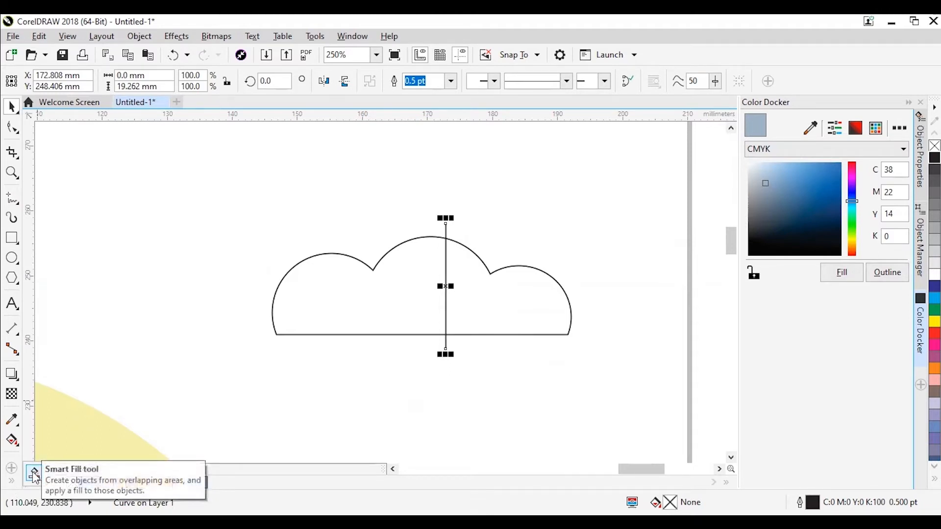
Create a separate shape from the cloud area right of the line with Smart Fill, and delete the dividing line.
{"action": "left_click", "coordinate": [34, 473]}
{"action": "left_click", "coordinate": [510, 305]}
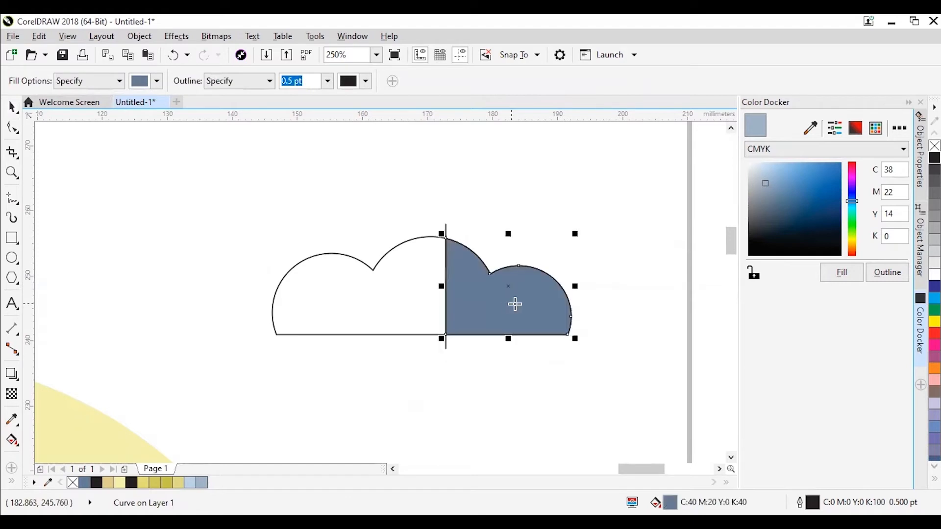
{"action": "left_click", "coordinate": [12, 106]}
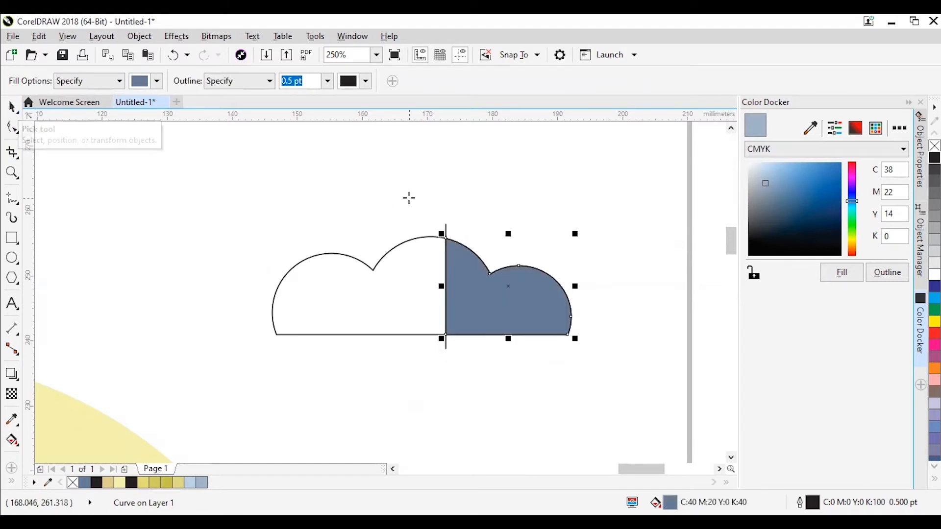
{"action": "left_click", "coordinate": [446, 230]}
{"action": "left_click", "coordinate": [482, 258]}
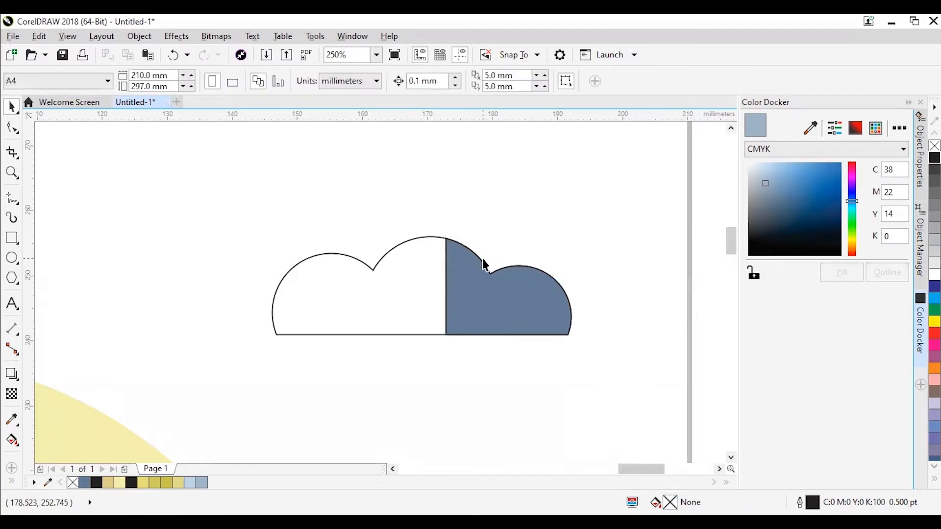
Fill the cloud's right part with the light blue and its left part with the darker grey-blue of the first cloud.
{"action": "left_click", "coordinate": [472, 299]}
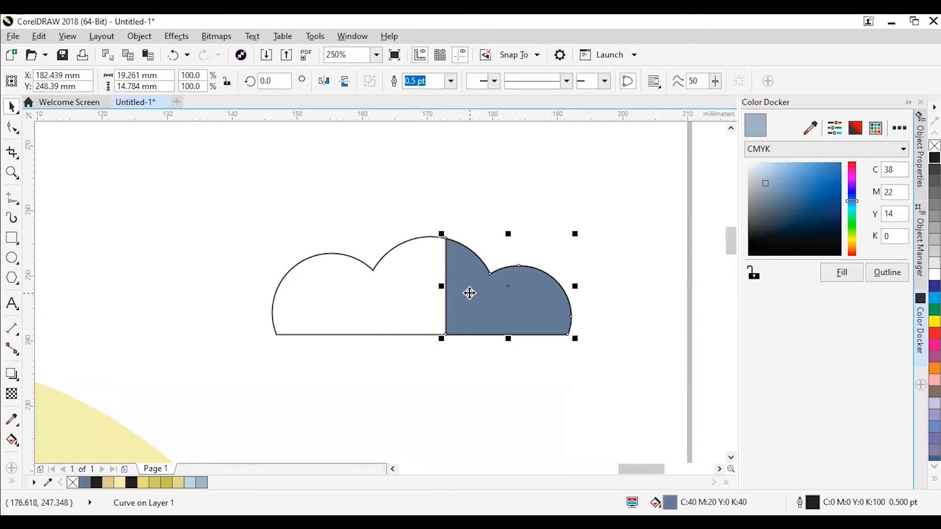
{"action": "left_click", "coordinate": [192, 483]}
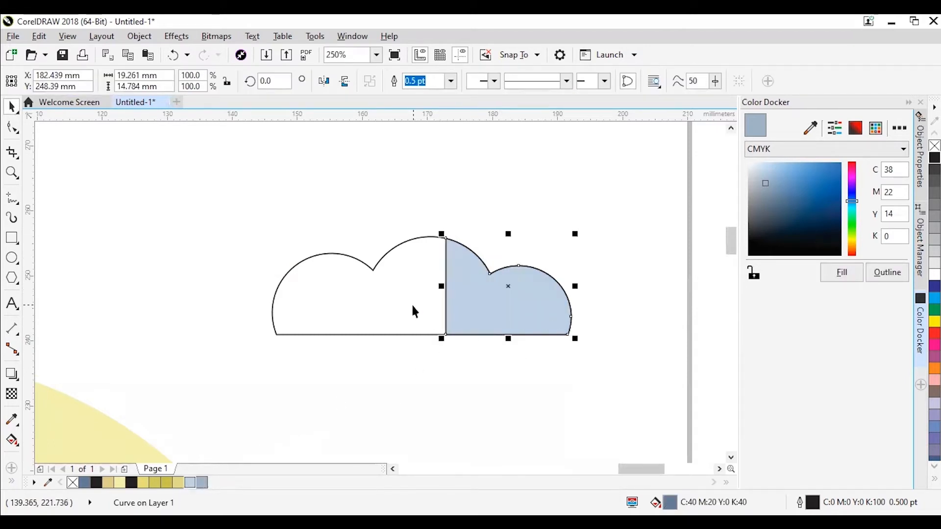
{"action": "left_click_drag", "start_coordinate": [201, 483], "coordinate": [349, 326]}
{"action": "left_click", "coordinate": [370, 206]}
Remove the outlines from both parts of the new cloud.
{"action": "left_click_drag", "start_coordinate": [249, 183], "coordinate": [640, 382]}
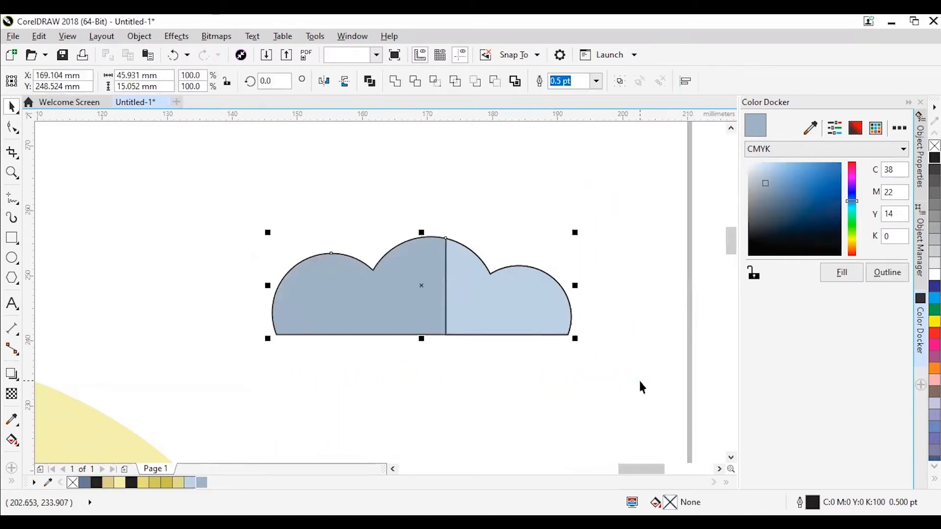
{"action": "right_click", "coordinate": [73, 483]}
{"action": "left_click", "coordinate": [241, 192]}
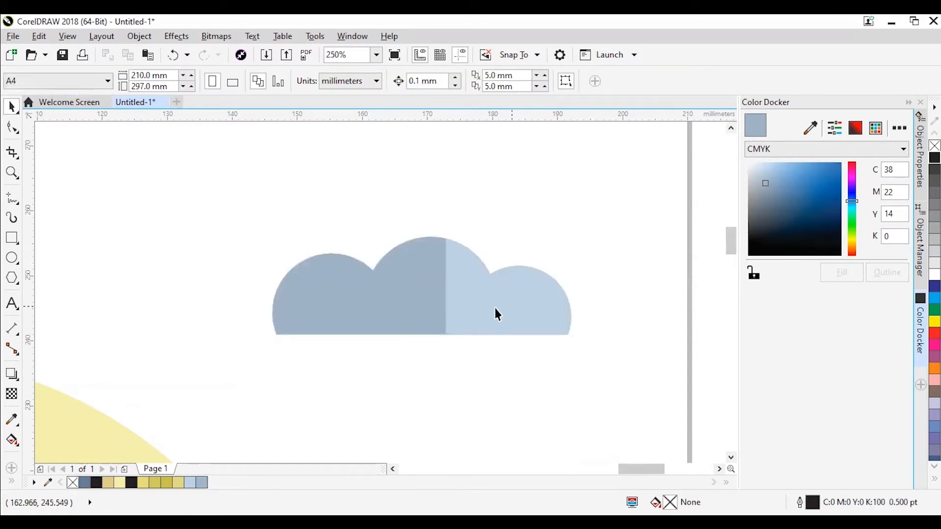
{"action": "scroll", "coordinate": [504, 305], "scroll_direction": "down", "scroll_amount": 5}
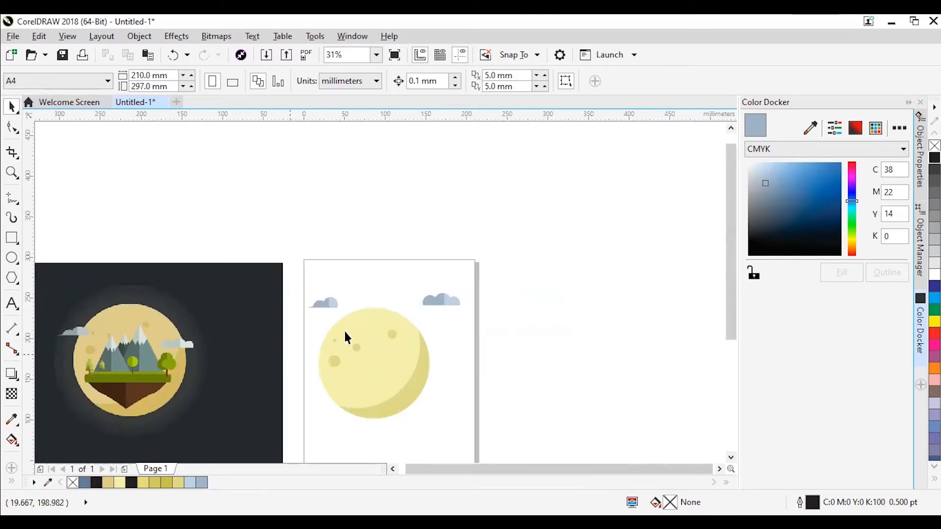
{"action": "scroll", "coordinate": [421, 315], "scroll_direction": "up", "scroll_amount": 2}
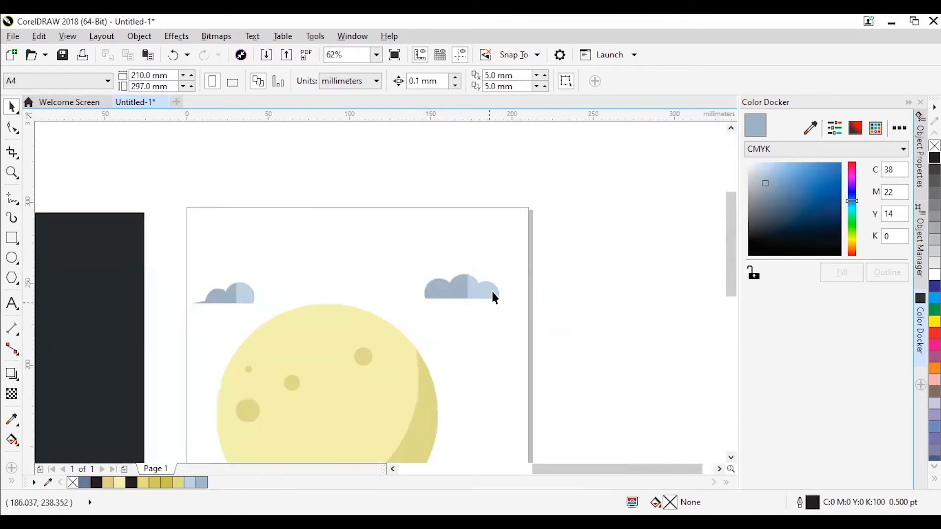
{"action": "scroll", "coordinate": [473, 297], "scroll_direction": "up", "scroll_amount": 2}
{"action": "left_click_drag", "start_coordinate": [457, 287], "coordinate": [380, 227]}
{"action": "key", "text": "ctrl+z"}
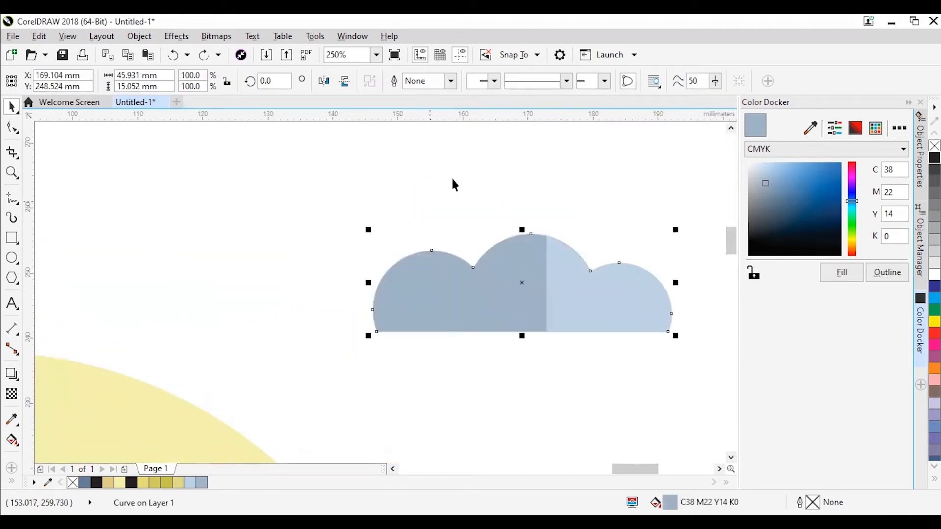
{"action": "left_click", "coordinate": [459, 164]}
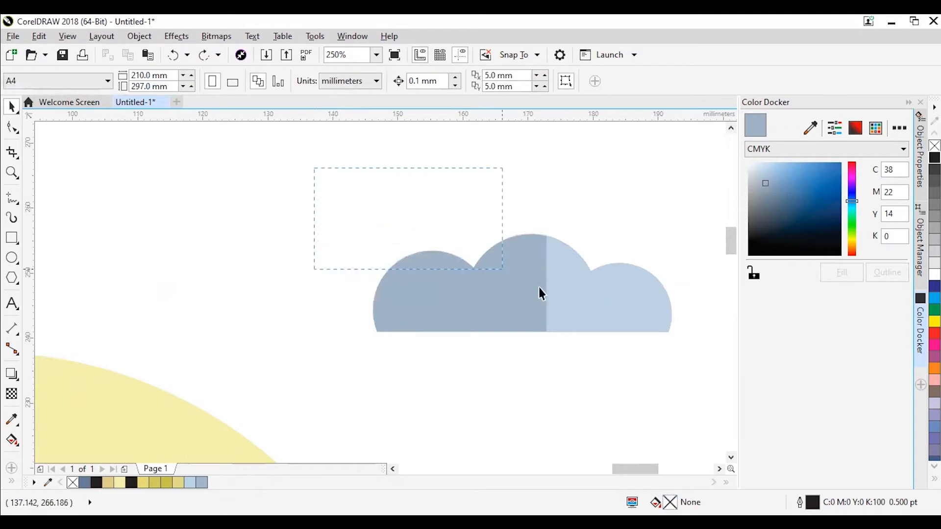
Group the two parts of the three-lobed cloud and move the group slightly to the right.
{"action": "left_click_drag", "start_coordinate": [688, 369], "coordinate": [703, 370]}
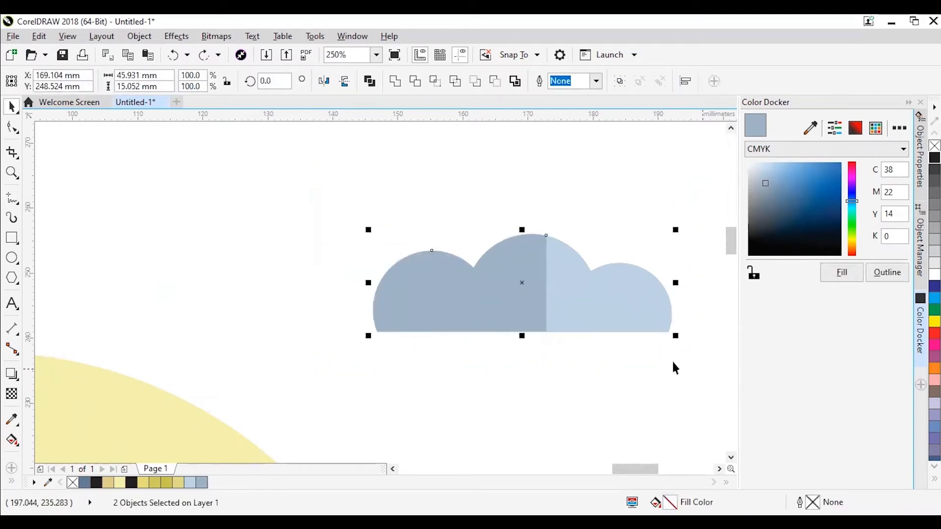
{"action": "right_click", "coordinate": [509, 304]}
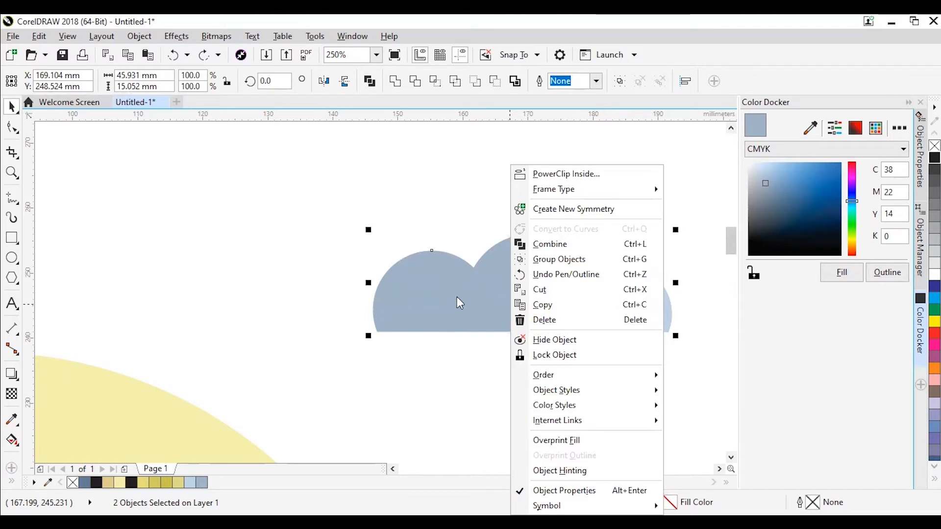
{"action": "left_click", "coordinate": [562, 260]}
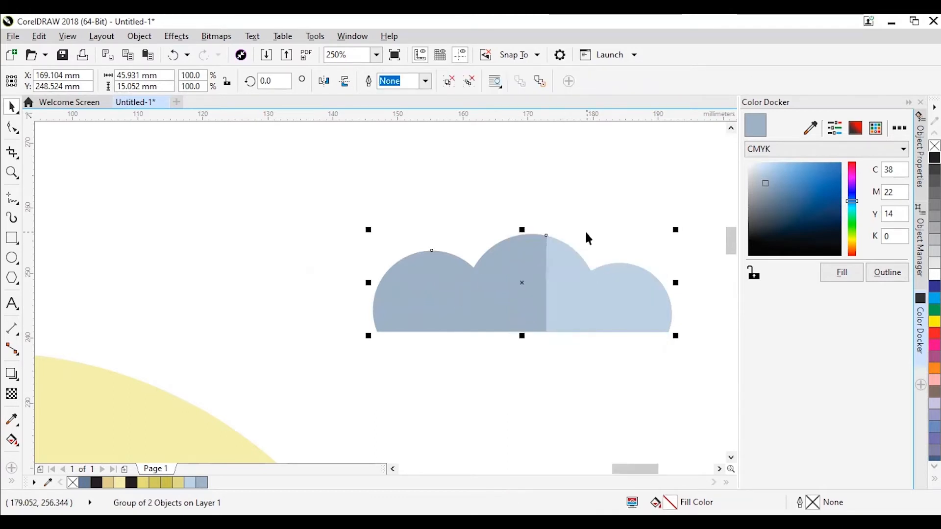
{"action": "left_click", "coordinate": [587, 228]}
{"action": "left_click_drag", "start_coordinate": [482, 302], "coordinate": [578, 284]}
{"action": "left_click", "coordinate": [344, 267]}
Group the two parts of the pointed cloud above the moon's upper-left edge.
{"action": "scroll", "coordinate": [588, 269], "scroll_direction": "down", "scroll_amount": 2}
{"action": "scroll", "coordinate": [547, 274], "scroll_direction": "down", "scroll_amount": 2}
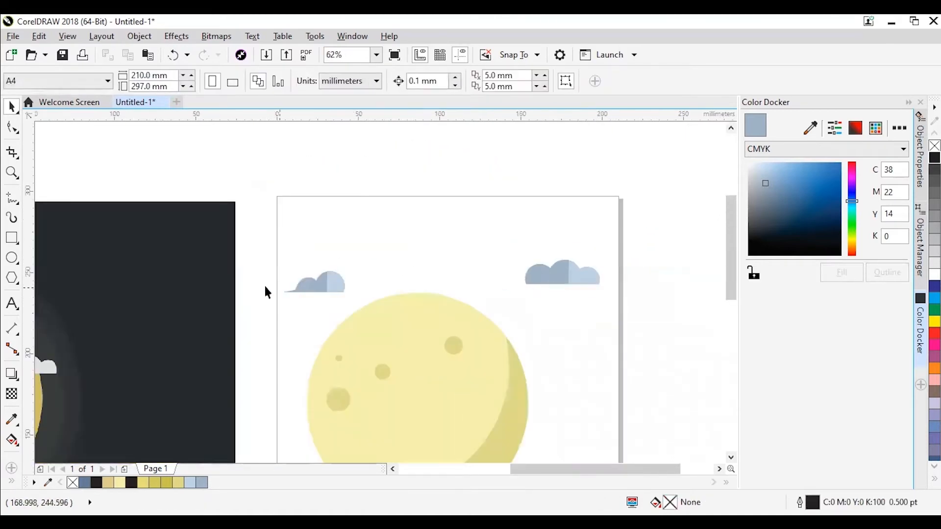
{"action": "scroll", "coordinate": [293, 287], "scroll_direction": "up", "scroll_amount": 2}
{"action": "left_click_drag", "start_coordinate": [267, 204], "coordinate": [448, 311]}
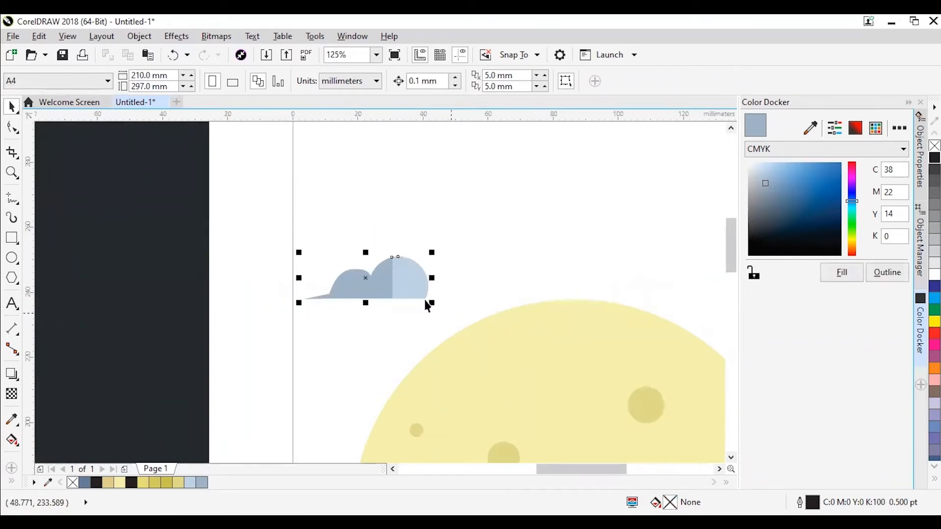
{"action": "right_click", "coordinate": [385, 281]}
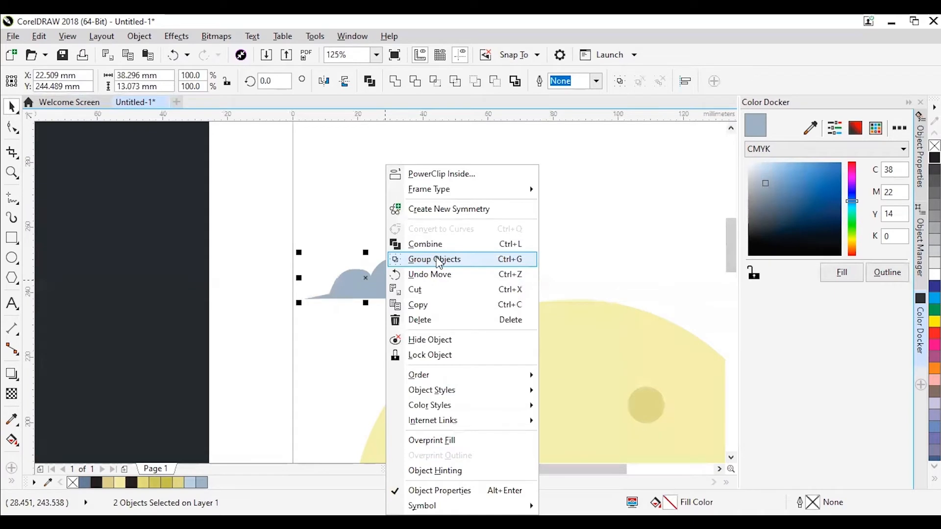
{"action": "left_click", "coordinate": [438, 259]}
Move the pointed cloud across to sit just above the three-lobed cloud, and shift the three-lobed cloud slightly farther from the moon.
{"action": "scroll", "coordinate": [470, 265], "scroll_direction": "down", "scroll_amount": 1}
{"action": "left_click_drag", "start_coordinate": [419, 260], "coordinate": [682, 192]}
{"action": "left_click_drag", "start_coordinate": [673, 257], "coordinate": [683, 235]}
{"action": "left_click", "coordinate": [569, 256]}
{"action": "scroll", "coordinate": [560, 305], "scroll_direction": "down", "scroll_amount": 1}
{"action": "scroll", "coordinate": [522, 314], "scroll_direction": "up", "scroll_amount": 1}
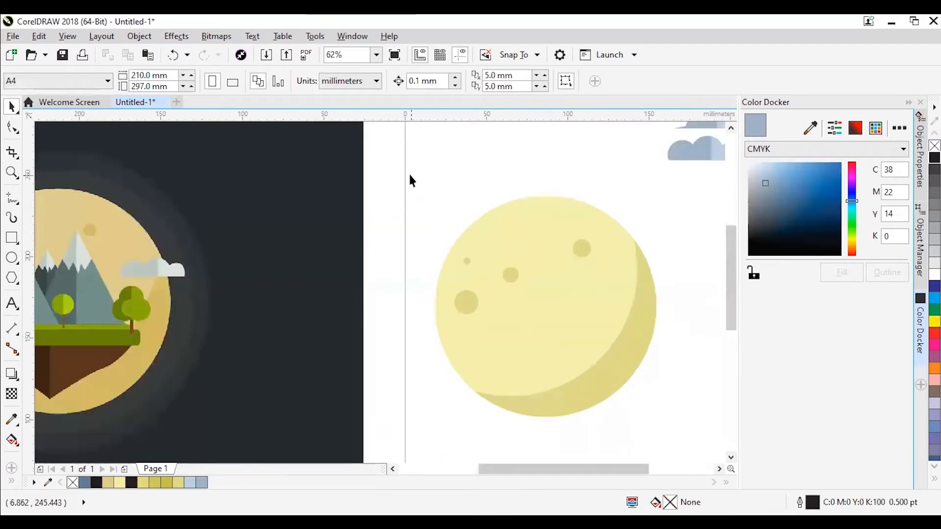
Group the moon's light and shaded parts together with all of its craters.
{"action": "left_click_drag", "start_coordinate": [689, 432], "coordinate": [691, 437]}
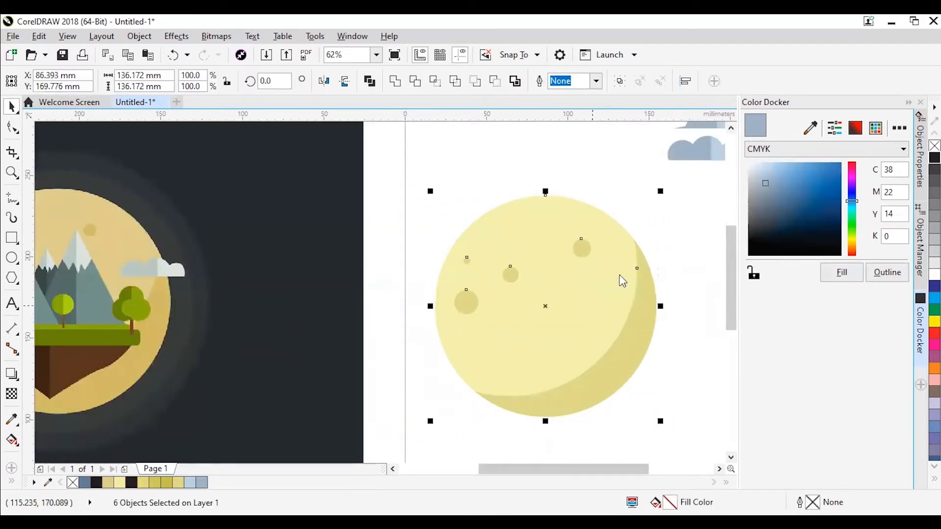
{"action": "right_click", "coordinate": [620, 276]}
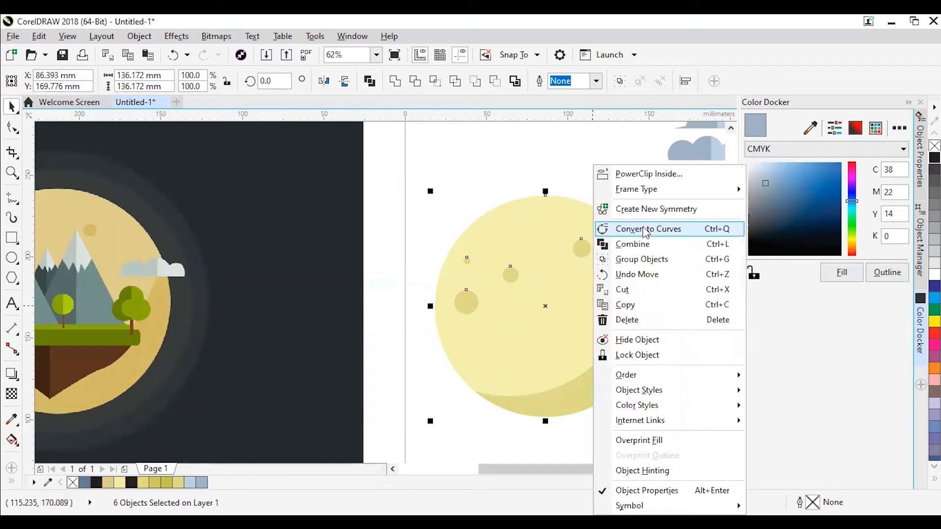
{"action": "left_click", "coordinate": [639, 259]}
{"action": "scroll", "coordinate": [545, 308], "scroll_direction": "down", "scroll_amount": 1}
{"action": "left_click", "coordinate": [525, 176]}
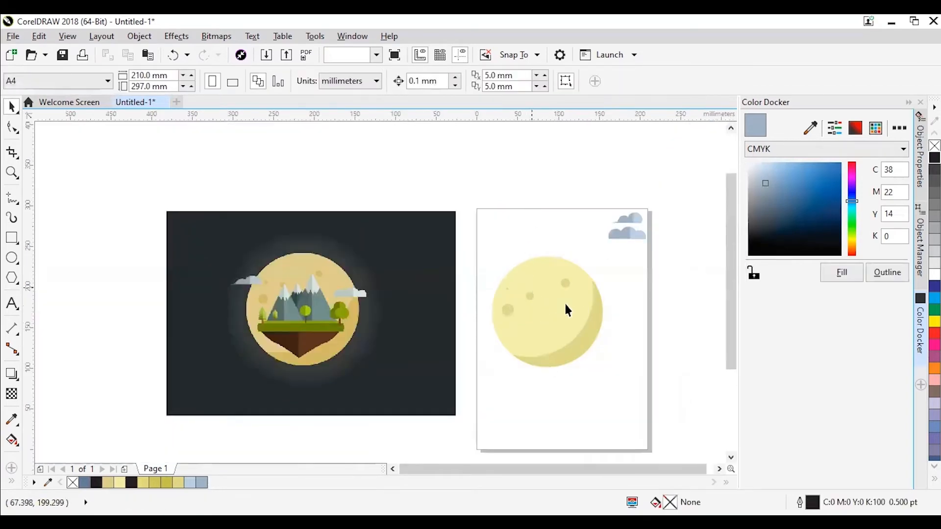
Move the grouped moon up into the page's upper-left corner, beside the two clouds.
{"action": "left_click", "coordinate": [534, 294]}
{"action": "left_click_drag", "start_coordinate": [557, 301], "coordinate": [549, 269]}
{"action": "left_click", "coordinate": [539, 169]}
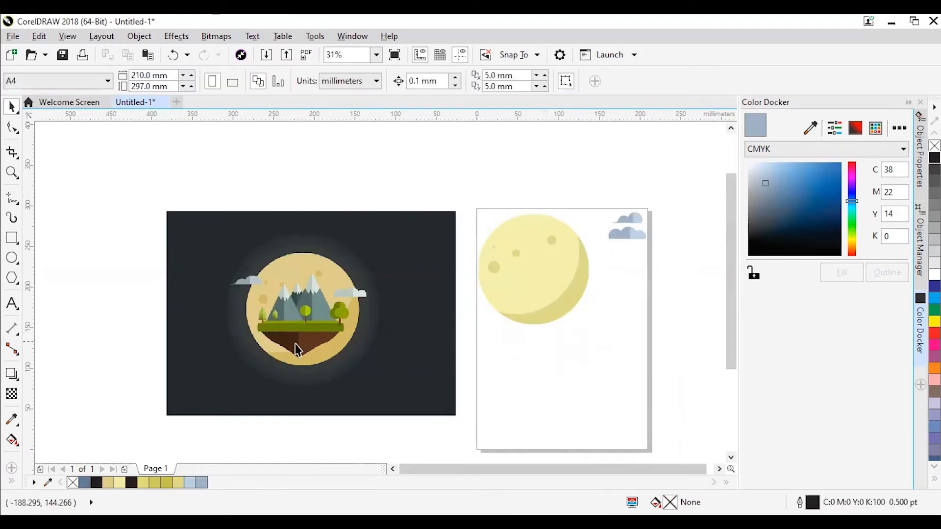
Draw a three-sided polygon about 66 mm wide and 71 mm high below the moon as the mountain outline.
{"action": "scroll", "coordinate": [290, 350], "scroll_direction": "up", "scroll_amount": 4}
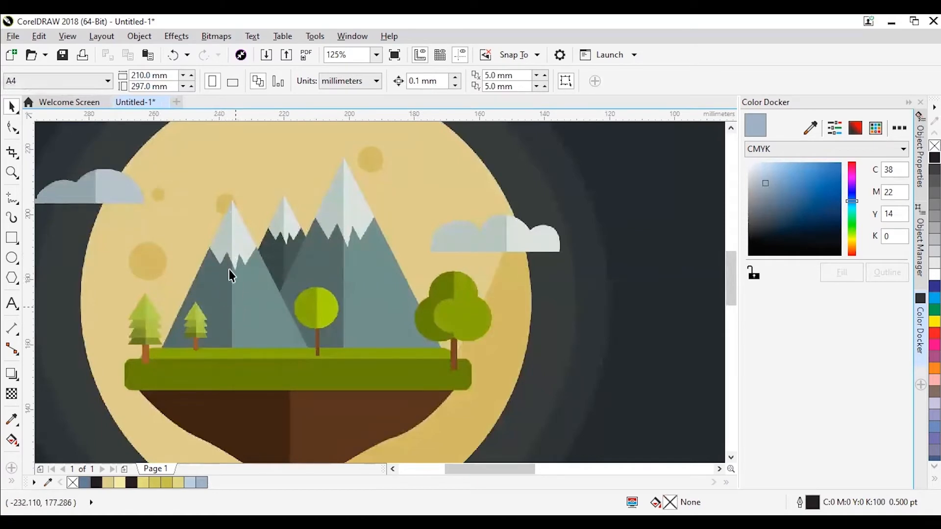
{"action": "scroll", "coordinate": [247, 339], "scroll_direction": "down", "scroll_amount": 4}
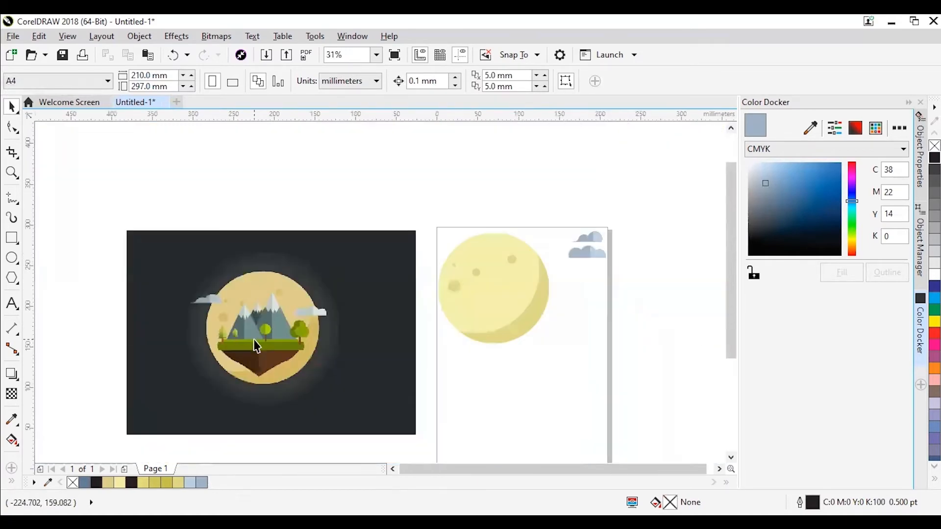
{"action": "scroll", "coordinate": [247, 333], "scroll_direction": "up", "scroll_amount": 5}
{"action": "scroll", "coordinate": [258, 241], "scroll_direction": "down", "scroll_amount": 2}
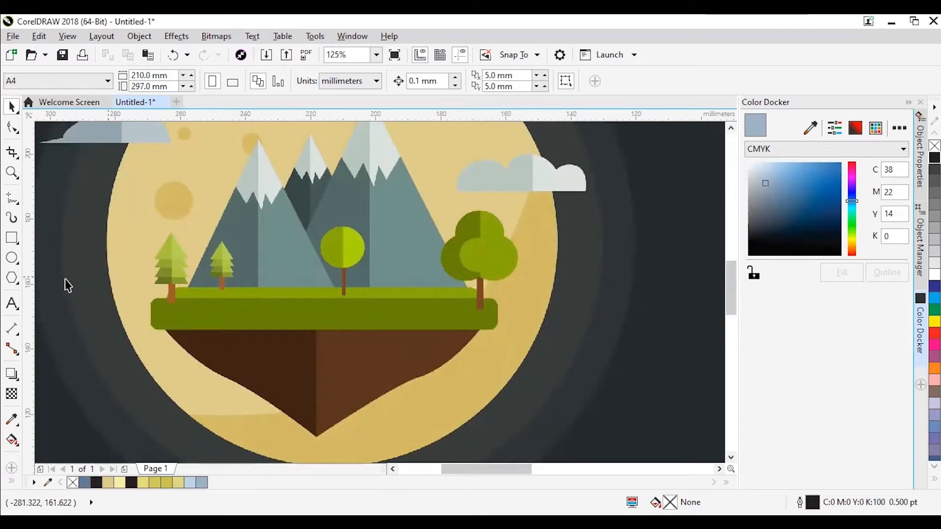
{"action": "left_click", "coordinate": [13, 278]}
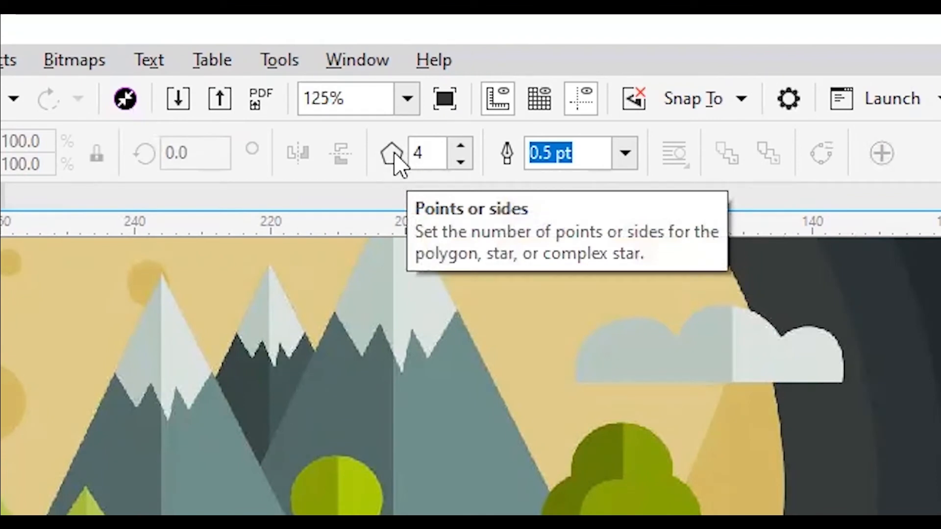
{"action": "left_click", "coordinate": [460, 162]}
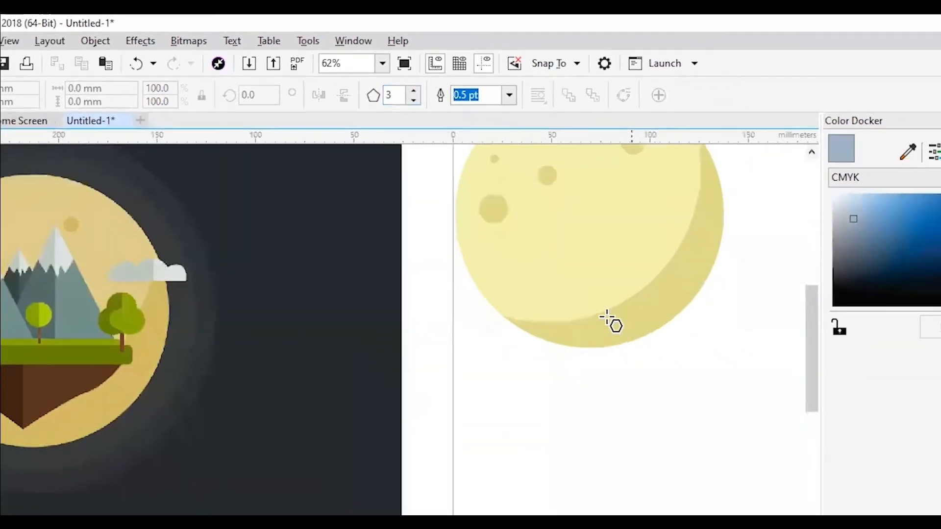
{"action": "scroll", "coordinate": [607, 318], "scroll_direction": "down", "scroll_amount": 1}
{"action": "scroll", "coordinate": [534, 322], "scroll_direction": "up", "scroll_amount": 1}
{"action": "mouse_move", "coordinate": [515, 255]}
{"action": "left_mouse_down"}
{"action": "mouse_move", "coordinate": [558, 328]}
{"action": "mouse_move", "coordinate": [628, 386]}
{"action": "mouse_move", "coordinate": [638, 410]}
{"action": "mouse_move", "coordinate": [625, 386]}
{"action": "left_mouse_up"}
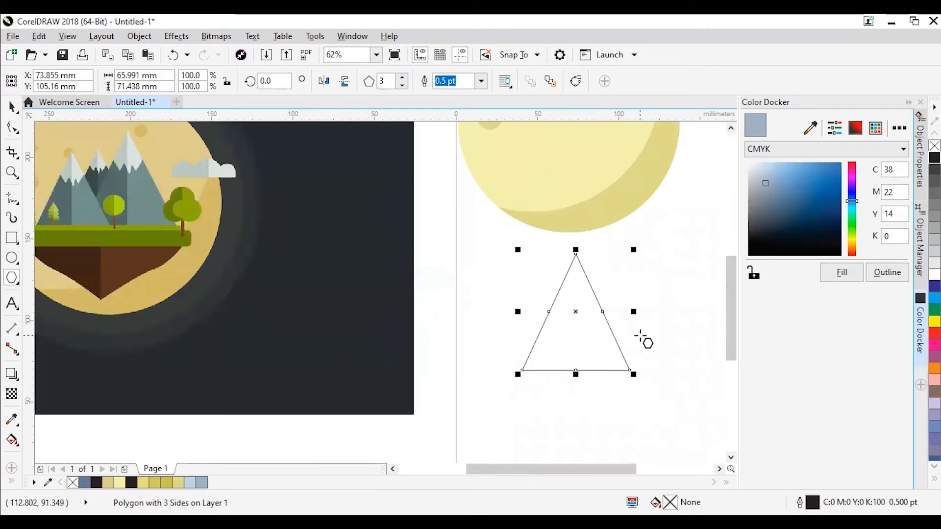
{"action": "key", "text": "space"}
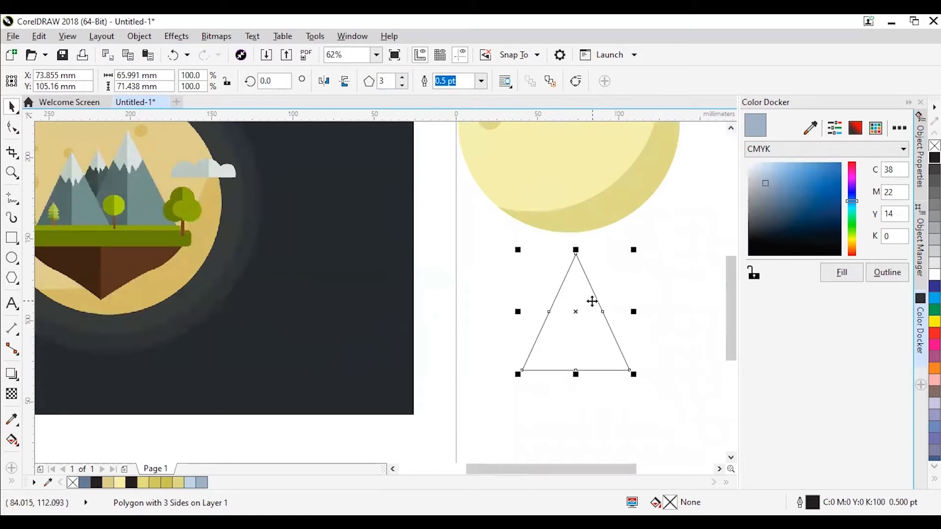
Compare the triangle's shape with the reference mountains and examine the jagged lower edges of their snowcaps.
{"action": "scroll", "coordinate": [594, 308], "scroll_direction": "up", "scroll_amount": 2}
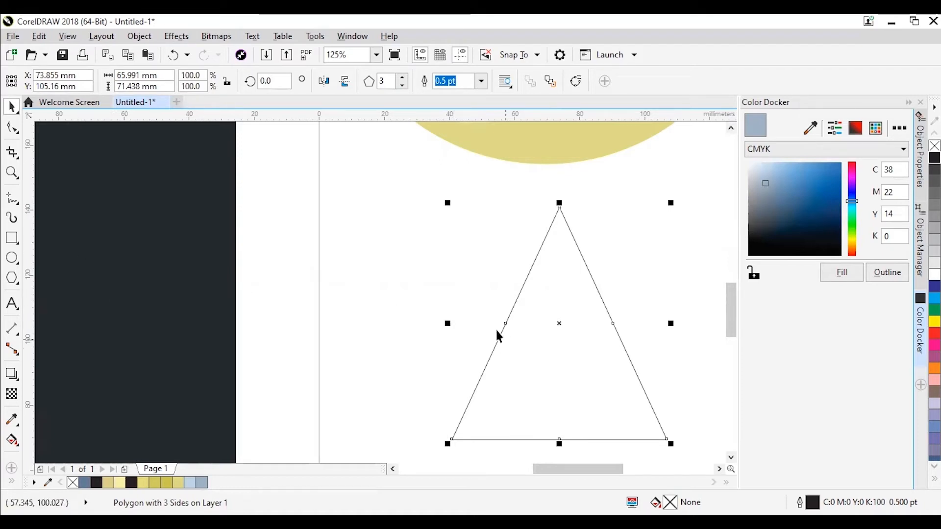
{"action": "scroll", "coordinate": [288, 273], "scroll_direction": "down", "scroll_amount": 2}
{"action": "scroll", "coordinate": [100, 208], "scroll_direction": "up", "scroll_amount": 3}
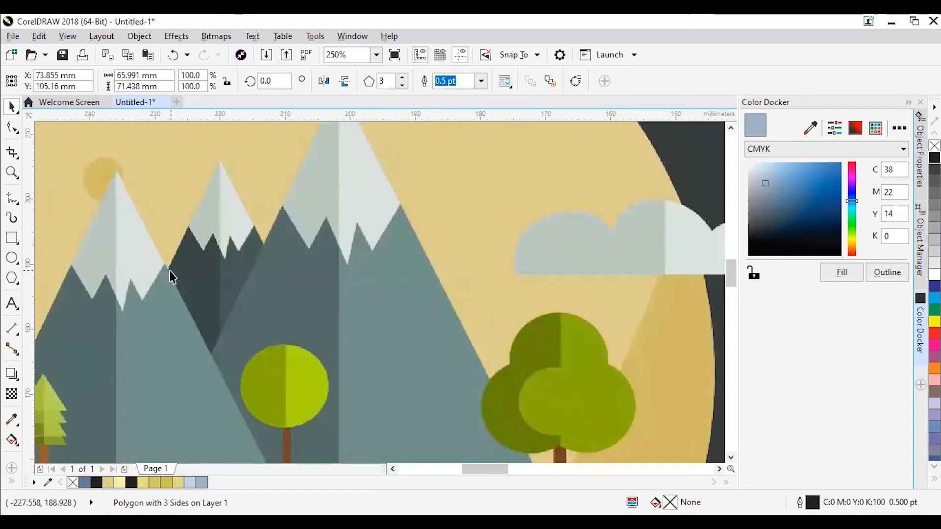
{"action": "scroll", "coordinate": [172, 267], "scroll_direction": "down", "scroll_amount": 2}
{"action": "scroll", "coordinate": [663, 336], "scroll_direction": "down", "scroll_amount": 2}
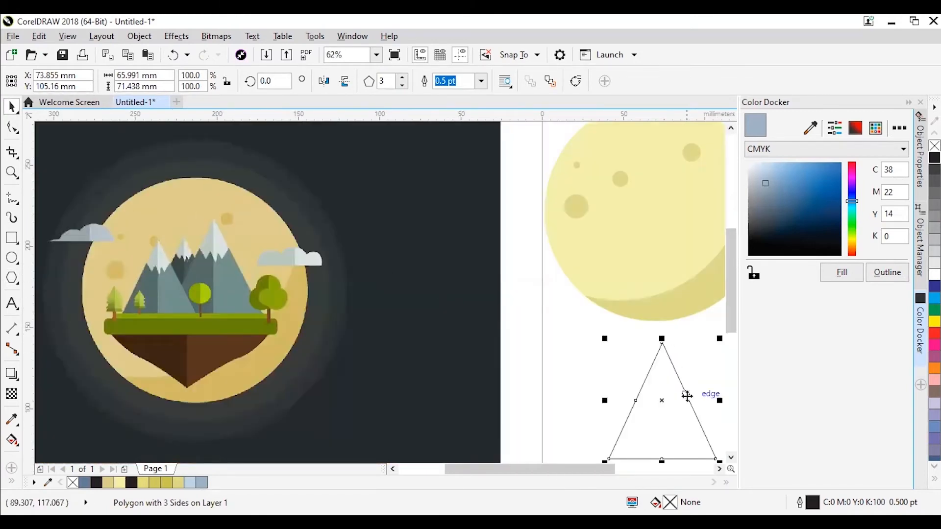
{"action": "scroll", "coordinate": [686, 392], "scroll_direction": "down", "scroll_amount": 1}
{"action": "scroll", "coordinate": [696, 413], "scroll_direction": "up", "scroll_amount": 1}
{"action": "left_click_drag", "start_coordinate": [732, 300], "coordinate": [735, 313]}
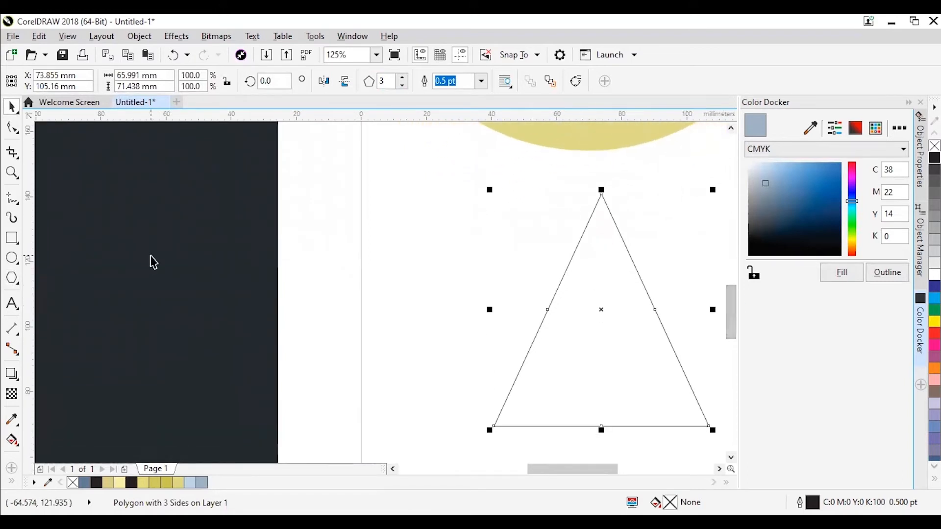
Draw an open zigzag Bézier line about 21 mm wide and 13 mm high across the triangle's upper part, overshooting both sides.
{"action": "left_click", "coordinate": [18, 205]}
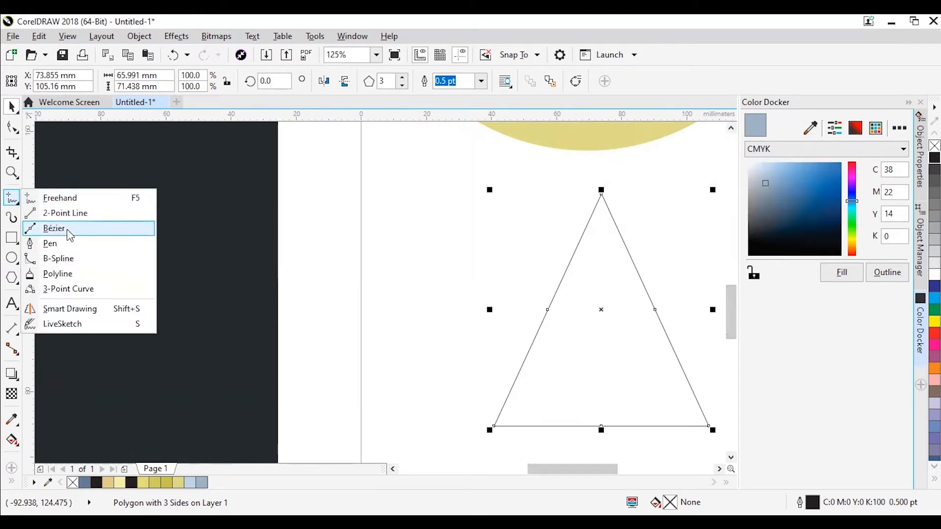
{"action": "left_click", "coordinate": [18, 206]}
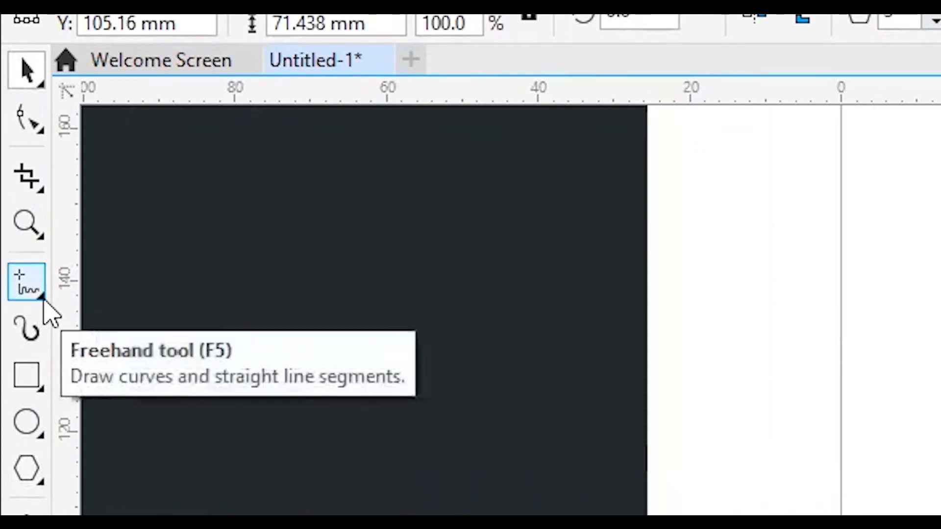
{"action": "left_click", "coordinate": [43, 301]}
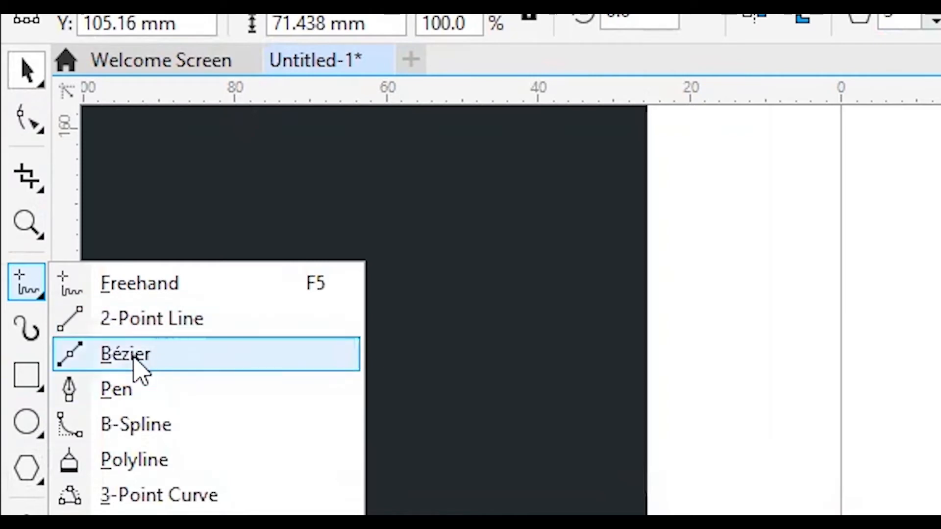
{"action": "left_click", "coordinate": [154, 361]}
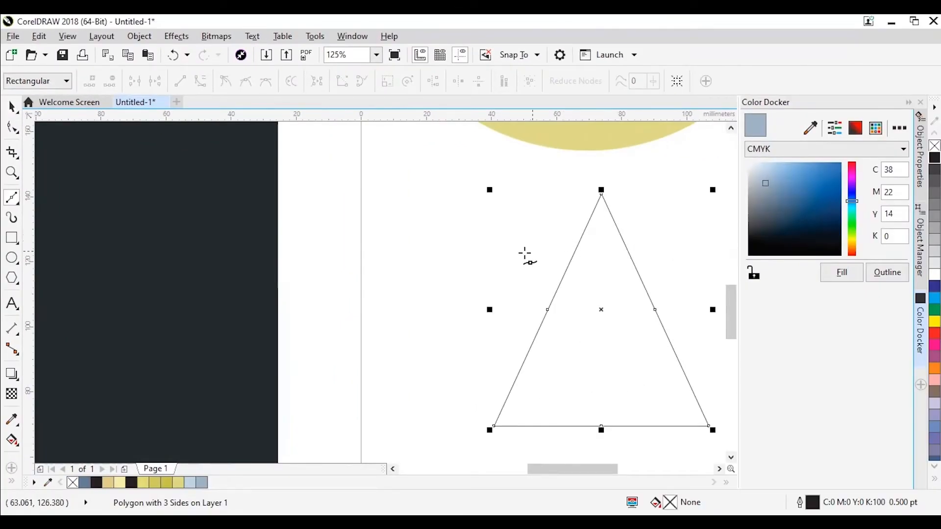
{"action": "scroll", "coordinate": [525, 252], "scroll_direction": "down", "scroll_amount": 4}
{"action": "scroll", "coordinate": [319, 205], "scroll_direction": "up", "scroll_amount": 4}
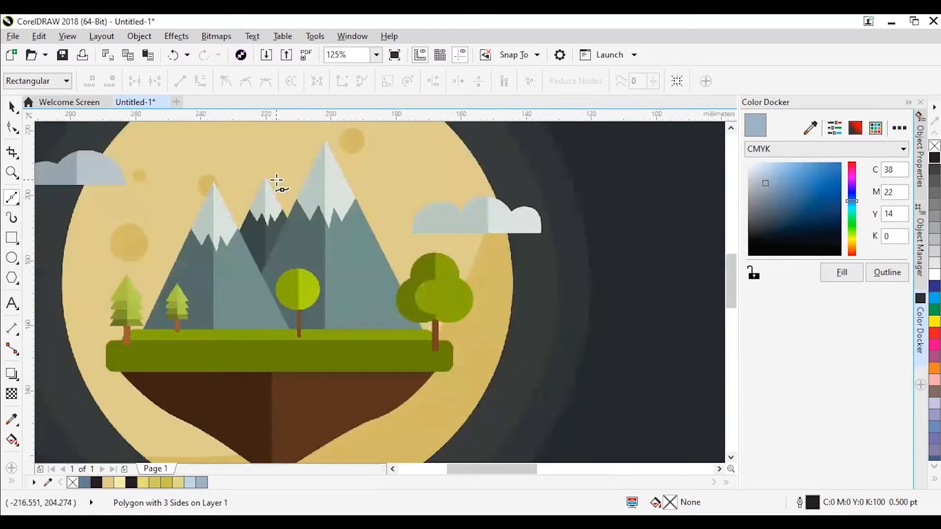
{"action": "scroll", "coordinate": [488, 203], "scroll_direction": "down", "scroll_amount": 2}
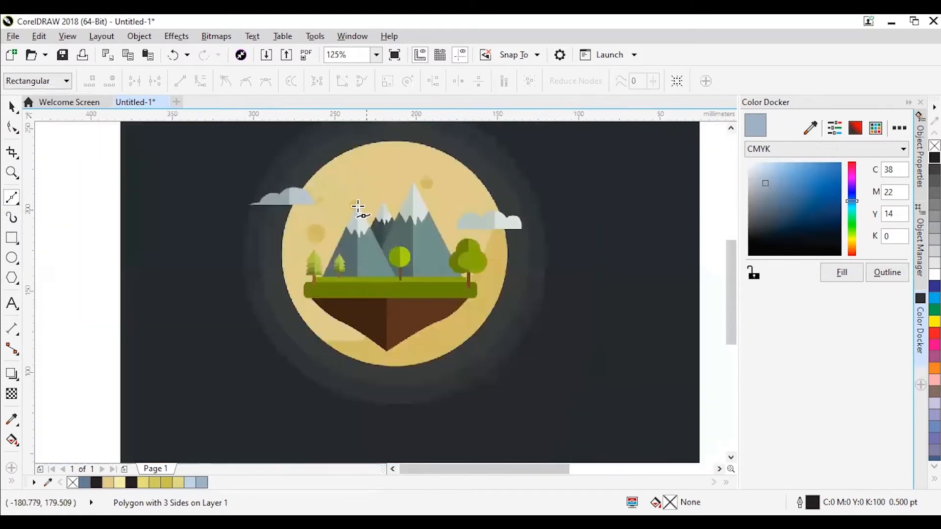
{"action": "scroll", "coordinate": [419, 226], "scroll_direction": "down", "scroll_amount": 2}
{"action": "scroll", "coordinate": [417, 227], "scroll_direction": "up", "scroll_amount": 3}
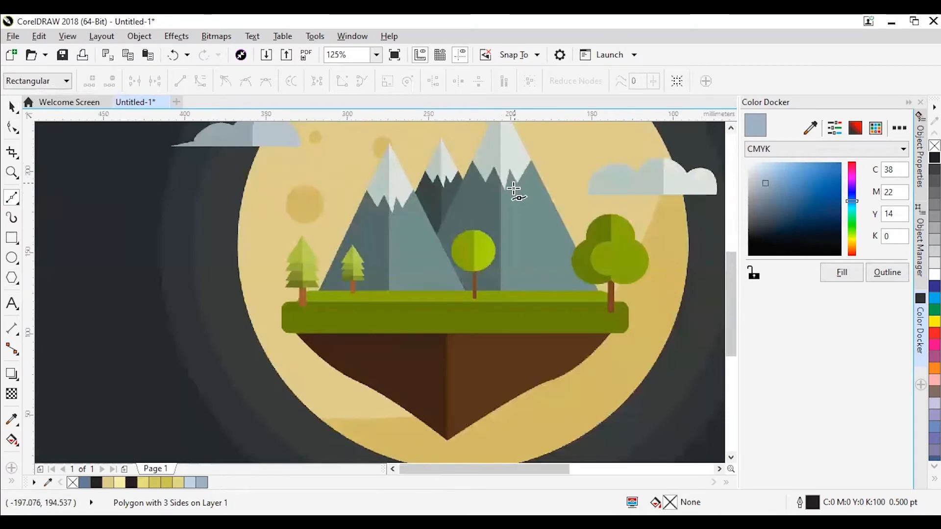
{"action": "scroll", "coordinate": [506, 183], "scroll_direction": "down", "scroll_amount": 2}
{"action": "scroll", "coordinate": [637, 223], "scroll_direction": "up", "scroll_amount": 1}
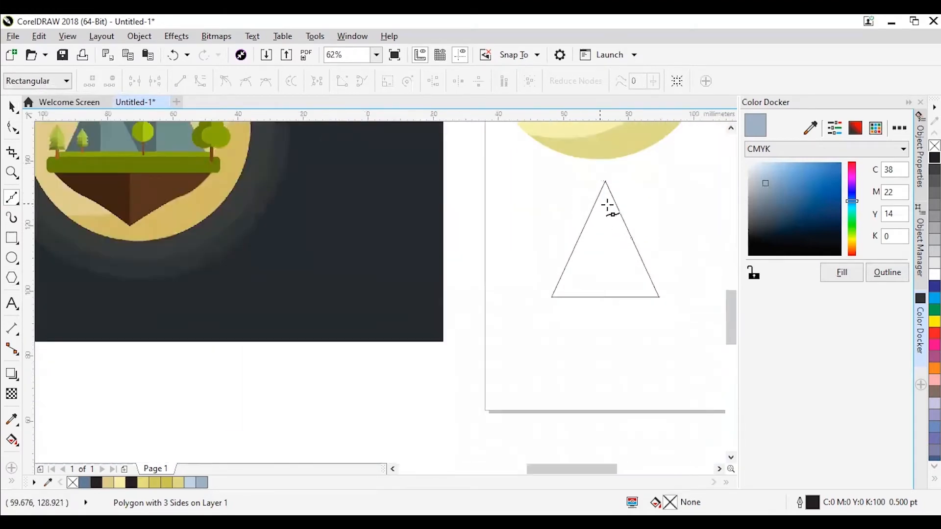
{"action": "scroll", "coordinate": [571, 205], "scroll_direction": "up", "scroll_amount": 2}
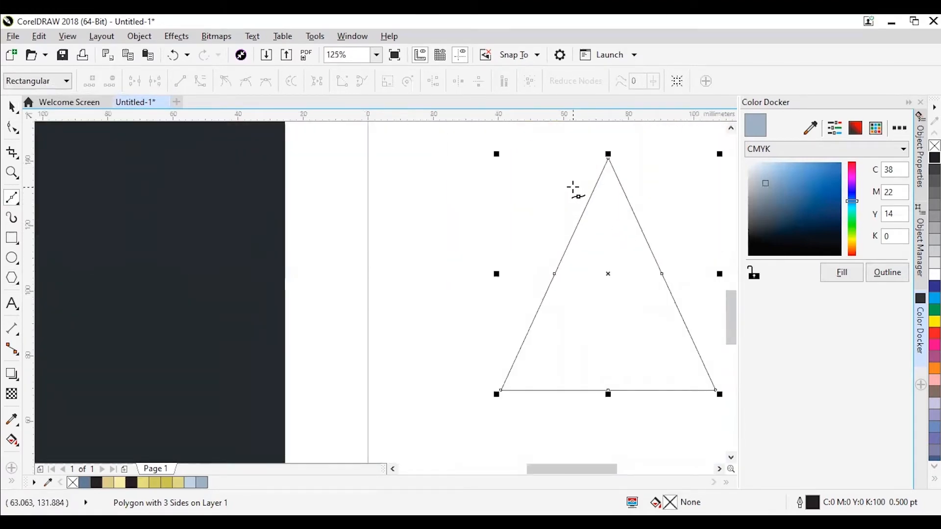
{"action": "left_click", "coordinate": [573, 187]}
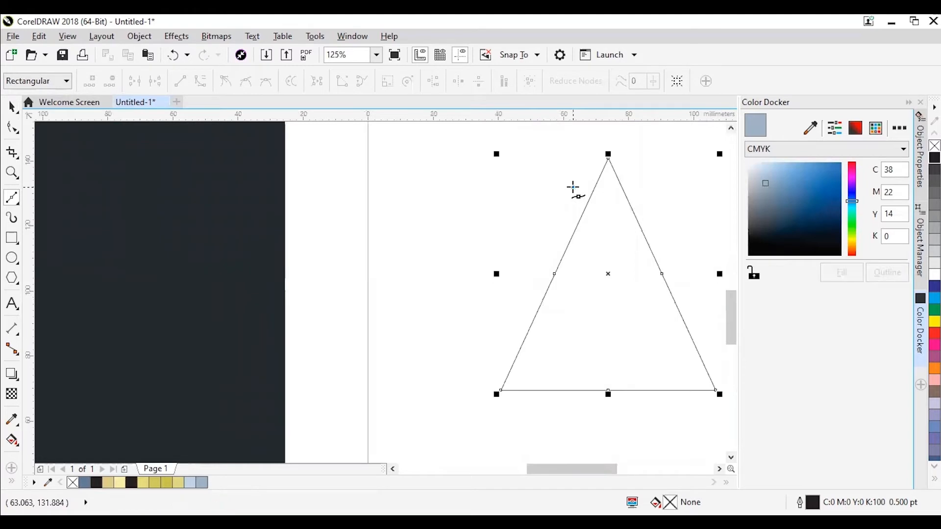
{"action": "left_click", "coordinate": [595, 225]}
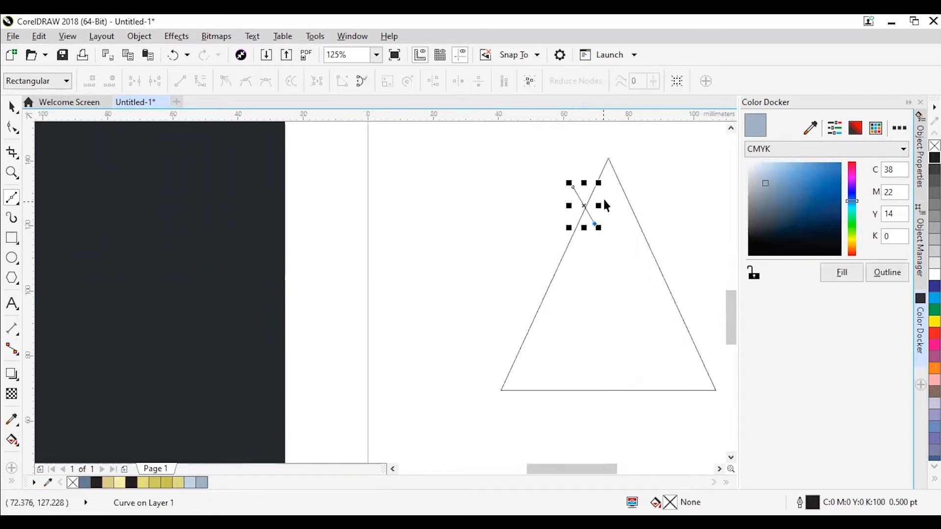
{"action": "left_click", "coordinate": [603, 202]}
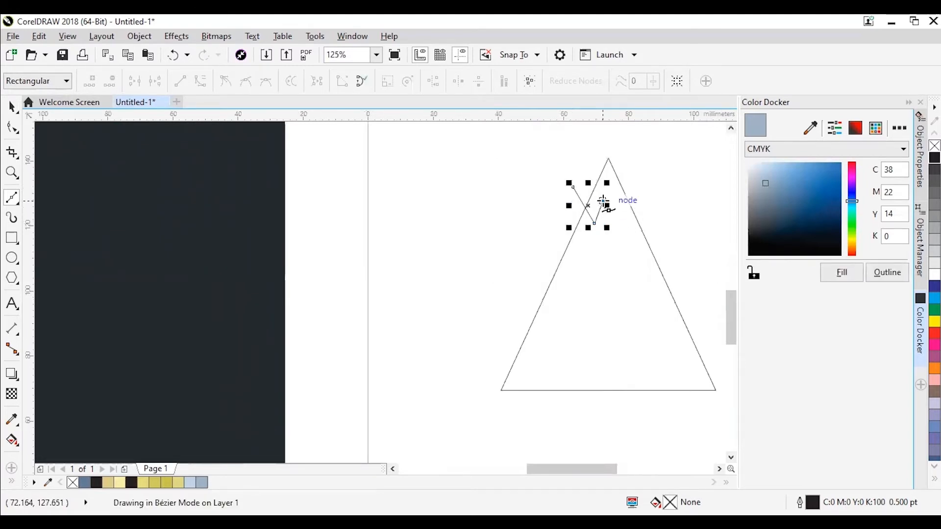
{"action": "left_click", "coordinate": [615, 230]}
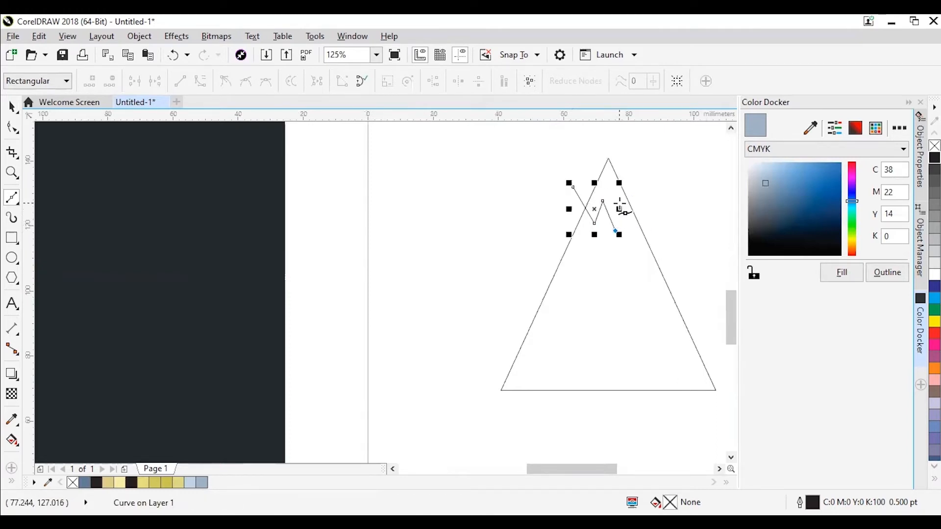
{"action": "left_click", "coordinate": [619, 203]}
{"action": "left_click", "coordinate": [630, 228]}
{"action": "left_click", "coordinate": [641, 190]}
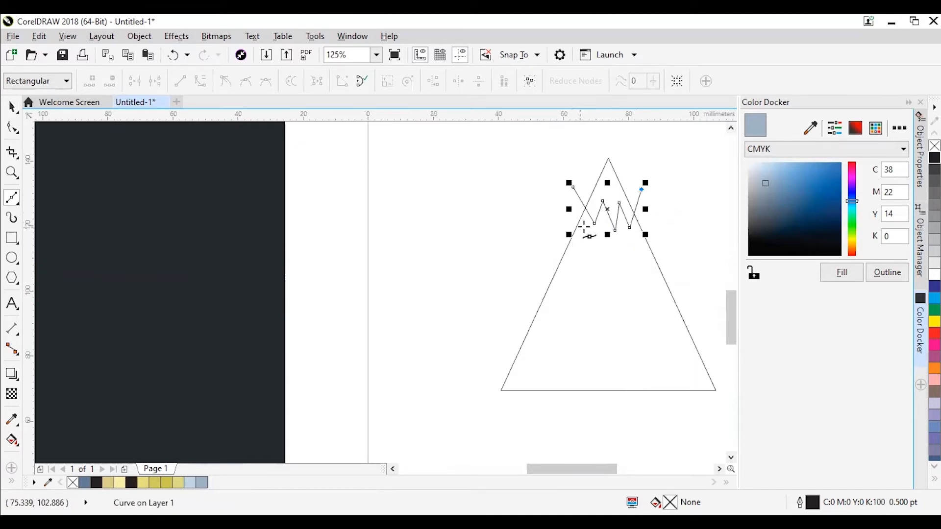
Move the zigzag snow line straight down about 6 mm, keeping its ends crossing both sides of the triangle.
{"action": "scroll", "coordinate": [647, 210], "scroll_direction": "up", "scroll_amount": 2}
{"action": "scroll", "coordinate": [657, 200], "scroll_direction": "down", "scroll_amount": 4}
{"action": "scroll", "coordinate": [647, 205], "scroll_direction": "down", "scroll_amount": 1}
{"action": "scroll", "coordinate": [637, 204], "scroll_direction": "up", "scroll_amount": 3}
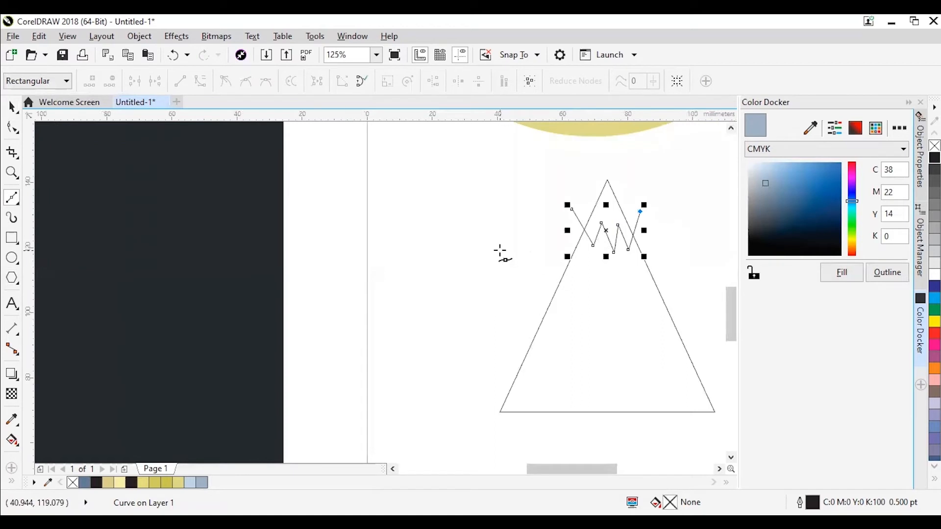
{"action": "key", "text": "space"}
{"action": "scroll", "coordinate": [608, 230], "scroll_direction": "up", "scroll_amount": 2}
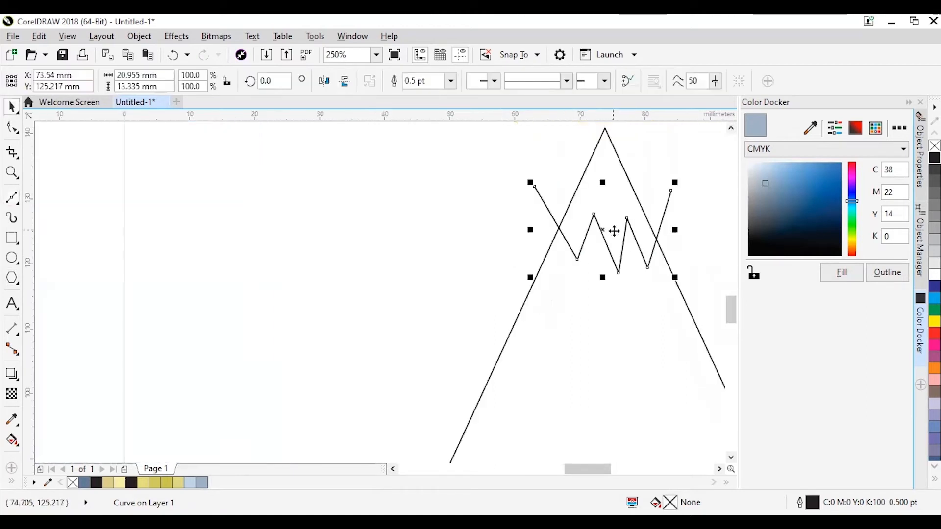
{"action": "left_click_drag", "start_coordinate": [607, 234], "coordinate": [598, 274]}
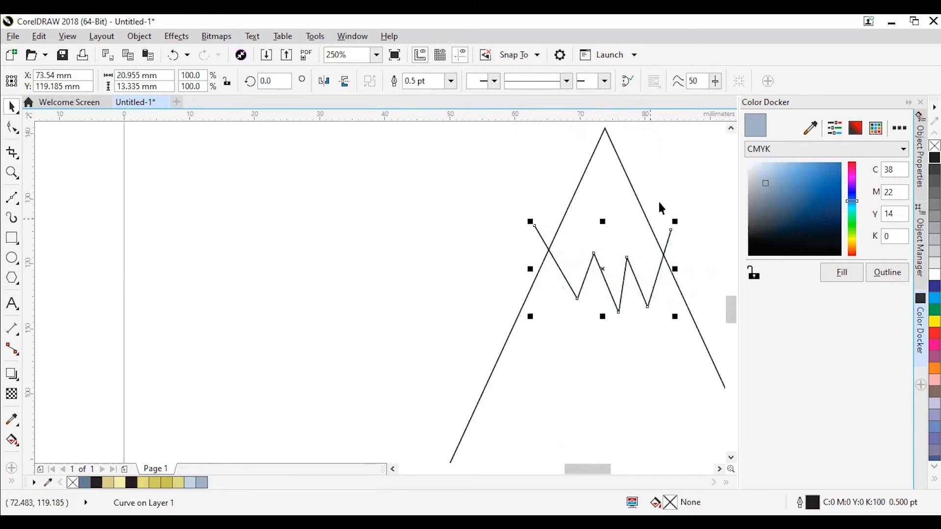
{"action": "left_click", "coordinate": [661, 187]}
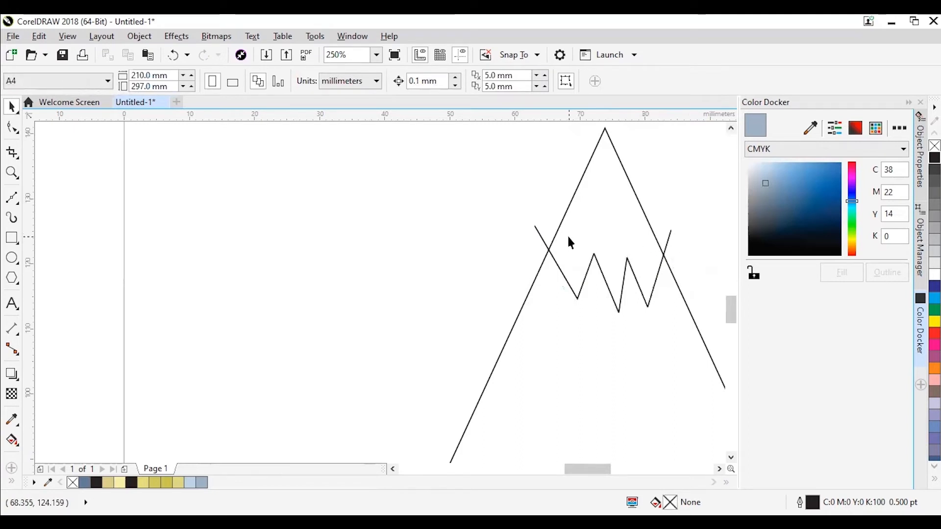
Create a snowcap shape with Smart Fill from the area enclosed by the triangle's peak and the zigzag line, filled blue-grey.
{"action": "scroll", "coordinate": [569, 245], "scroll_direction": "down", "scroll_amount": 5}
{"action": "scroll", "coordinate": [596, 235], "scroll_direction": "up", "scroll_amount": 5}
{"action": "scroll", "coordinate": [574, 245], "scroll_direction": "down", "scroll_amount": 3}
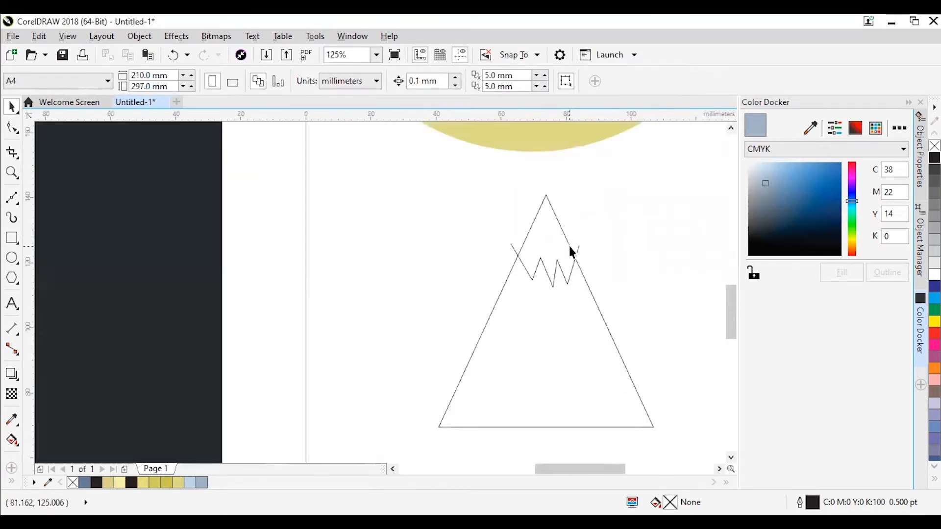
{"action": "left_click", "coordinate": [11, 482]}
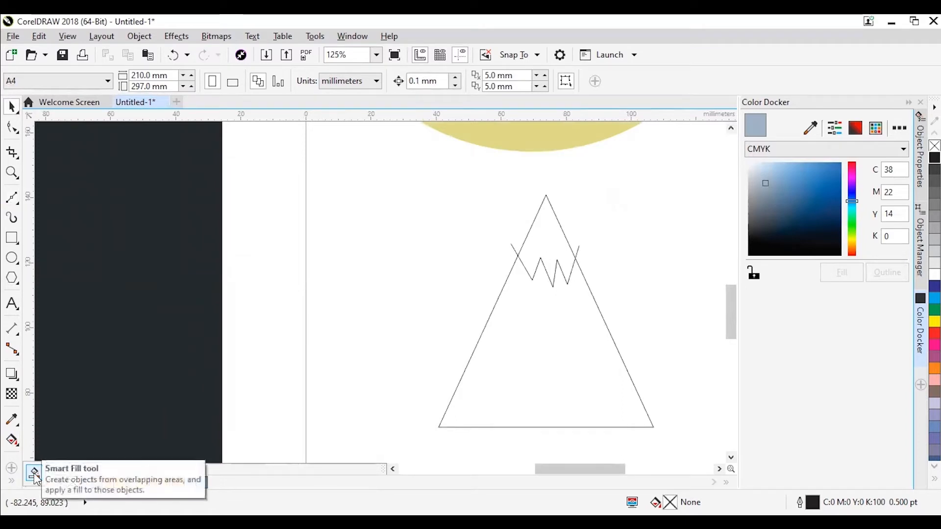
{"action": "left_click", "coordinate": [33, 473]}
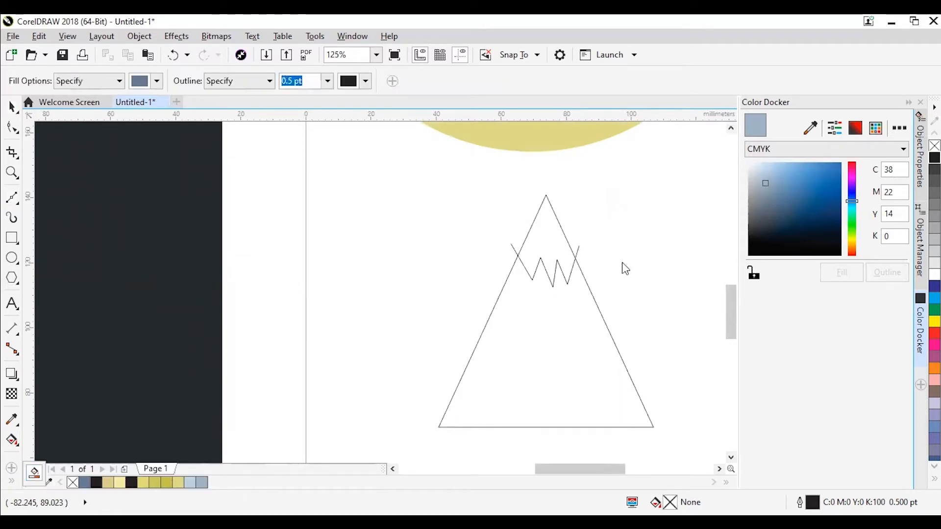
{"action": "left_click", "coordinate": [550, 231]}
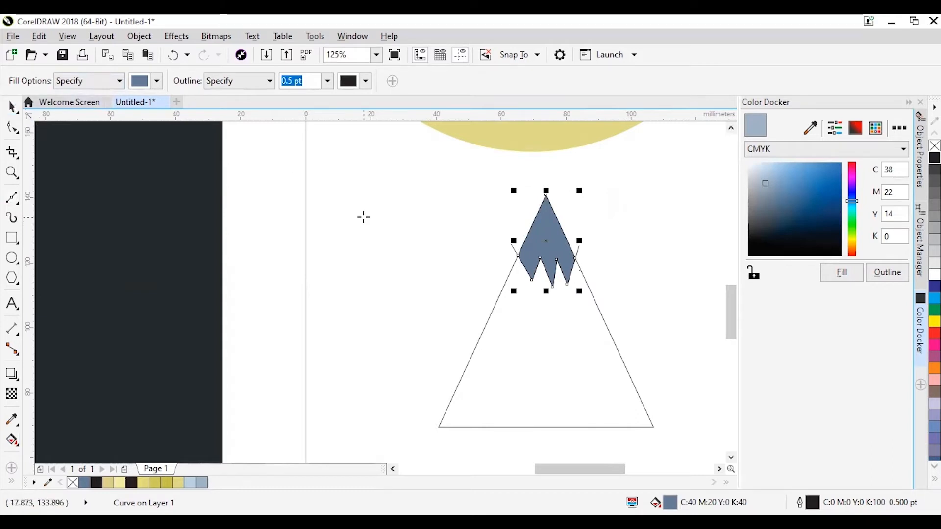
{"action": "key", "text": "space"}
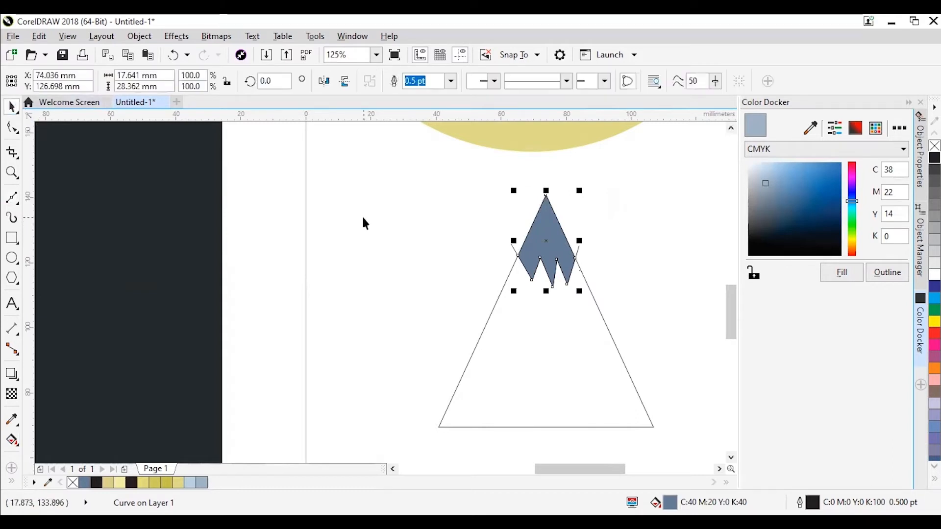
Delete the zigzag line and move the snowcap shape about 43 mm to the right, beside the triangle.
{"action": "left_click", "coordinate": [578, 251]}
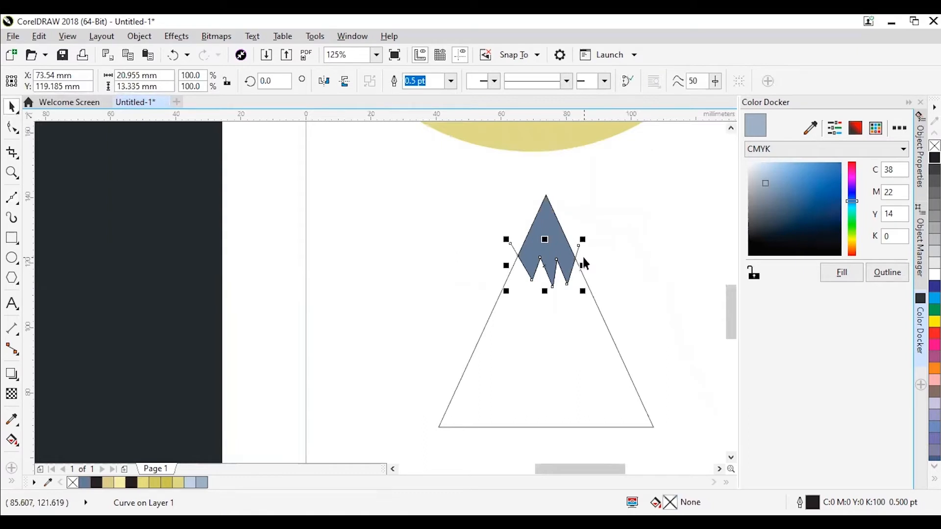
{"action": "left_click", "coordinate": [585, 252]}
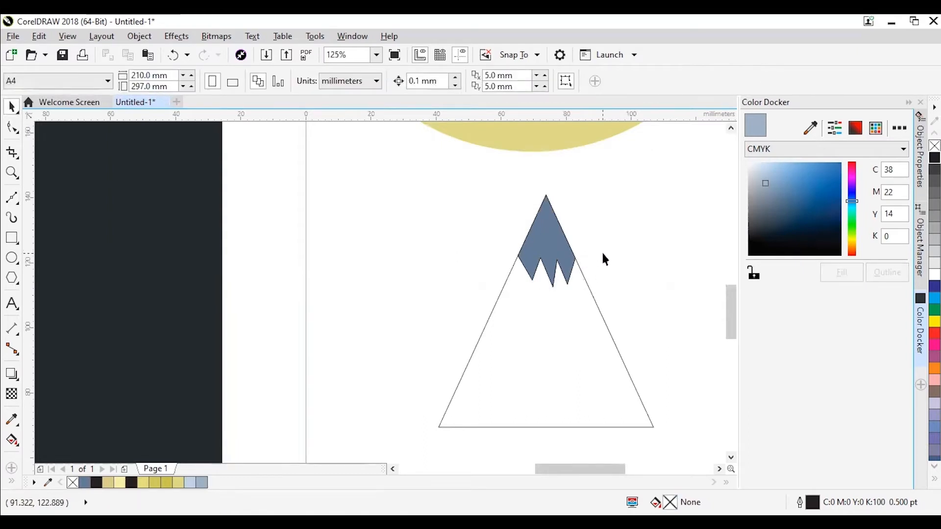
{"action": "left_click", "coordinate": [546, 241]}
{"action": "left_click_drag", "start_coordinate": [546, 241], "coordinate": [686, 242]}
{"action": "left_click", "coordinate": [620, 176]}
Examine how the reference mountains are divided into light and dark halves below their snowcaps.
{"action": "left_click", "coordinate": [13, 198]}
{"action": "scroll", "coordinate": [169, 283], "scroll_direction": "down", "scroll_amount": 2}
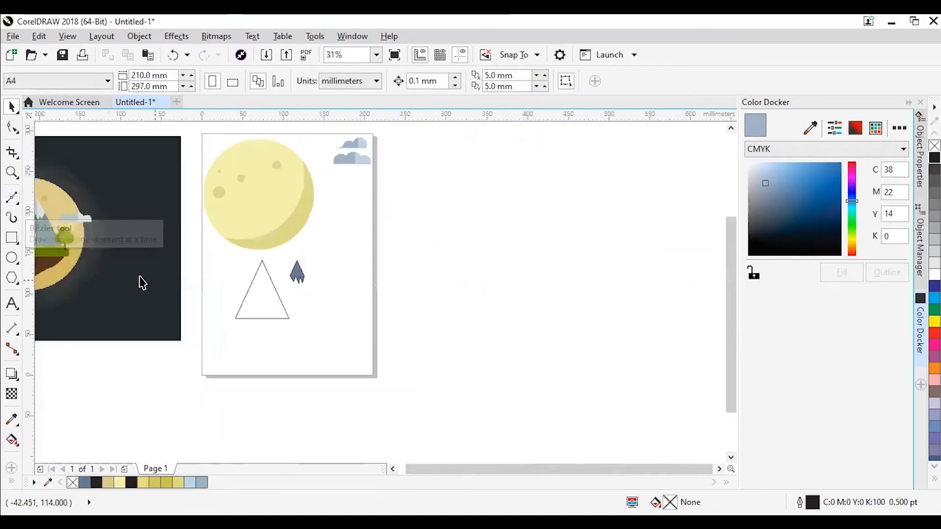
{"action": "left_click_drag", "start_coordinate": [467, 470], "coordinate": [441, 468]}
{"action": "scroll", "coordinate": [251, 211], "scroll_direction": "up", "scroll_amount": 2}
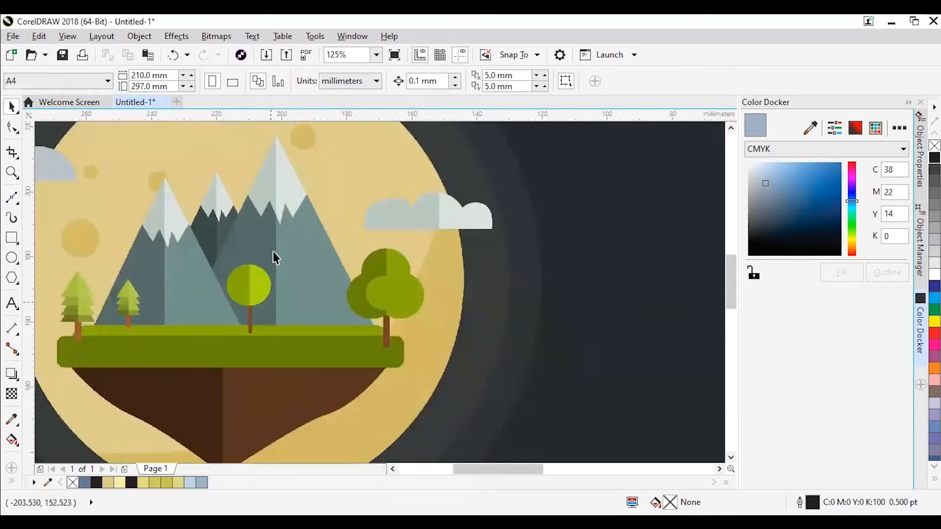
{"action": "scroll", "coordinate": [439, 291], "scroll_direction": "down", "scroll_amount": 2}
{"action": "scroll", "coordinate": [621, 343], "scroll_direction": "down", "scroll_amount": 2}
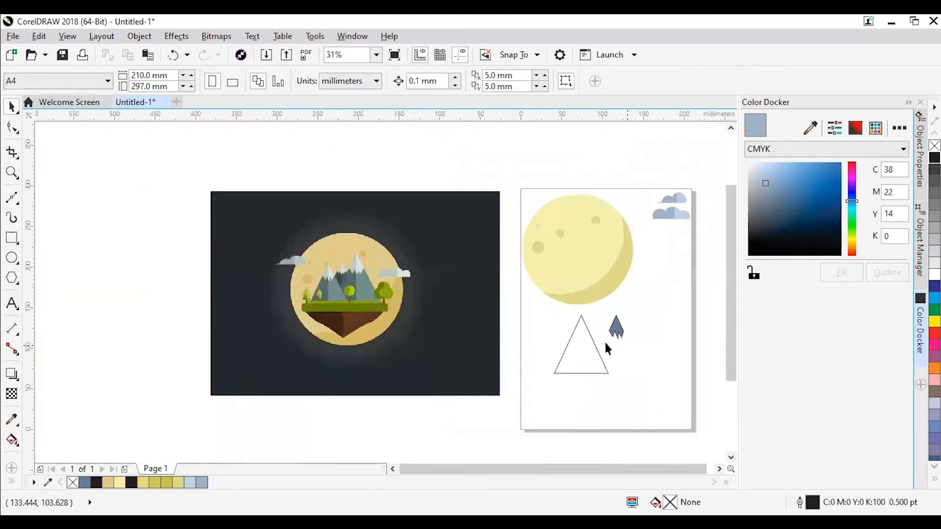
{"action": "scroll", "coordinate": [580, 350], "scroll_direction": "up", "scroll_amount": 1}
{"action": "scroll", "coordinate": [235, 237], "scroll_direction": "right", "scroll_amount": 2}
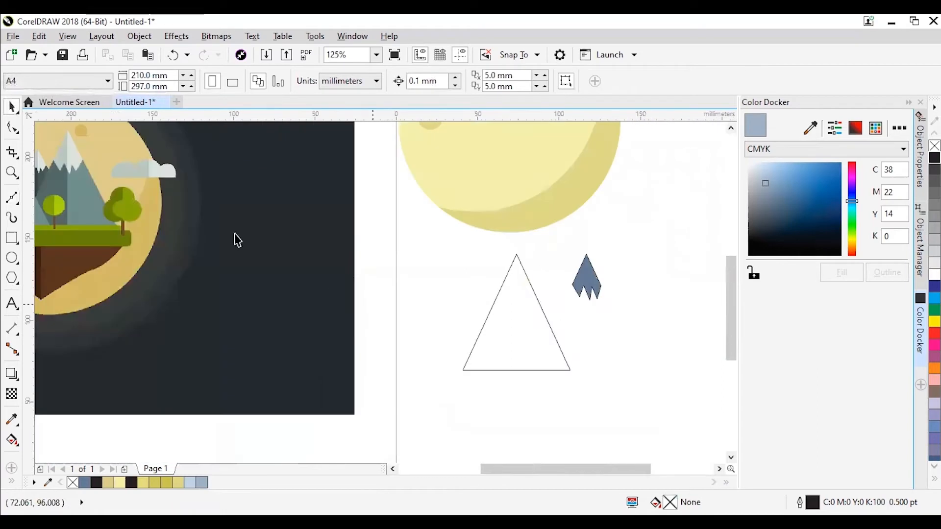
Draw a straight vertical Freehand line about 83 mm long through the triangle's apex, overshooting both the apex and the base.
{"action": "left_click", "coordinate": [18, 203]}
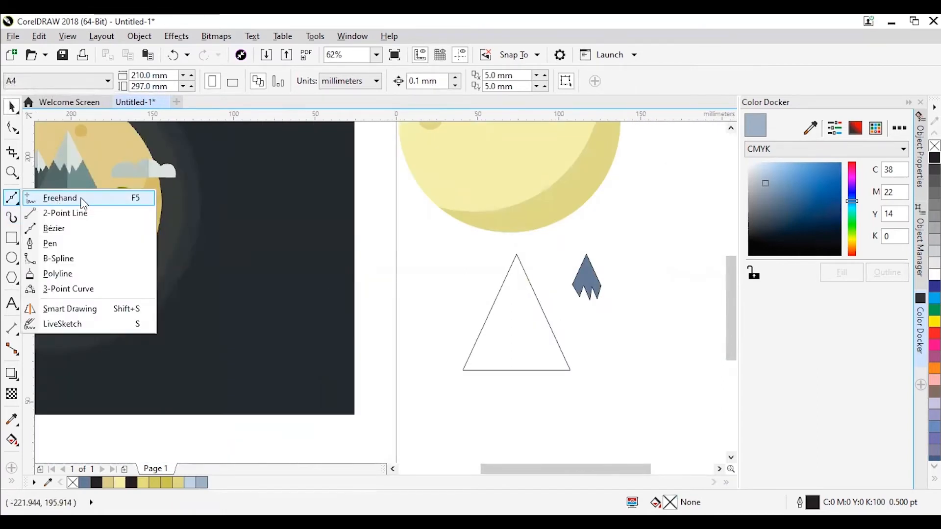
{"action": "left_click", "coordinate": [59, 195]}
{"action": "scroll", "coordinate": [519, 278], "scroll_direction": "up", "scroll_amount": 1}
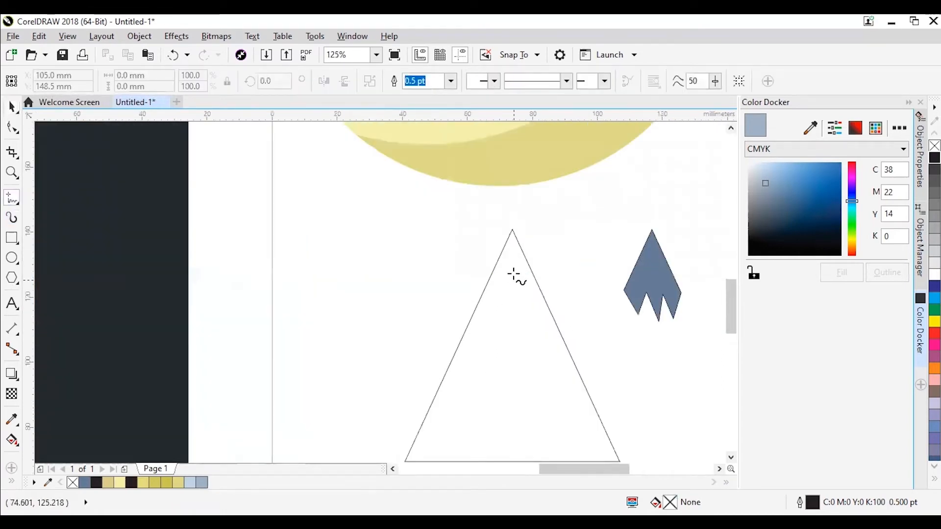
{"action": "left_click", "coordinate": [512, 230]}
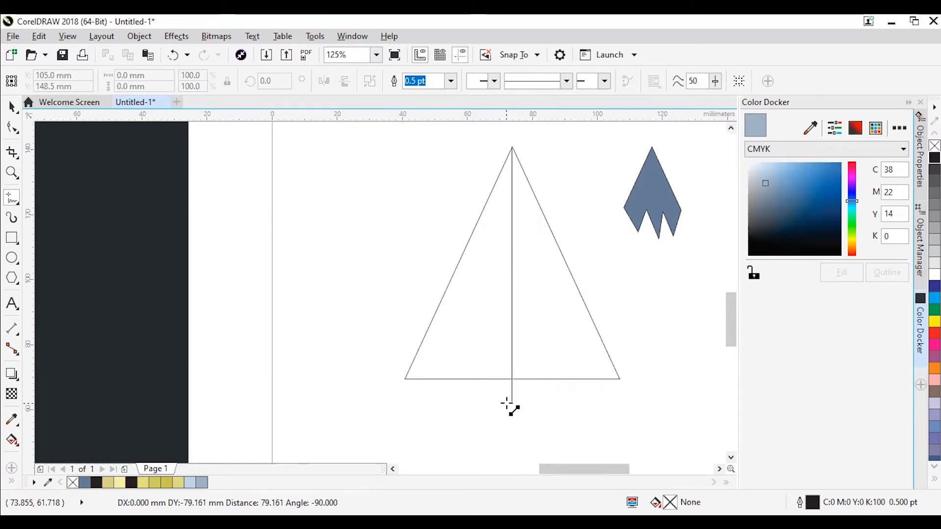
{"action": "left_click", "coordinate": [511, 404]}
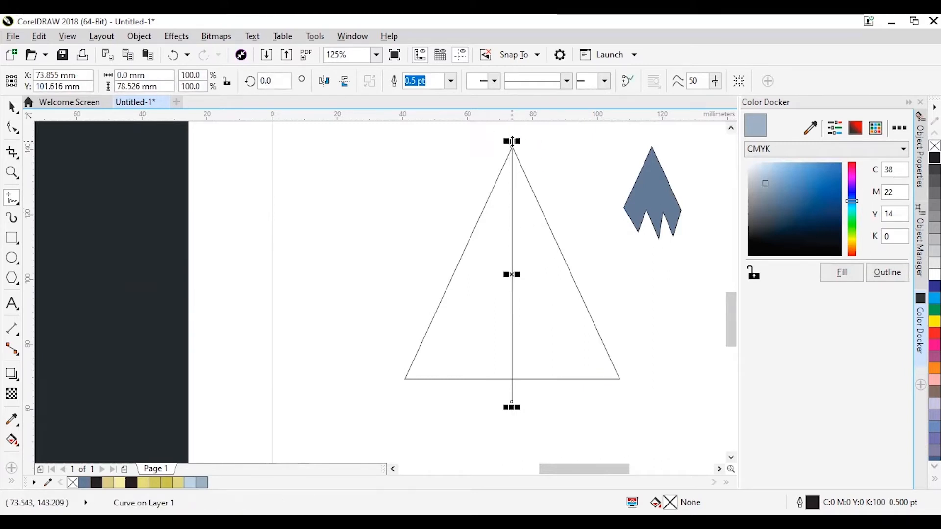
{"action": "mouse_move", "coordinate": [513, 140]}
{"action": "left_mouse_down"}
{"action": "mouse_move", "coordinate": [514, 126]}
{"action": "mouse_move", "coordinate": [512, 173]}
{"action": "left_mouse_up"}
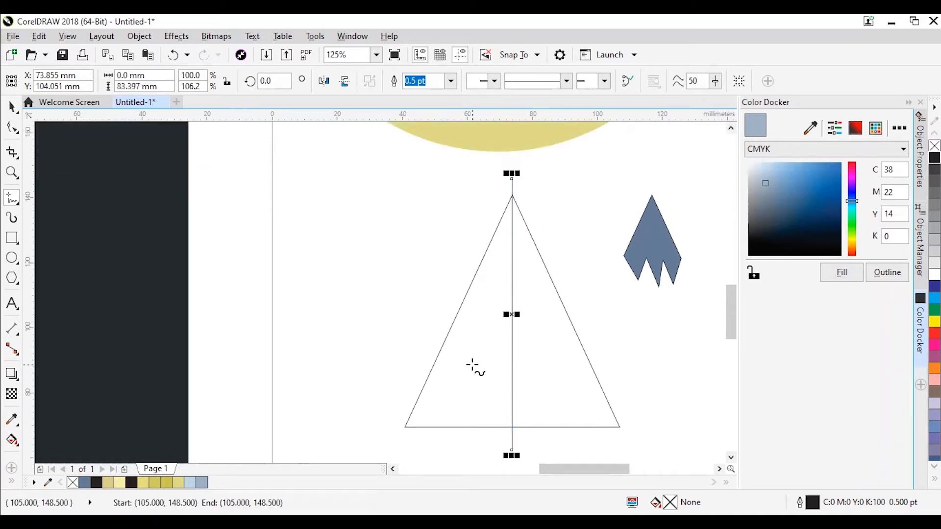
Create a blue-grey shape from the triangle's left half with Smart Fill.
{"action": "key", "text": "space"}
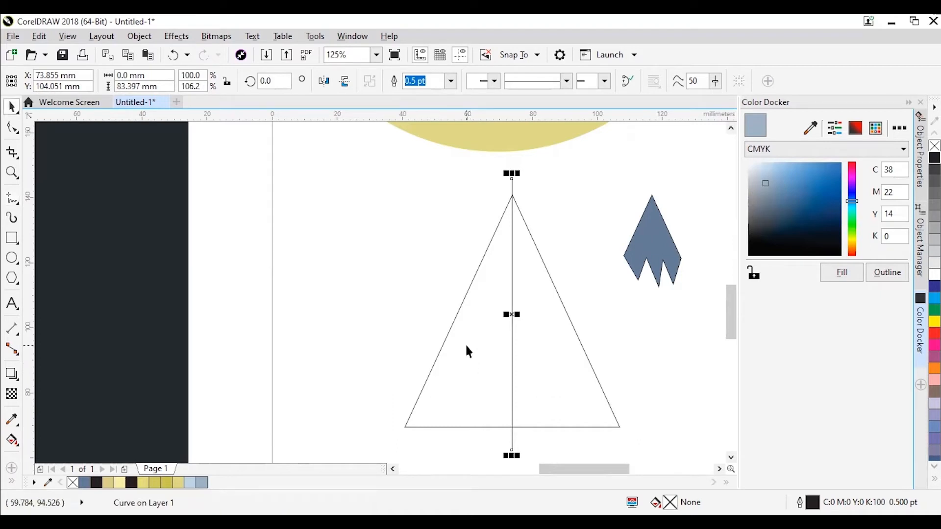
{"action": "left_click", "coordinate": [12, 483]}
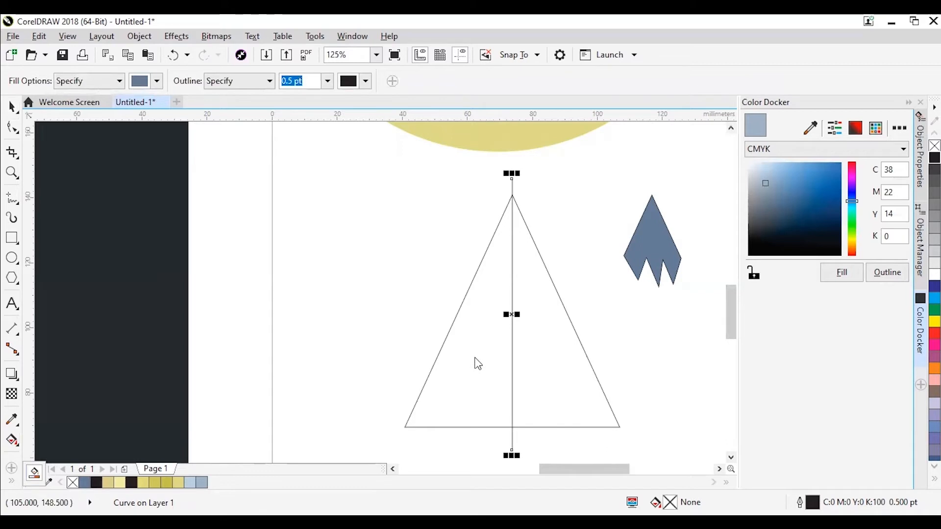
{"action": "left_click", "coordinate": [488, 353]}
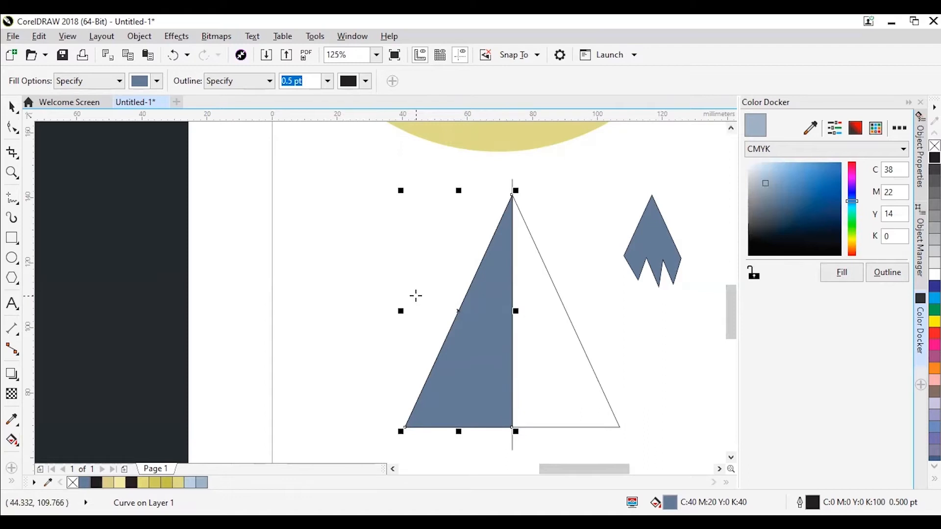
{"action": "key", "text": "space"}
Delete the vertical dividing line that runs through the triangle's apex.
{"action": "scroll", "coordinate": [510, 189], "scroll_direction": "up", "scroll_amount": 3}
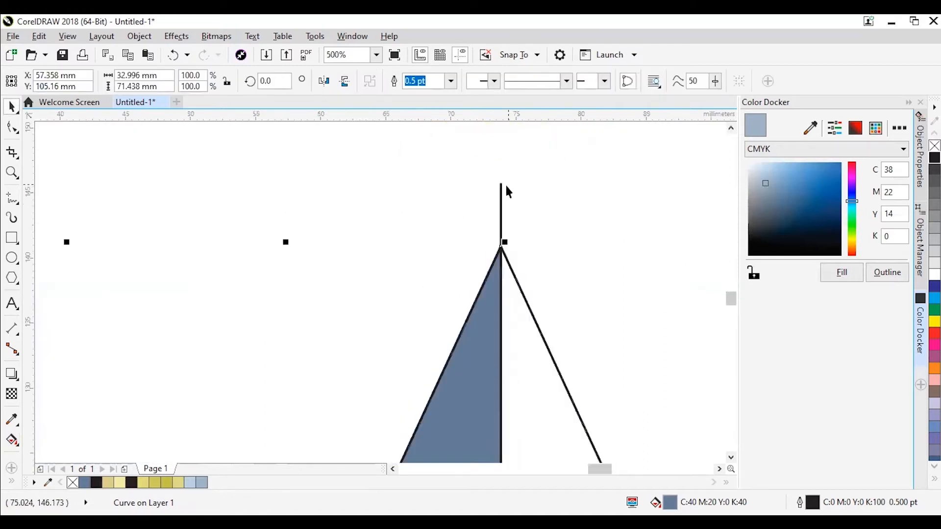
{"action": "left_click", "coordinate": [501, 192]}
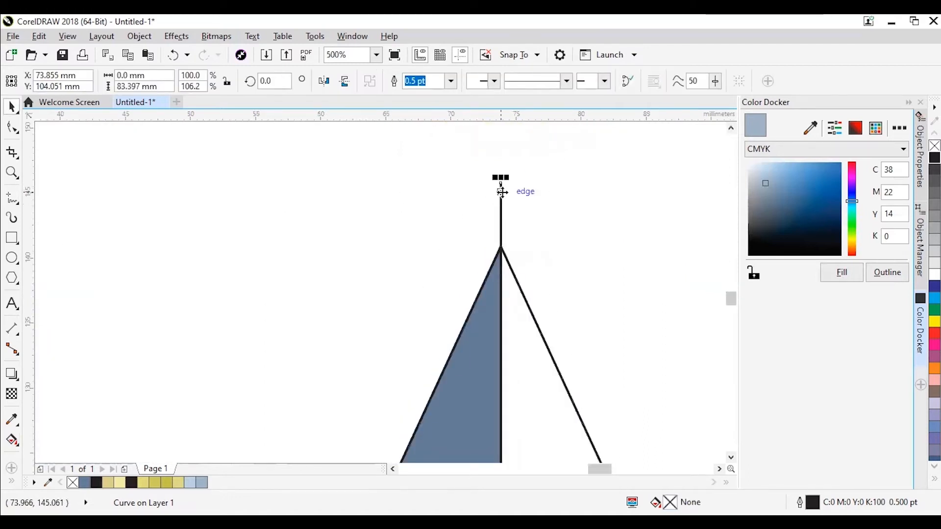
{"action": "key", "text": "Delete"}
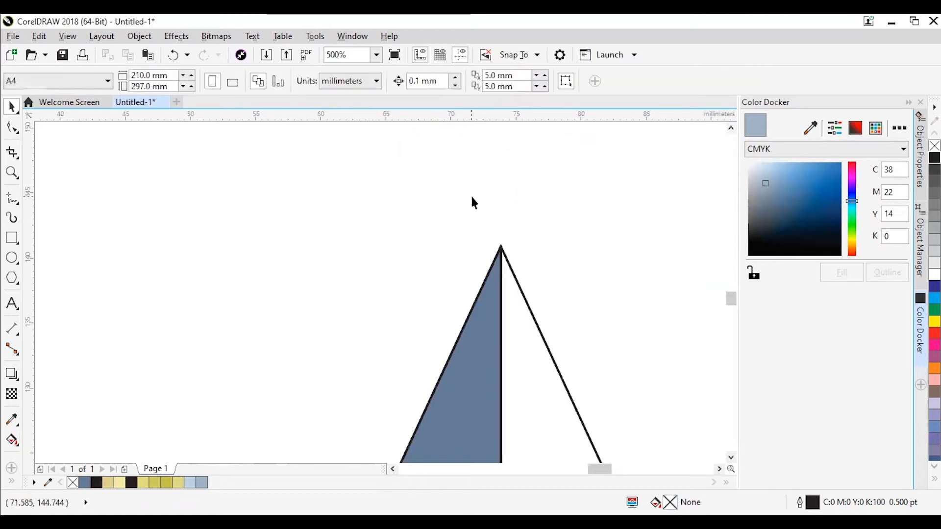
{"action": "scroll", "coordinate": [471, 201], "scroll_direction": "down", "scroll_amount": 2}
{"action": "scroll", "coordinate": [484, 232], "scroll_direction": "down", "scroll_amount": 1}
{"action": "scroll", "coordinate": [472, 255], "scroll_direction": "up", "scroll_amount": 1}
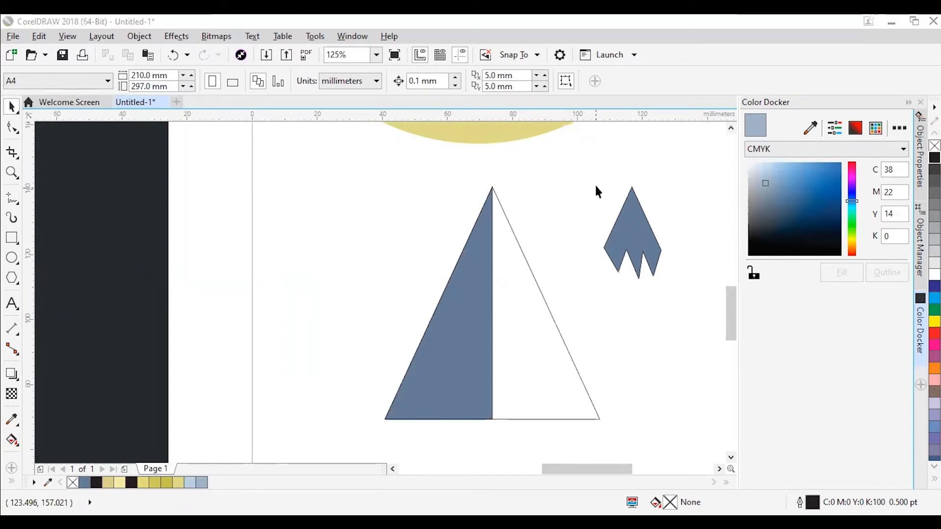
Align the snowcap with the full triangle outline by their horizontal centers and check how it fits at the peak.
{"action": "left_click", "coordinate": [631, 221]}
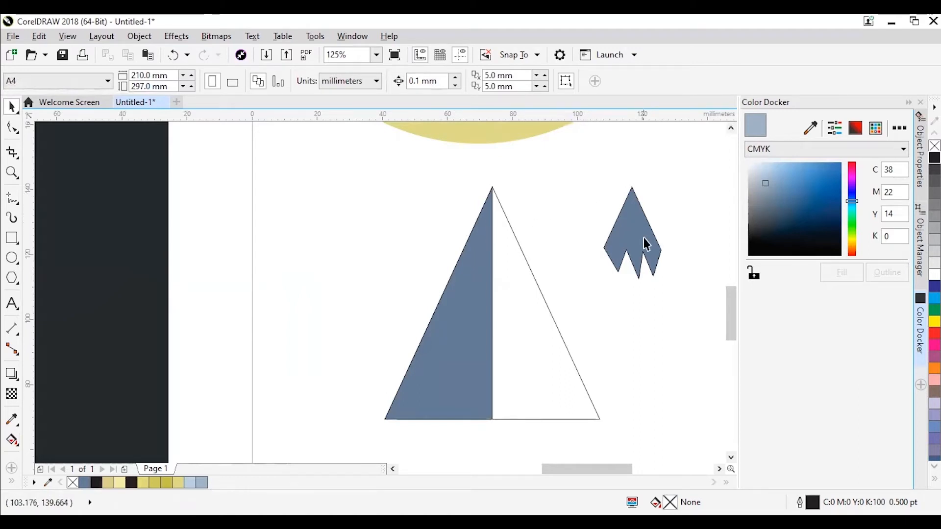
{"action": "left_click", "coordinate": [641, 223]}
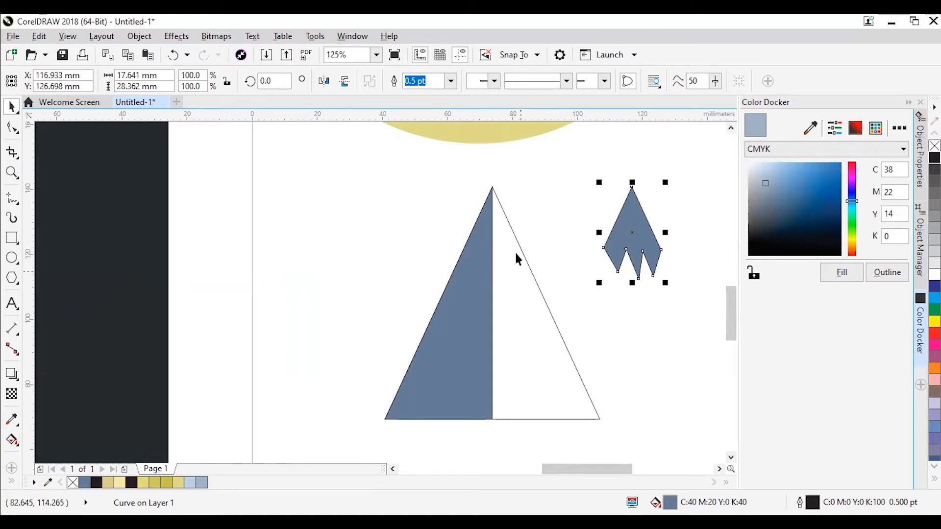
{"action": "left_click", "coordinate": [502, 247], "text": "shift"}
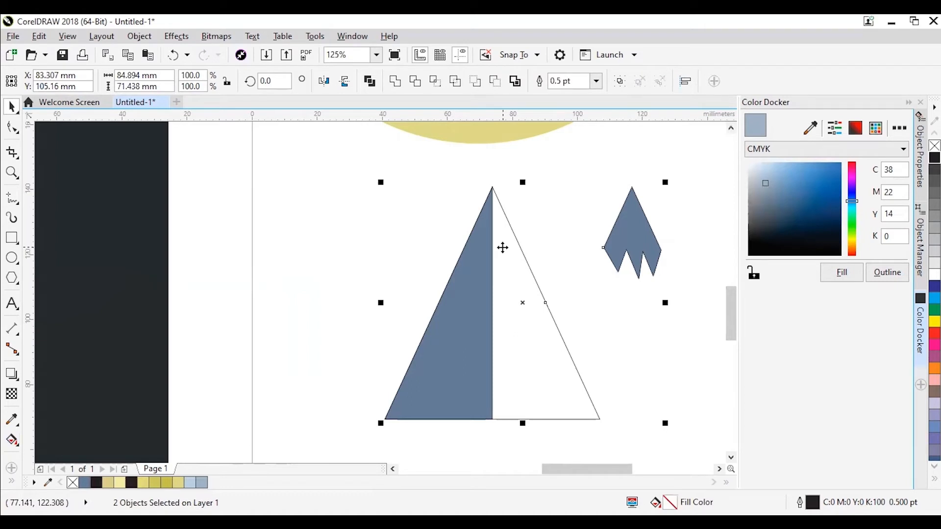
{"action": "key", "text": "c"}
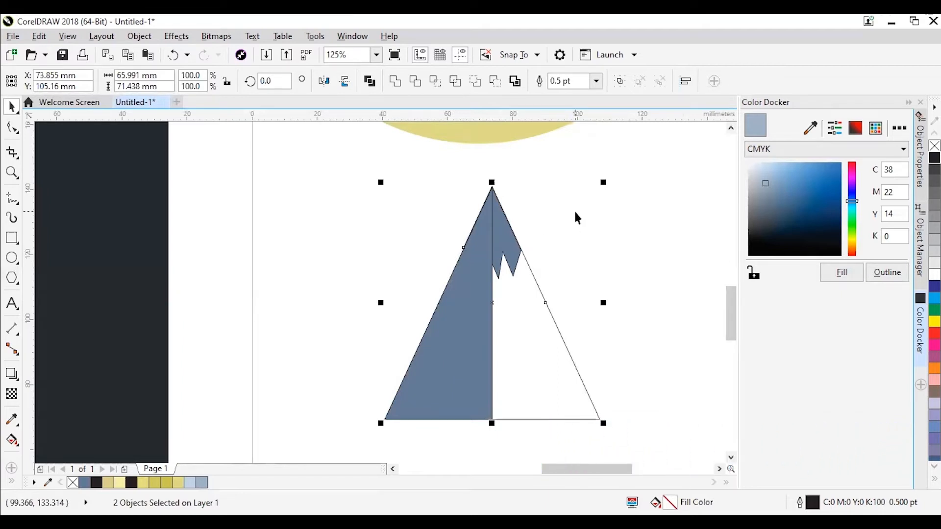
{"action": "scroll", "coordinate": [493, 194], "scroll_direction": "up", "scroll_amount": 2}
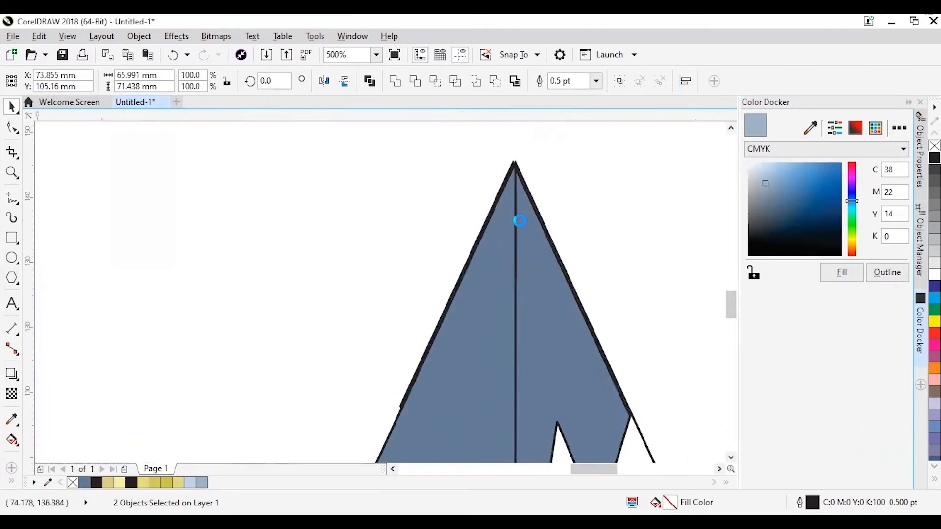
{"action": "scroll", "coordinate": [564, 341], "scroll_direction": "up", "scroll_amount": 2}
{"action": "scroll", "coordinate": [567, 333], "scroll_direction": "down", "scroll_amount": 2}
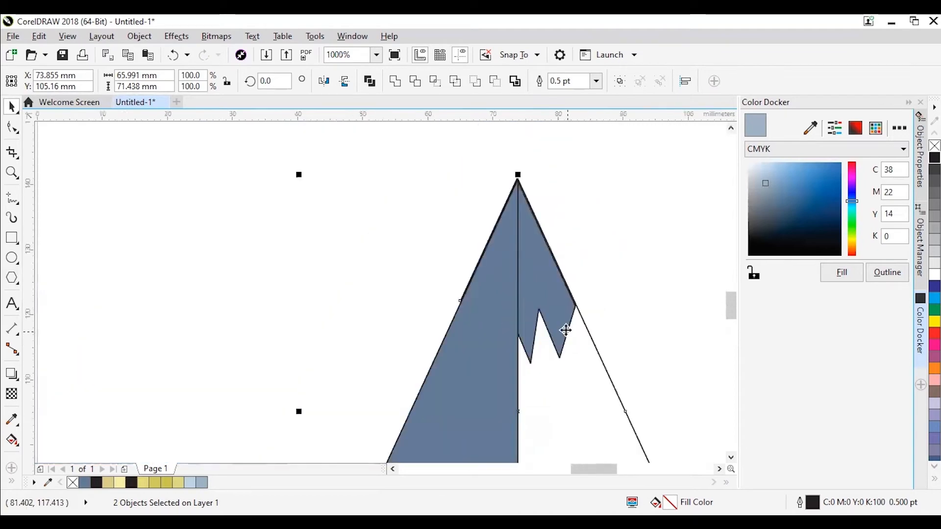
{"action": "left_click", "coordinate": [617, 231]}
{"action": "scroll", "coordinate": [582, 285], "scroll_direction": "down", "scroll_amount": 3}
{"action": "scroll", "coordinate": [569, 269], "scroll_direction": "up", "scroll_amount": 3}
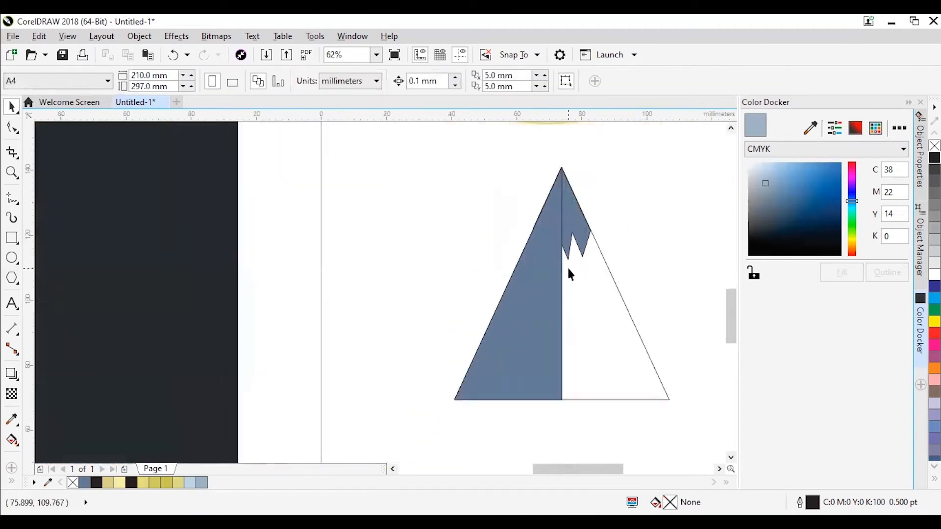
Compare the peak with the reference mountains and fill the snowcap shape with white.
{"action": "scroll", "coordinate": [567, 265], "scroll_direction": "down", "scroll_amount": 3}
{"action": "scroll", "coordinate": [248, 236], "scroll_direction": "up", "scroll_amount": 3}
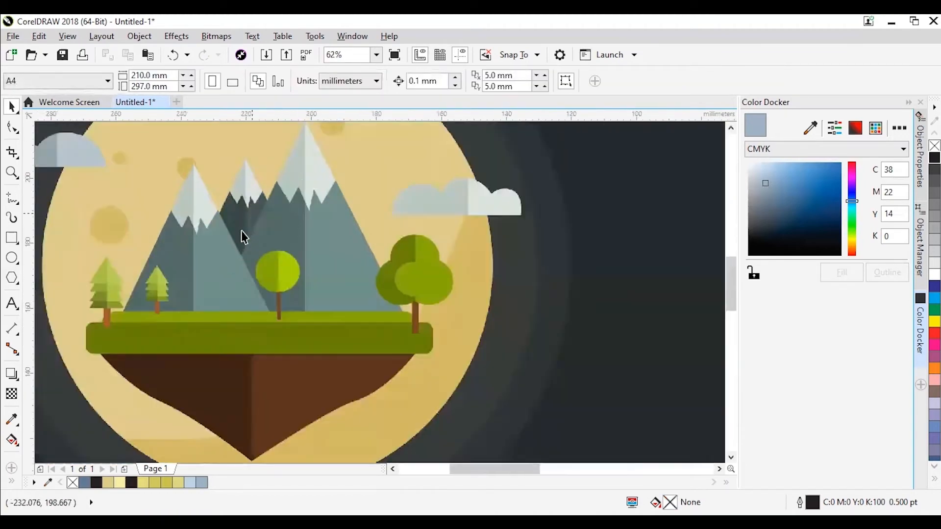
{"action": "scroll", "coordinate": [185, 278], "scroll_direction": "down", "scroll_amount": 2}
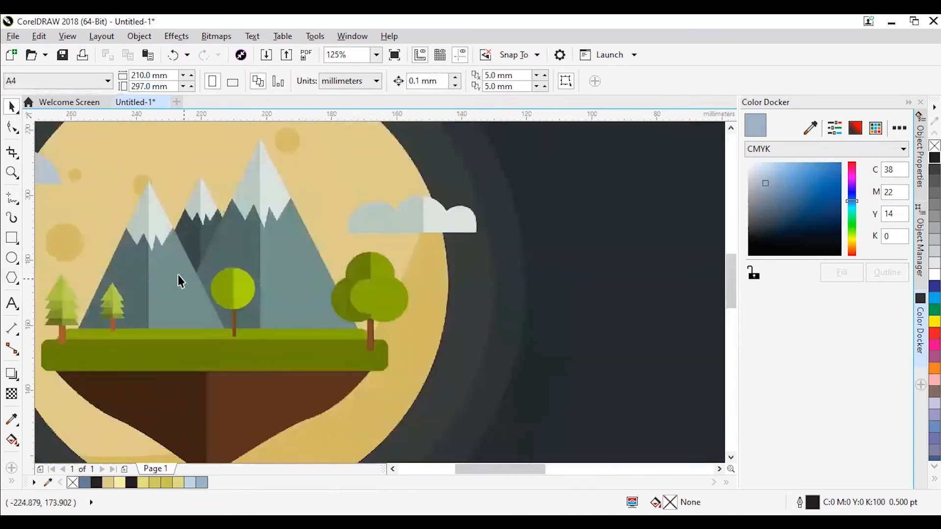
{"action": "scroll", "coordinate": [213, 279], "scroll_direction": "down", "scroll_amount": 2}
{"action": "scroll", "coordinate": [445, 328], "scroll_direction": "up", "scroll_amount": 2}
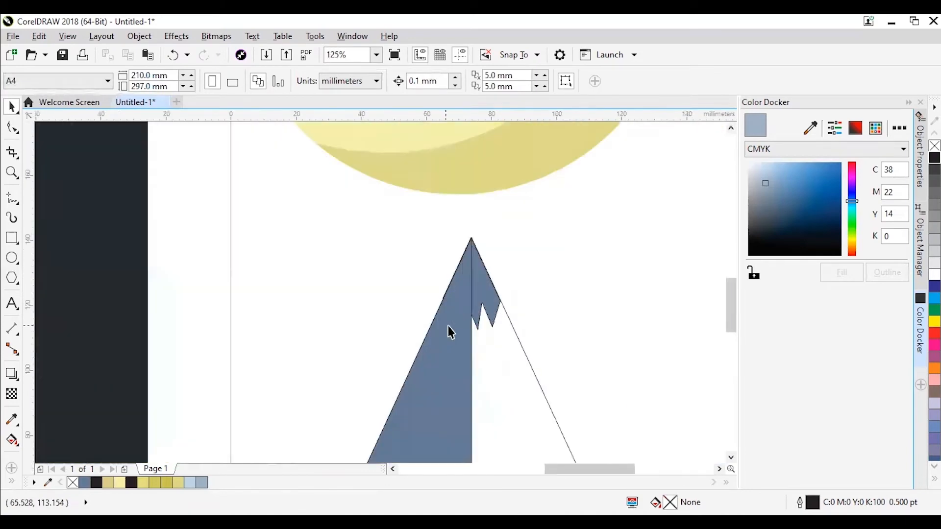
{"action": "left_click", "coordinate": [490, 290]}
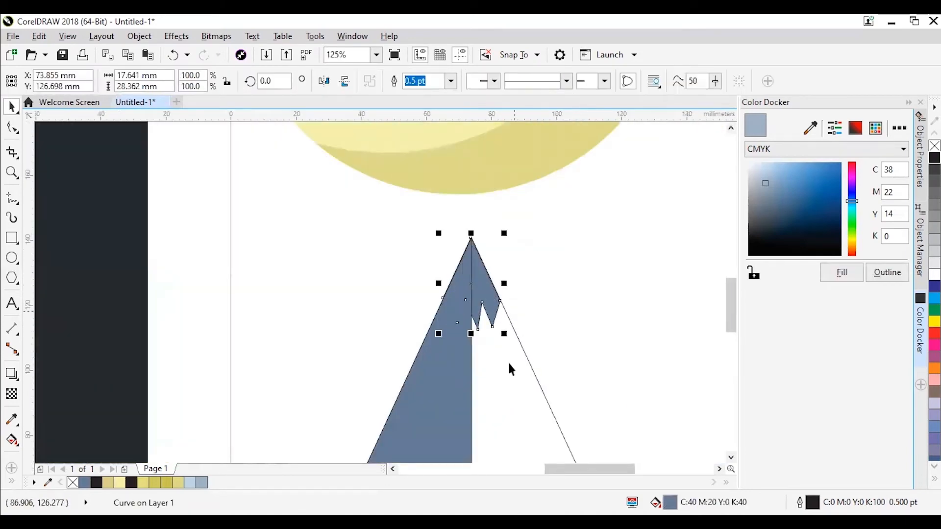
{"action": "left_click", "coordinate": [934, 274]}
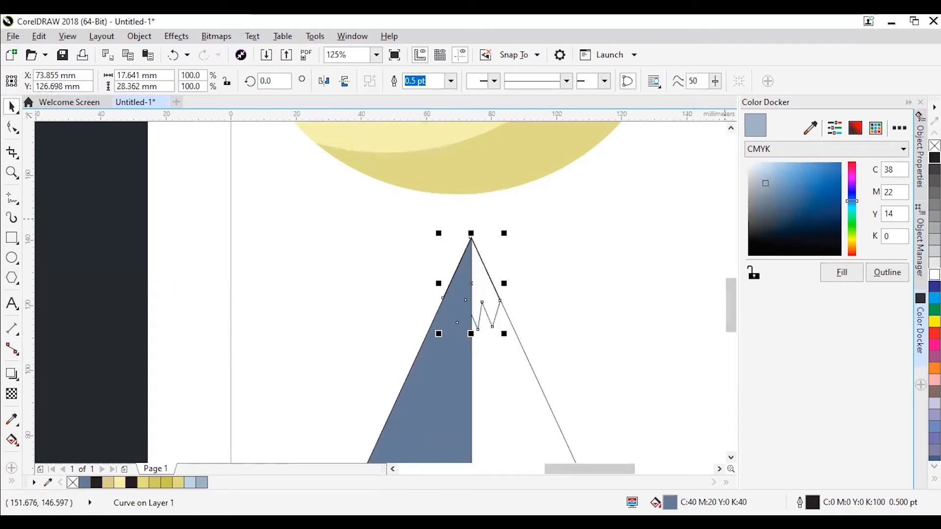
Fill the full triangle behind the shapes with a lighter blue, C49 M27 Y12 K0.
{"action": "left_click", "coordinate": [610, 218]}
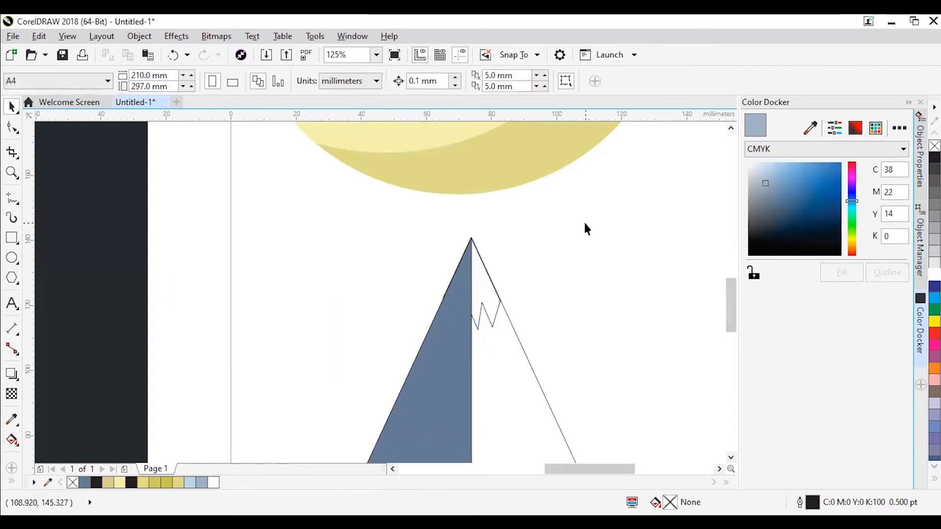
{"action": "left_click", "coordinate": [503, 378]}
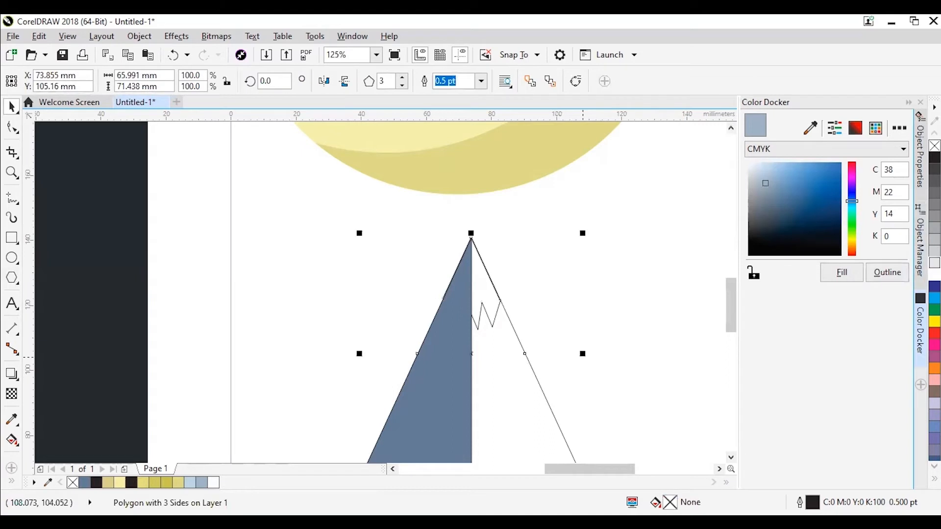
{"action": "left_click", "coordinate": [934, 252]}
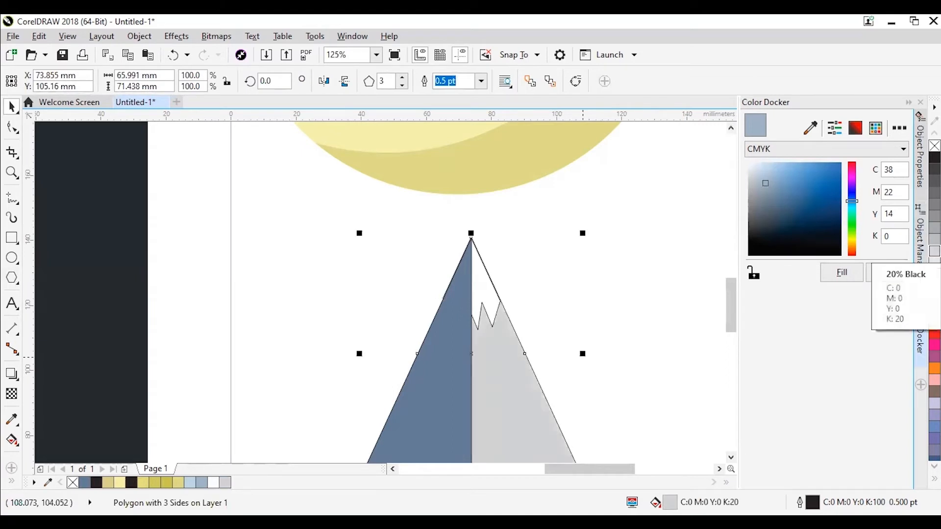
{"action": "left_click", "coordinate": [934, 240]}
{"action": "left_click", "coordinate": [777, 184]}
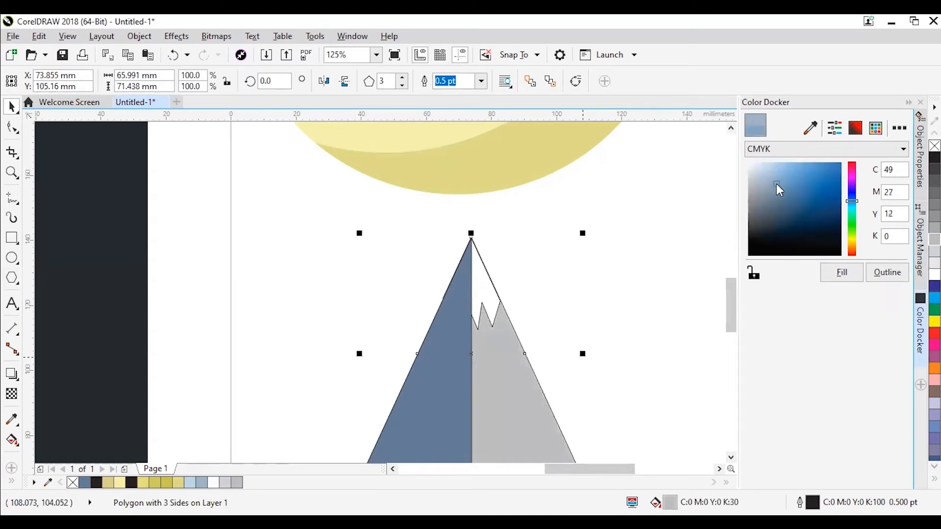
{"action": "left_click", "coordinate": [834, 279]}
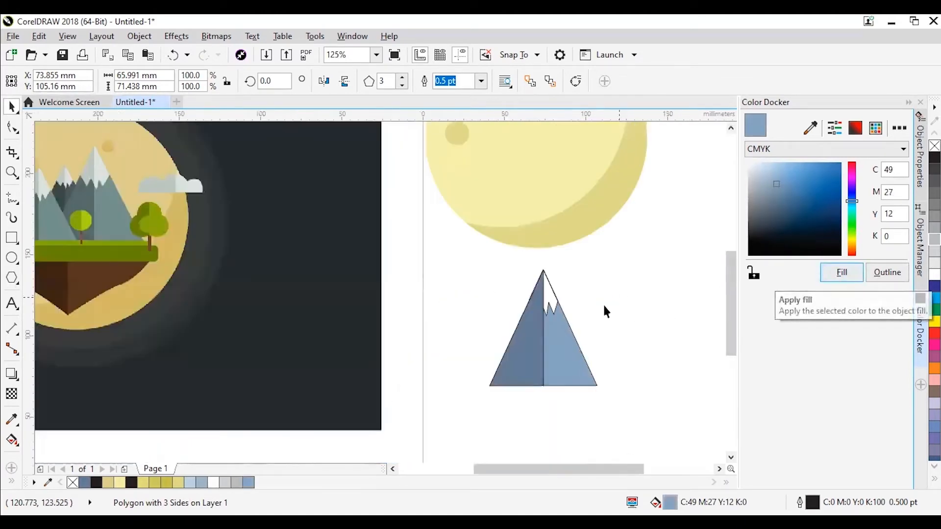
{"action": "scroll", "coordinate": [603, 309], "scroll_direction": "down", "scroll_amount": 2}
{"action": "scroll", "coordinate": [563, 352], "scroll_direction": "up", "scroll_amount": 2}
{"action": "left_click", "coordinate": [578, 241]}
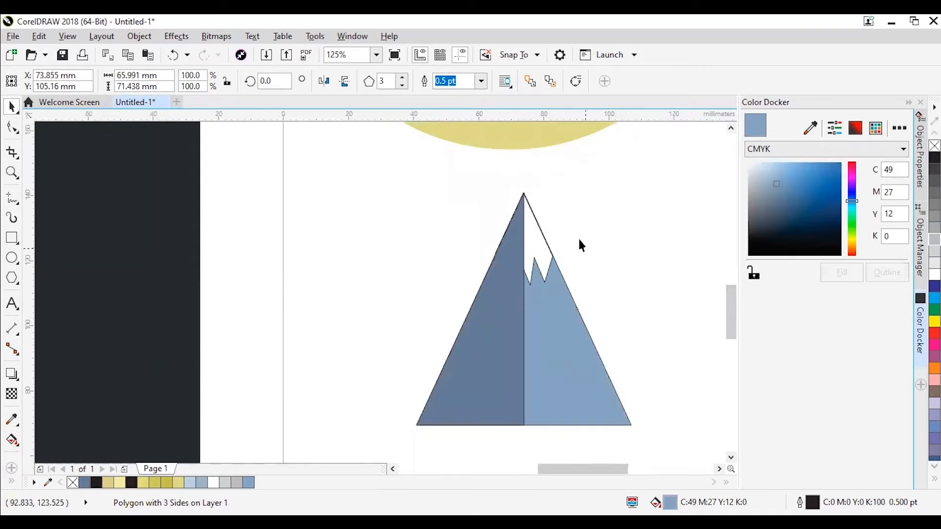
Fill the mountain's left half with black, give it 55% uniform transparency and compare the shading with the reference mountains.
{"action": "left_click", "coordinate": [490, 328]}
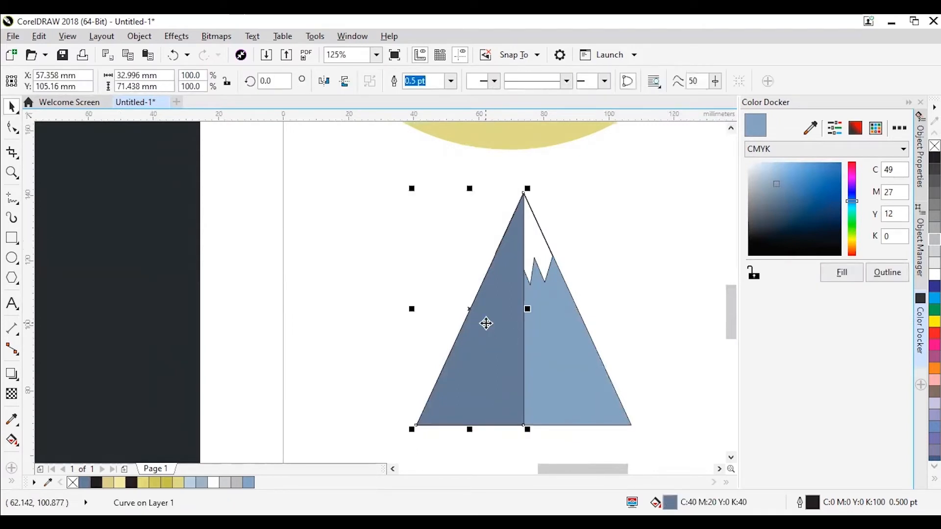
{"action": "left_click", "coordinate": [130, 482]}
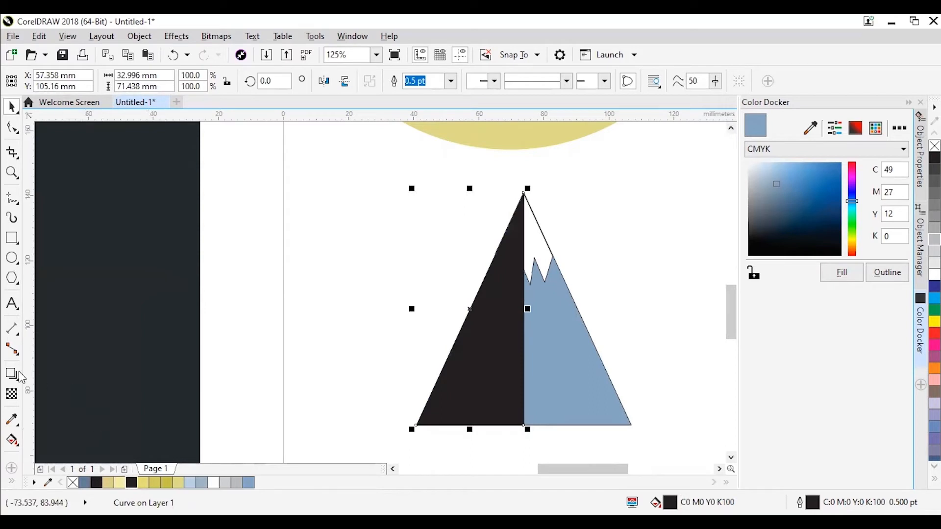
{"action": "left_click", "coordinate": [8, 396]}
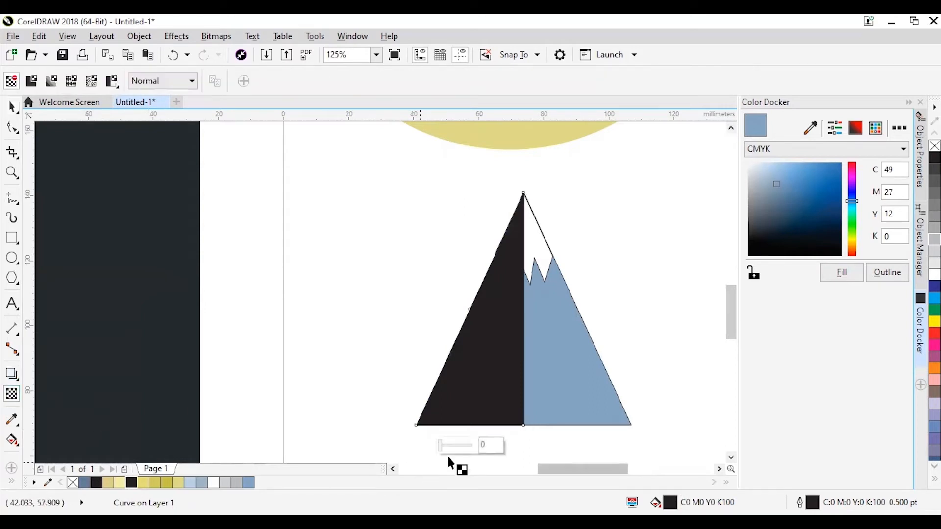
{"action": "mouse_move", "coordinate": [450, 445]}
{"action": "left_mouse_down"}
{"action": "mouse_move", "coordinate": [464, 449]}
{"action": "mouse_move", "coordinate": [458, 444]}
{"action": "left_mouse_up"}
{"action": "left_click", "coordinate": [463, 446]}
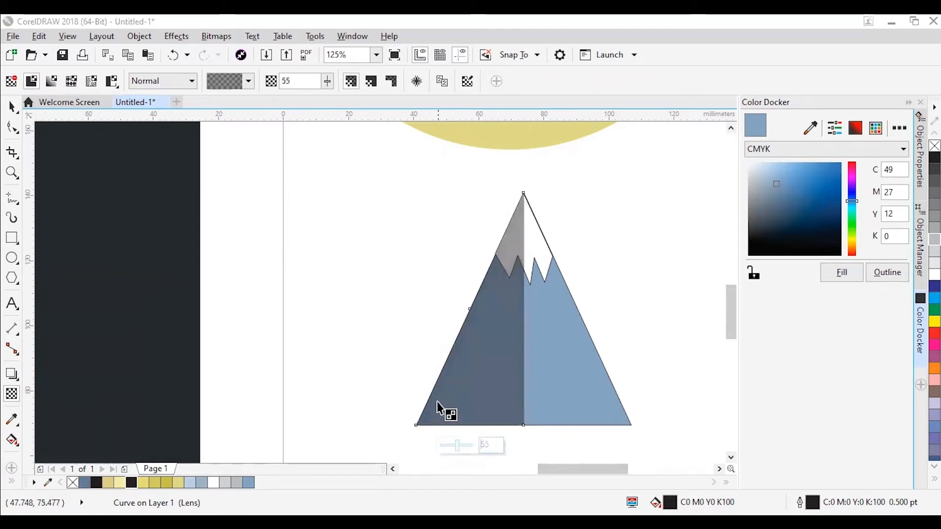
{"action": "scroll", "coordinate": [439, 406], "scroll_direction": "down", "scroll_amount": 2}
{"action": "scroll", "coordinate": [123, 277], "scroll_direction": "up", "scroll_amount": 2}
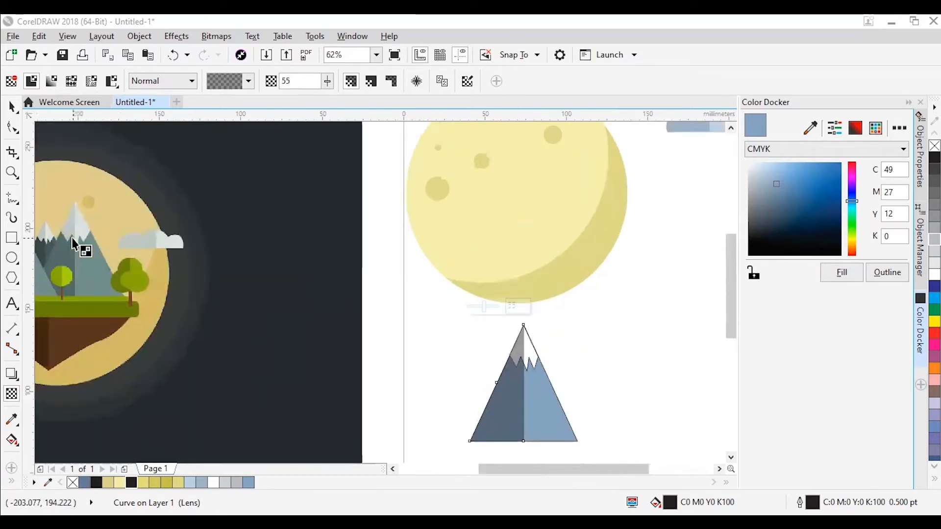
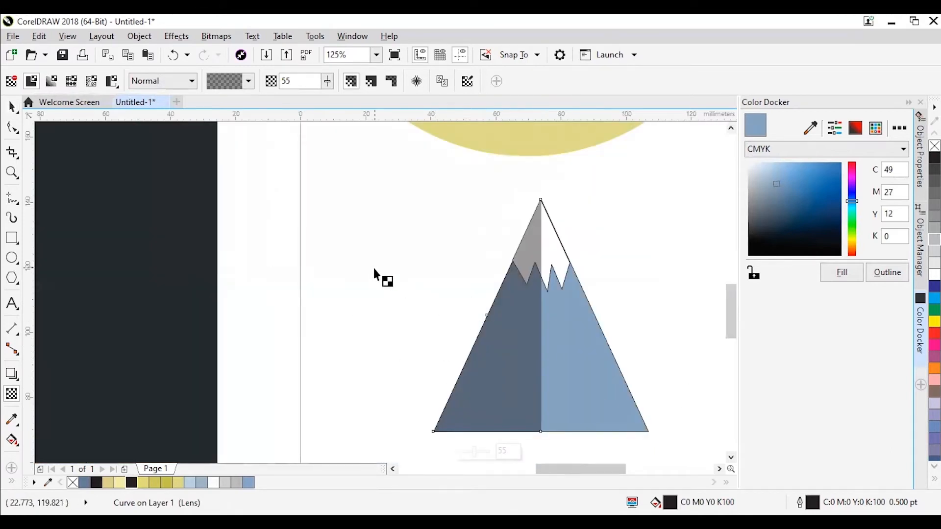
Remove the outlines from all three mountain shapes.
{"action": "left_click", "coordinate": [454, 310]}
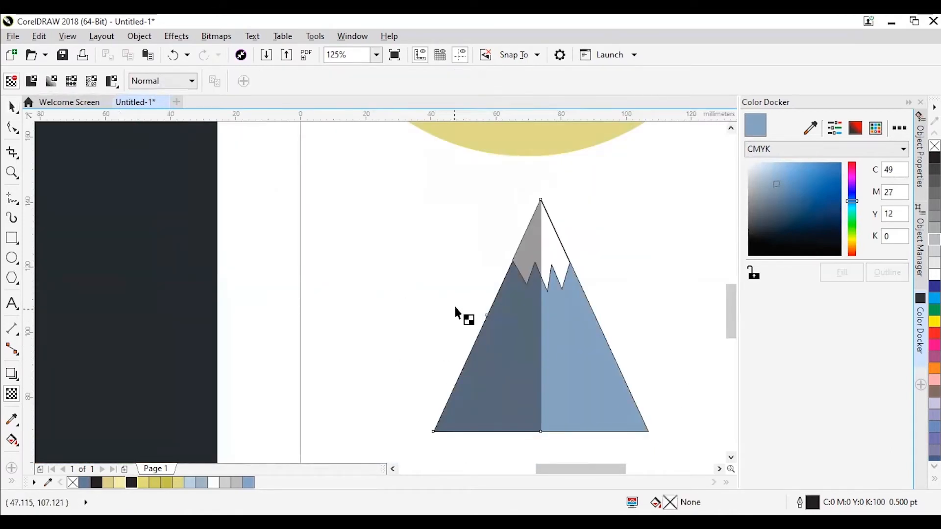
{"action": "key", "text": "space"}
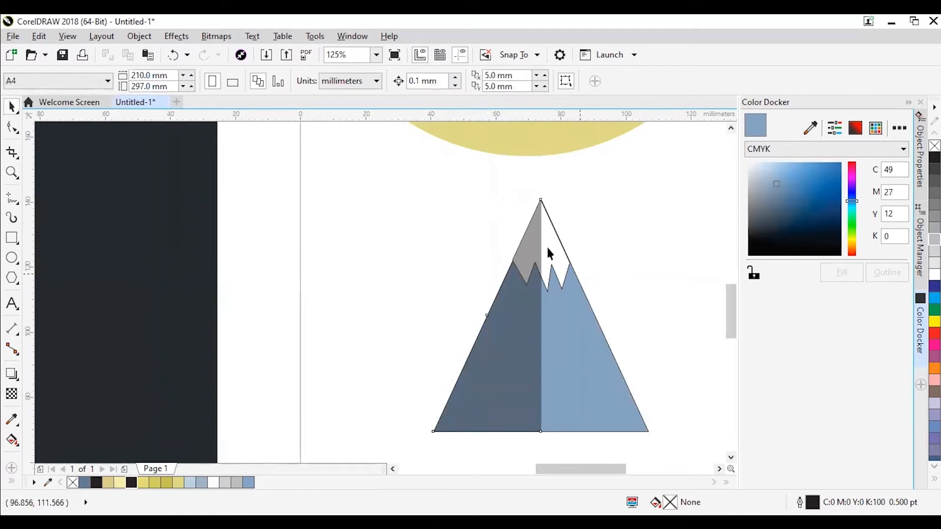
{"action": "left_click_drag", "start_coordinate": [385, 157], "coordinate": [665, 449]}
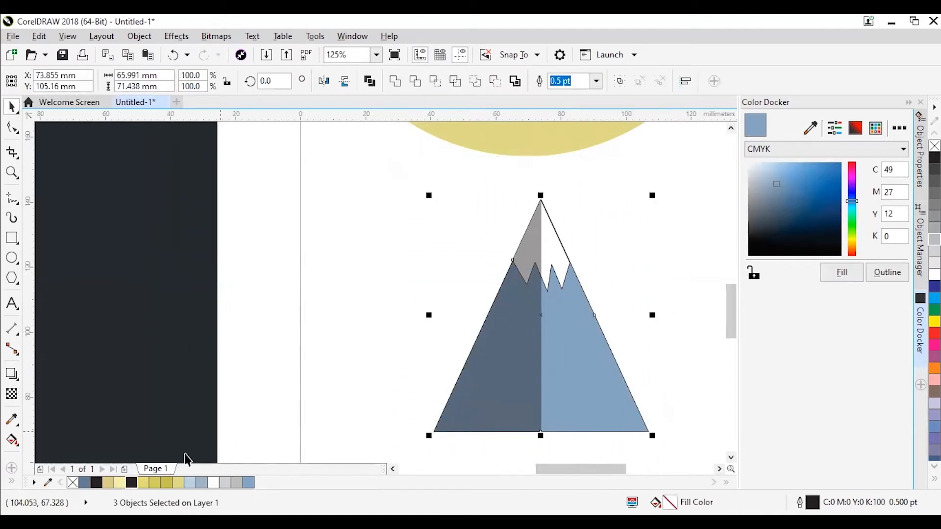
{"action": "right_click", "coordinate": [72, 483]}
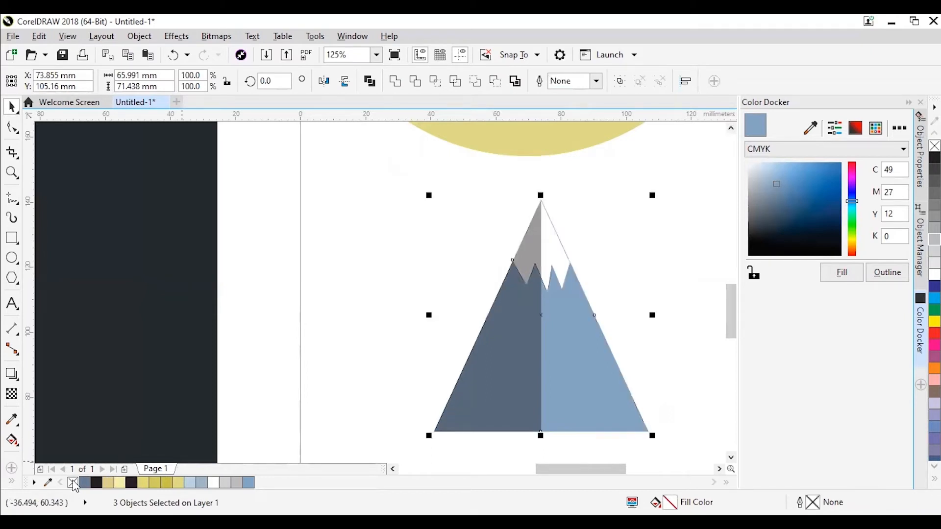
Nudge the white snowcap up 0.4 mm to cover the blue sliver along the peak's right edge.
{"action": "scroll", "coordinate": [401, 277], "scroll_direction": "down", "scroll_amount": 2}
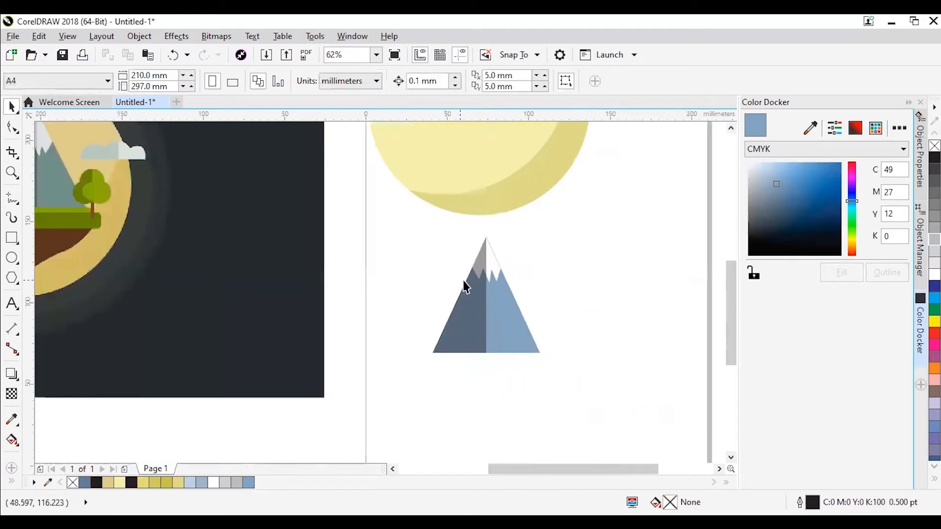
{"action": "scroll", "coordinate": [499, 264], "scroll_direction": "up", "scroll_amount": 6}
{"action": "scroll", "coordinate": [453, 214], "scroll_direction": "down", "scroll_amount": 1}
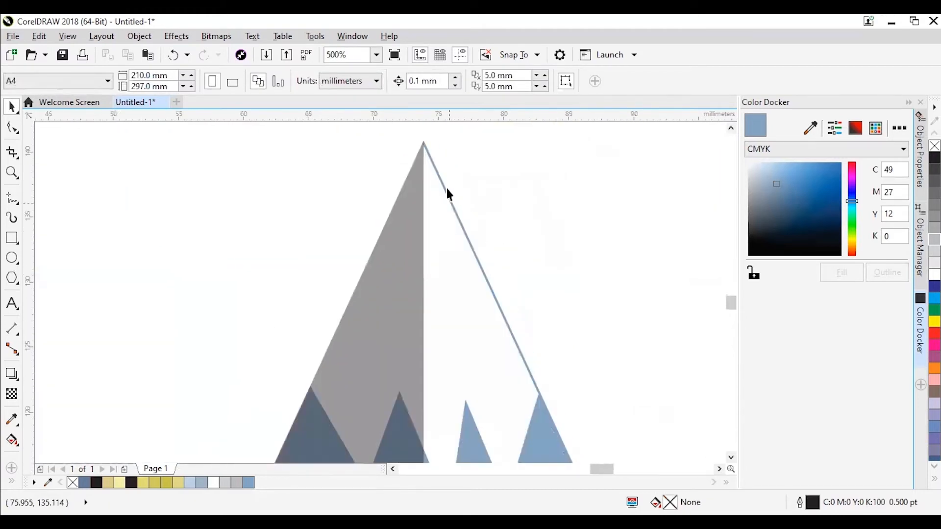
{"action": "left_click", "coordinate": [433, 219]}
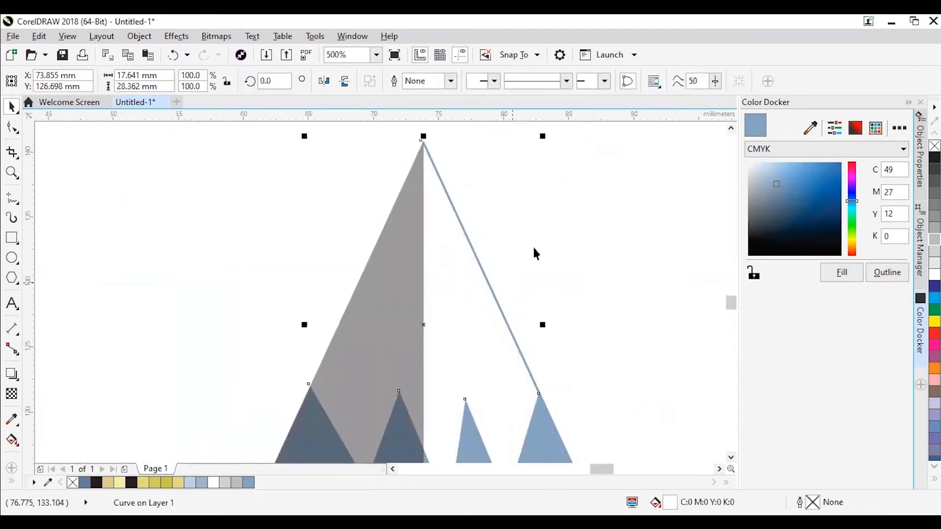
{"action": "left_click", "coordinate": [508, 353]}
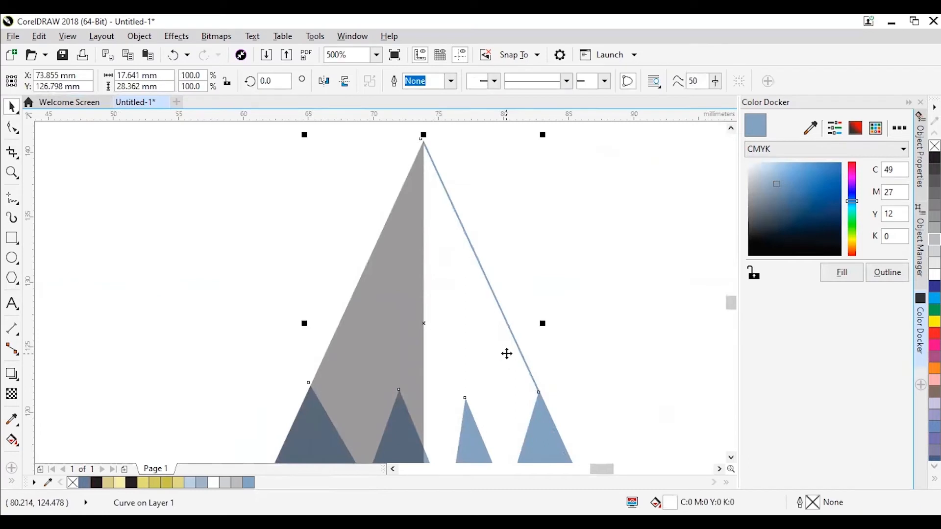
{"action": "key", "text": "Up"}
{"action": "key", "text": "Up"}
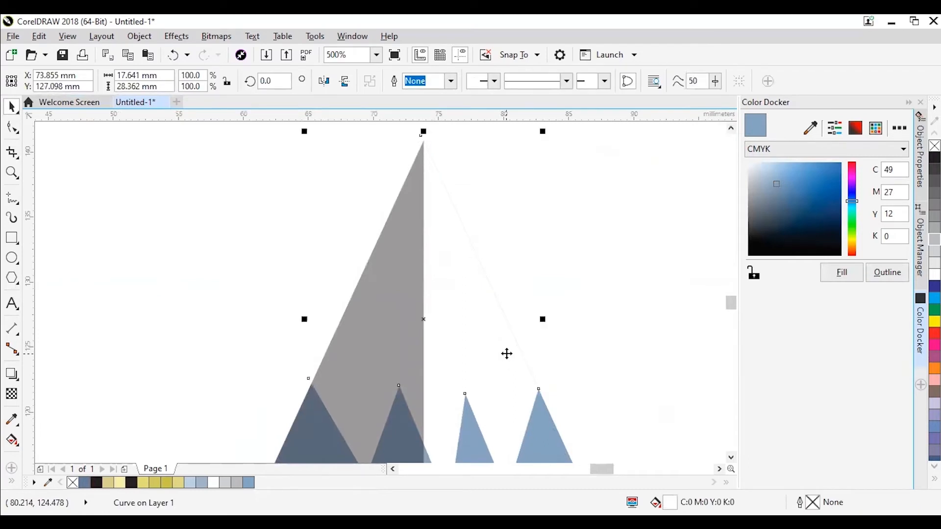
{"action": "scroll", "coordinate": [483, 332], "scroll_direction": "down", "scroll_amount": 2}
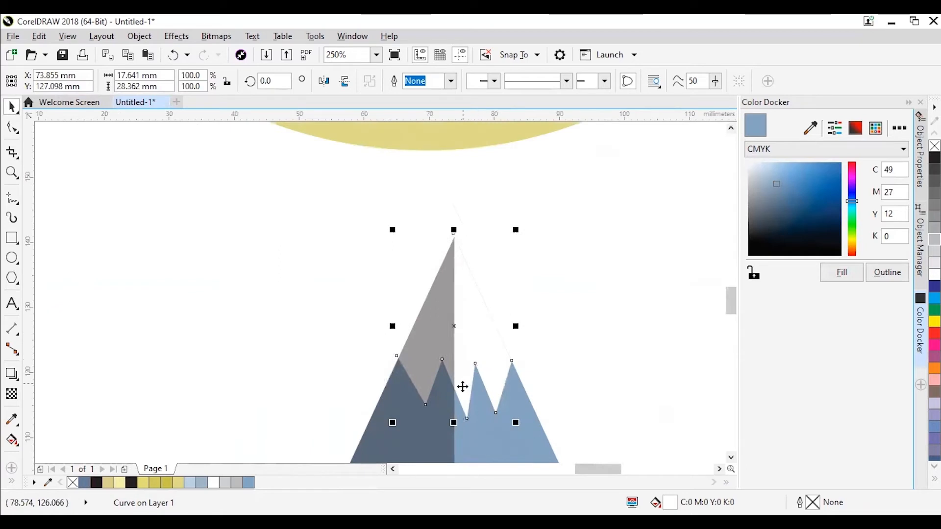
{"action": "scroll", "coordinate": [461, 392], "scroll_direction": "up", "scroll_amount": 4}
{"action": "scroll", "coordinate": [460, 400], "scroll_direction": "down", "scroll_amount": 4}
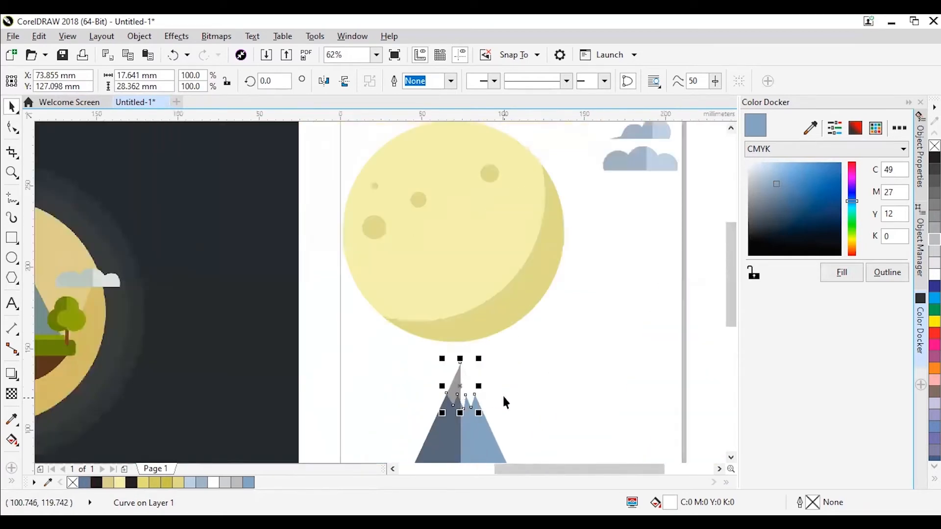
Group the snowcap, the dark left half and the blue triangle into one mountain object.
{"action": "left_click", "coordinate": [567, 349]}
{"action": "scroll", "coordinate": [559, 365], "scroll_direction": "down", "scroll_amount": 2}
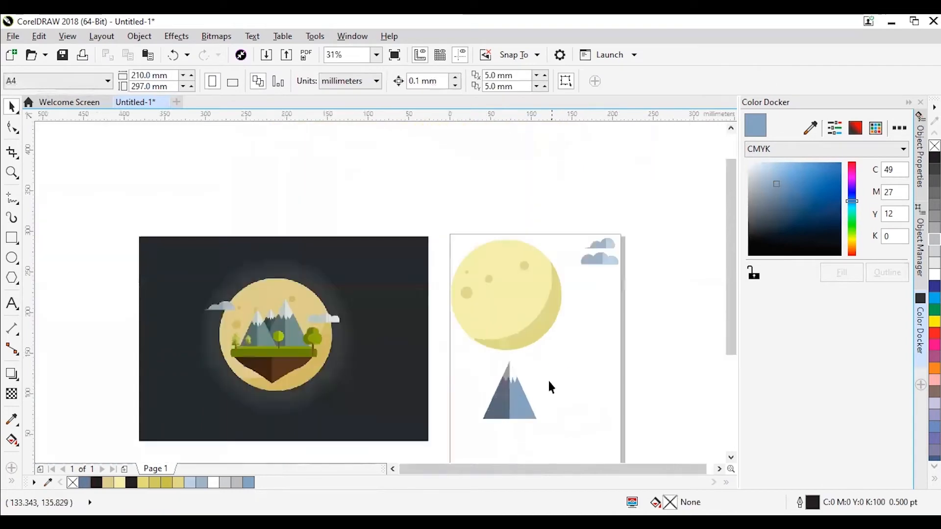
{"action": "scroll", "coordinate": [514, 382], "scroll_direction": "up", "scroll_amount": 2}
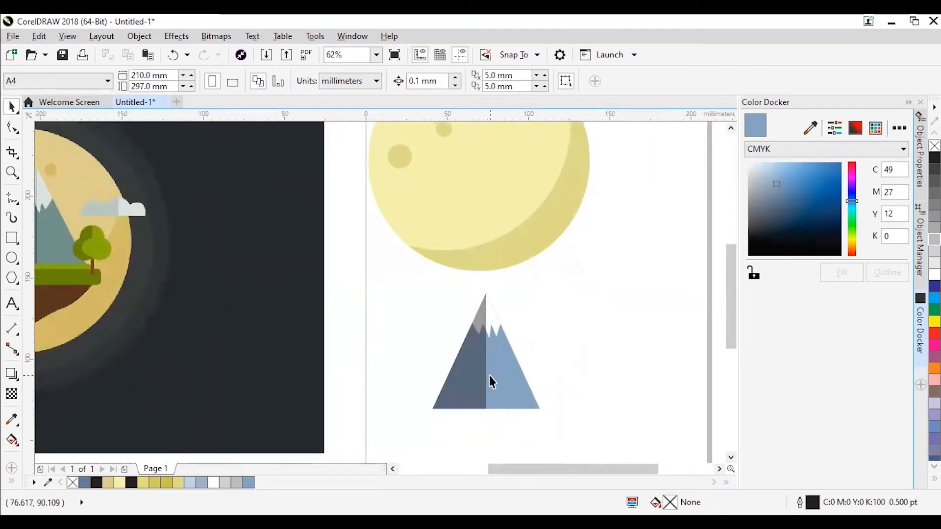
{"action": "left_click_drag", "start_coordinate": [594, 438], "coordinate": [443, 334]}
{"action": "left_click_drag", "start_coordinate": [389, 281], "coordinate": [378, 273]}
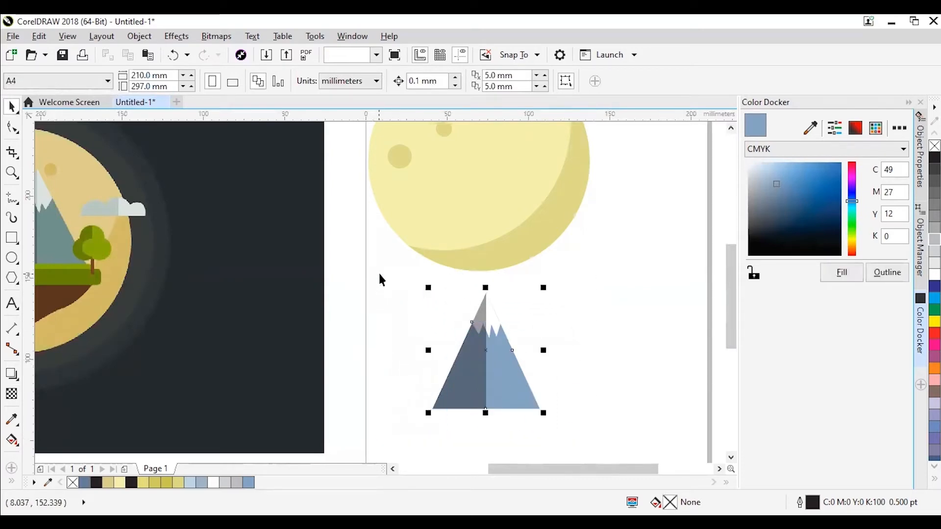
{"action": "right_click", "coordinate": [485, 370]}
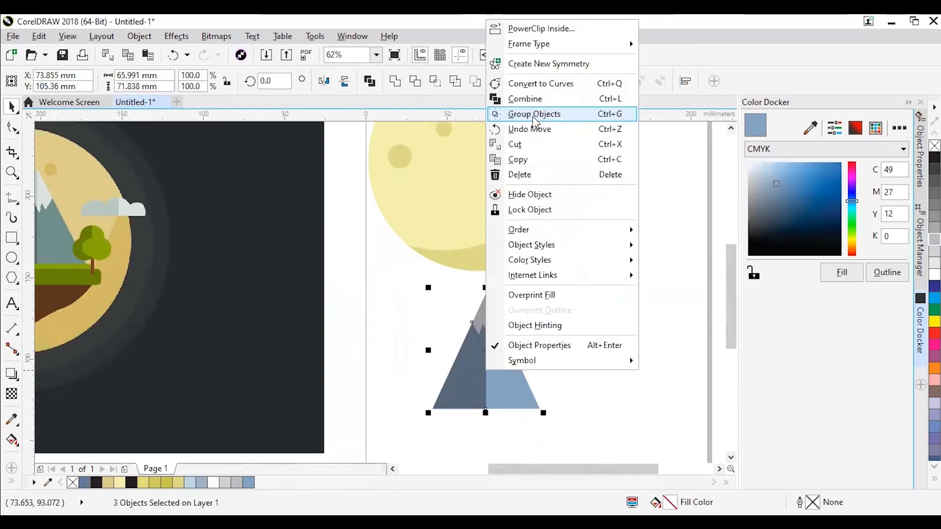
{"action": "left_click", "coordinate": [535, 122]}
Check the arrangement of the reference mountains and move the mountain group left by about 29 mm, keeping its height.
{"action": "scroll", "coordinate": [452, 412], "scroll_direction": "down", "scroll_amount": 2}
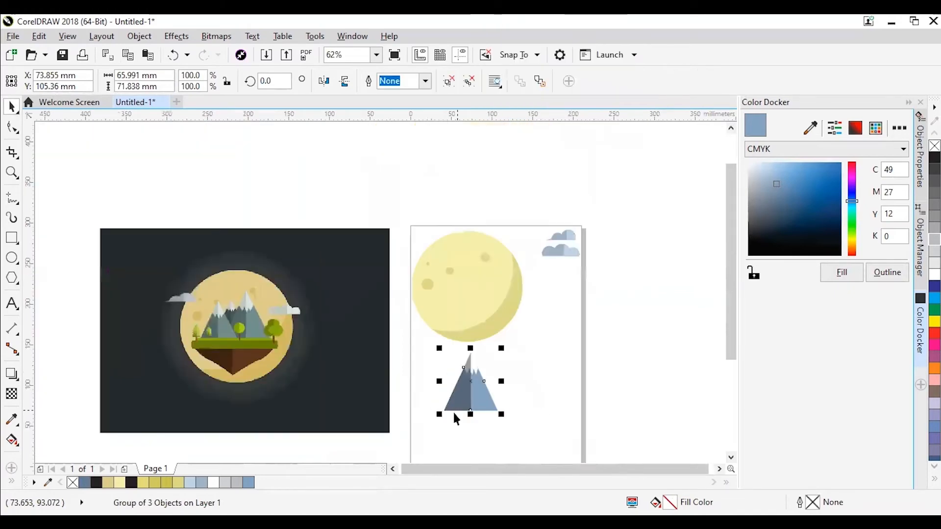
{"action": "scroll", "coordinate": [191, 311], "scroll_direction": "up", "scroll_amount": 2}
{"action": "scroll", "coordinate": [196, 316], "scroll_direction": "up", "scroll_amount": 3}
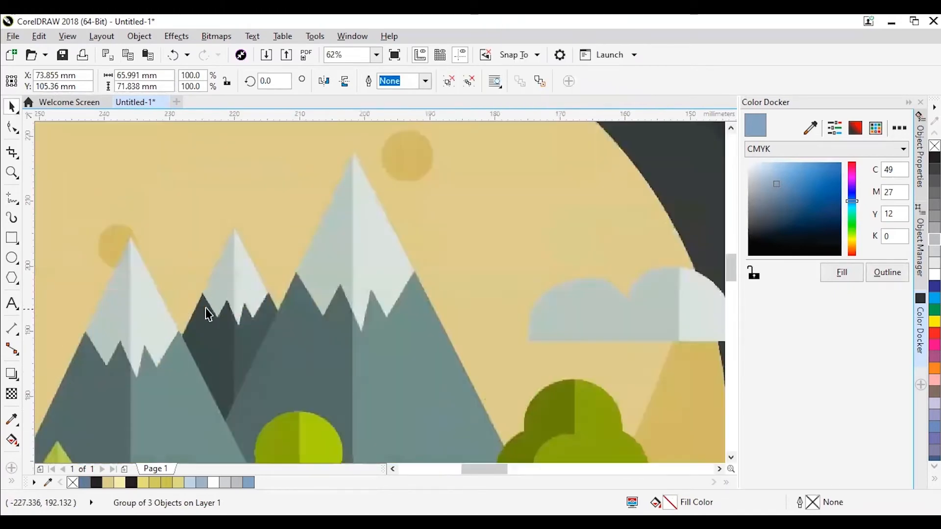
{"action": "scroll", "coordinate": [321, 299], "scroll_direction": "down", "scroll_amount": 5}
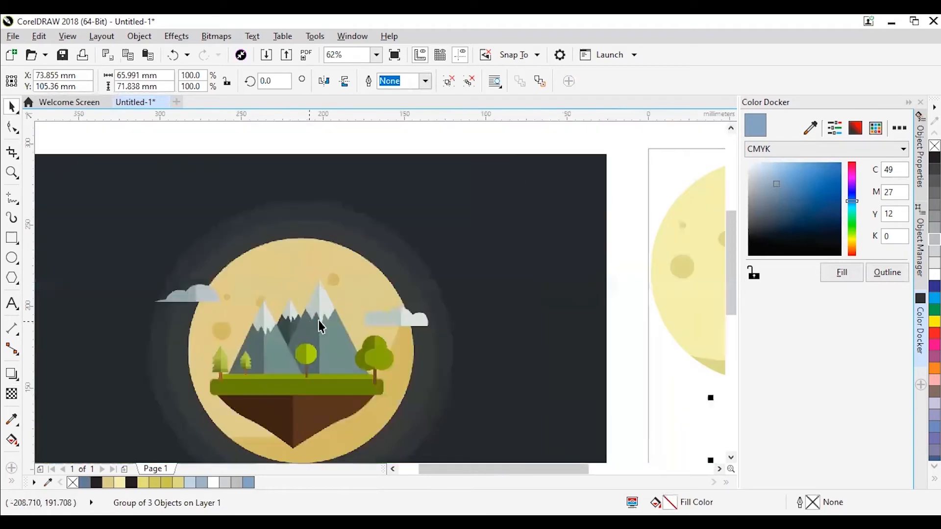
{"action": "left_click", "coordinate": [522, 388]}
{"action": "scroll", "coordinate": [488, 378], "scroll_direction": "up", "scroll_amount": 1}
{"action": "left_click", "coordinate": [461, 367]}
{"action": "scroll", "coordinate": [448, 376], "scroll_direction": "up", "scroll_amount": 3}
{"action": "left_click_drag", "start_coordinate": [447, 375], "coordinate": [410, 380]}
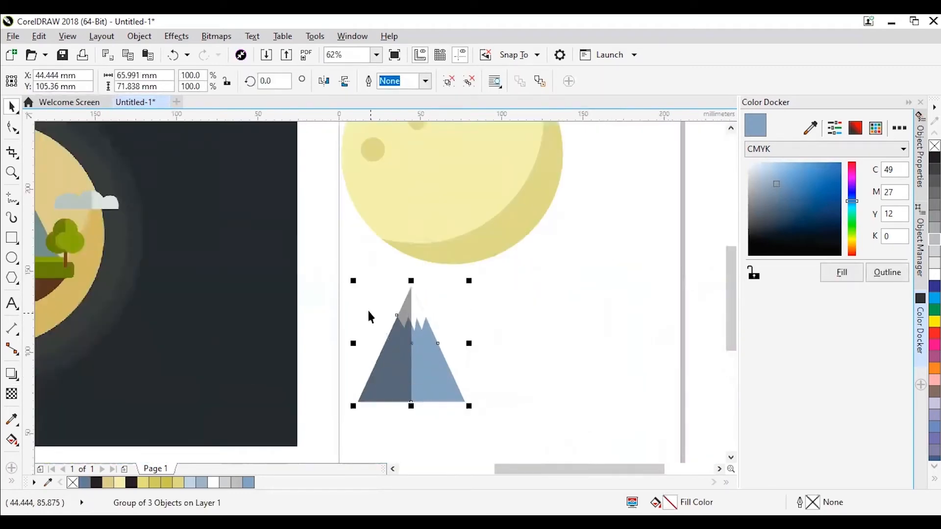
{"action": "left_click", "coordinate": [367, 310]}
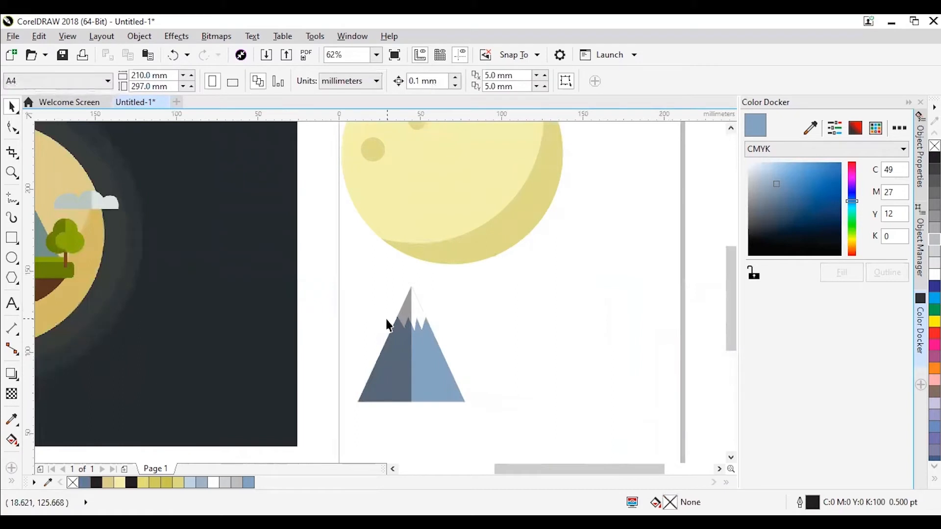
Duplicate the mountain group about 72 mm to its right at the same height.
{"action": "left_click", "coordinate": [421, 362]}
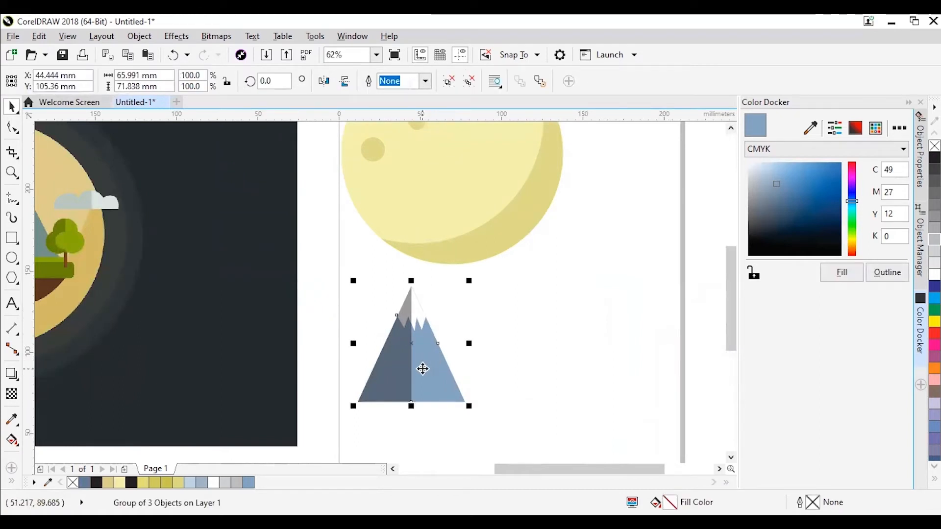
{"action": "left_click_drag", "start_coordinate": [423, 369], "coordinate": [541, 373]}
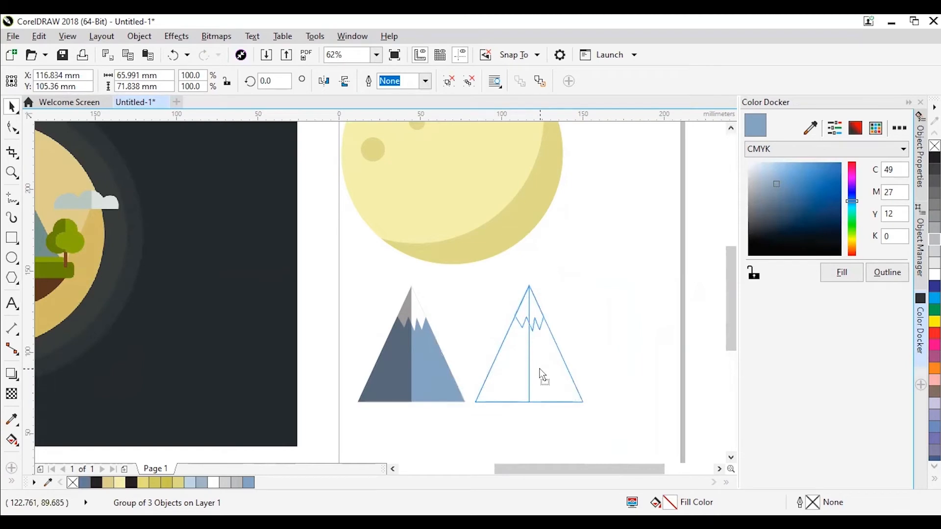
{"action": "left_click_drag", "start_coordinate": [543, 377], "coordinate": [544, 375]}
{"action": "left_click", "coordinate": [619, 338]}
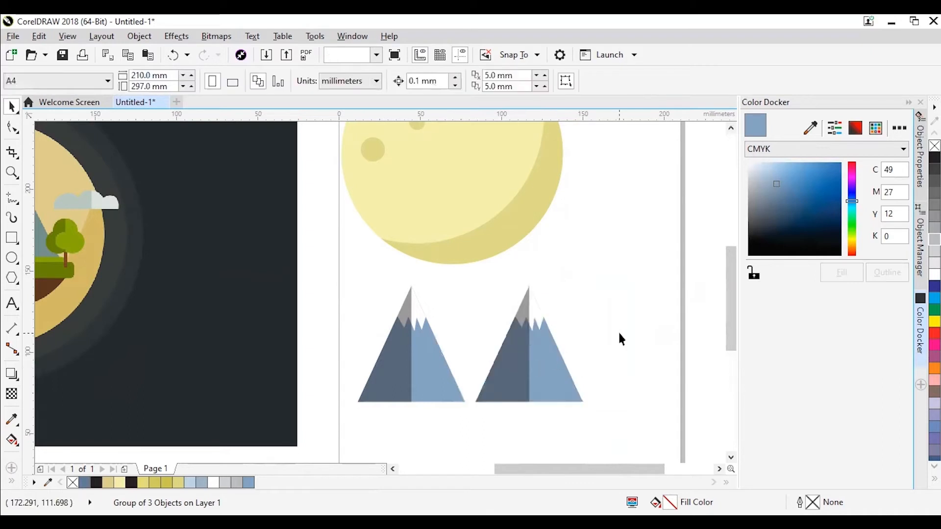
Shift the second mountain about 6 mm closer to the first and duplicate it about 68 mm to its right.
{"action": "scroll", "coordinate": [553, 361], "scroll_direction": "down", "scroll_amount": 3}
{"action": "scroll", "coordinate": [518, 357], "scroll_direction": "up", "scroll_amount": 3}
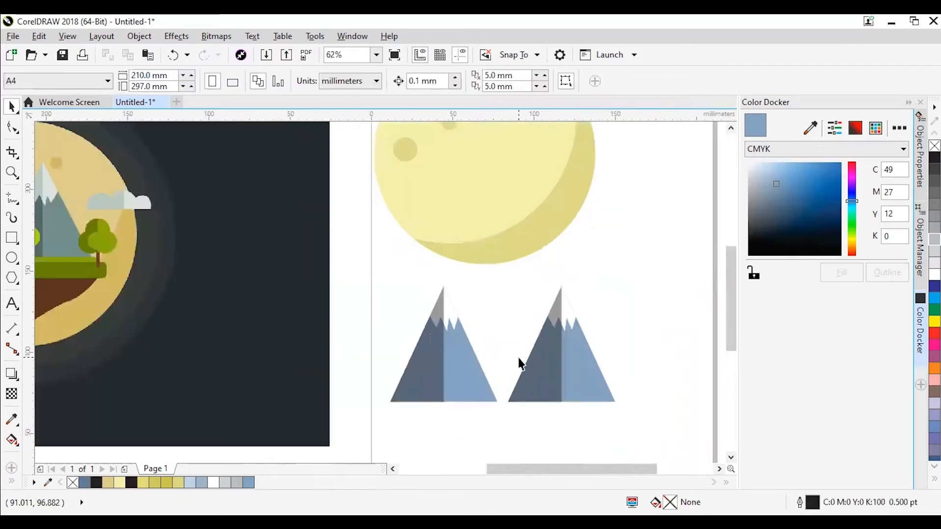
{"action": "scroll", "coordinate": [519, 357], "scroll_direction": "down", "scroll_amount": 2}
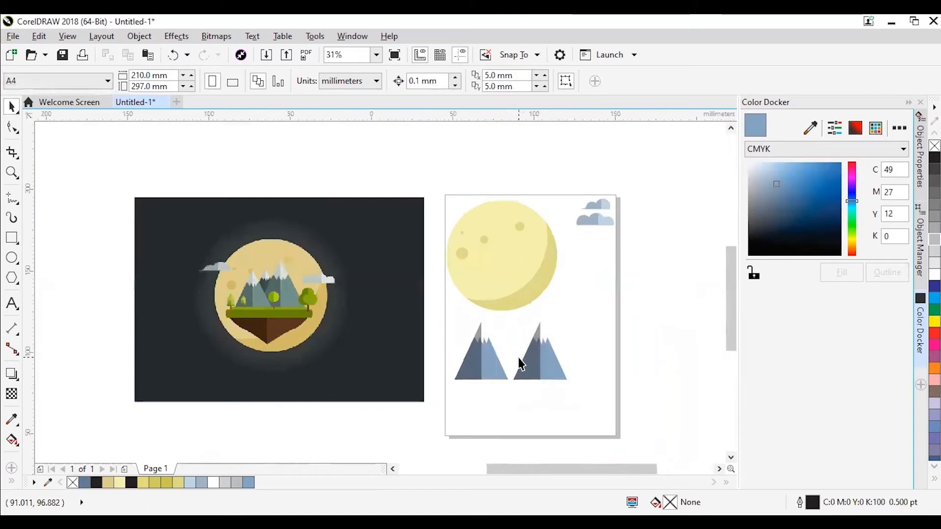
{"action": "scroll", "coordinate": [518, 357], "scroll_direction": "up", "scroll_amount": 2}
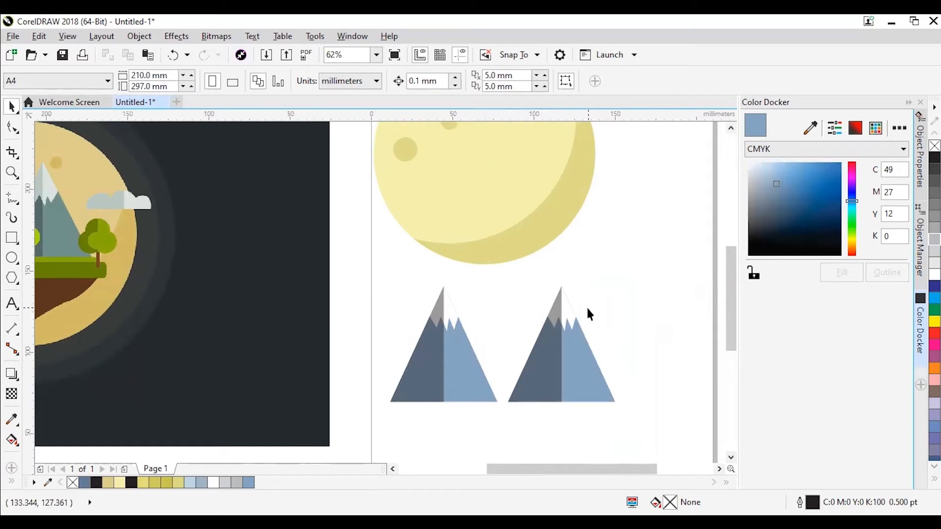
{"action": "scroll", "coordinate": [585, 307], "scroll_direction": "down", "scroll_amount": 2}
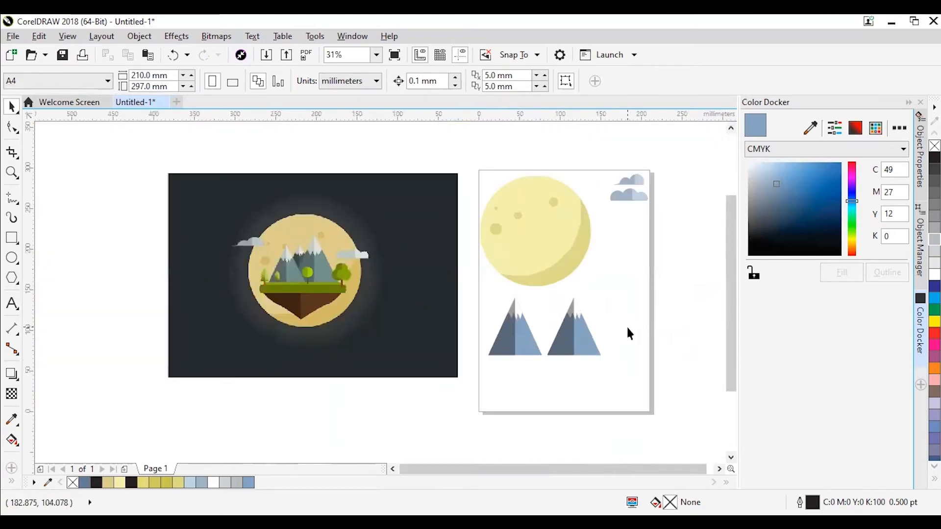
{"action": "scroll", "coordinate": [623, 343], "scroll_direction": "up", "scroll_amount": 2}
{"action": "left_click", "coordinate": [551, 346]}
{"action": "left_click_drag", "start_coordinate": [551, 346], "coordinate": [635, 344]}
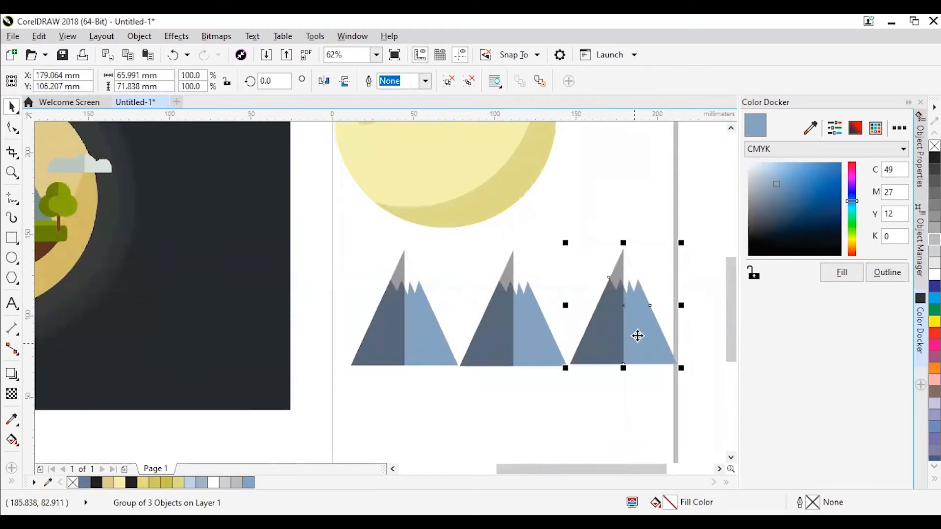
{"action": "left_click", "coordinate": [634, 218]}
{"action": "scroll", "coordinate": [567, 314], "scroll_direction": "down", "scroll_amount": 2}
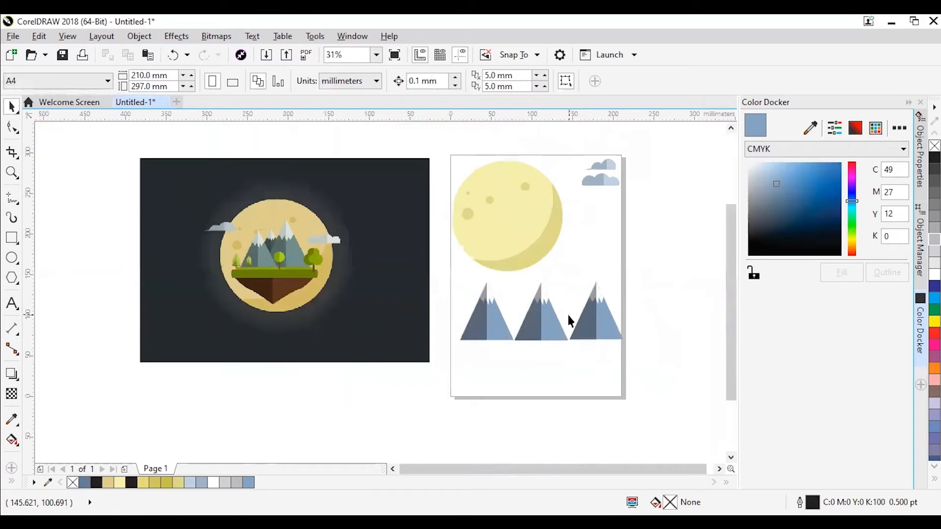
Select all three mountains and nudge them left together by about 5 mm.
{"action": "left_click_drag", "start_coordinate": [641, 354], "coordinate": [442, 270]}
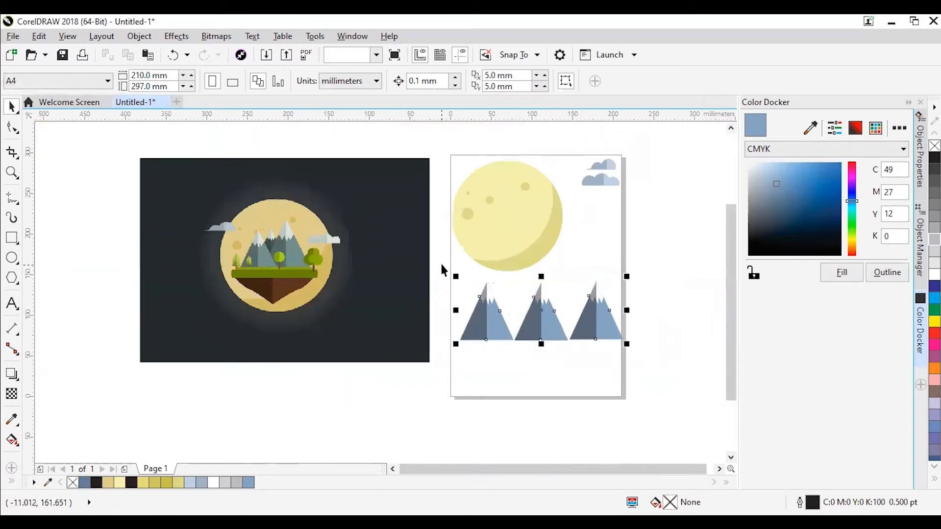
{"action": "key", "text": "Left"}
{"action": "key", "text": "Left"}
{"action": "key", "text": "Left"}
{"action": "key", "text": "Left"}
{"action": "key", "text": "Left"}
{"action": "key", "text": "Left"}
{"action": "key", "text": "Left"}
{"action": "key", "text": "Left"}
{"action": "key", "text": "Left"}
{"action": "key", "text": "Left"}
{"action": "key", "text": "Left"}
{"action": "key", "text": "Left"}
{"action": "key", "text": "Left"}
{"action": "key", "text": "Left"}
{"action": "key", "text": "Left"}
{"action": "key", "text": "Left"}
{"action": "key", "text": "Left"}
{"action": "key", "text": "Left"}
{"action": "key", "text": "Left"}
{"action": "key", "text": "Left"}
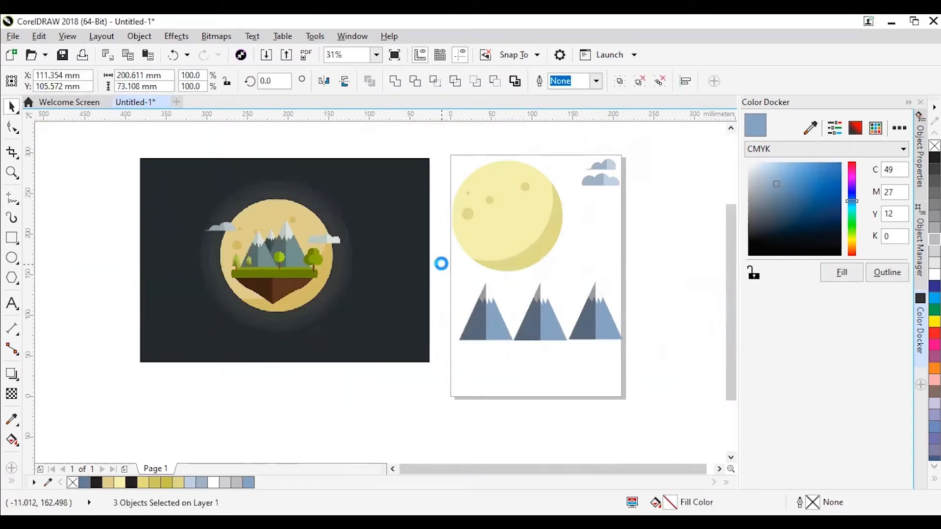
{"action": "key", "text": "Left"}
{"action": "key", "text": "Left"}
{"action": "key", "text": "Left"}
{"action": "key", "text": "Left"}
{"action": "key", "text": "Left"}
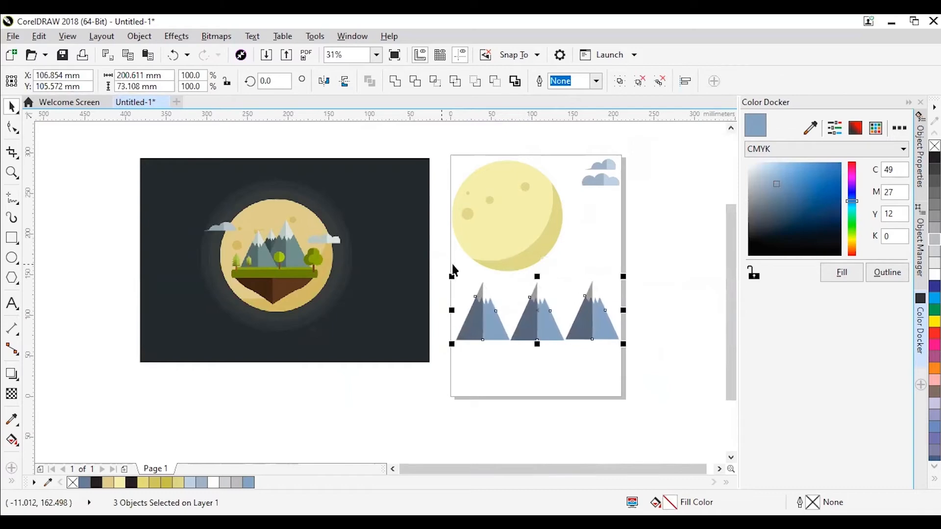
Scale the rightmost mountain up proportionally to about 134%, keeping its lower-left corner in place.
{"action": "left_click", "coordinate": [693, 309]}
{"action": "left_click", "coordinate": [591, 325]}
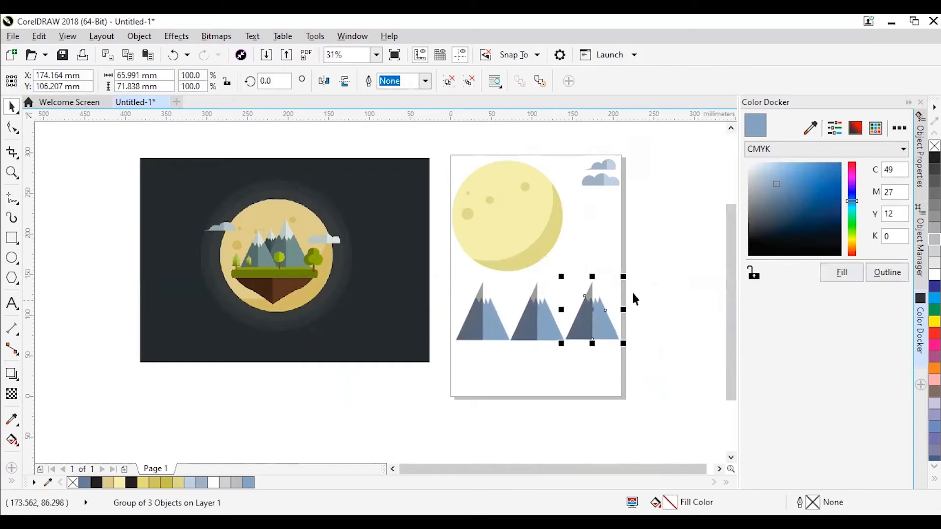
{"action": "left_click_drag", "start_coordinate": [626, 279], "coordinate": [645, 248]}
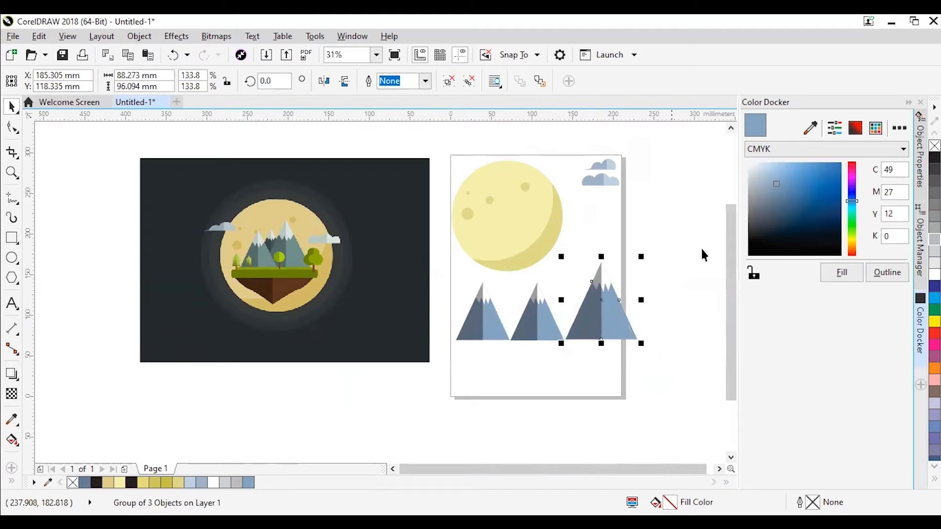
{"action": "left_click", "coordinate": [713, 219]}
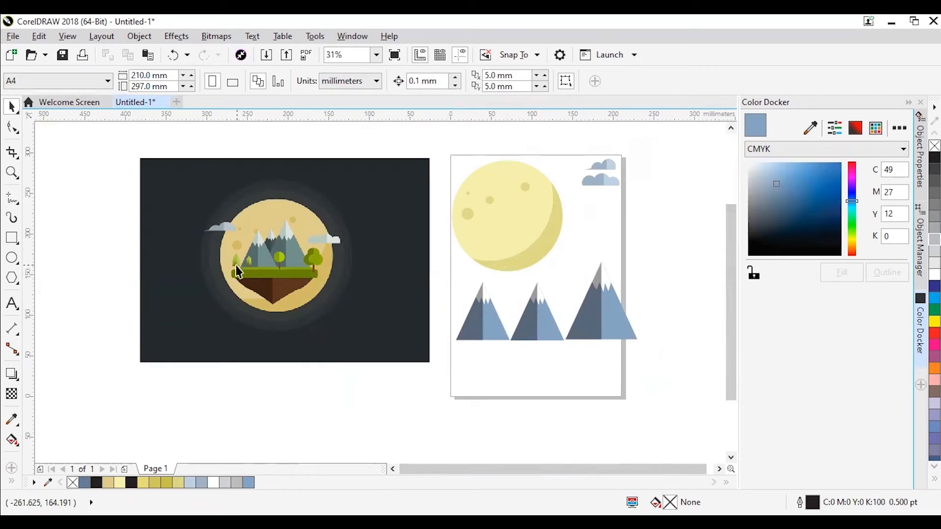
Check the reference pine trees and draw a three-sided polygon about 23.5 by 9.2 mm below the first mountain.
{"action": "scroll", "coordinate": [214, 252], "scroll_direction": "up", "scroll_amount": 5}
{"action": "scroll", "coordinate": [227, 256], "scroll_direction": "up", "scroll_amount": 2}
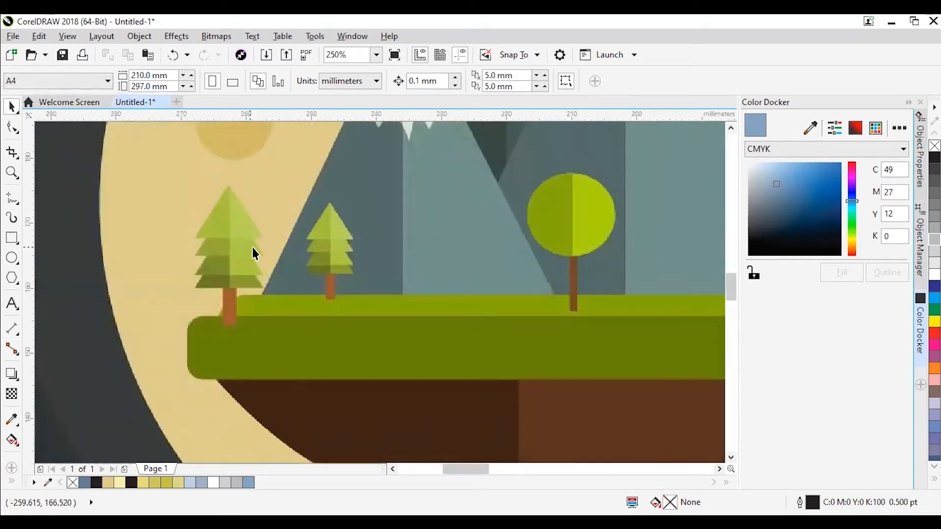
{"action": "scroll", "coordinate": [253, 254], "scroll_direction": "down", "scroll_amount": 5}
{"action": "scroll", "coordinate": [572, 289], "scroll_direction": "up", "scroll_amount": 2}
{"action": "scroll", "coordinate": [521, 287], "scroll_direction": "down", "scroll_amount": 4}
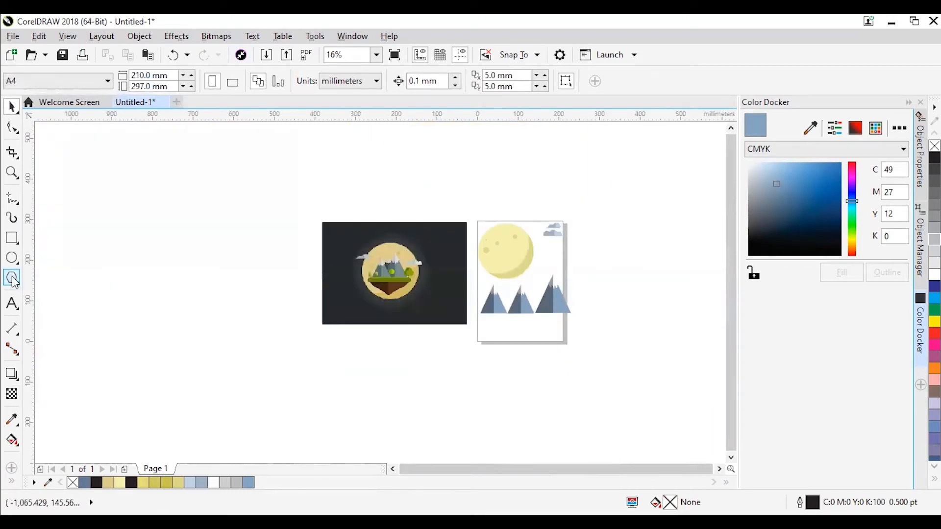
{"action": "left_click", "coordinate": [12, 278]}
{"action": "scroll", "coordinate": [497, 329], "scroll_direction": "up", "scroll_amount": 4}
{"action": "left_click_drag", "start_coordinate": [475, 331], "coordinate": [520, 349]}
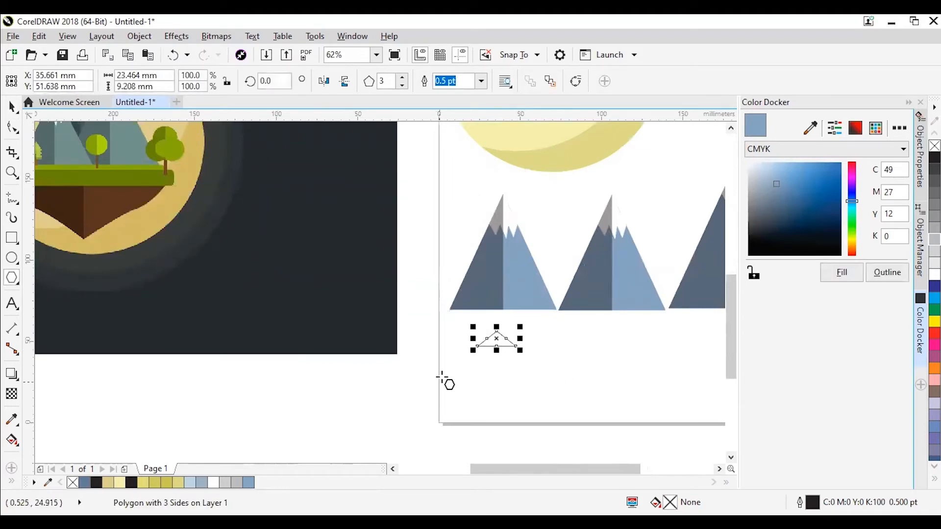
Examine the layered shape and shading of the reference pine trees and compare them with the new triangle.
{"action": "scroll", "coordinate": [455, 368], "scroll_direction": "down", "scroll_amount": 2}
{"action": "scroll", "coordinate": [478, 362], "scroll_direction": "up", "scroll_amount": 1}
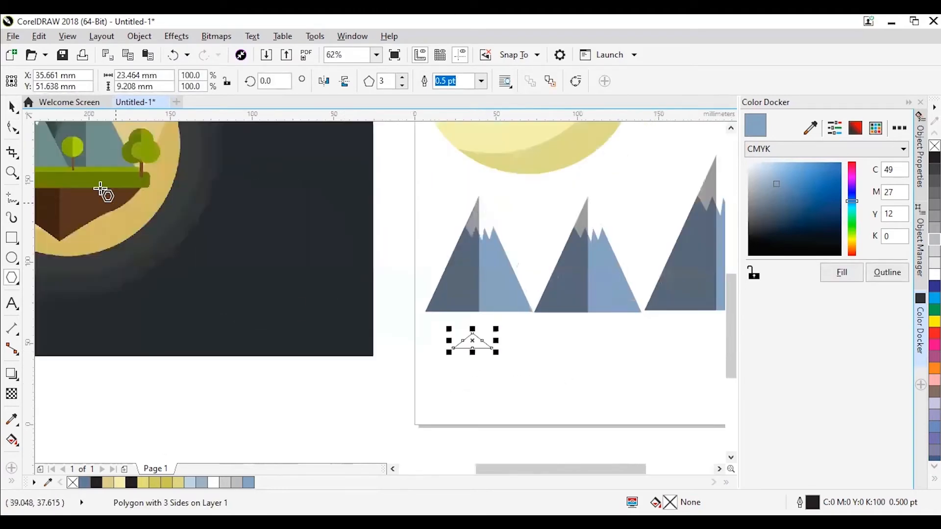
{"action": "scroll", "coordinate": [164, 216], "scroll_direction": "down", "scroll_amount": 1}
{"action": "scroll", "coordinate": [78, 196], "scroll_direction": "up", "scroll_amount": 2}
{"action": "scroll", "coordinate": [78, 196], "scroll_direction": "up", "scroll_amount": 1}
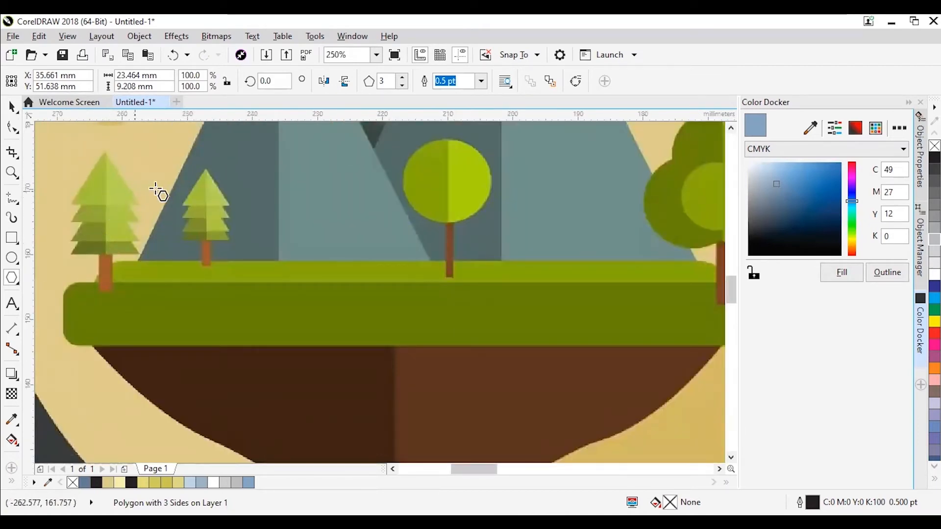
{"action": "scroll", "coordinate": [84, 228], "scroll_direction": "down", "scroll_amount": 2}
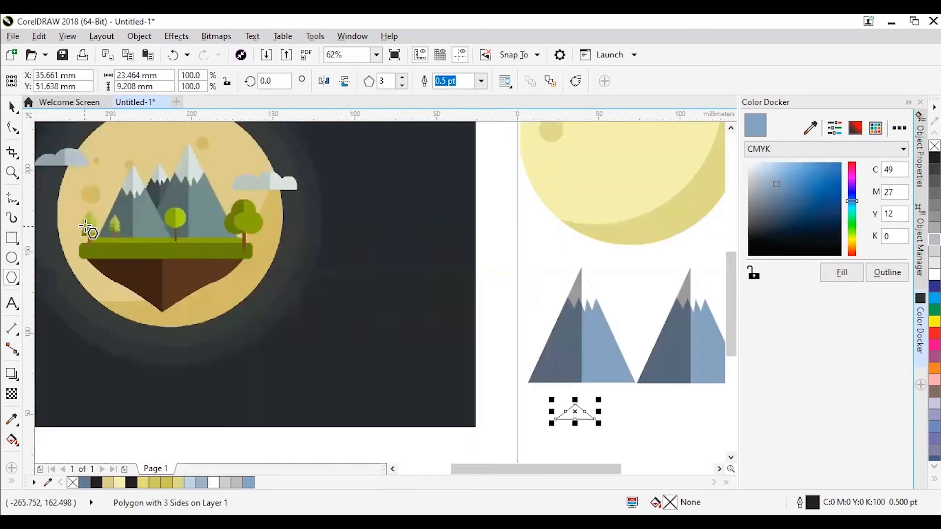
{"action": "scroll", "coordinate": [584, 449], "scroll_direction": "down", "scroll_amount": 1}
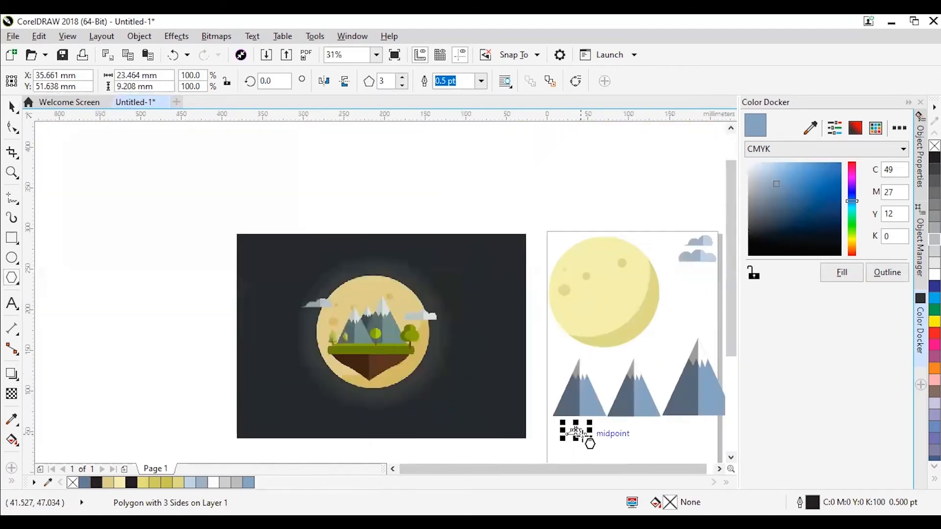
{"action": "scroll", "coordinate": [582, 437], "scroll_direction": "up", "scroll_amount": 3}
{"action": "scroll", "coordinate": [579, 434], "scroll_direction": "down", "scroll_amount": 1}
{"action": "scroll", "coordinate": [576, 434], "scroll_direction": "down", "scroll_amount": 1}
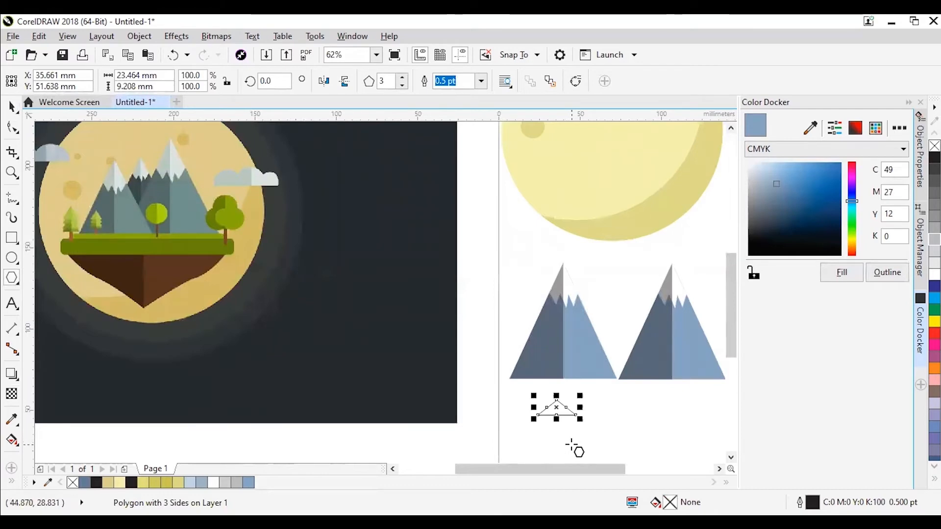
{"action": "scroll", "coordinate": [571, 445], "scroll_direction": "up", "scroll_amount": 1}
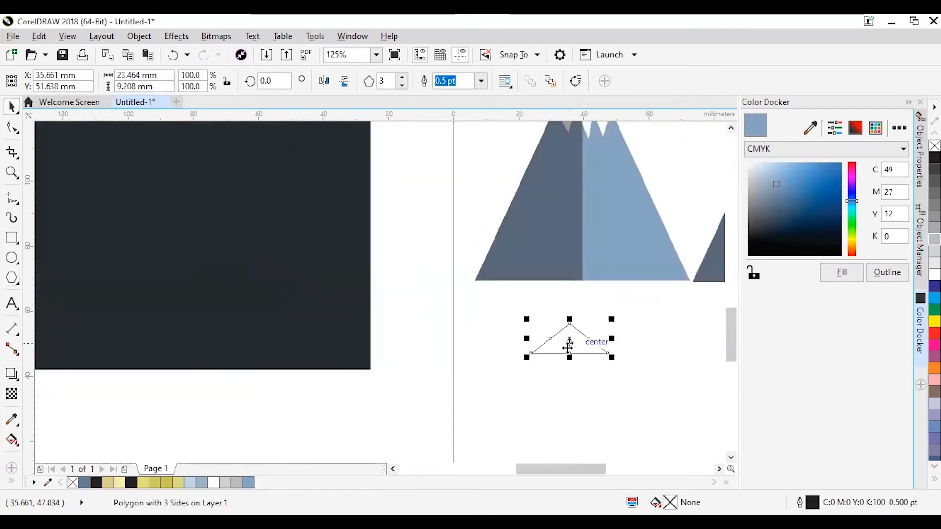
Draw a vertical freehand line from the small triangle's apex past its base and extend it slightly above the apex.
{"action": "left_click", "coordinate": [595, 291]}
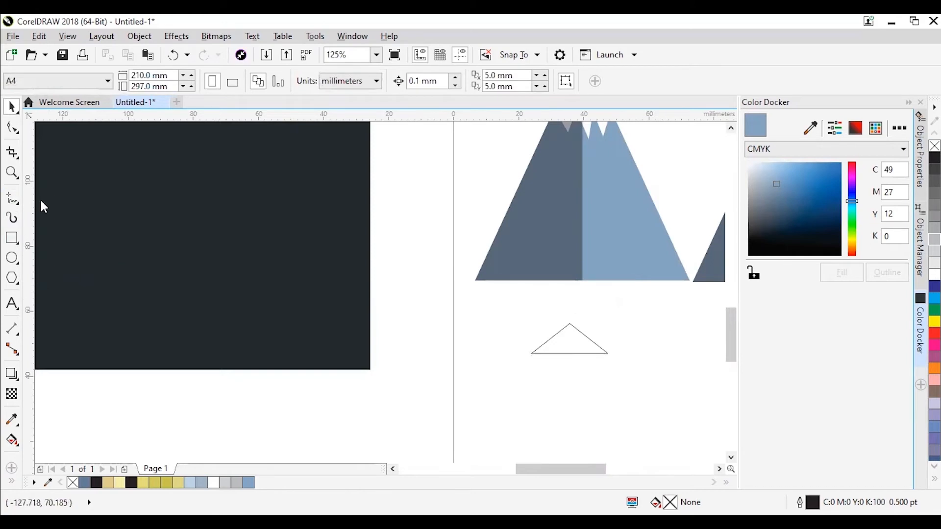
{"action": "left_click", "coordinate": [11, 199]}
{"action": "scroll", "coordinate": [582, 406], "scroll_direction": "up", "scroll_amount": 1}
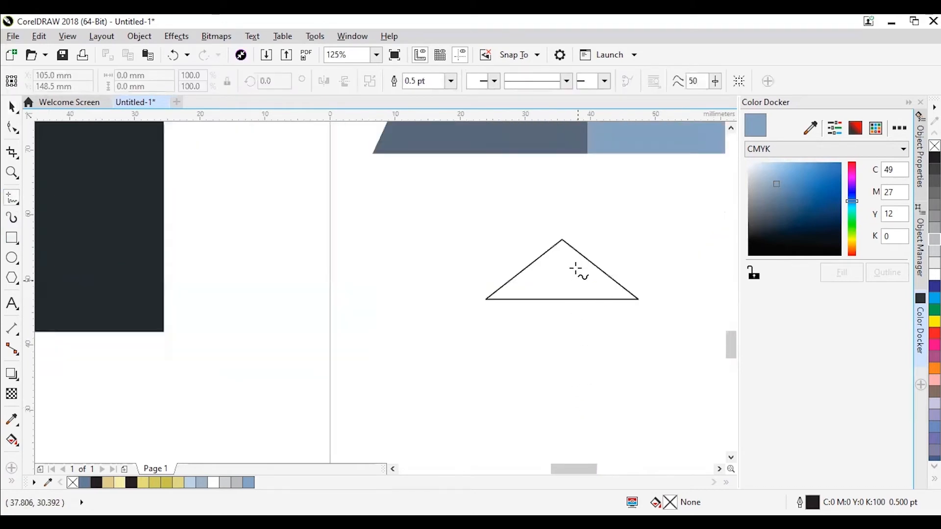
{"action": "left_click", "coordinate": [562, 240]}
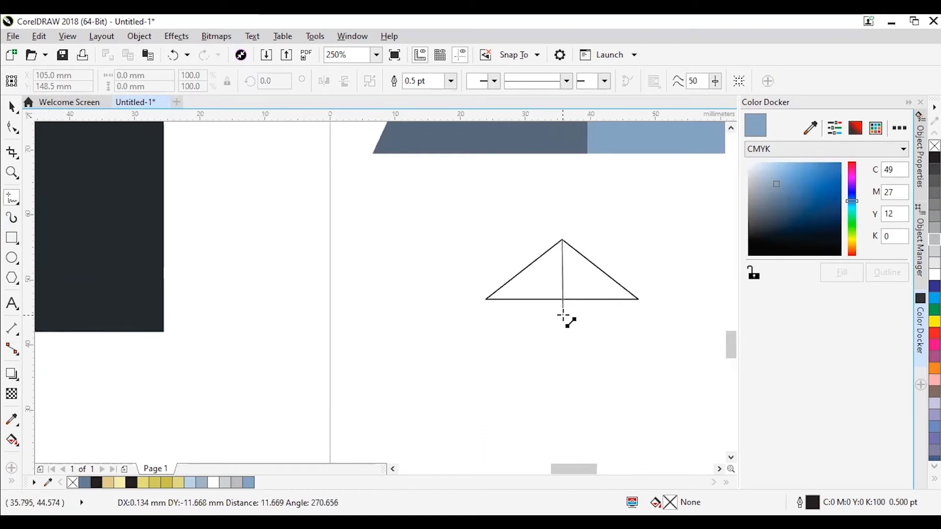
{"action": "left_click", "coordinate": [561, 310]}
{"action": "key", "text": "space"}
{"action": "left_click_drag", "start_coordinate": [562, 224], "coordinate": [561, 221]}
{"action": "left_click", "coordinate": [570, 276]}
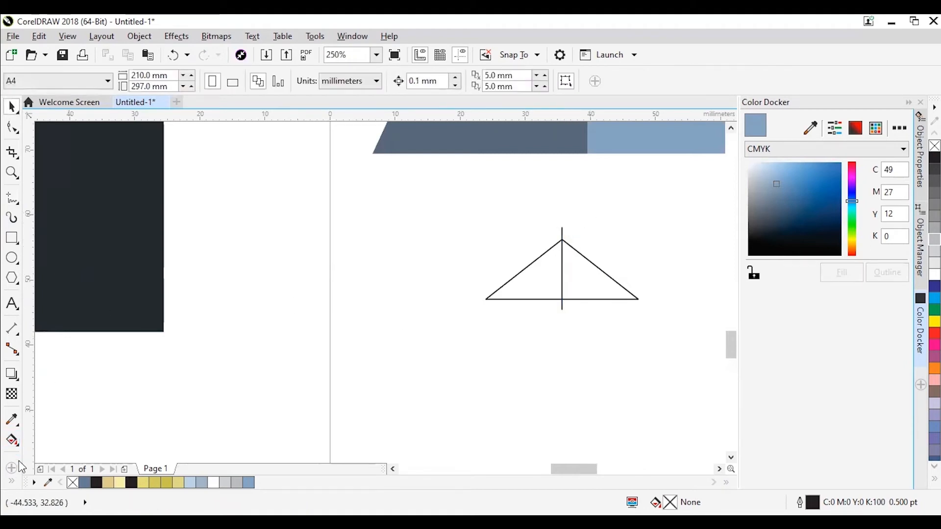
Create a separate shape from the small triangle's left half with Smart Fill.
{"action": "left_click", "coordinate": [11, 481]}
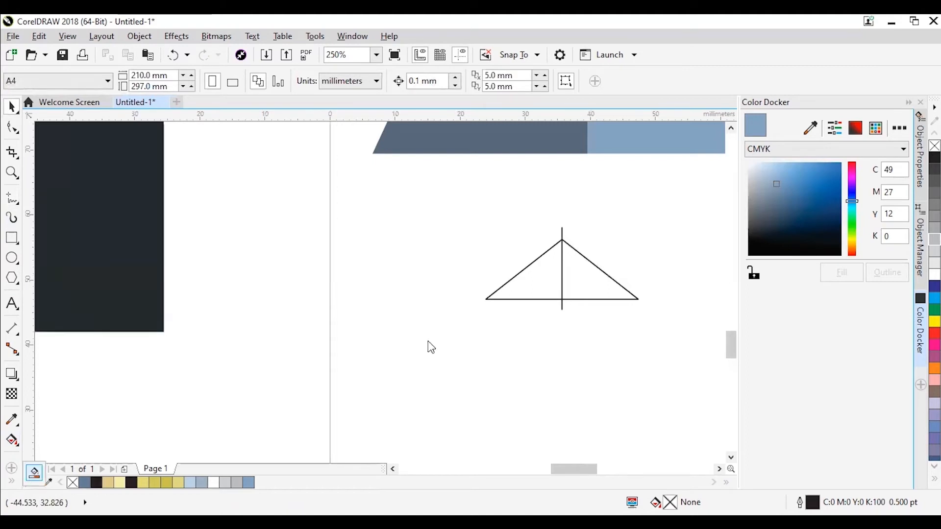
{"action": "left_click", "coordinate": [542, 279]}
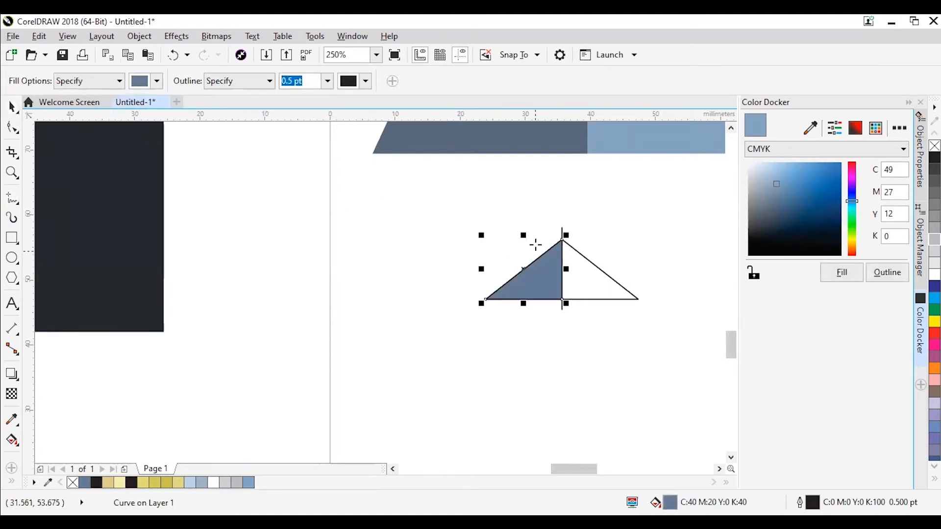
{"action": "key", "text": "space"}
{"action": "left_click", "coordinate": [587, 225]}
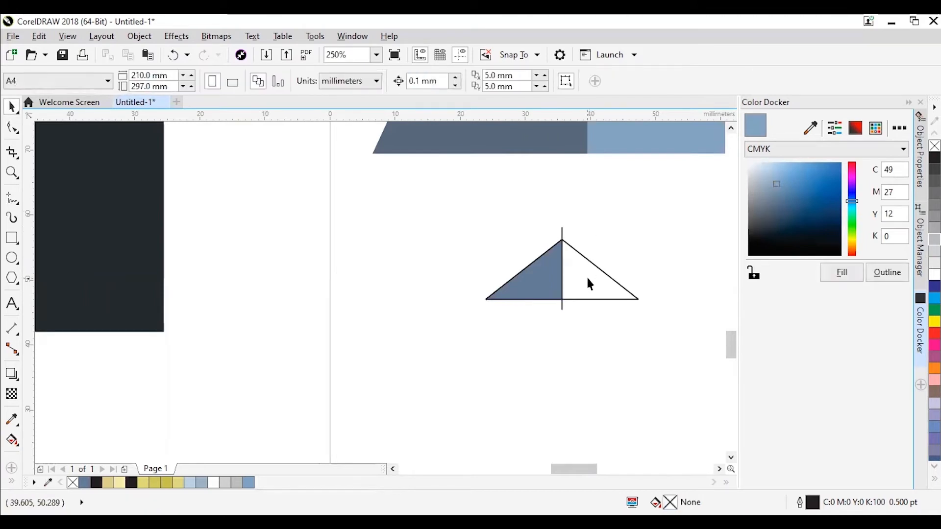
Fill the small triangle with light green C22 M0 Y58 K0.
{"action": "left_click", "coordinate": [604, 272]}
{"action": "mouse_move", "coordinate": [856, 214]}
{"action": "left_mouse_down"}
{"action": "mouse_move", "coordinate": [855, 242]}
{"action": "mouse_move", "coordinate": [853, 233]}
{"action": "left_mouse_up"}
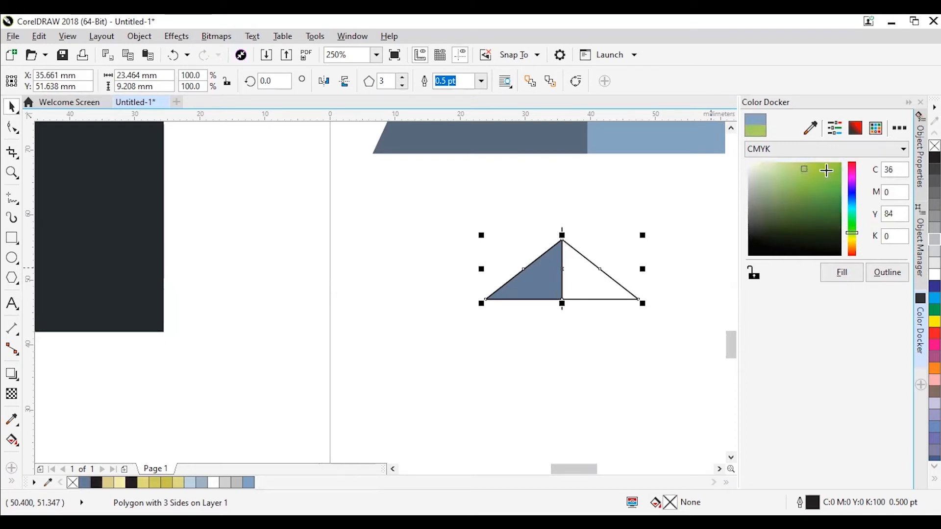
{"action": "left_click", "coordinate": [802, 173]}
{"action": "left_click", "coordinate": [787, 164]}
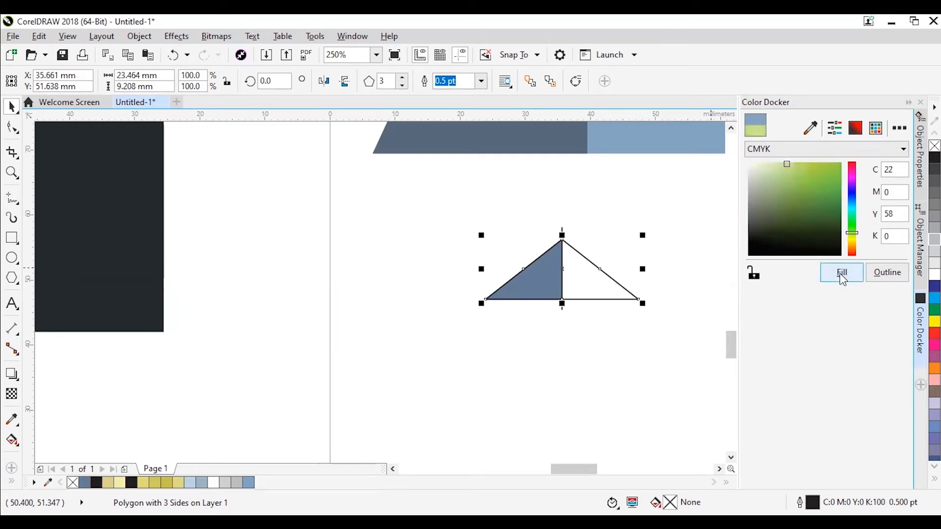
{"action": "left_click", "coordinate": [841, 275]}
{"action": "left_click", "coordinate": [614, 213]}
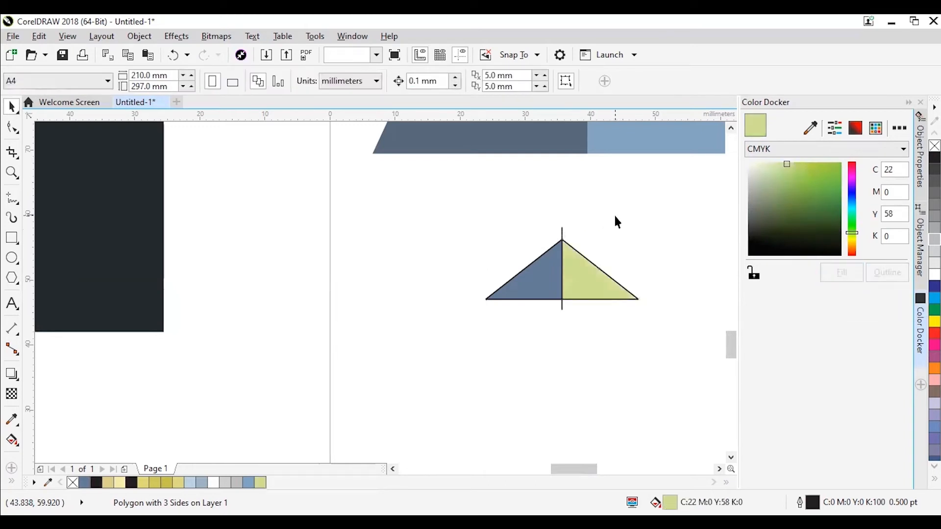
Fill the small triangle's left half with black and set its uniform transparency to 79.
{"action": "left_click", "coordinate": [542, 289]}
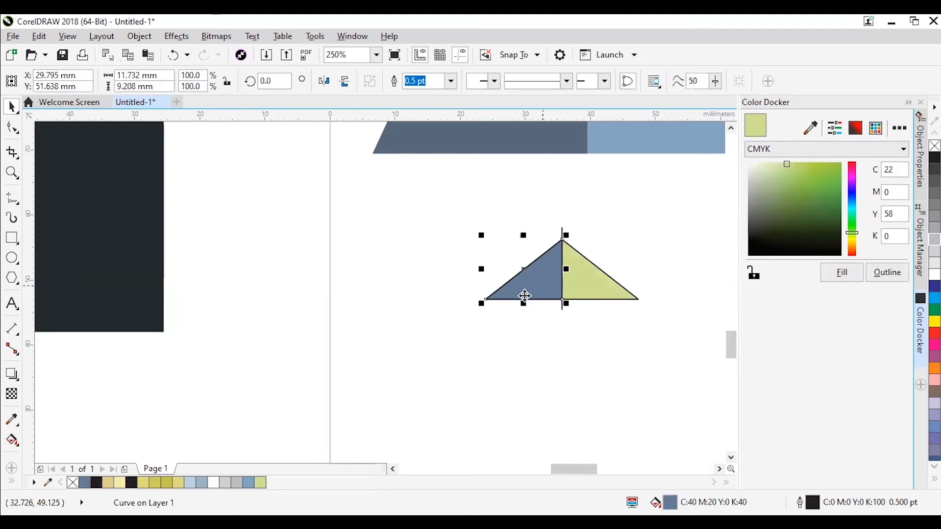
{"action": "left_click", "coordinate": [132, 484]}
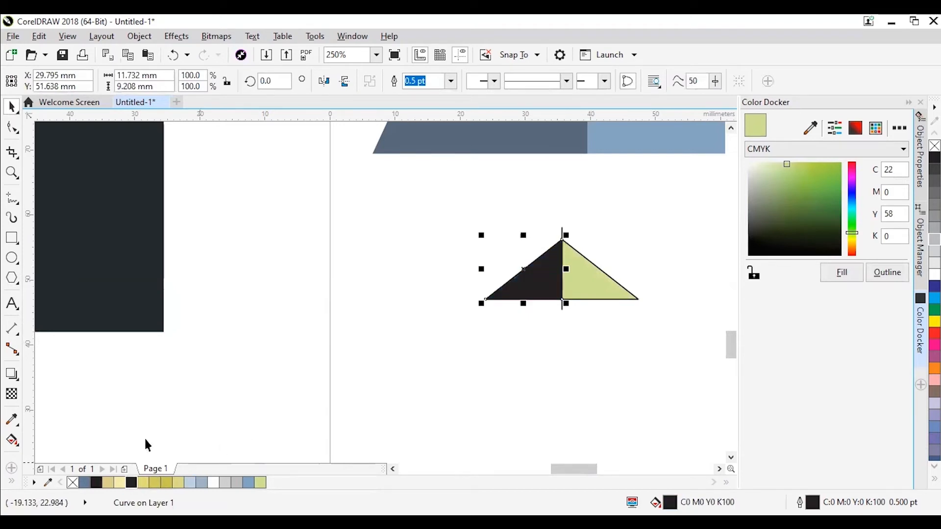
{"action": "left_click", "coordinate": [12, 394]}
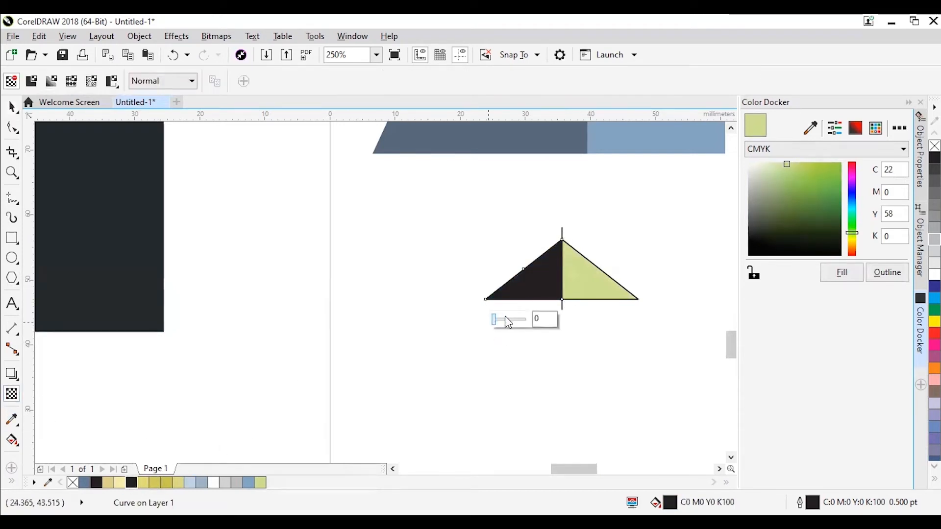
{"action": "left_click_drag", "start_coordinate": [506, 321], "coordinate": [521, 322]}
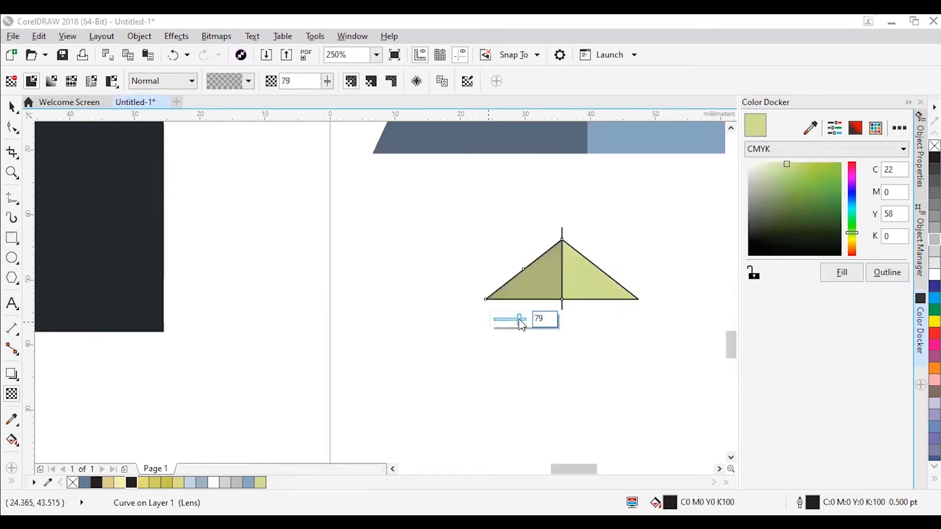
Fill the small full triangle with a stronger green, C33 M0 Y78 K0.
{"action": "left_click", "coordinate": [657, 239]}
{"action": "scroll", "coordinate": [376, 263], "scroll_direction": "down", "scroll_amount": 2}
{"action": "scroll", "coordinate": [206, 234], "scroll_direction": "down", "scroll_amount": 2}
{"action": "scroll", "coordinate": [205, 233], "scroll_direction": "up", "scroll_amount": 3}
{"action": "scroll", "coordinate": [255, 243], "scroll_direction": "down", "scroll_amount": 3}
{"action": "scroll", "coordinate": [377, 260], "scroll_direction": "up", "scroll_amount": 4}
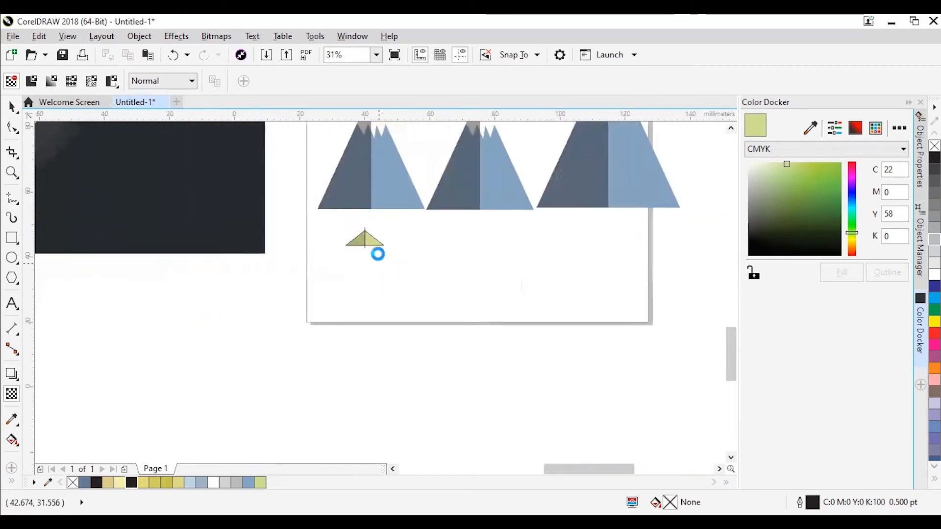
{"action": "left_click", "coordinate": [356, 204]}
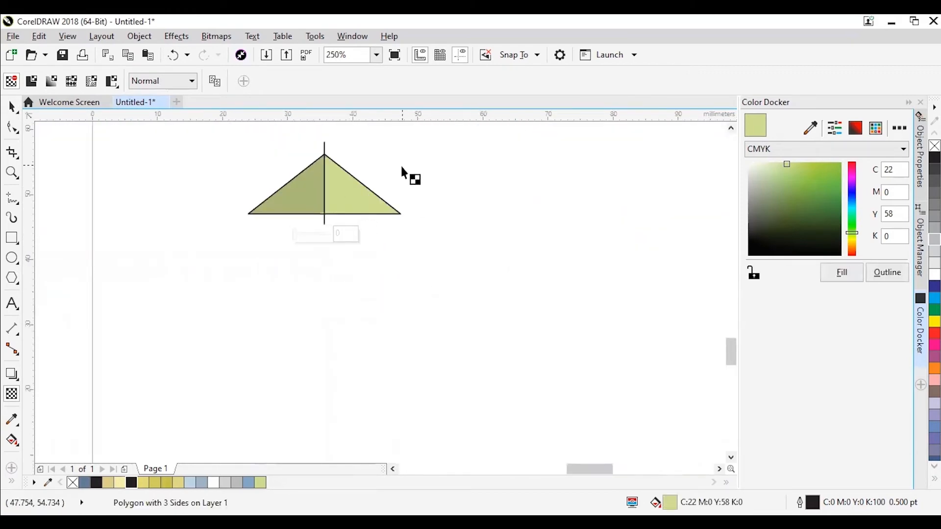
{"action": "key", "text": "space"}
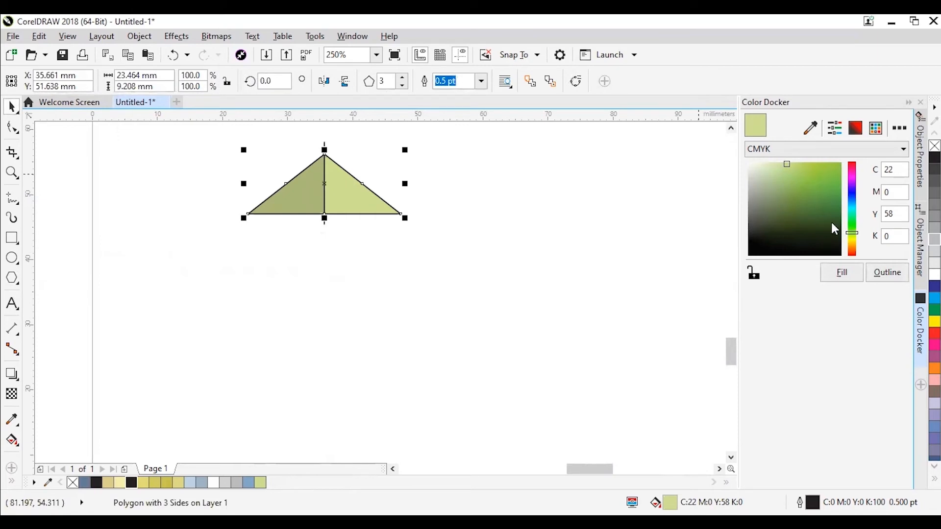
{"action": "left_click", "coordinate": [799, 169]}
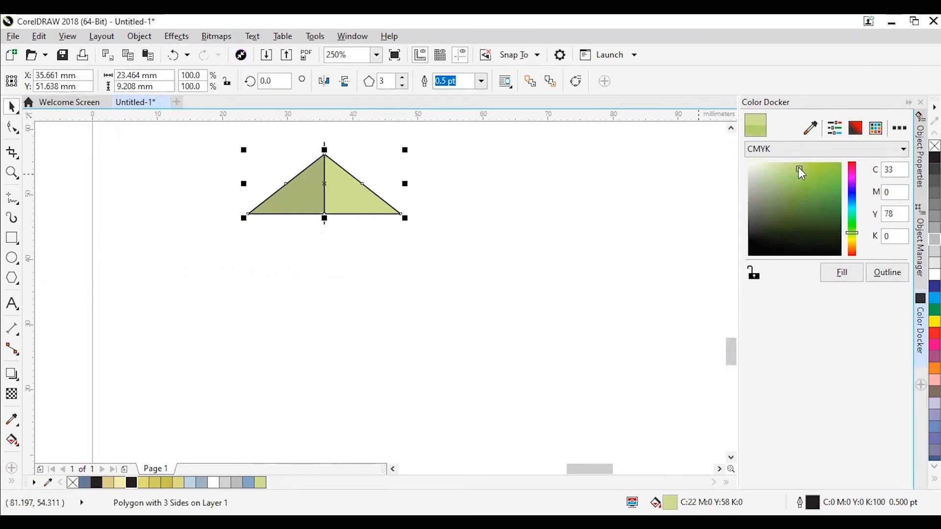
{"action": "left_click", "coordinate": [836, 276]}
{"action": "left_click", "coordinate": [566, 189]}
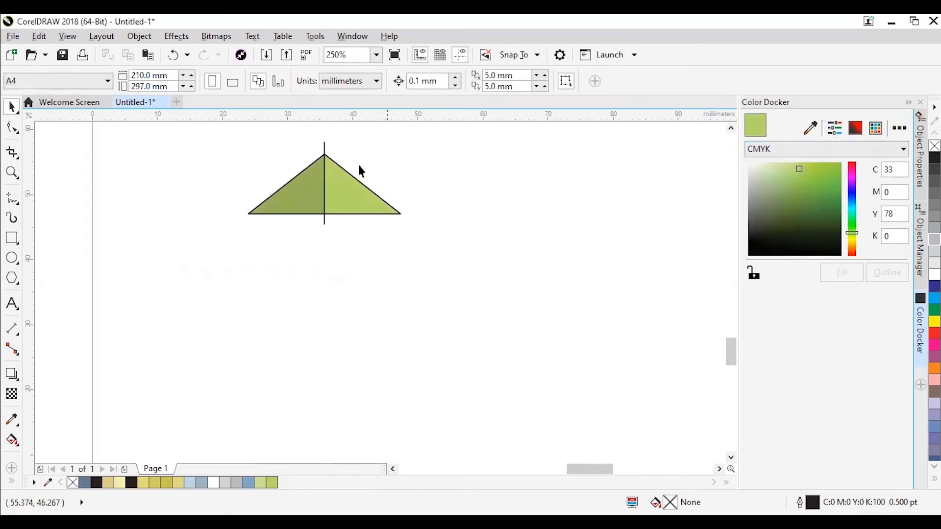
Delete the vertical dividing line and remove the outline from the small triangle and its shaded left half.
{"action": "left_click", "coordinate": [385, 307]}
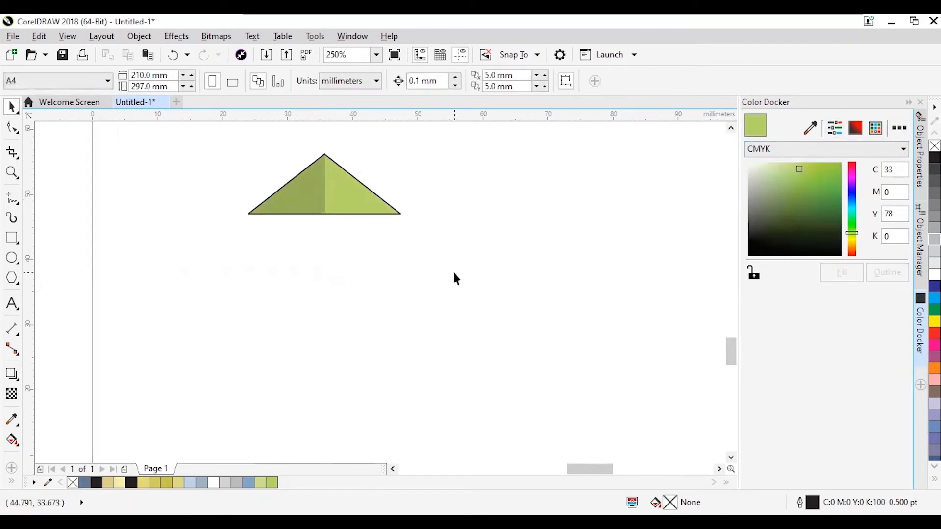
{"action": "left_click_drag", "start_coordinate": [191, 139], "coordinate": [422, 223]}
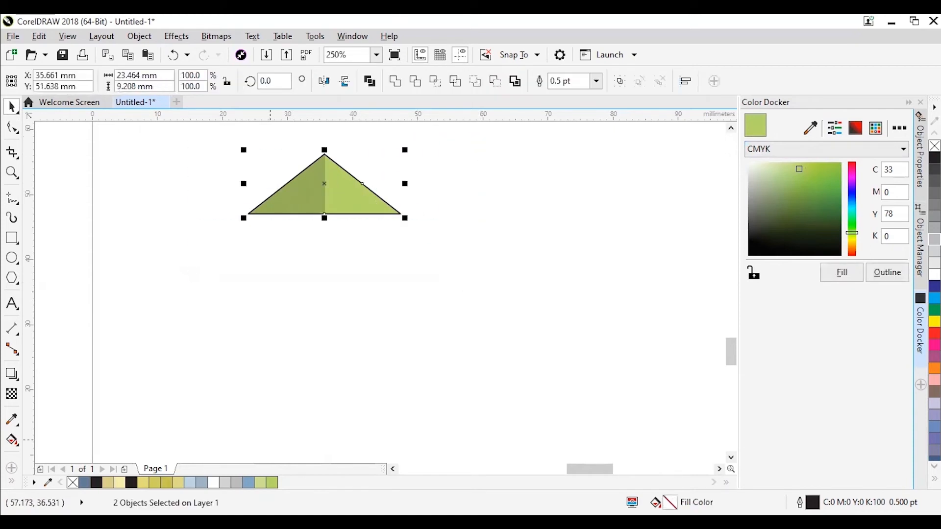
{"action": "right_click", "coordinate": [74, 483]}
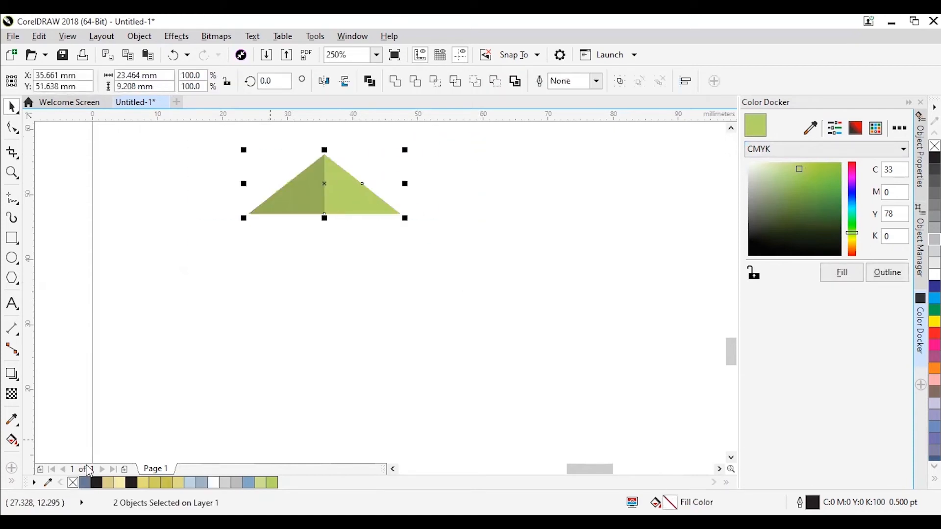
{"action": "left_click", "coordinate": [277, 344]}
{"action": "left_click", "coordinate": [342, 200]}
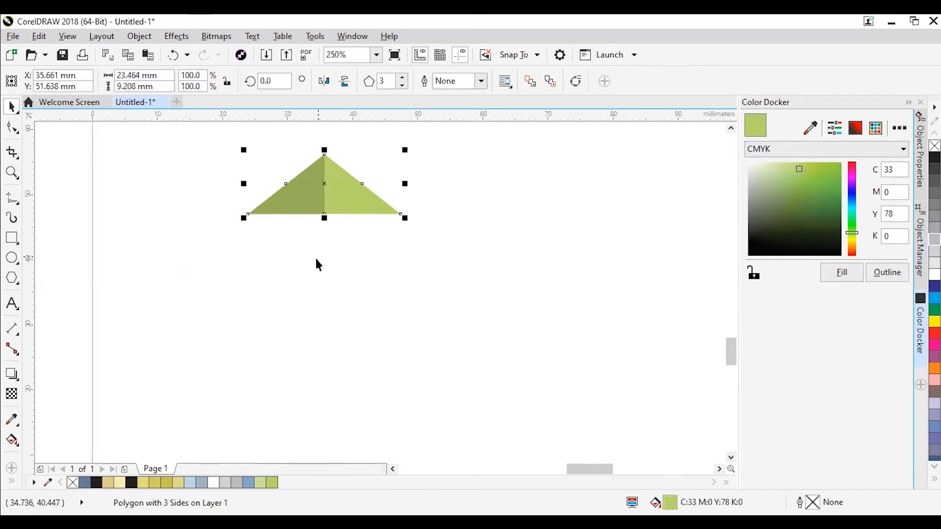
{"action": "scroll", "coordinate": [316, 255], "scroll_direction": "down", "scroll_amount": 5}
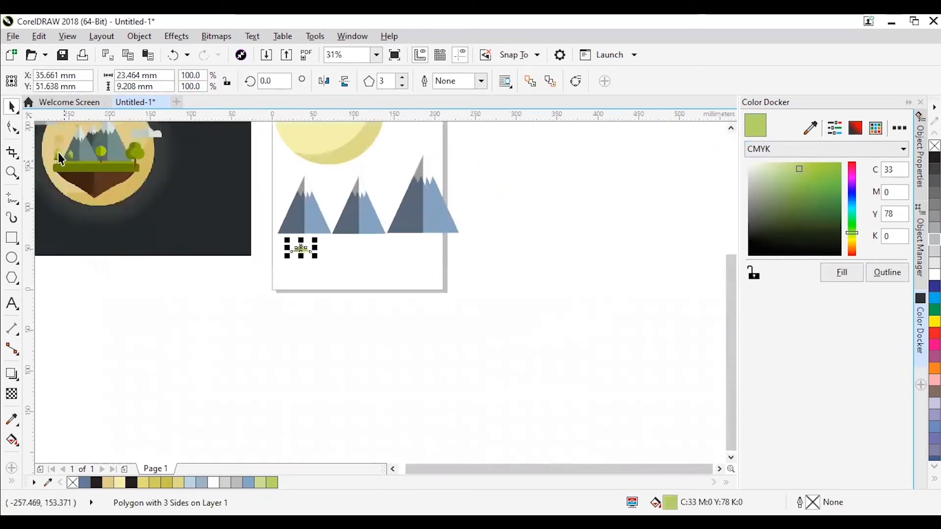
{"action": "scroll", "coordinate": [56, 157], "scroll_direction": "up", "scroll_amount": 6}
{"action": "scroll", "coordinate": [62, 167], "scroll_direction": "down", "scroll_amount": 2}
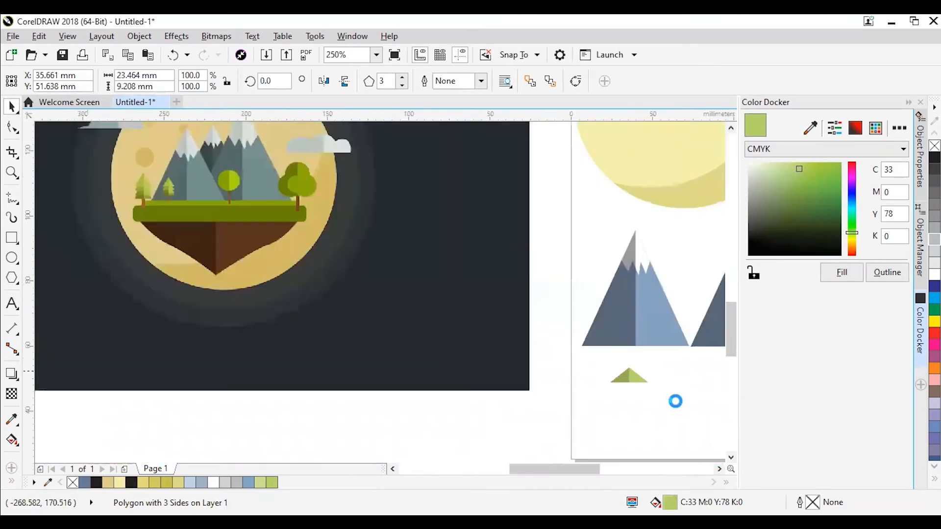
{"action": "scroll", "coordinate": [663, 388], "scroll_direction": "up", "scroll_amount": 4}
{"action": "left_click_drag", "start_coordinate": [476, 344], "coordinate": [514, 344]}
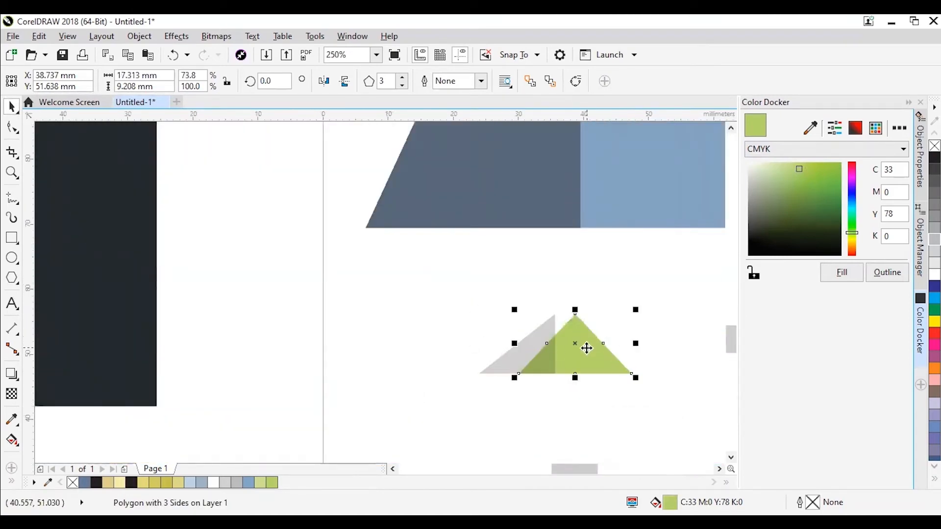
{"action": "key", "text": "ctrl+z"}
Narrow the small triangle and its shaded left half together to about 17.2 mm wide, keeping the height.
{"action": "left_click", "coordinate": [513, 325]}
{"action": "left_click_drag", "start_coordinate": [686, 412], "coordinate": [686, 412]}
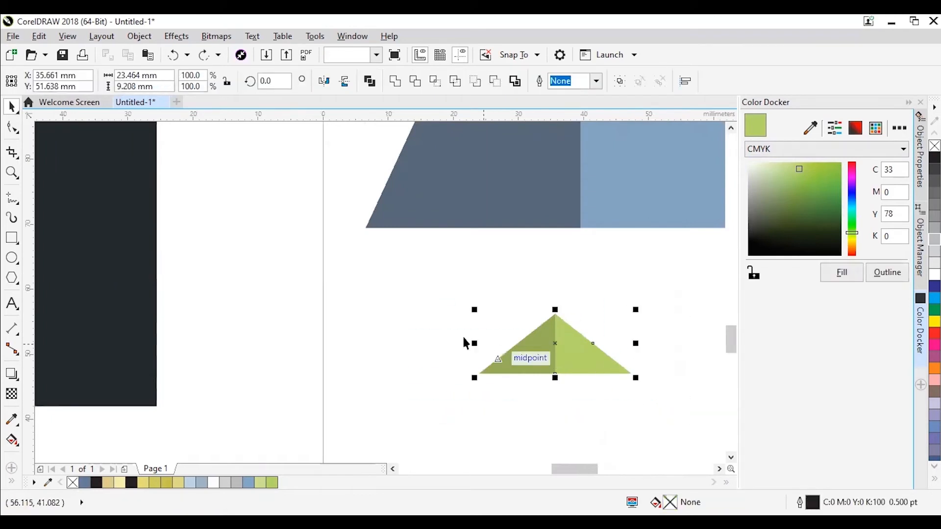
{"action": "left_click_drag", "start_coordinate": [475, 343], "coordinate": [515, 337]}
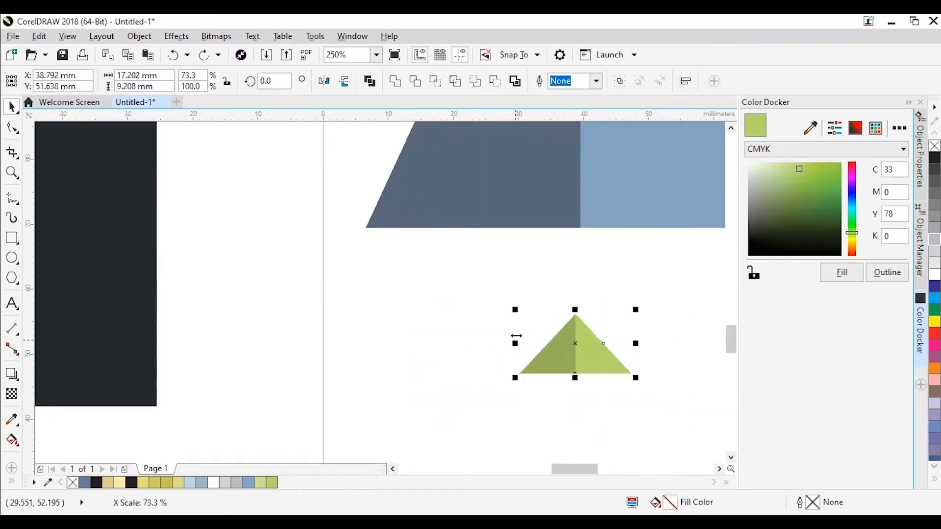
{"action": "left_click", "coordinate": [633, 281]}
{"action": "scroll", "coordinate": [672, 330], "scroll_direction": "down", "scroll_amount": 2}
{"action": "scroll", "coordinate": [674, 363], "scroll_direction": "up", "scroll_amount": 2}
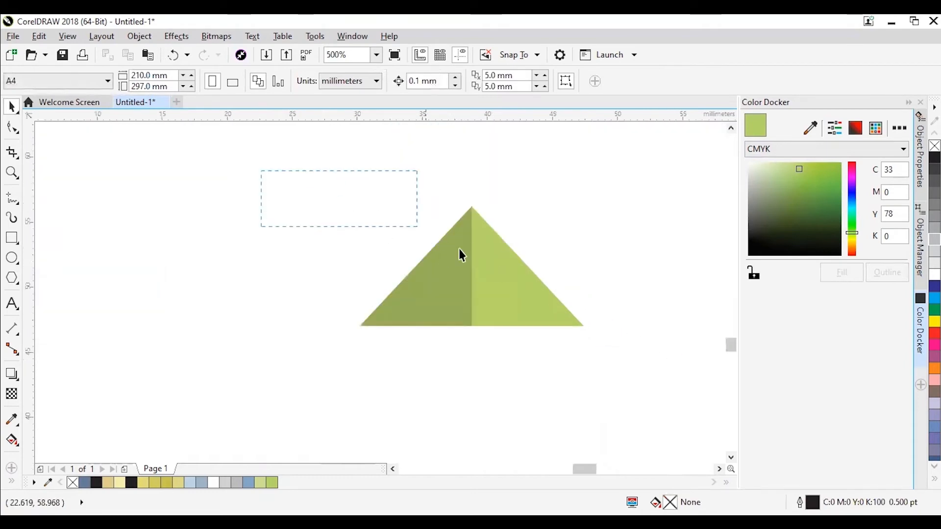
Duplicate the shaded triangle vertically and overlap the two copies, apexes aligned, as stacked tiers of the pine tree.
{"action": "left_click_drag", "start_coordinate": [645, 384], "coordinate": [645, 385]}
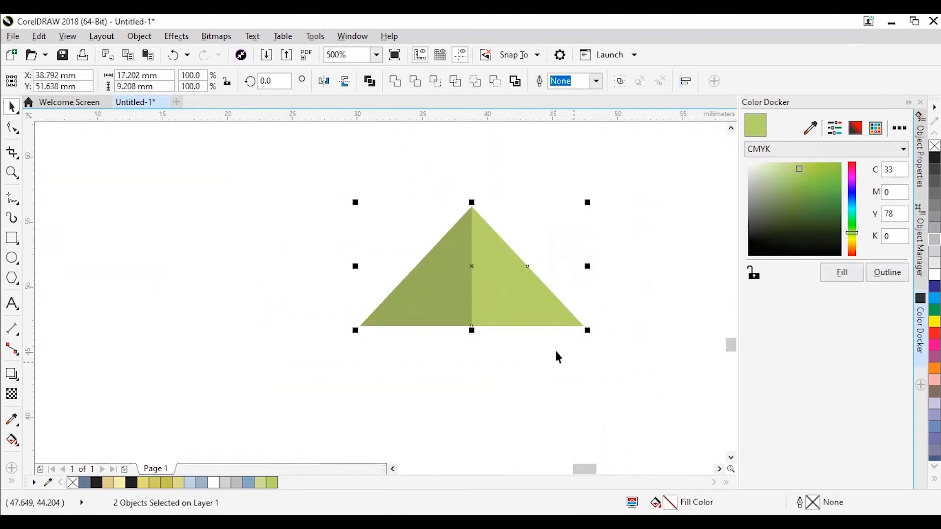
{"action": "left_click_drag", "start_coordinate": [468, 289], "coordinate": [468, 397]}
{"action": "left_click_drag", "start_coordinate": [465, 354], "coordinate": [466, 308]}
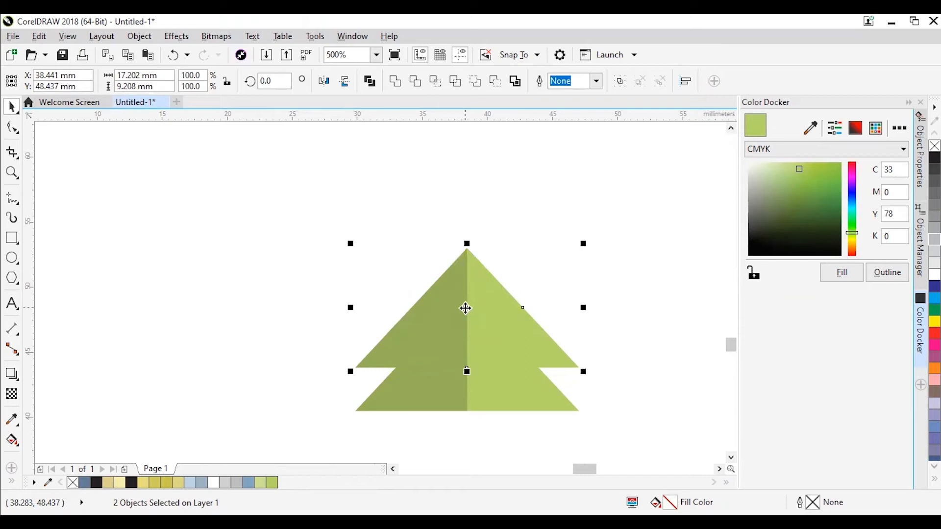
Copy the upper triangle straight up to form a third overlapping tier of the pine tree.
{"action": "left_click", "coordinate": [508, 219]}
{"action": "scroll", "coordinate": [508, 218], "scroll_direction": "down", "scroll_amount": 1}
{"action": "left_click_drag", "start_coordinate": [553, 269], "coordinate": [551, 215]}
{"action": "key", "text": "ctrl+z"}
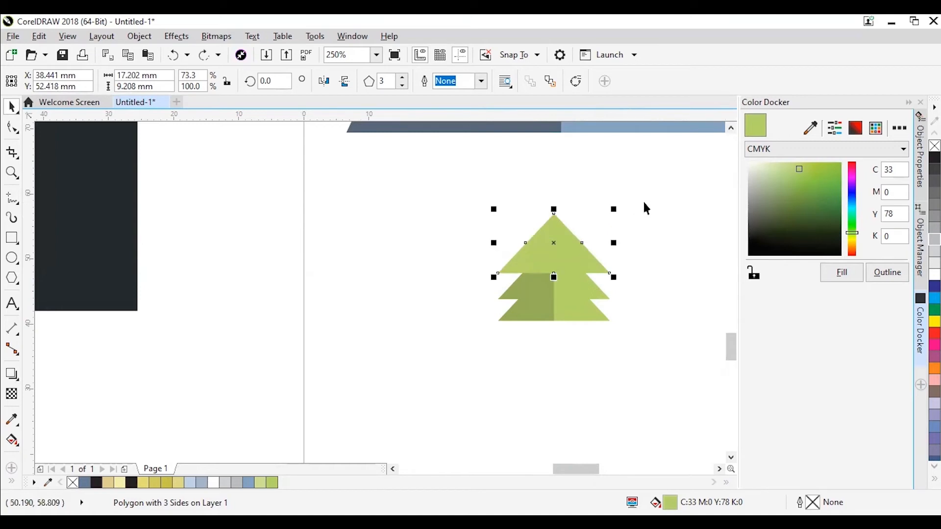
Select the green triangle with its darker left half and duplicate them upward to build the upper tiers of a four-tier pine tree.
{"action": "left_click", "coordinate": [643, 208]}
{"action": "left_click", "coordinate": [537, 277]}
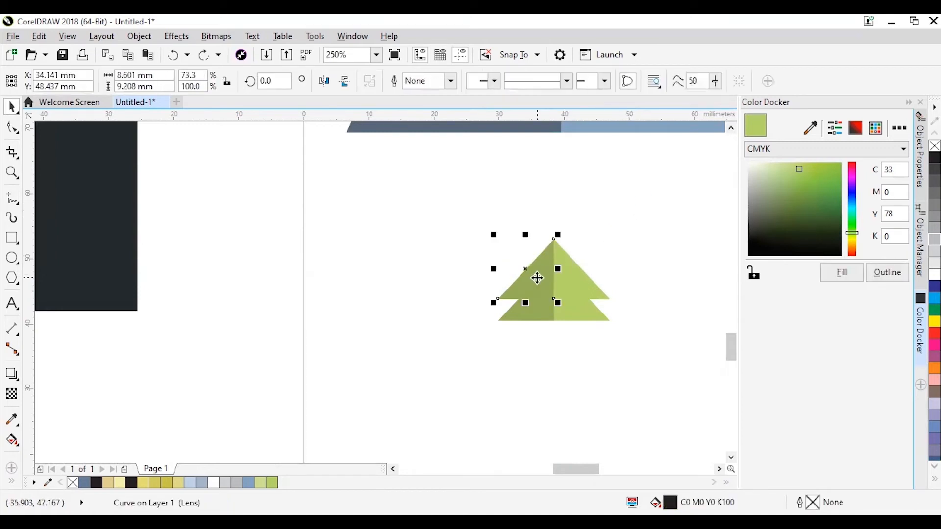
{"action": "left_click", "coordinate": [573, 276], "text": "shift"}
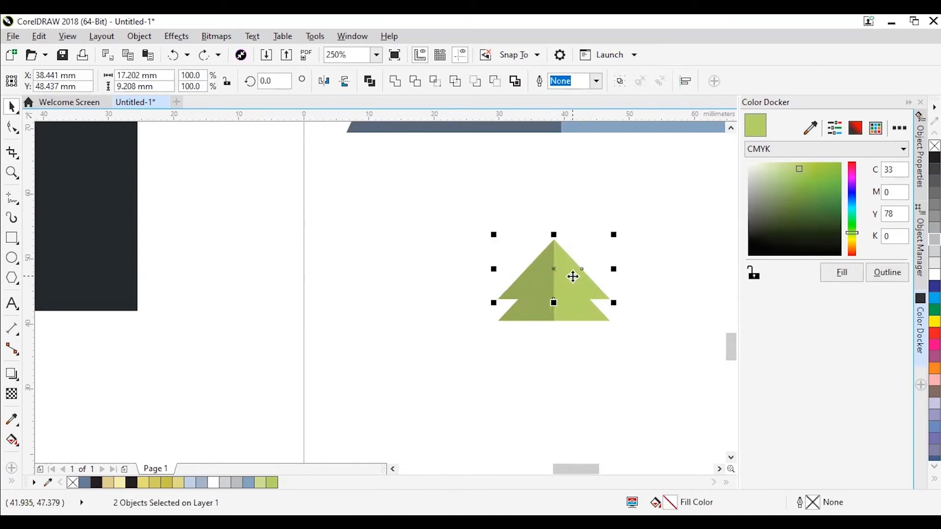
{"action": "left_click", "coordinate": [465, 217]}
{"action": "left_click", "coordinate": [536, 269]}
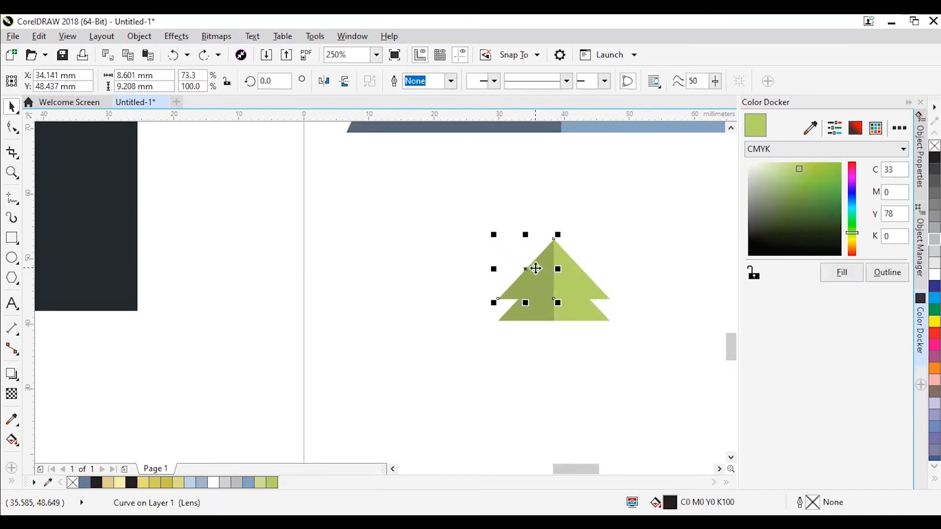
{"action": "left_click", "coordinate": [581, 284], "text": "shift"}
{"action": "left_click_drag", "start_coordinate": [554, 269], "coordinate": [552, 223]}
{"action": "left_click", "coordinate": [640, 208]}
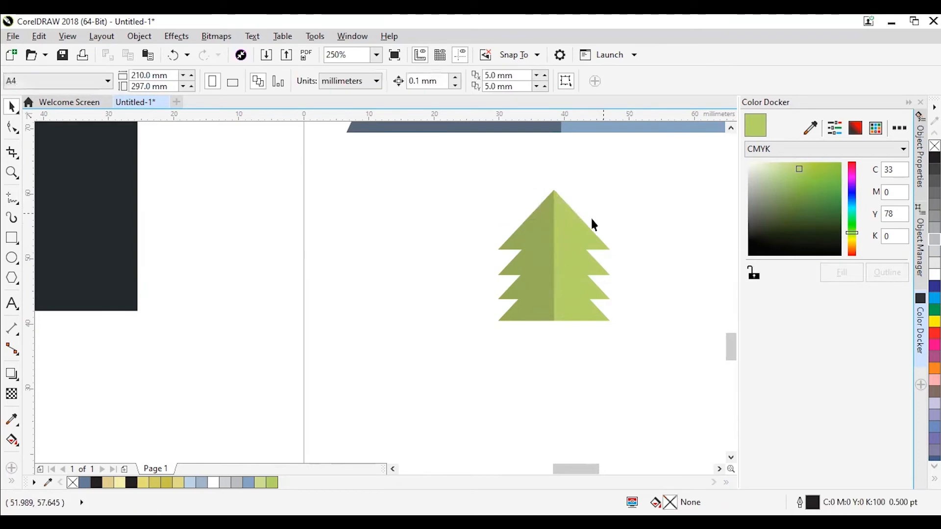
Check the reference pine's shading and fill the second tier from the top with CMYK 42, 0, 84, 0.
{"action": "scroll", "coordinate": [590, 223], "scroll_direction": "down", "scroll_amount": 1}
{"action": "scroll", "coordinate": [583, 225], "scroll_direction": "down", "scroll_amount": 1}
{"action": "scroll", "coordinate": [520, 241], "scroll_direction": "down", "scroll_amount": 2}
{"action": "scroll", "coordinate": [449, 236], "scroll_direction": "up", "scroll_amount": 5}
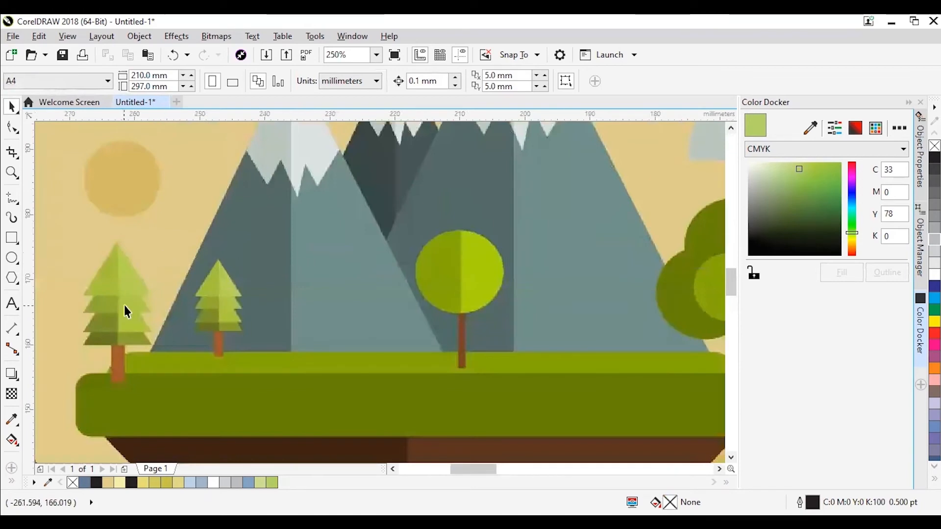
{"action": "scroll", "coordinate": [131, 311], "scroll_direction": "down", "scroll_amount": 3}
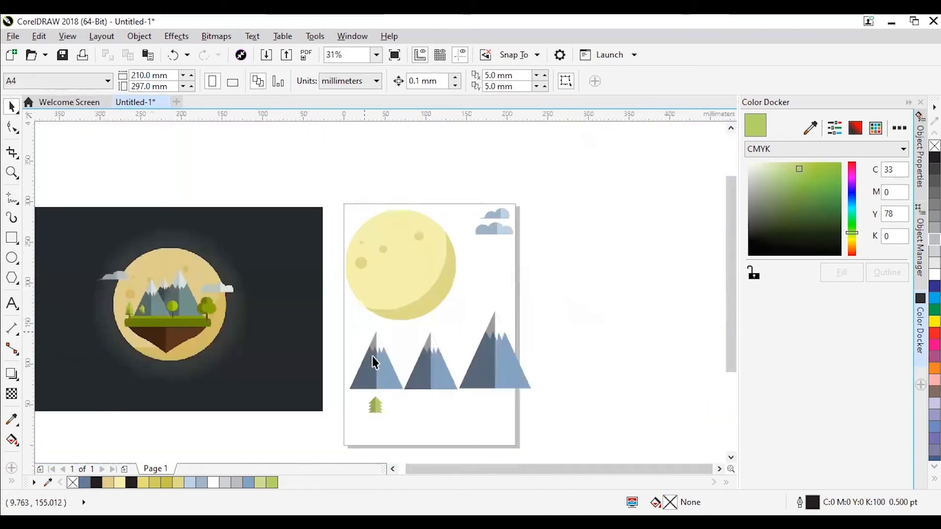
{"action": "scroll", "coordinate": [383, 412], "scroll_direction": "up", "scroll_amount": 3}
{"action": "left_click", "coordinate": [341, 335]}
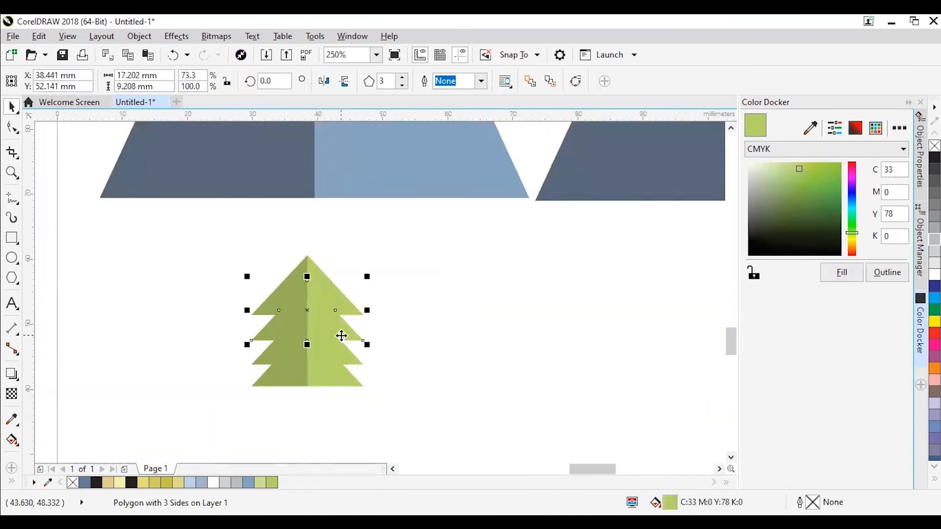
{"action": "left_click", "coordinate": [800, 171]}
{"action": "left_click", "coordinate": [801, 176]}
{"action": "left_click", "coordinate": [833, 277]}
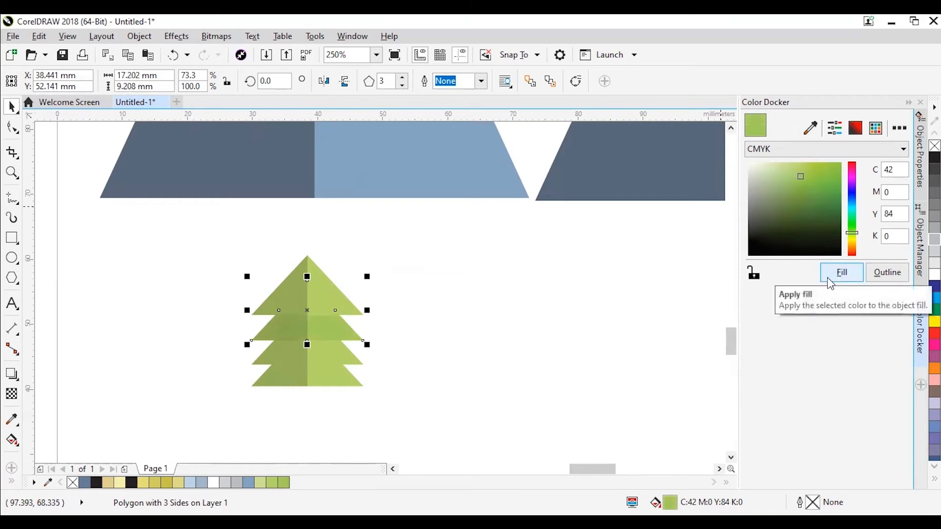
{"action": "left_click", "coordinate": [485, 349]}
Fill the third tier of the pine with CMYK 51, 2, 96, 0.
{"action": "left_click", "coordinate": [332, 363]}
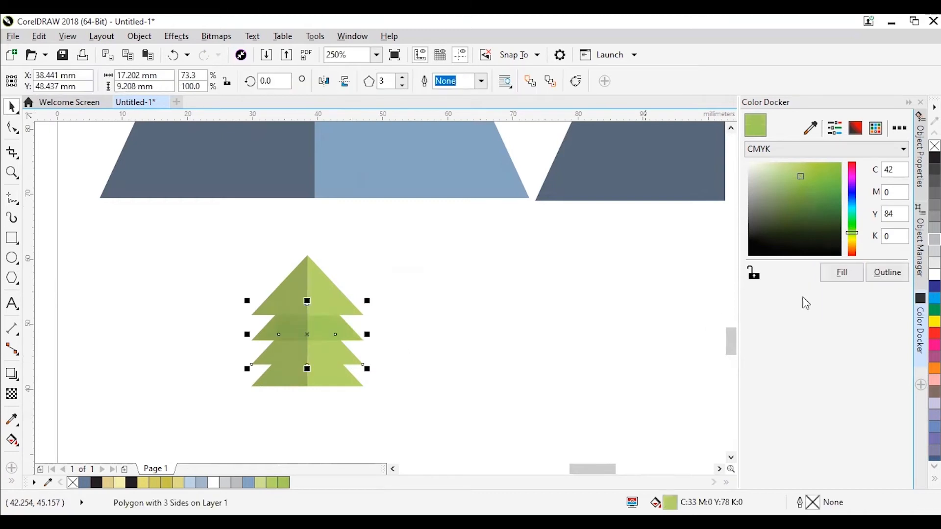
{"action": "left_click", "coordinate": [799, 182]}
{"action": "left_click", "coordinate": [802, 184]}
{"action": "left_click", "coordinate": [835, 271]}
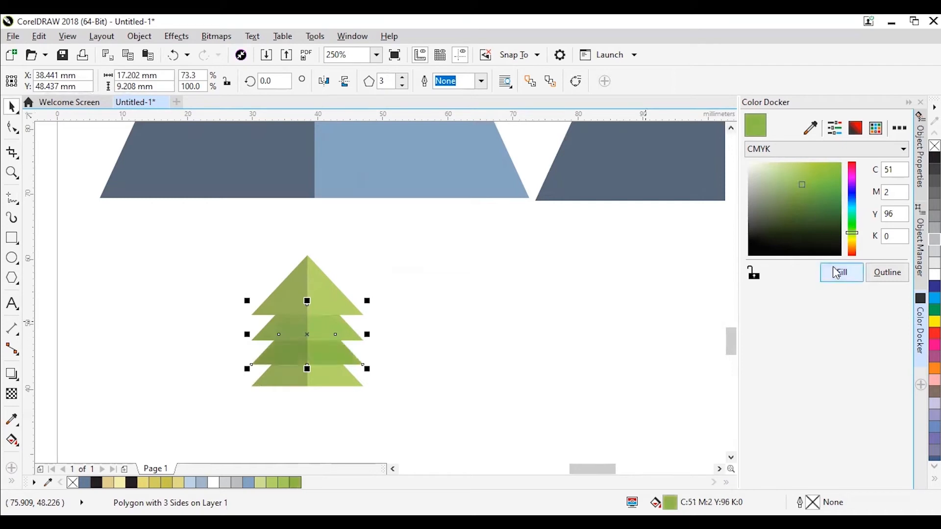
{"action": "left_click", "coordinate": [357, 349]}
Fill the lowest tier of the pine with CMYK 56, 11, 100, 0 and collapse the color docker.
{"action": "left_click", "coordinate": [329, 381]}
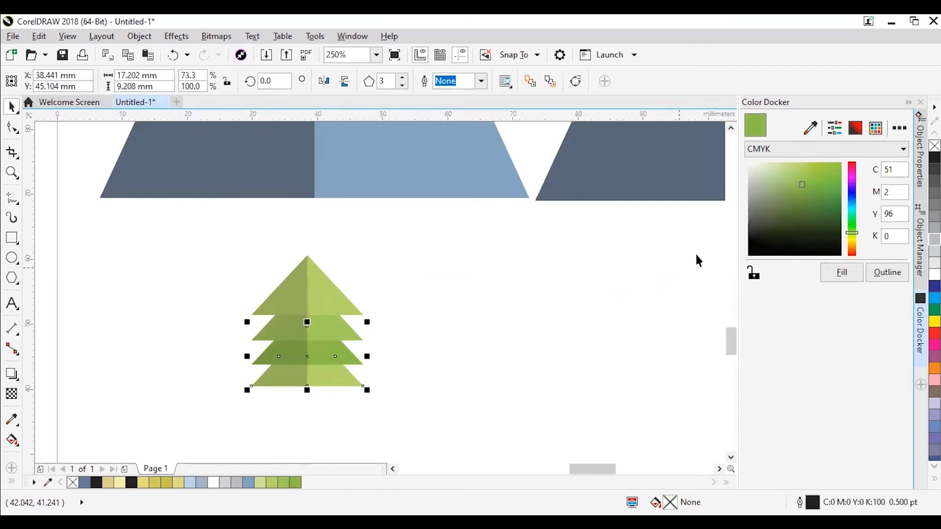
{"action": "left_click", "coordinate": [803, 191]}
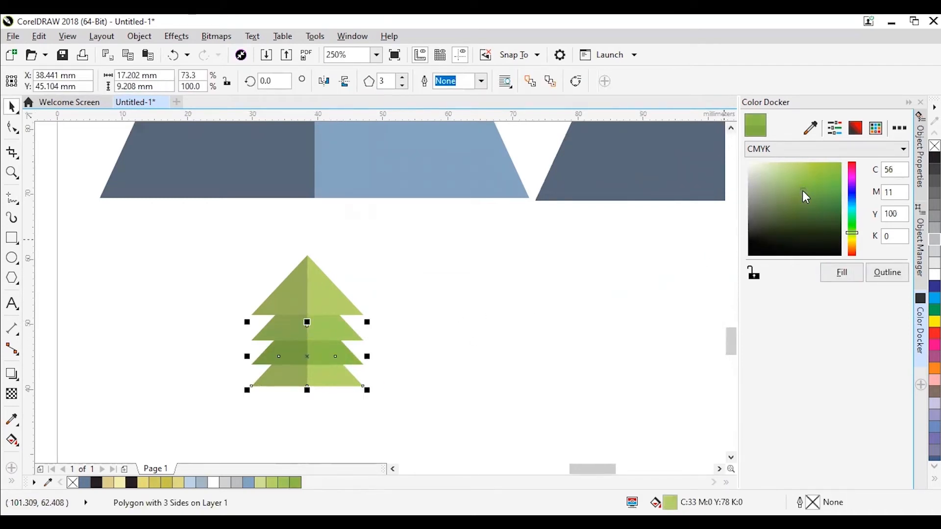
{"action": "left_click", "coordinate": [830, 273]}
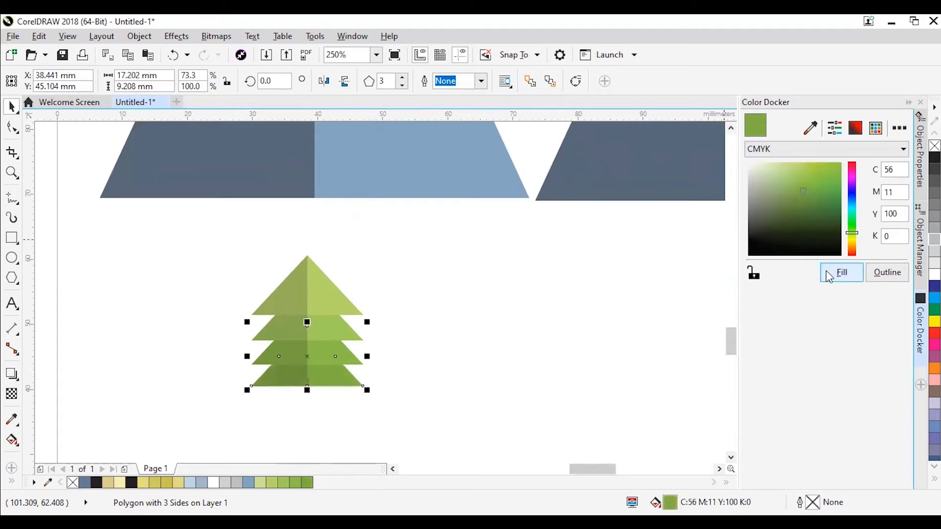
{"action": "left_click", "coordinate": [479, 308]}
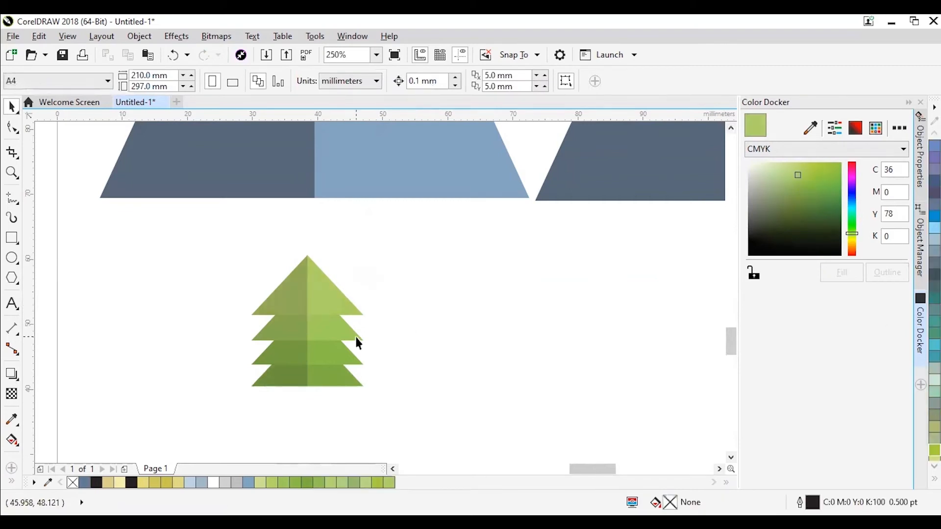
{"action": "left_click", "coordinate": [908, 102]}
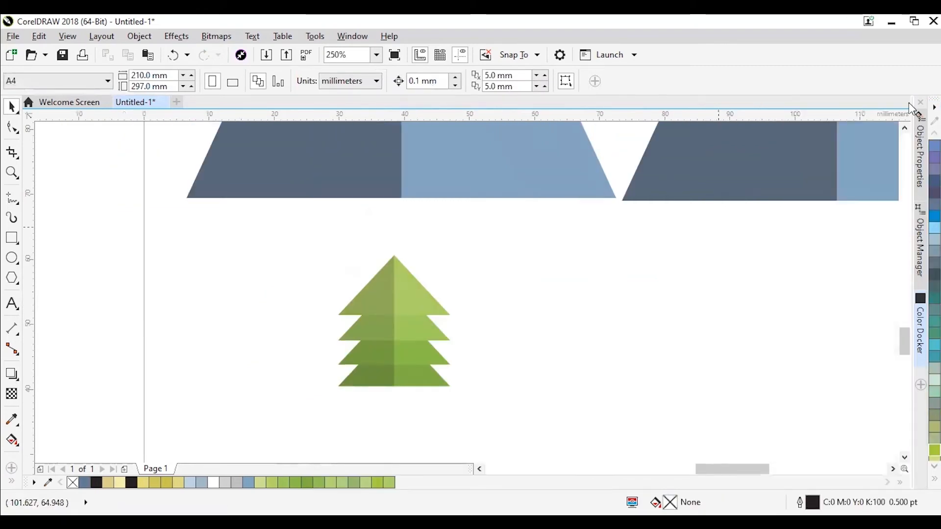
Draw a trunk rectangle about 2.6 mm wide under the pine and extend it upward over the lowest tier to about 10.1 mm high.
{"action": "scroll", "coordinate": [345, 274], "scroll_direction": "down", "scroll_amount": 2}
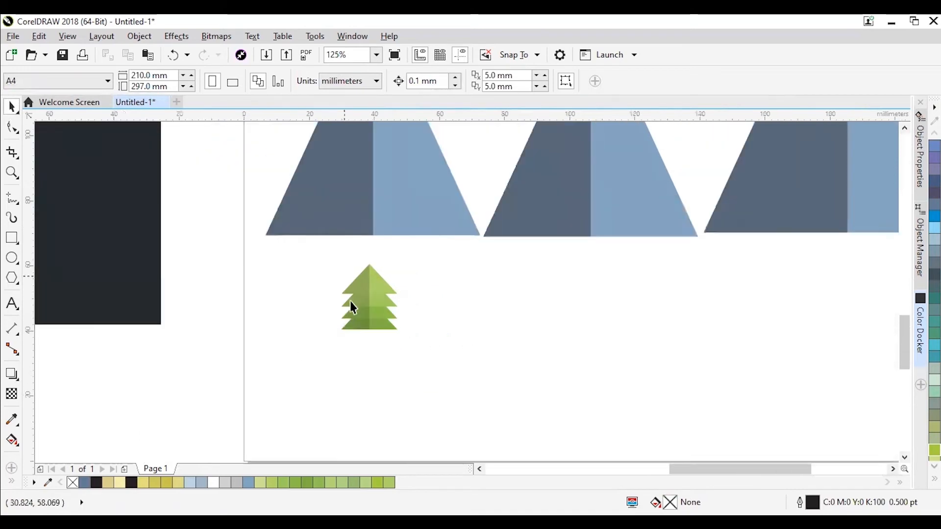
{"action": "scroll", "coordinate": [364, 296], "scroll_direction": "up", "scroll_amount": 2}
{"action": "scroll", "coordinate": [363, 296], "scroll_direction": "up", "scroll_amount": 2}
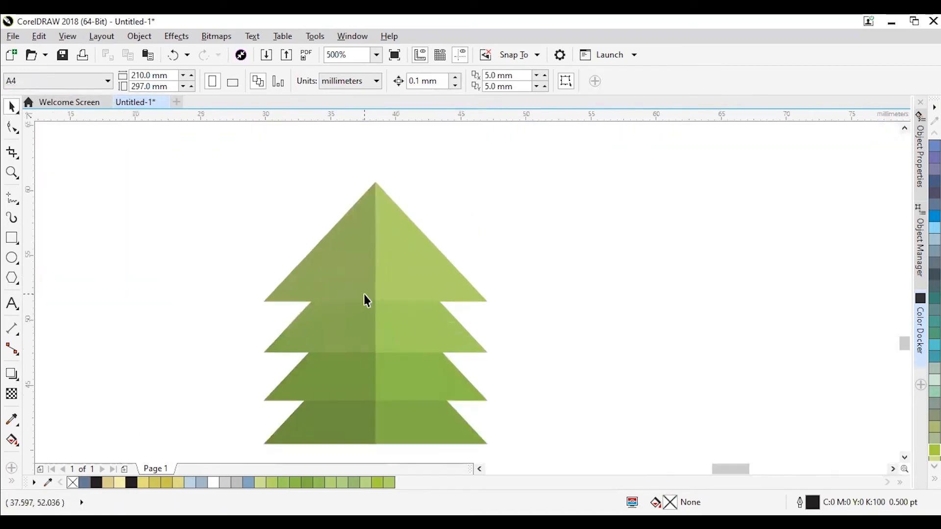
{"action": "scroll", "coordinate": [442, 316], "scroll_direction": "down", "scroll_amount": 2}
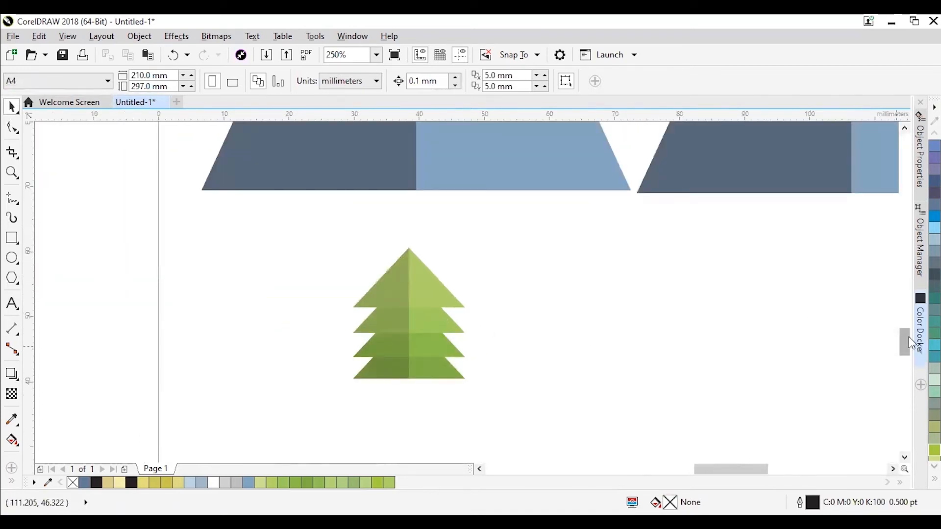
{"action": "left_click_drag", "start_coordinate": [900, 340], "coordinate": [903, 349]}
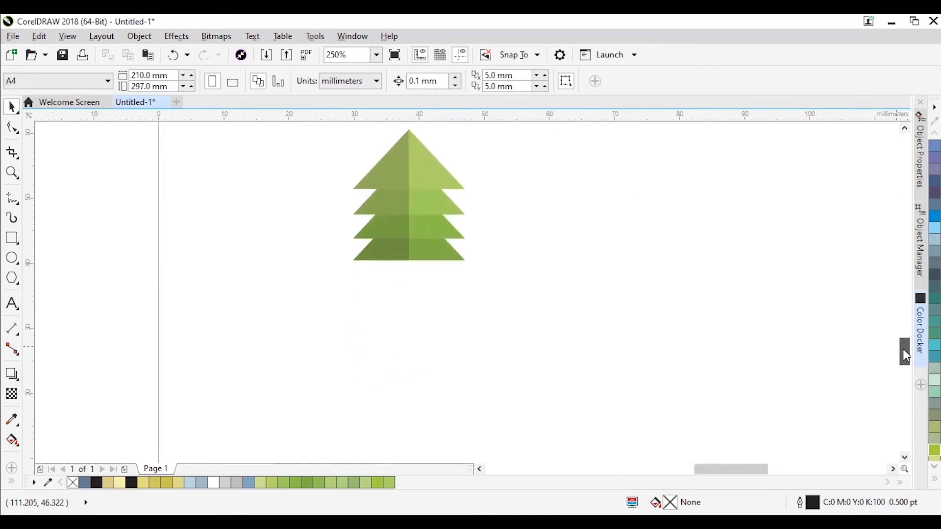
{"action": "left_click", "coordinate": [16, 241]}
{"action": "left_click_drag", "start_coordinate": [401, 261], "coordinate": [420, 321]}
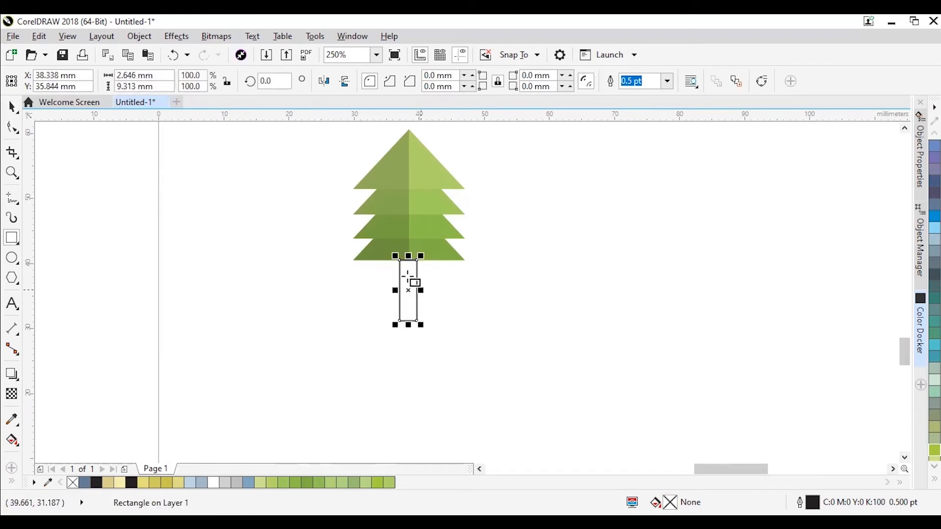
{"action": "scroll", "coordinate": [410, 270], "scroll_direction": "up", "scroll_amount": 1}
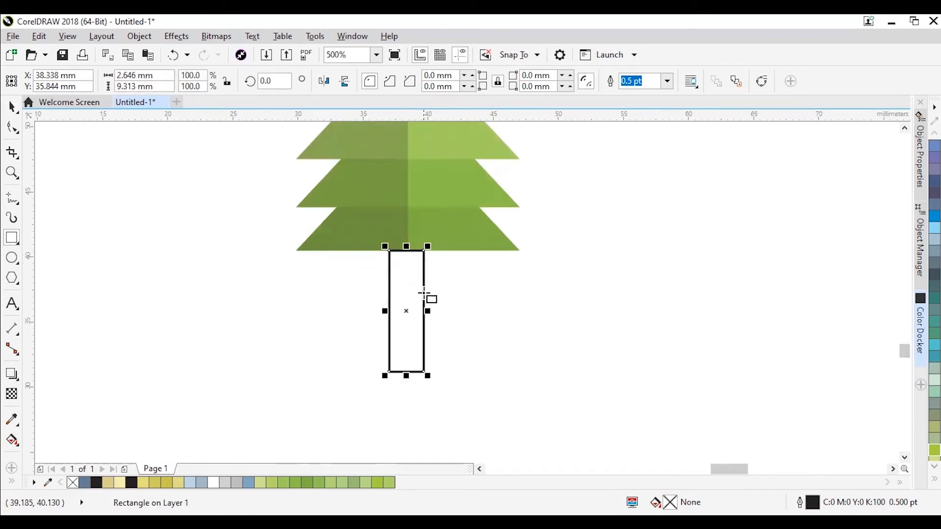
{"action": "left_click_drag", "start_coordinate": [407, 246], "coordinate": [406, 236]}
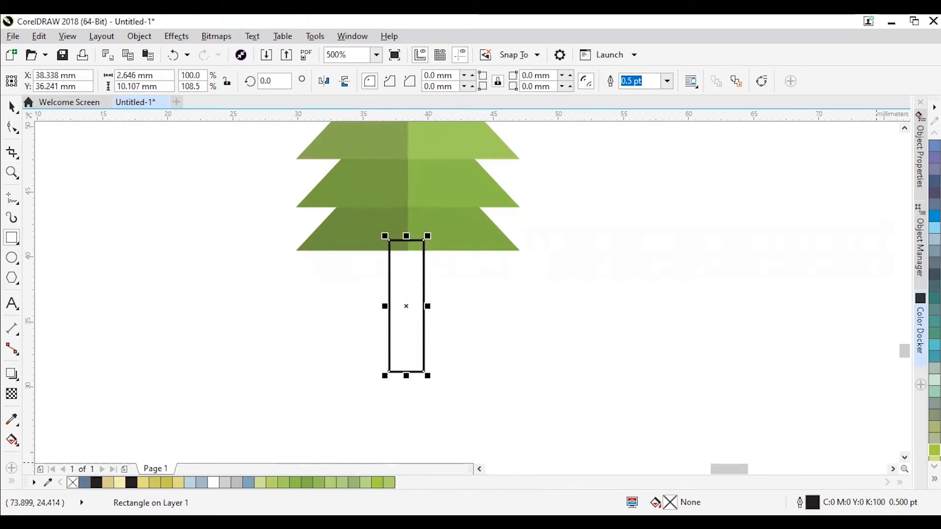
Try the lighter brown fills CMYK 0, 40, 60, 20 and CMYK 0, 20, 40, 40 on the trunk.
{"action": "left_click", "coordinate": [934, 478]}
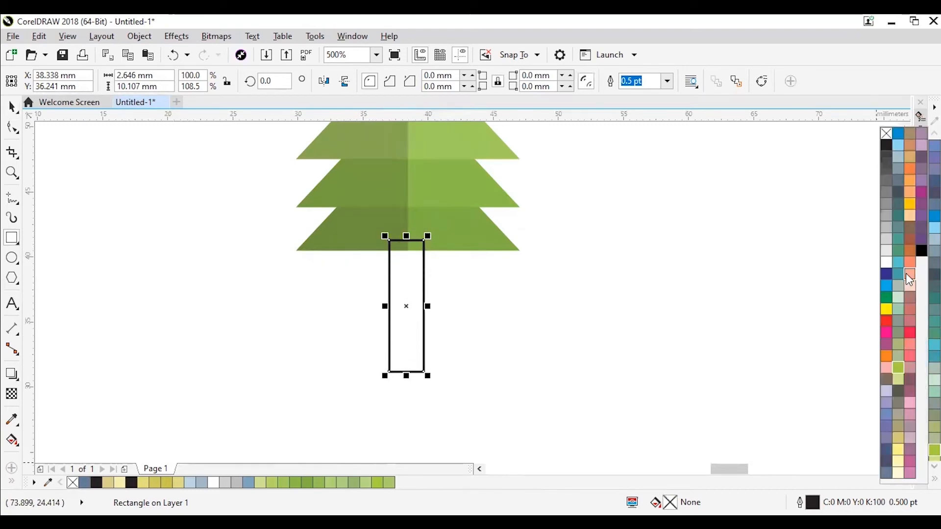
{"action": "left_click", "coordinate": [910, 142]}
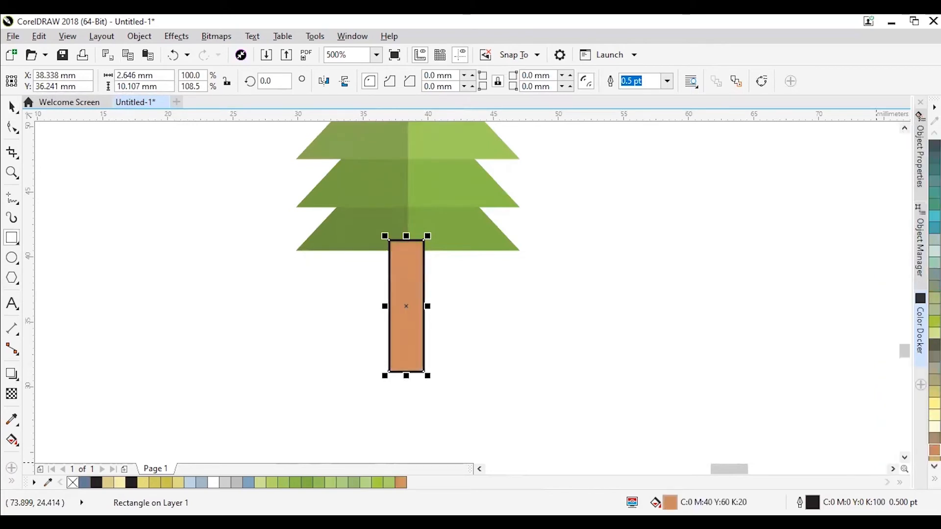
{"action": "left_click", "coordinate": [934, 439]}
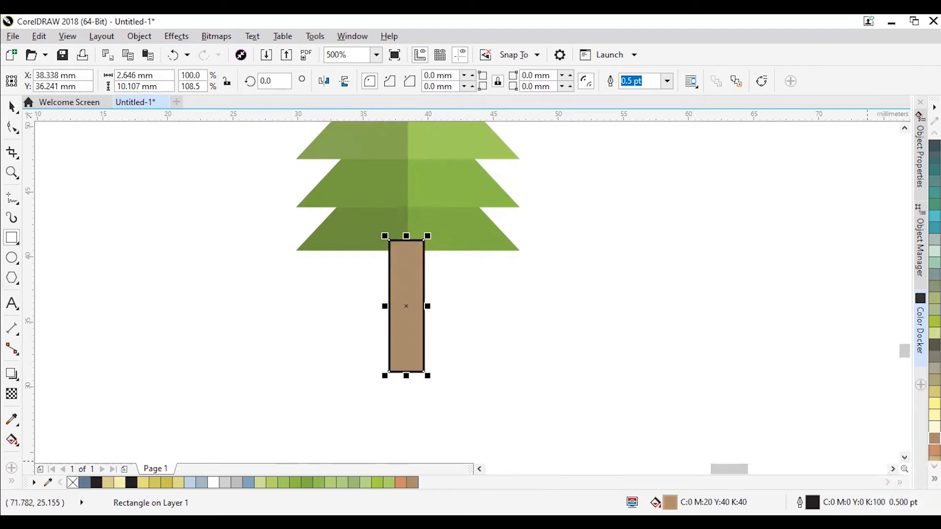
Fill the trunk with the reddish brown CMYK 0, 60, 60, 40 and remove its outline.
{"action": "left_click", "coordinate": [934, 479]}
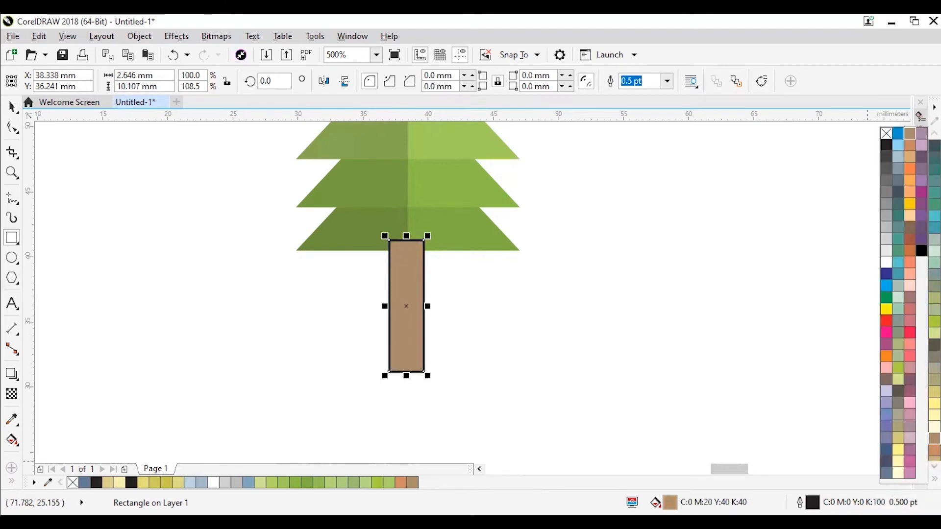
{"action": "left_click", "coordinate": [911, 239]}
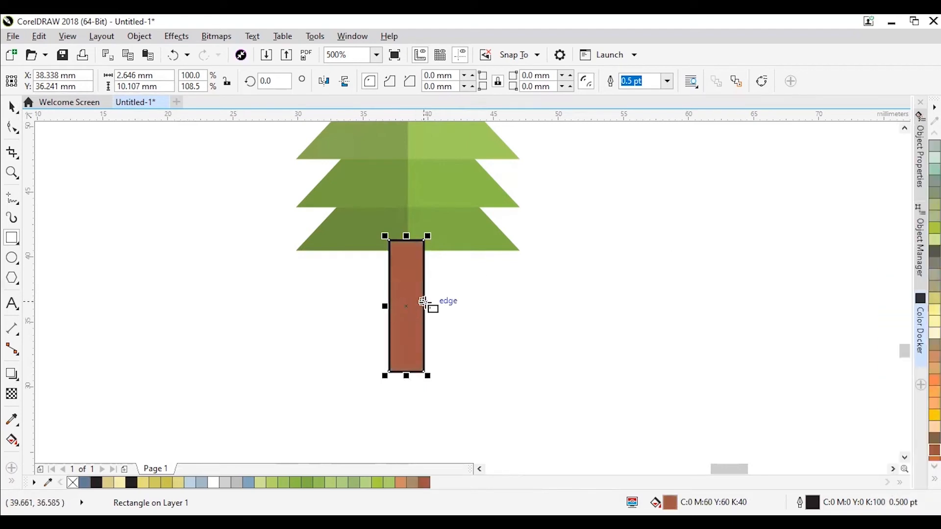
{"action": "left_click", "coordinate": [250, 311]}
{"action": "key", "text": "space"}
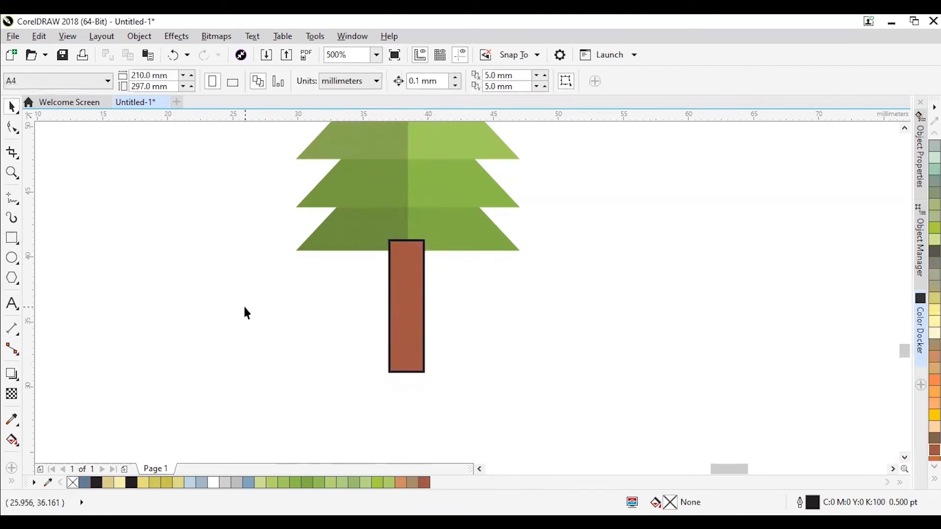
{"action": "left_click", "coordinate": [402, 327]}
{"action": "right_click", "coordinate": [73, 483]}
{"action": "left_click", "coordinate": [243, 345]}
Align the trunk's center horizontally with the lowest tier of the pine.
{"action": "scroll", "coordinate": [313, 303], "scroll_direction": "down", "scroll_amount": 2}
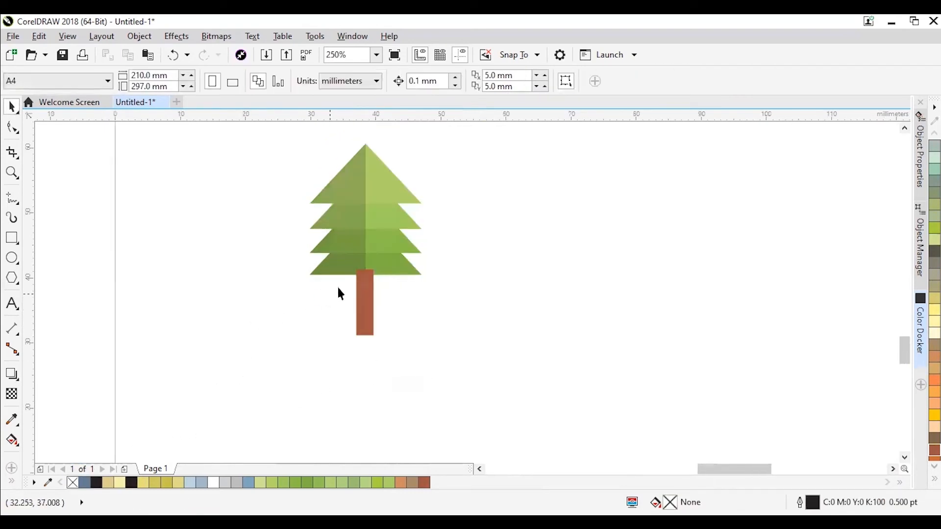
{"action": "scroll", "coordinate": [362, 282], "scroll_direction": "up", "scroll_amount": 3}
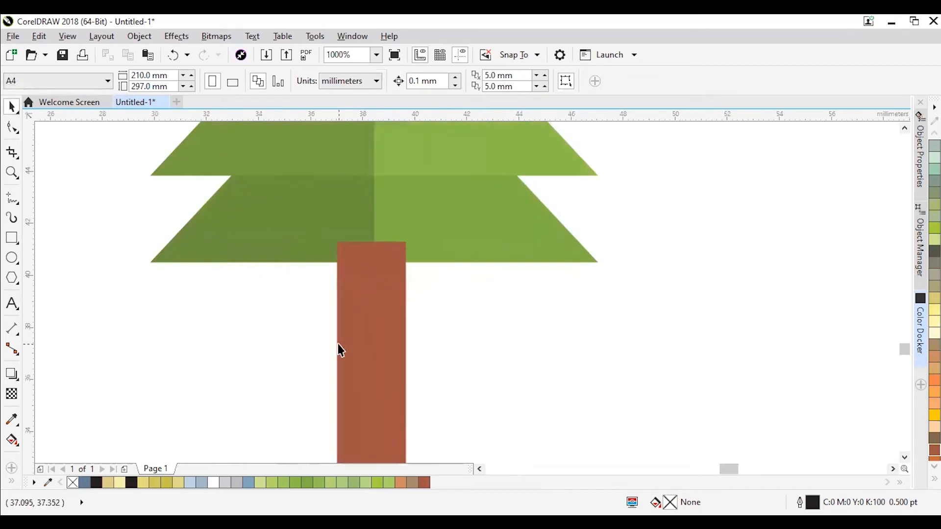
{"action": "left_click", "coordinate": [359, 326]}
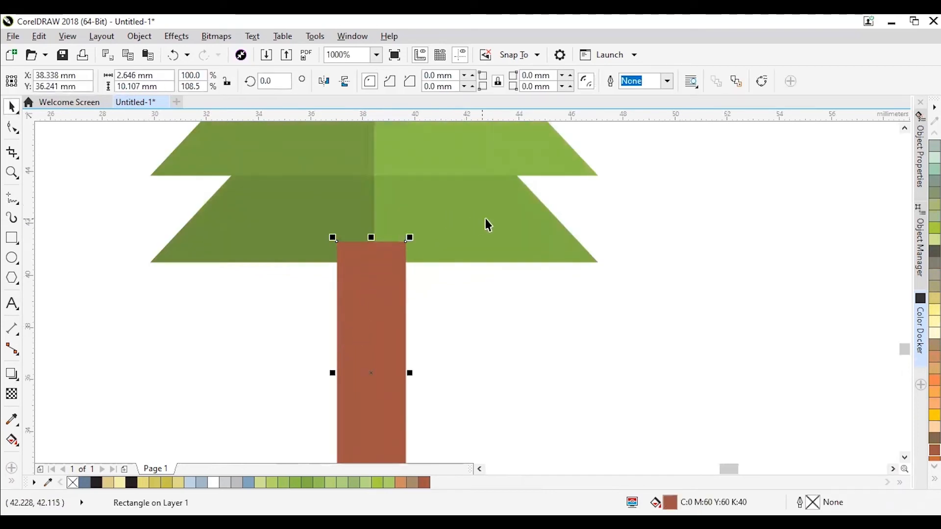
{"action": "left_click", "coordinate": [550, 354]}
{"action": "left_click", "coordinate": [343, 306]}
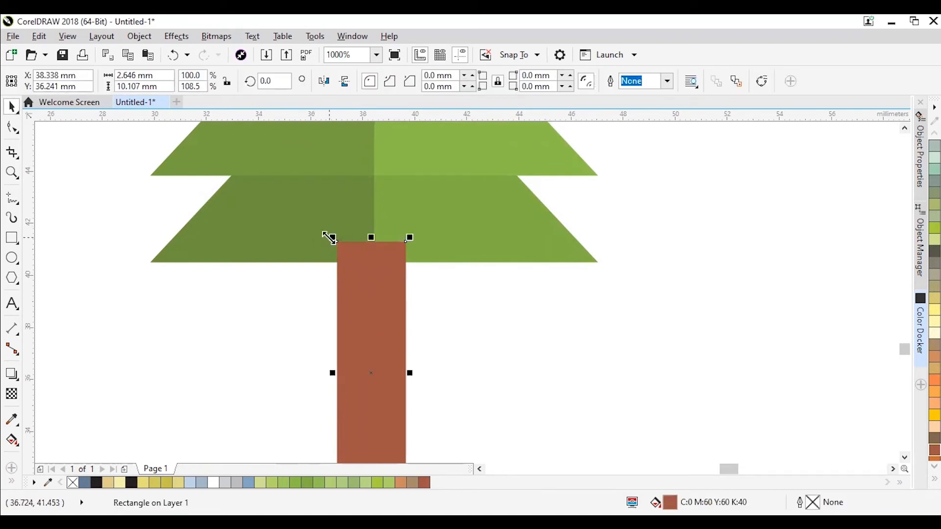
{"action": "left_click", "coordinate": [481, 218], "text": "shift"}
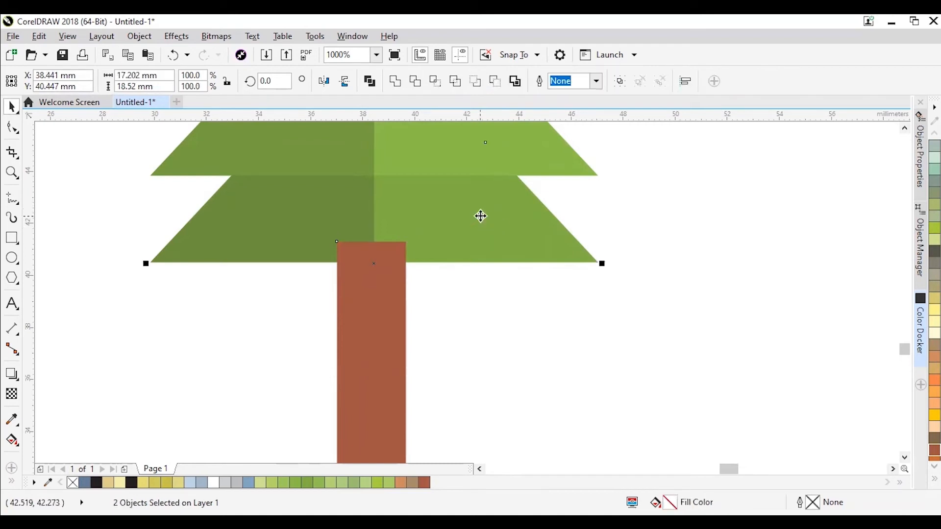
{"action": "key", "text": "c"}
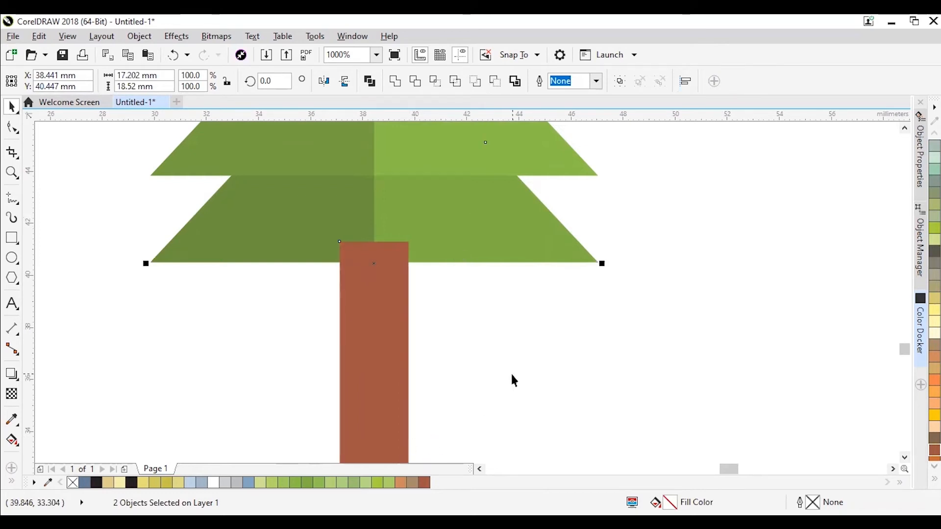
{"action": "left_click", "coordinate": [504, 386]}
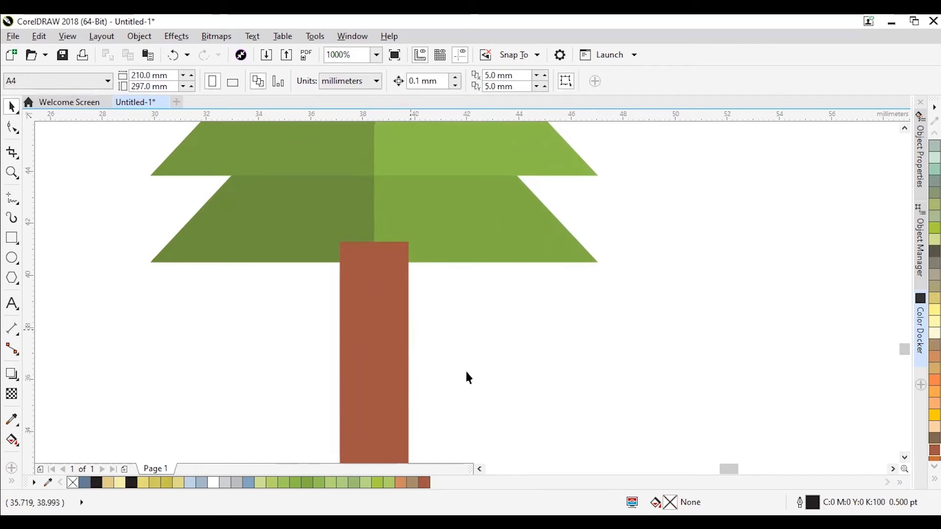
Send the brown trunk to the back of the page so it sits behind the pine's tiers.
{"action": "left_click", "coordinate": [387, 294]}
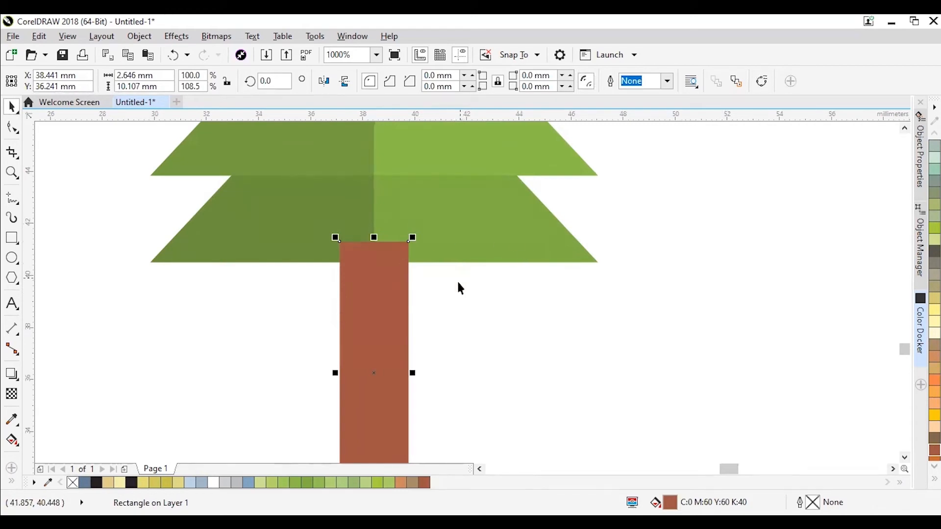
{"action": "right_click", "coordinate": [372, 293]}
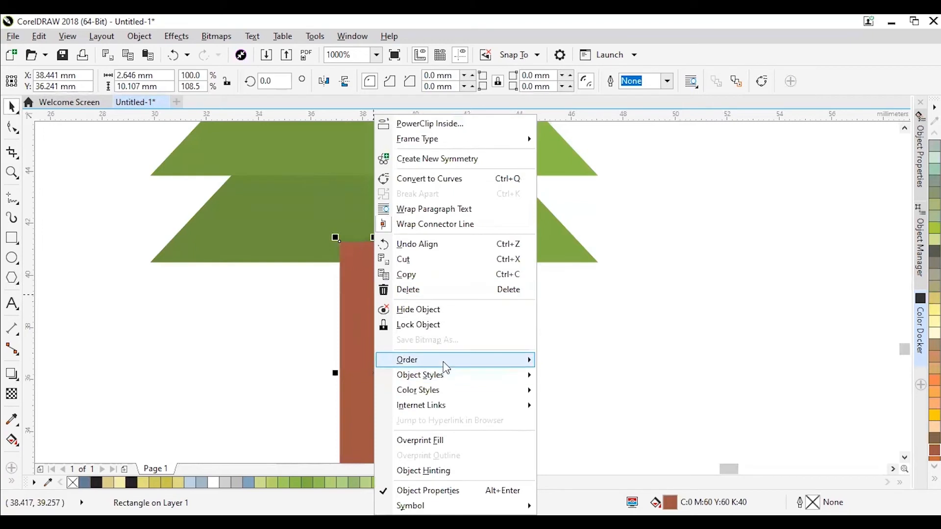
{"action": "mouse_move", "coordinate": [446, 368]}
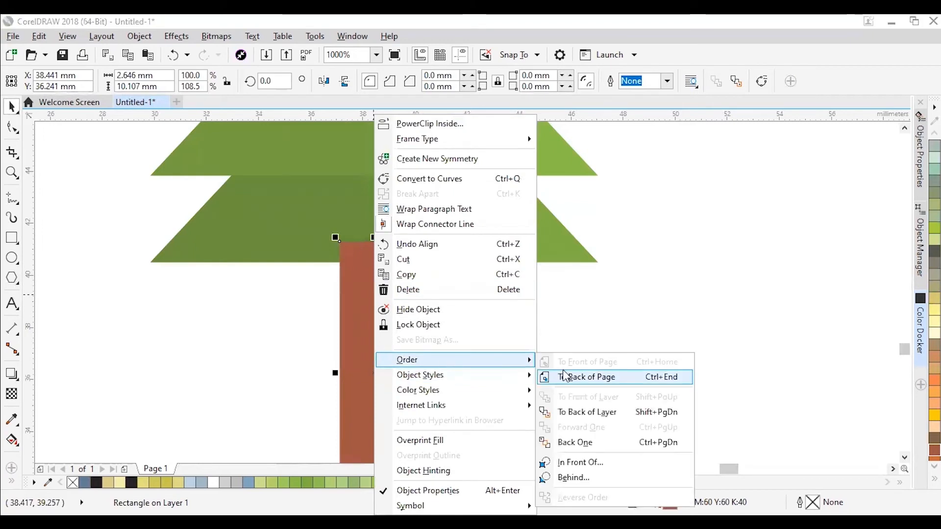
{"action": "left_click", "coordinate": [609, 377]}
{"action": "left_click", "coordinate": [507, 340]}
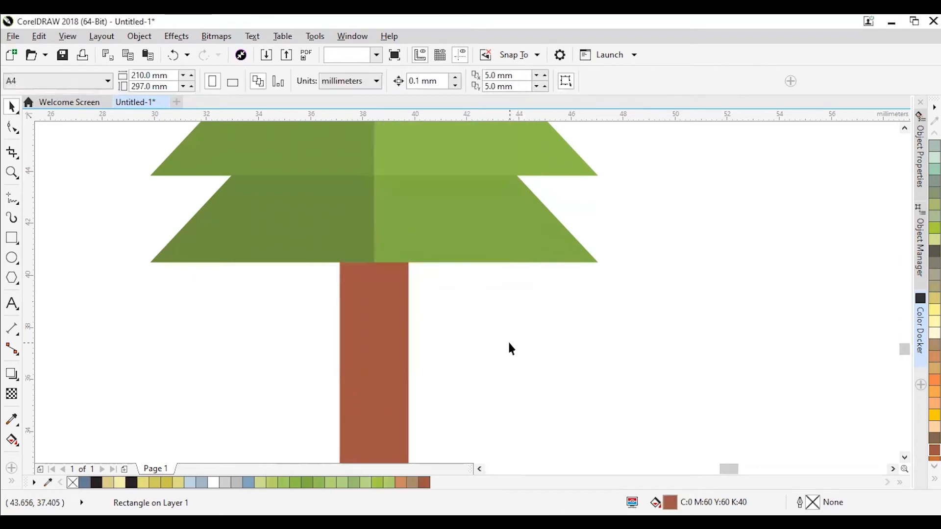
Group all the pine's tiers, shading and trunk into one object, and deselect it.
{"action": "scroll", "coordinate": [502, 340], "scroll_direction": "down", "scroll_amount": 3}
{"action": "scroll", "coordinate": [466, 296], "scroll_direction": "up", "scroll_amount": 3}
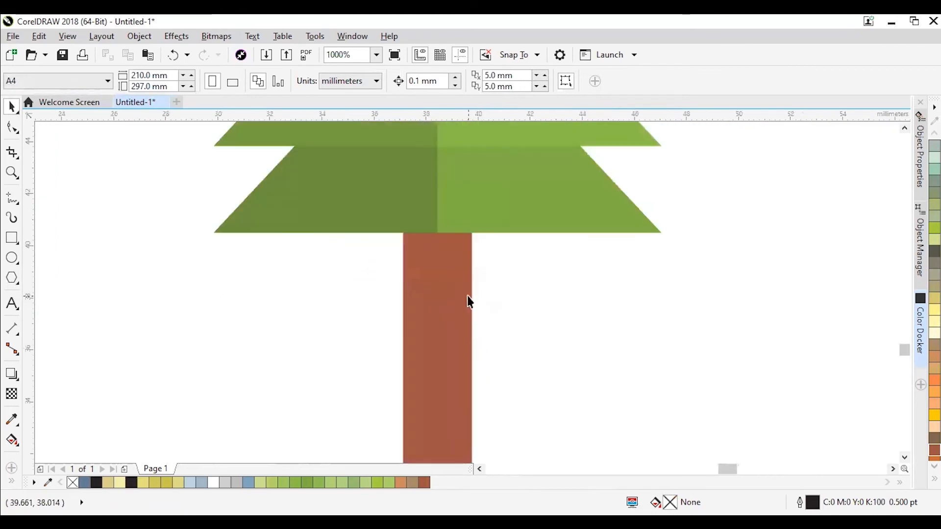
{"action": "scroll", "coordinate": [464, 305], "scroll_direction": "down", "scroll_amount": 4}
{"action": "scroll", "coordinate": [463, 305], "scroll_direction": "up", "scroll_amount": 1}
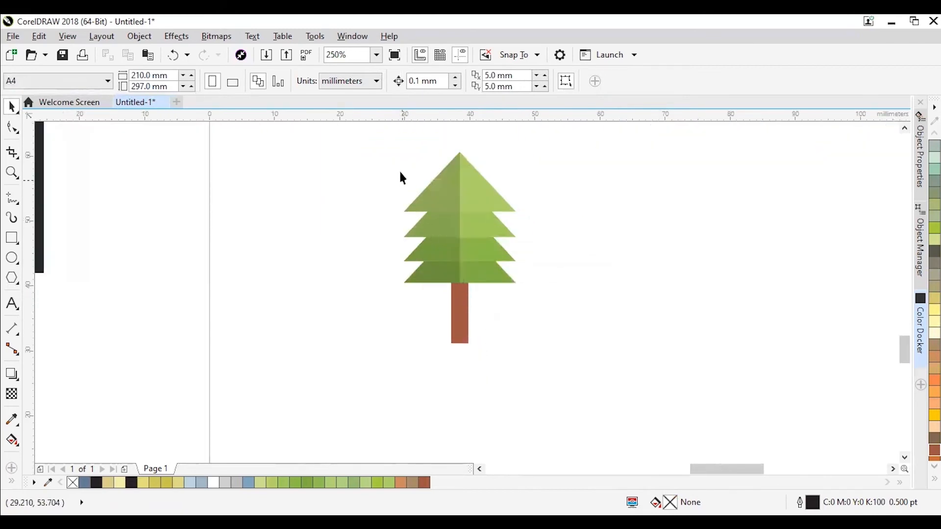
{"action": "left_click_drag", "start_coordinate": [354, 137], "coordinate": [576, 378]}
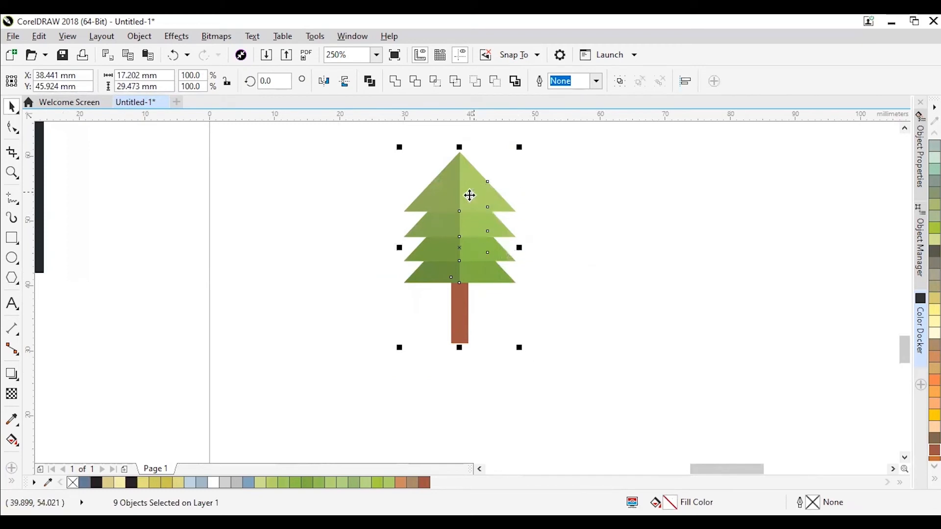
{"action": "right_click", "coordinate": [469, 196]}
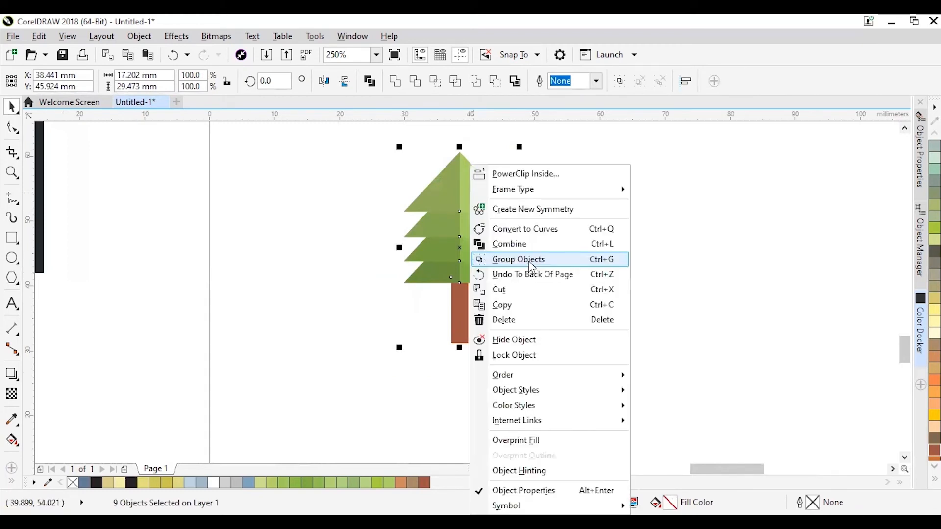
{"action": "left_click", "coordinate": [530, 265]}
{"action": "scroll", "coordinate": [528, 259], "scroll_direction": "down", "scroll_amount": 3}
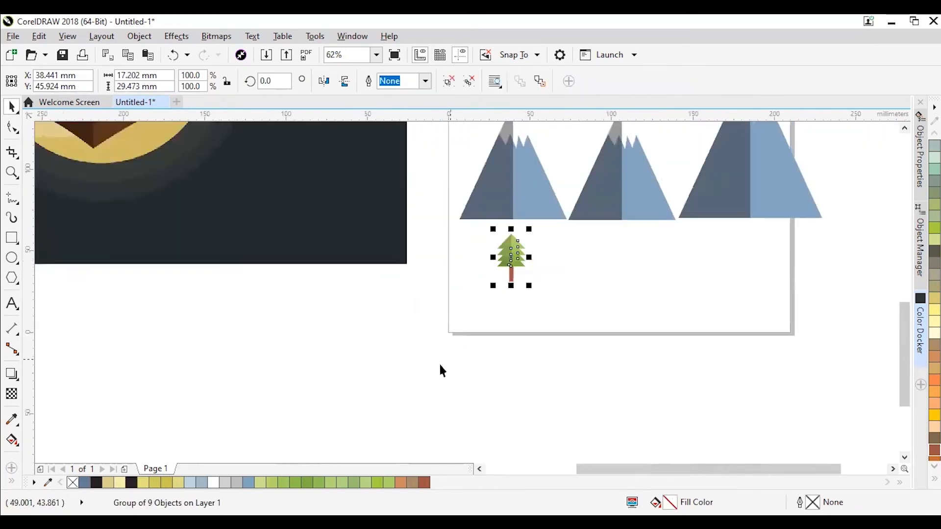
{"action": "left_click", "coordinate": [415, 368]}
Duplicate the pine beside the original and scale the copy down to about 9.9 mm wide and 17 mm high.
{"action": "scroll", "coordinate": [416, 345], "scroll_direction": "down", "scroll_amount": 1}
{"action": "scroll", "coordinate": [206, 206], "scroll_direction": "up", "scroll_amount": 3}
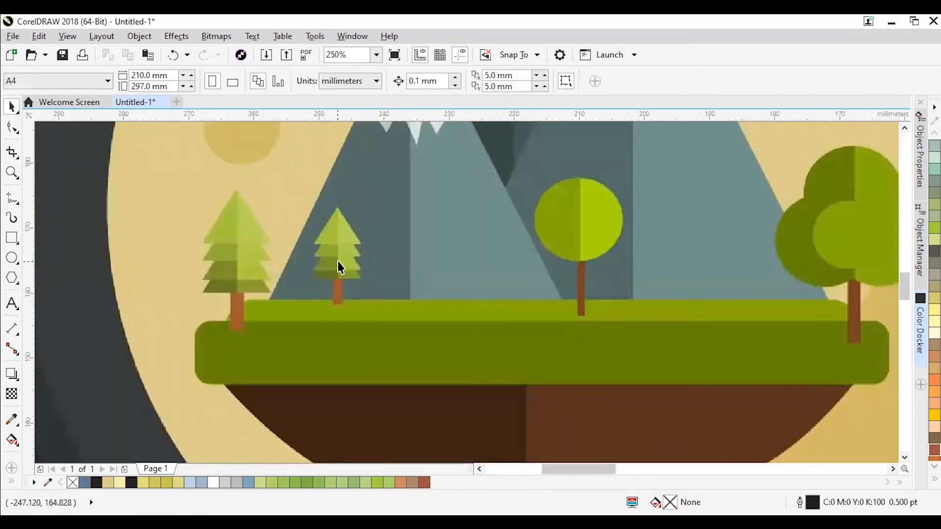
{"action": "scroll", "coordinate": [328, 269], "scroll_direction": "down", "scroll_amount": 3}
{"action": "scroll", "coordinate": [539, 333], "scroll_direction": "down", "scroll_amount": 2}
{"action": "scroll", "coordinate": [685, 399], "scroll_direction": "up", "scroll_amount": 3}
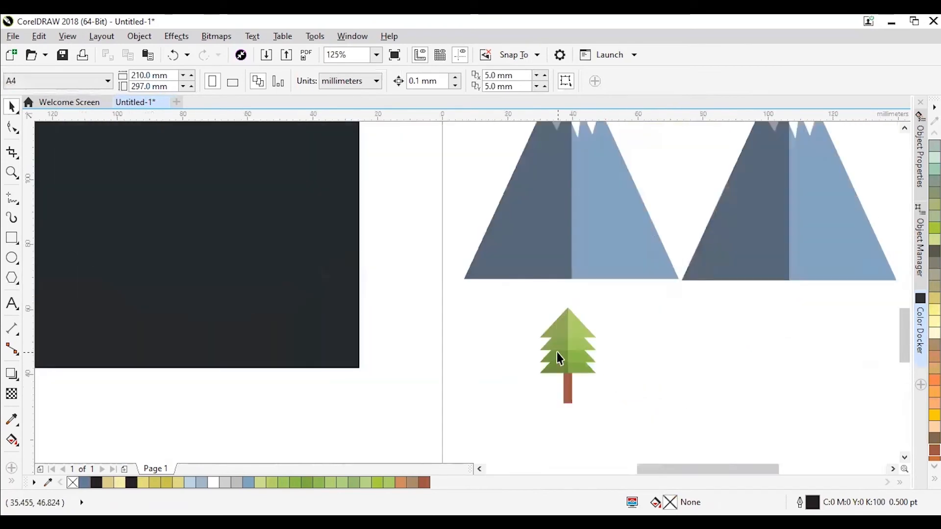
{"action": "left_click", "coordinate": [567, 349]}
{"action": "left_click_drag", "start_coordinate": [567, 350], "coordinate": [637, 351]}
{"action": "left_click_drag", "start_coordinate": [670, 408], "coordinate": [651, 384]}
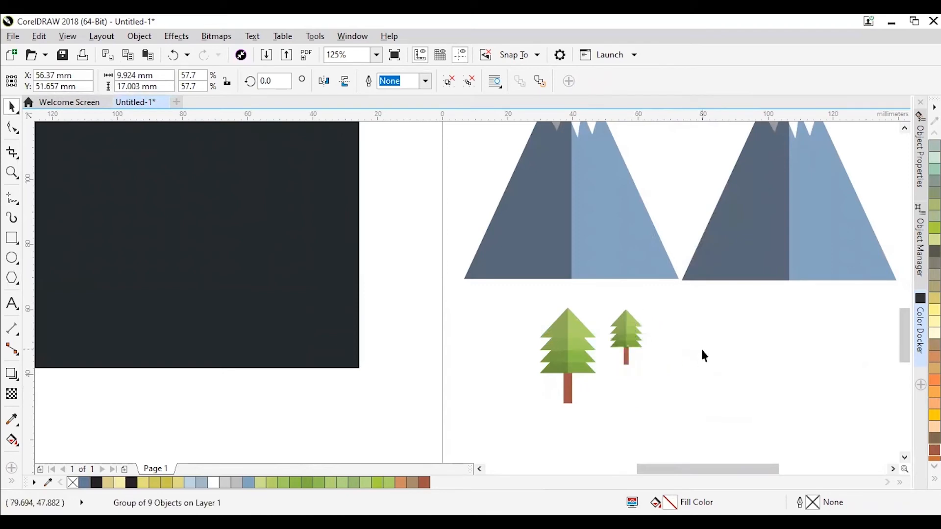
{"action": "left_click", "coordinate": [701, 347]}
Draw a circle about 16.9 mm in diameter above the mountains for the round tree's crown.
{"action": "scroll", "coordinate": [700, 347], "scroll_direction": "down", "scroll_amount": 3}
{"action": "scroll", "coordinate": [701, 350], "scroll_direction": "down", "scroll_amount": 2}
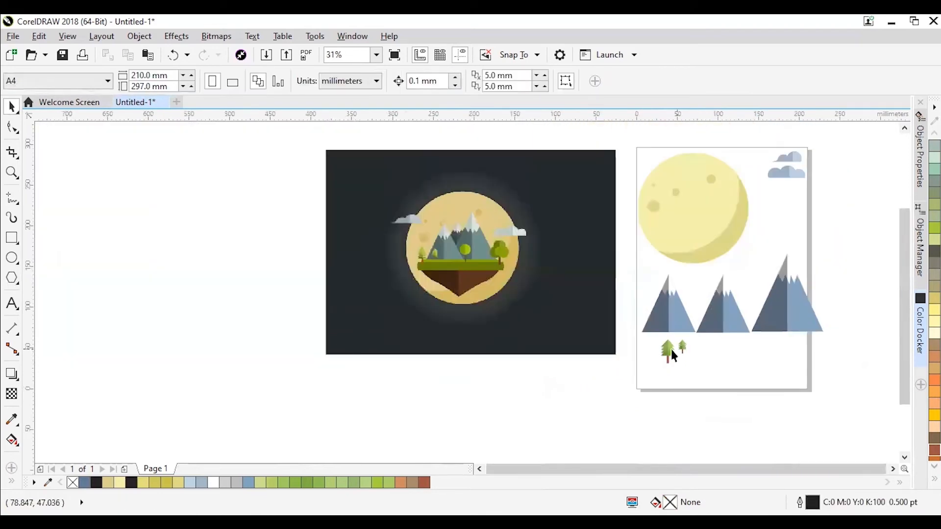
{"action": "scroll", "coordinate": [681, 349], "scroll_direction": "up", "scroll_amount": 2}
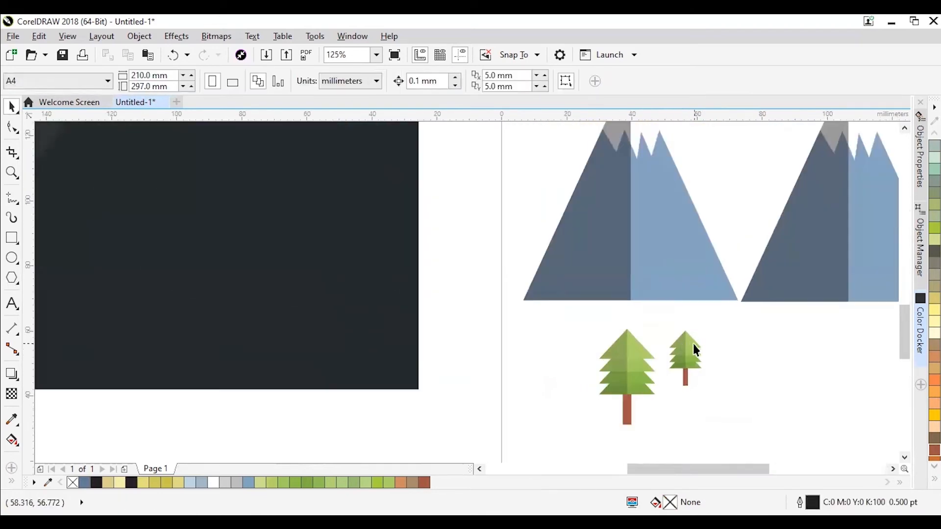
{"action": "scroll", "coordinate": [693, 343], "scroll_direction": "down", "scroll_amount": 1}
{"action": "scroll", "coordinate": [693, 343], "scroll_direction": "down", "scroll_amount": 1}
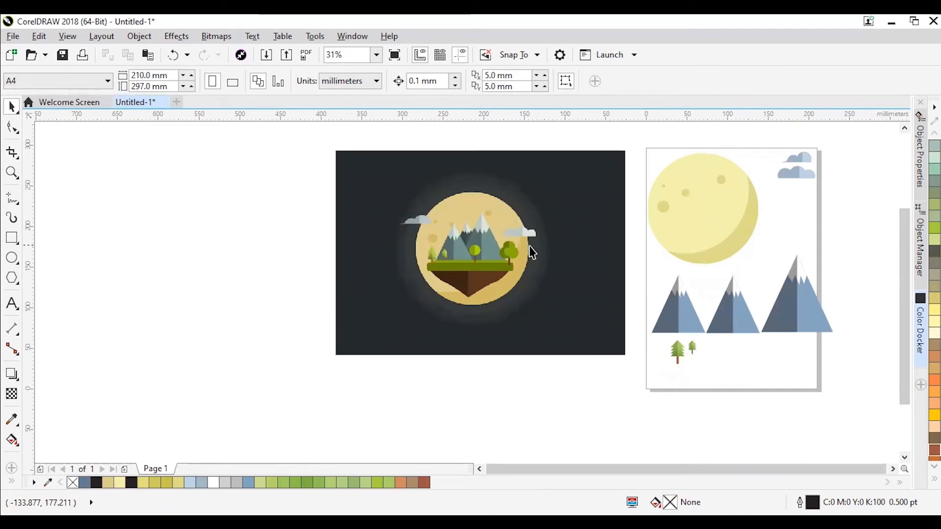
{"action": "scroll", "coordinate": [496, 264], "scroll_direction": "up", "scroll_amount": 5}
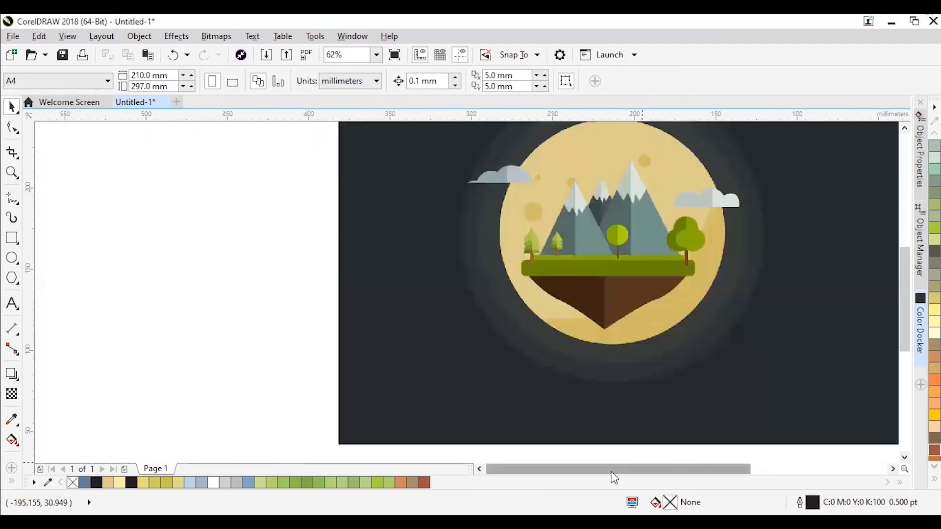
{"action": "left_click_drag", "start_coordinate": [612, 471], "coordinate": [676, 468]}
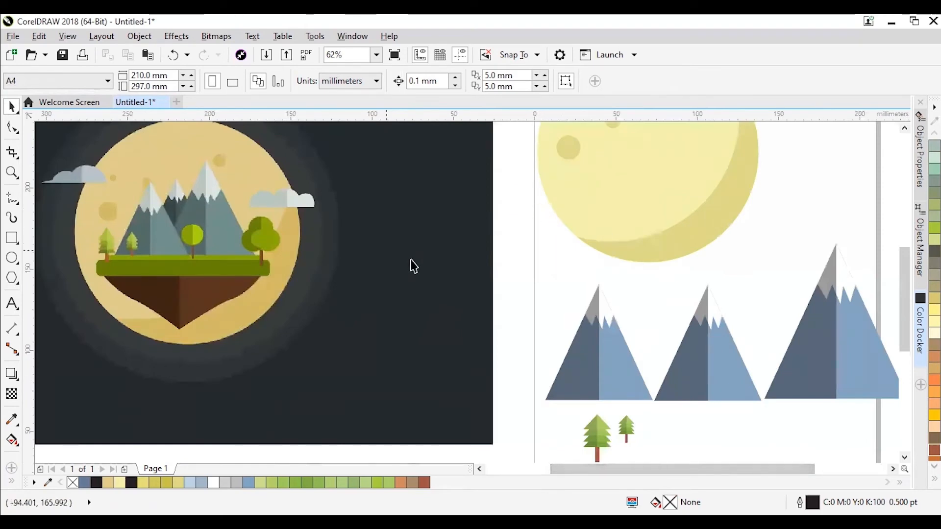
{"action": "left_click", "coordinate": [12, 258]}
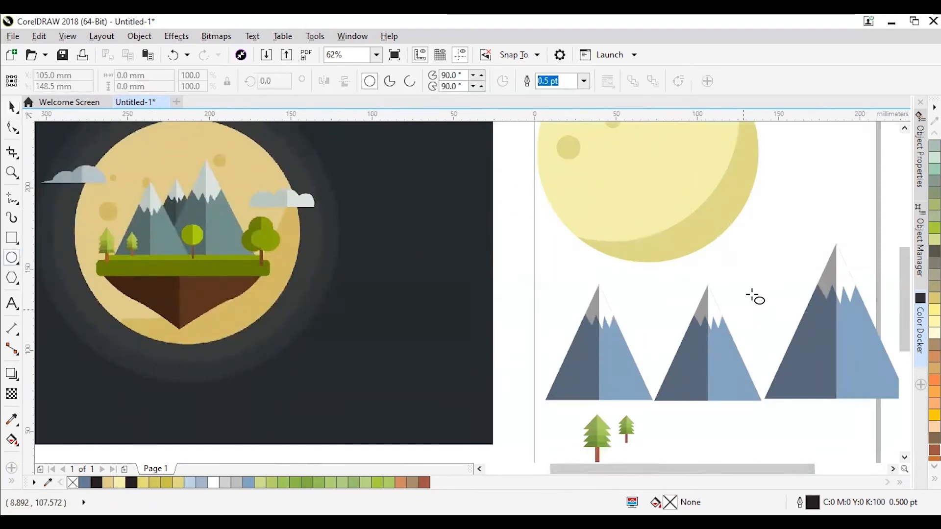
{"action": "left_click_drag", "start_coordinate": [755, 250], "coordinate": [781, 277]}
{"action": "key", "text": "space"}
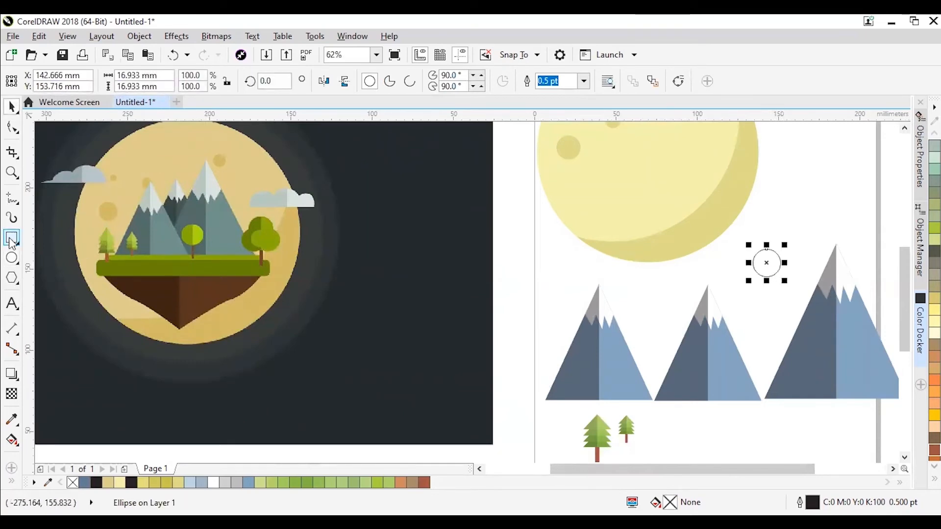
Draw a vertical line through the circle's center and extend it past both edges to about 25.2 mm high.
{"action": "left_click", "coordinate": [12, 198]}
{"action": "scroll", "coordinate": [744, 277], "scroll_direction": "up", "scroll_amount": 2}
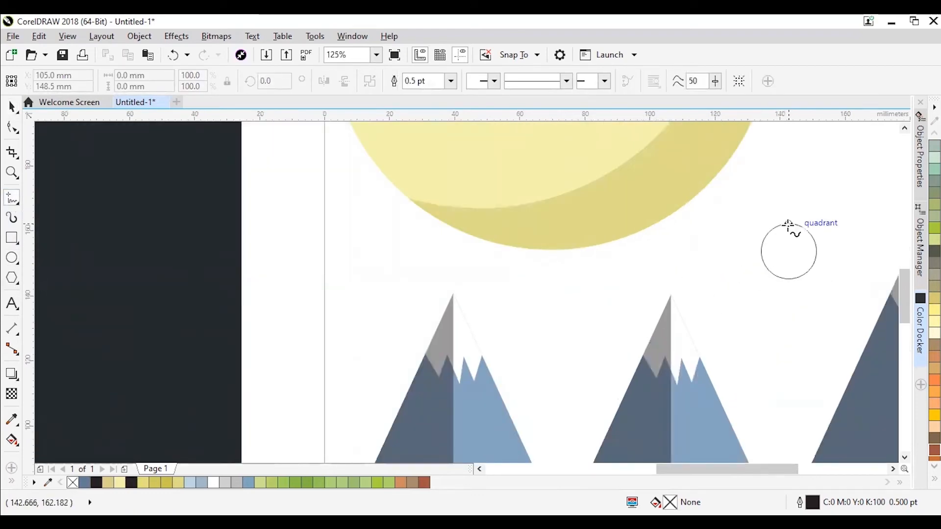
{"action": "left_click", "coordinate": [788, 223]}
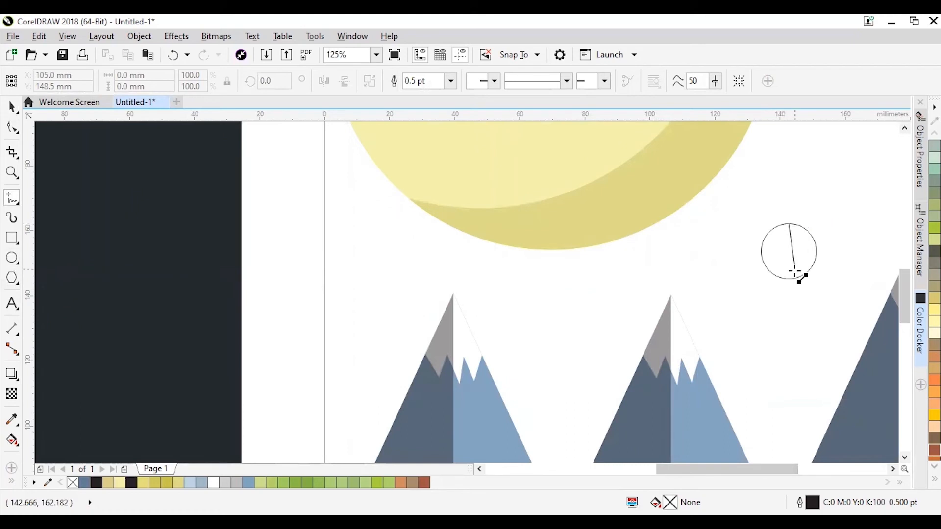
{"action": "left_click", "coordinate": [790, 297]}
{"action": "left_click_drag", "start_coordinate": [788, 219], "coordinate": [789, 205]}
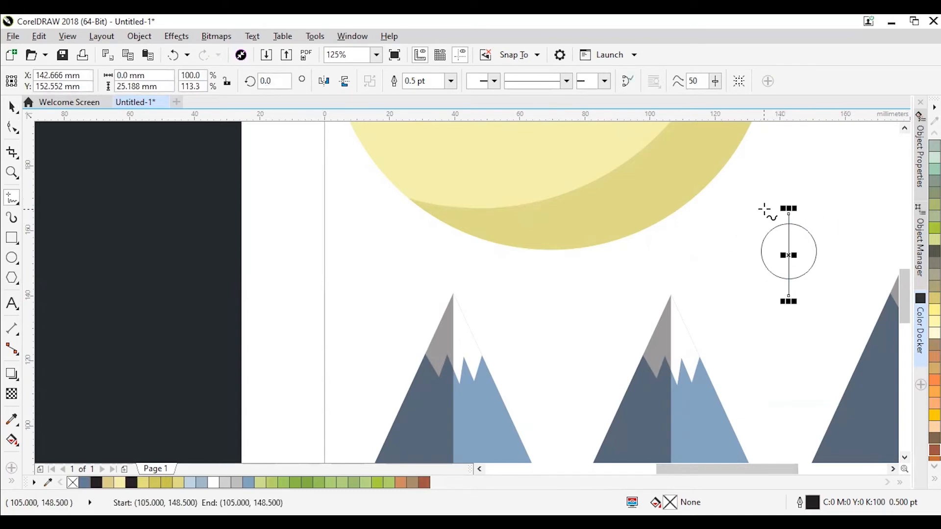
Create a separate shape from the circle's left half with Smart Fill.
{"action": "key", "text": "space"}
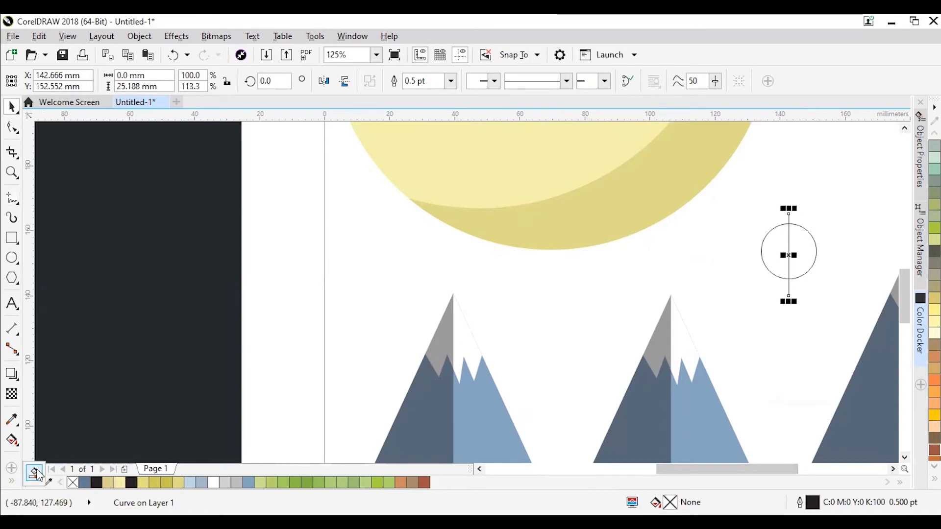
{"action": "left_click", "coordinate": [778, 245]}
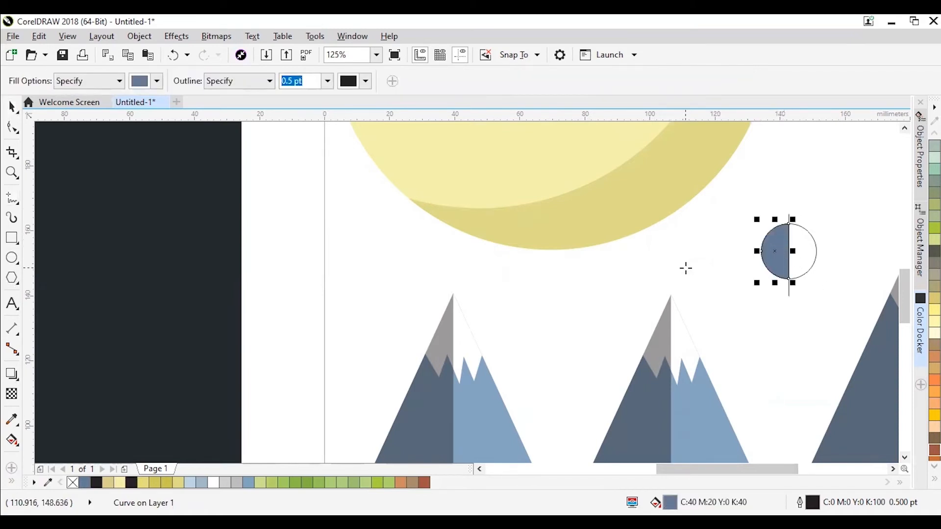
{"action": "key", "text": "space"}
Fill the full circle with Chartreuse green to match the reference's round tree.
{"action": "left_click", "coordinate": [799, 245]}
{"action": "scroll", "coordinate": [755, 253], "scroll_direction": "down", "scroll_amount": 2}
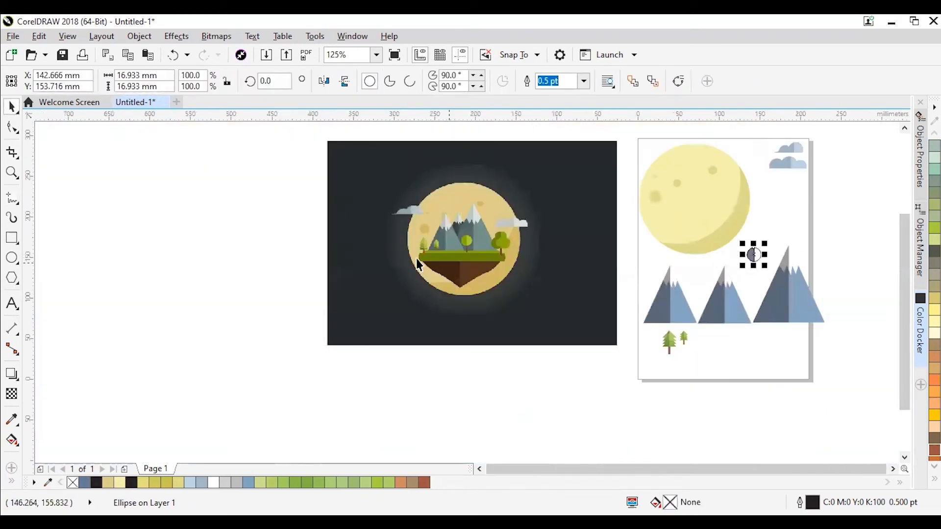
{"action": "scroll", "coordinate": [465, 235], "scroll_direction": "up", "scroll_amount": 2}
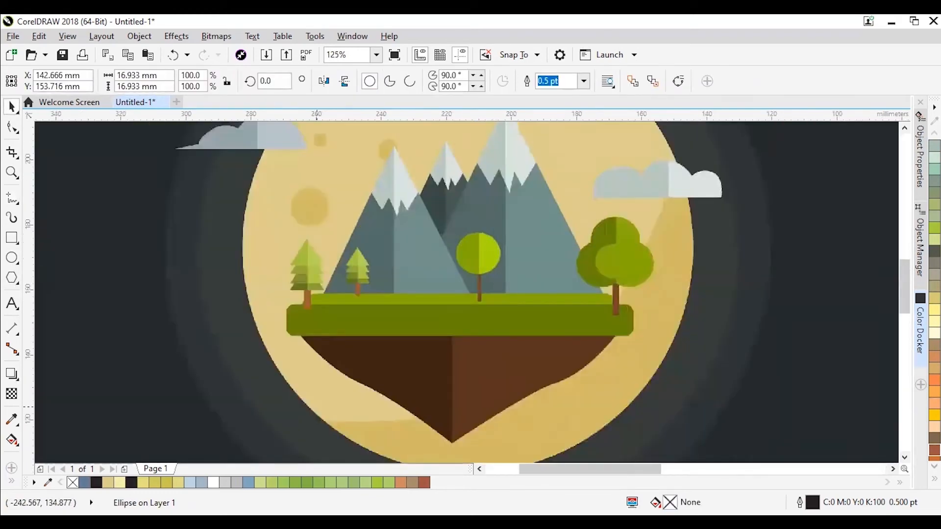
{"action": "left_click", "coordinate": [378, 484]}
{"action": "scroll", "coordinate": [612, 325], "scroll_direction": "down", "scroll_amount": 2}
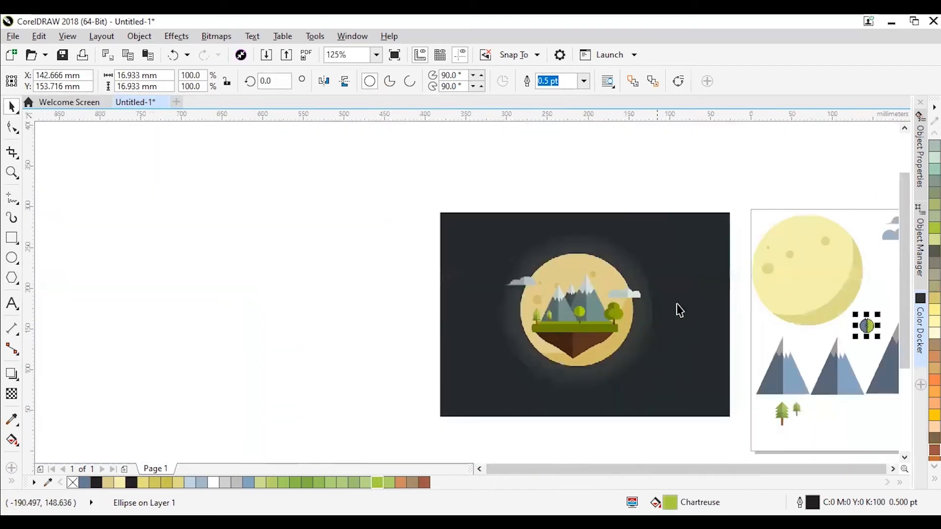
{"action": "scroll", "coordinate": [886, 341], "scroll_direction": "up", "scroll_amount": 1}
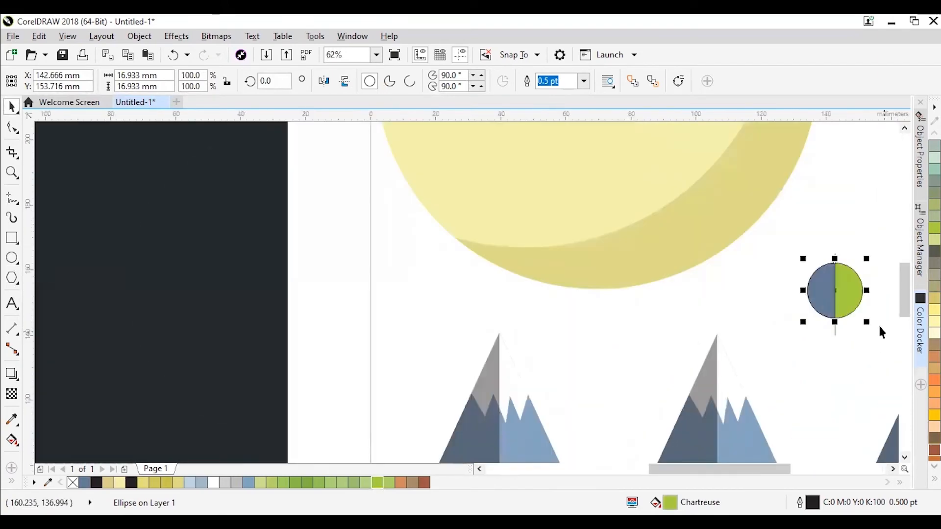
Fill the left half-circle with black (K 100) and give it a uniform transparency of 70.
{"action": "left_click", "coordinate": [825, 278]}
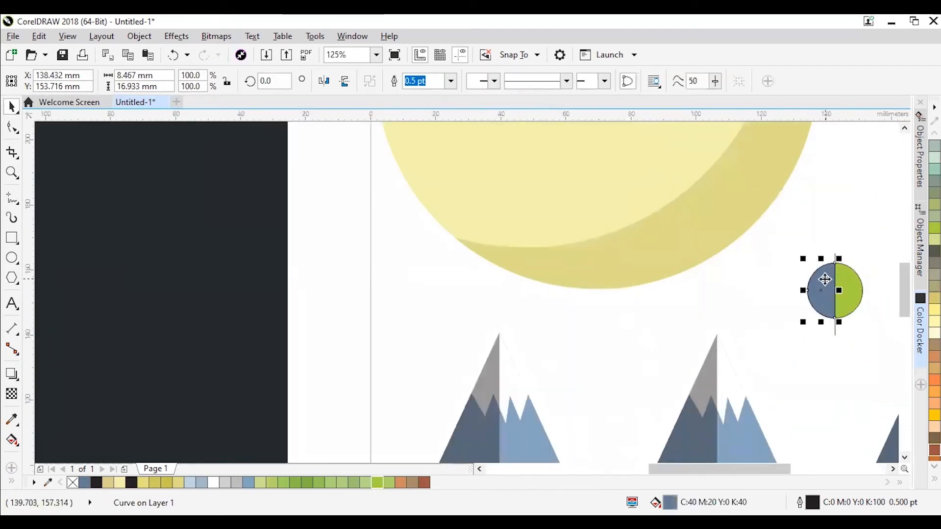
{"action": "left_click", "coordinate": [309, 483]}
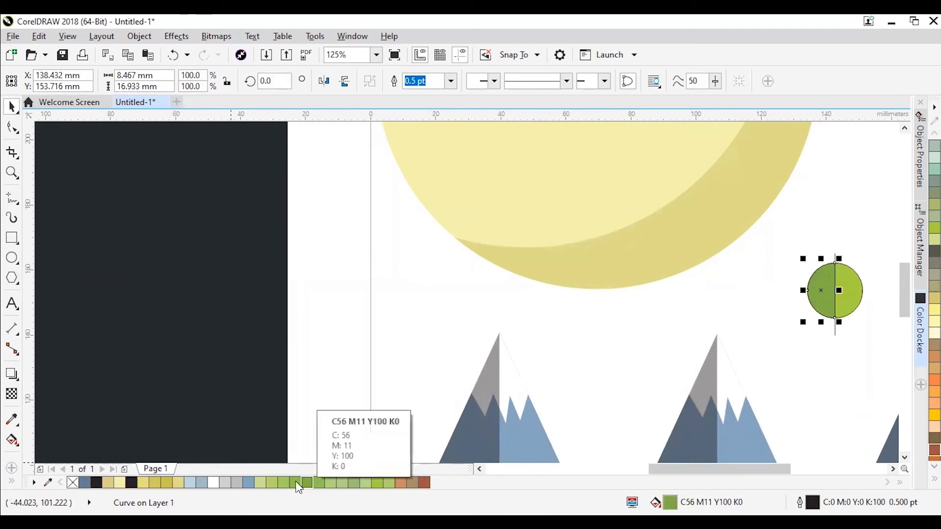
{"action": "left_click", "coordinate": [128, 483]}
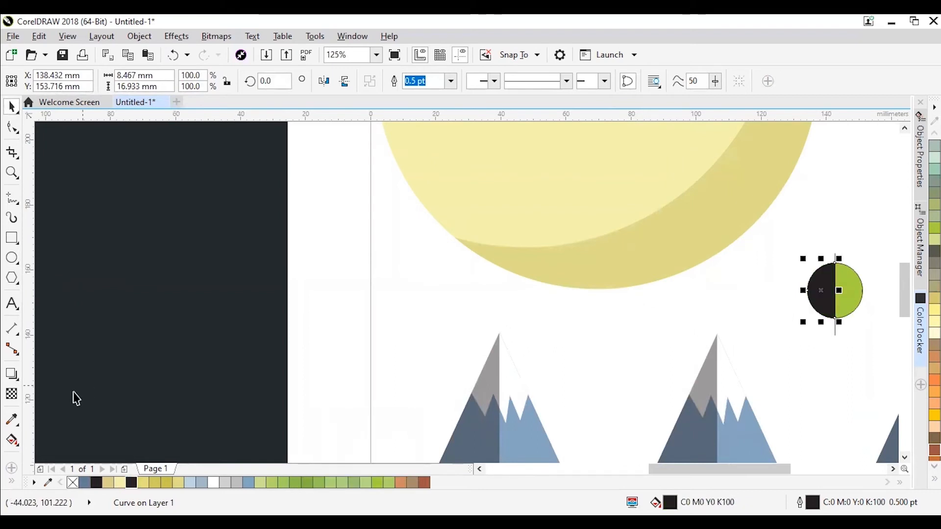
{"action": "left_click", "coordinate": [12, 393]}
{"action": "left_click_drag", "start_coordinate": [811, 342], "coordinate": [816, 342]}
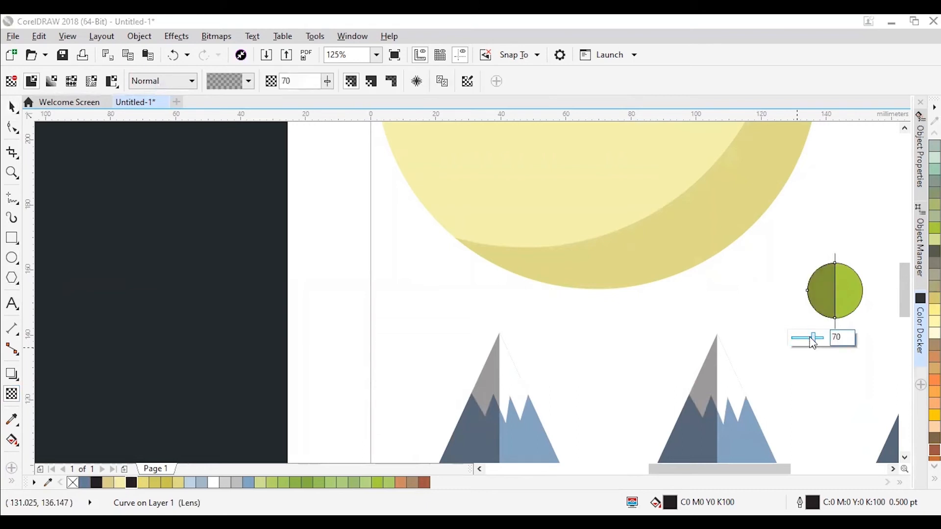
Delete the vertical dividing line and select the circle together with its half-circle shading.
{"action": "left_click", "coordinate": [836, 235]}
{"action": "left_click", "coordinate": [839, 260]}
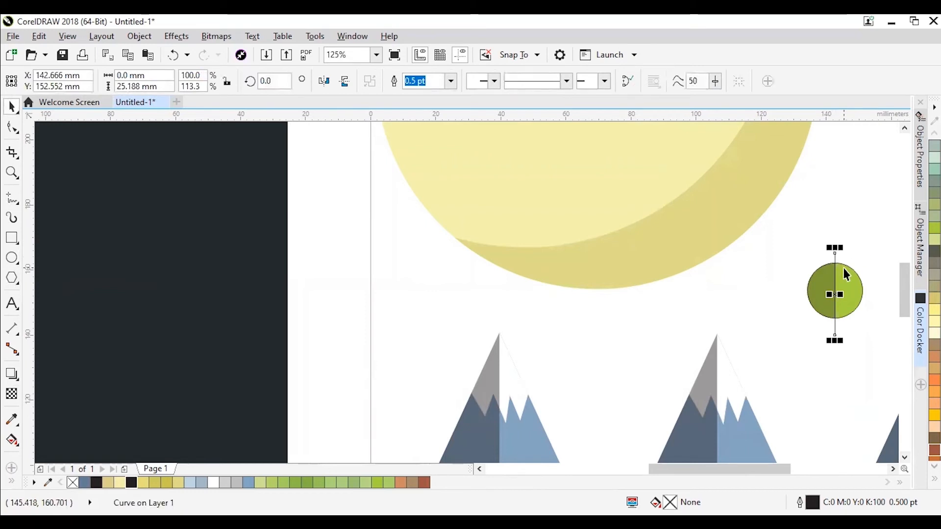
{"action": "left_click", "coordinate": [845, 225]}
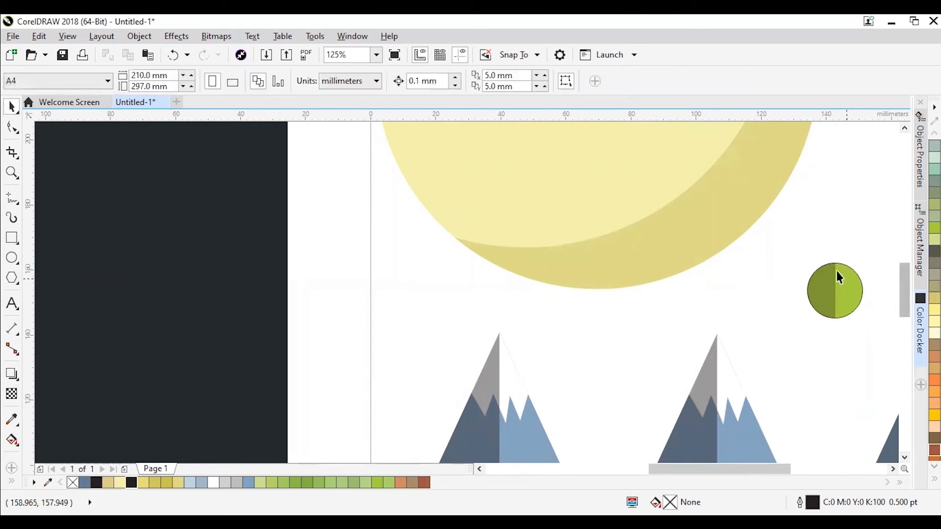
{"action": "left_click_drag", "start_coordinate": [792, 234], "coordinate": [884, 344]}
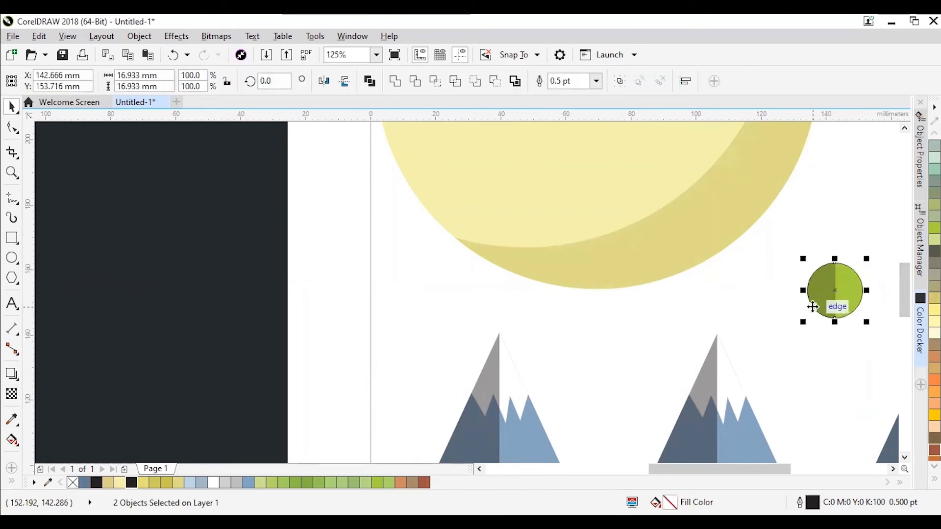
Remove the outline from the round tree crown and its half-circle shading.
{"action": "right_click", "coordinate": [74, 485]}
{"action": "left_click", "coordinate": [816, 249]}
{"action": "scroll", "coordinate": [843, 306], "scroll_direction": "down", "scroll_amount": 2}
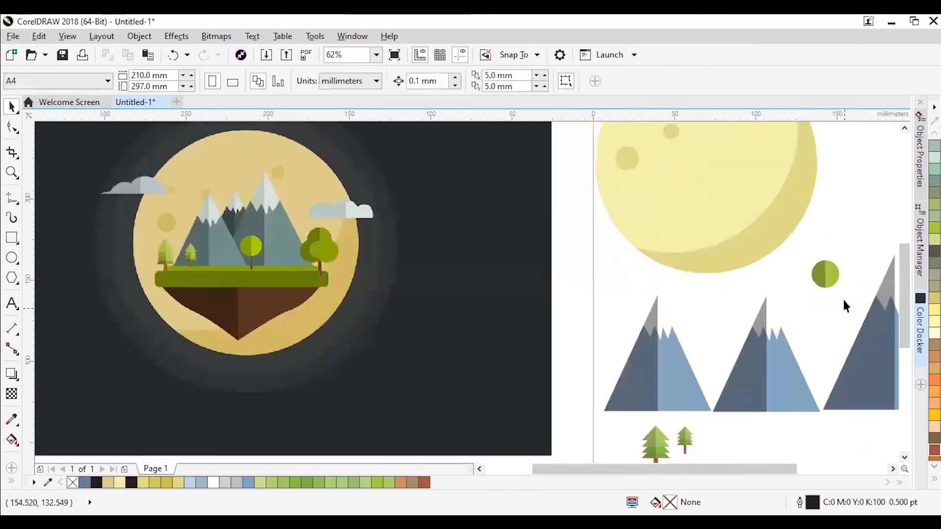
{"action": "scroll", "coordinate": [824, 274], "scroll_direction": "up", "scroll_amount": 2}
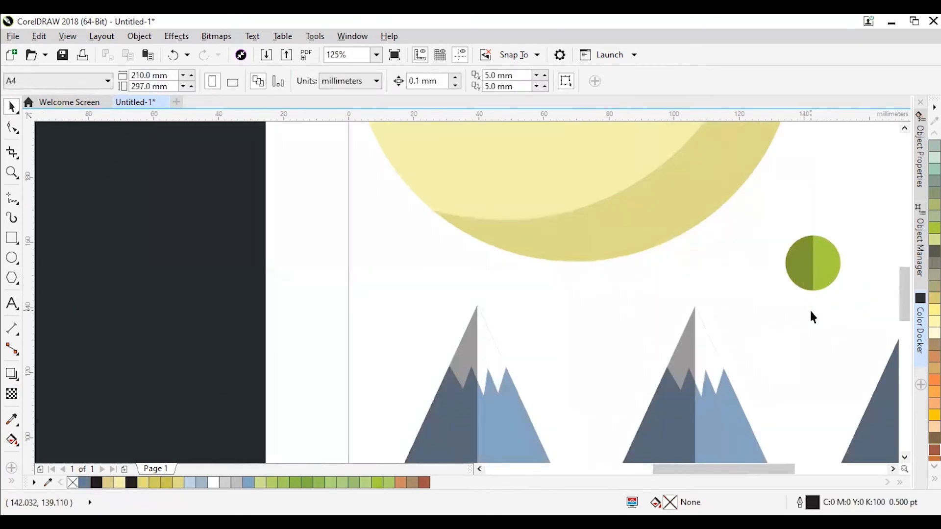
{"action": "scroll", "coordinate": [811, 313], "scroll_direction": "down", "scroll_amount": 2}
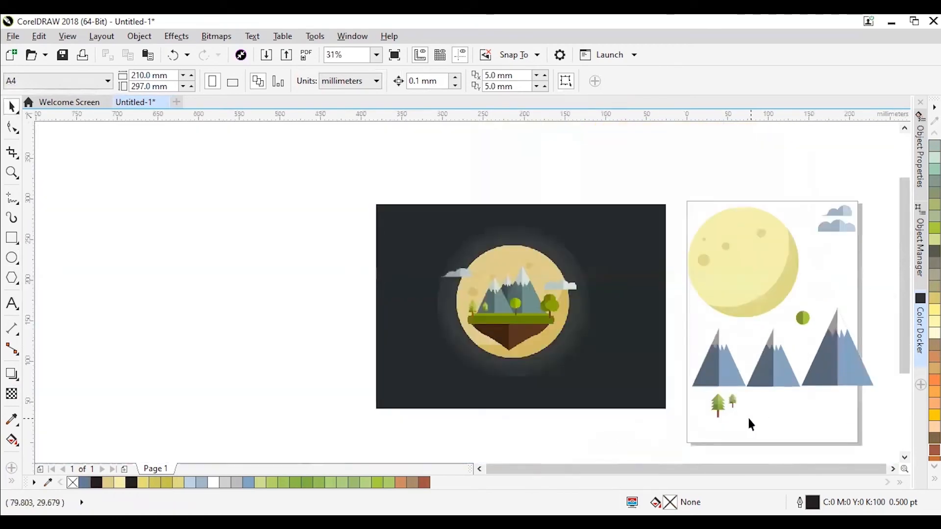
Draw a trunk rectangle about 1.3 mm wide and 15 mm high directly below the round crown.
{"action": "scroll", "coordinate": [748, 419], "scroll_direction": "up", "scroll_amount": 1}
{"action": "left_click", "coordinate": [687, 413]}
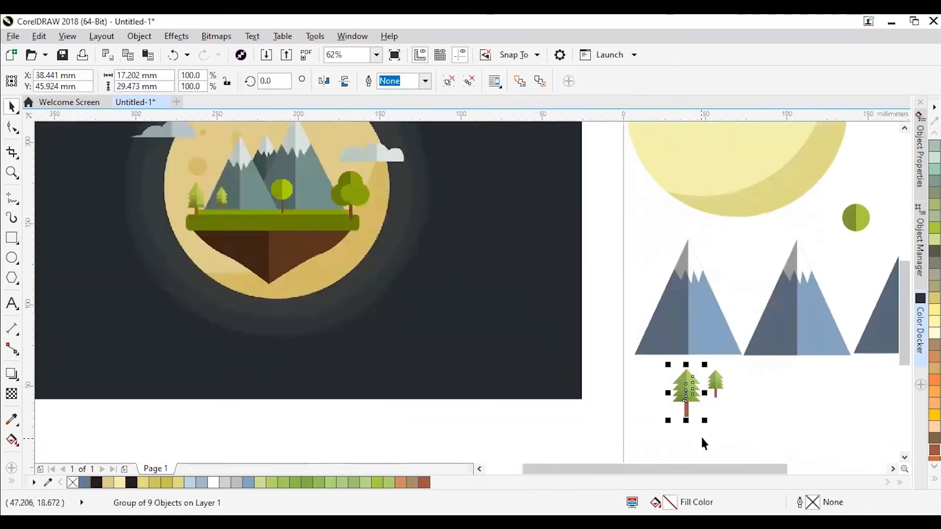
{"action": "left_click", "coordinate": [847, 384]}
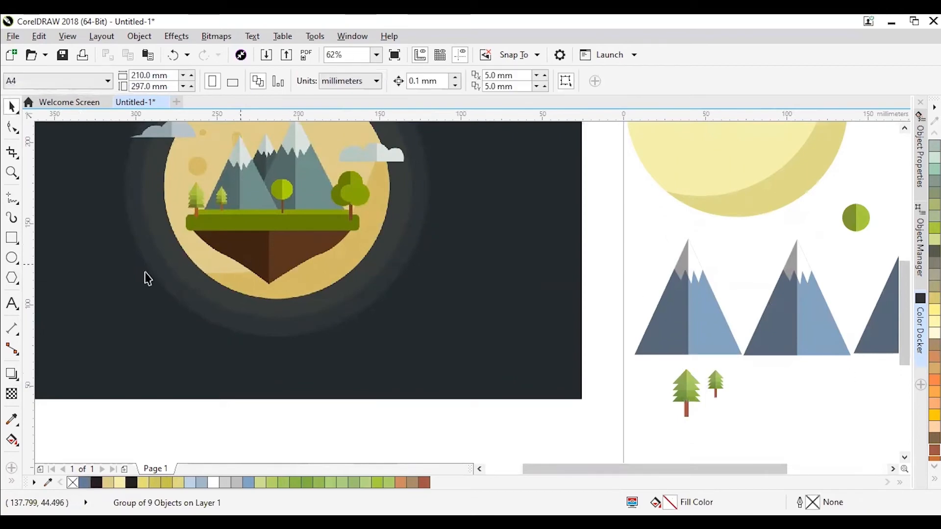
{"action": "left_click", "coordinate": [12, 239]}
{"action": "scroll", "coordinate": [874, 251], "scroll_direction": "up", "scroll_amount": 2}
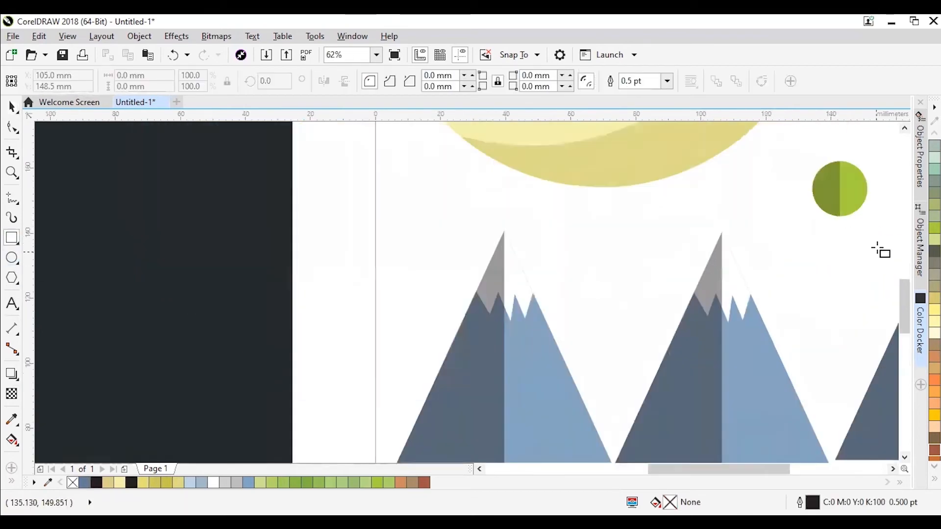
{"action": "left_click_drag", "start_coordinate": [794, 196], "coordinate": [803, 294]}
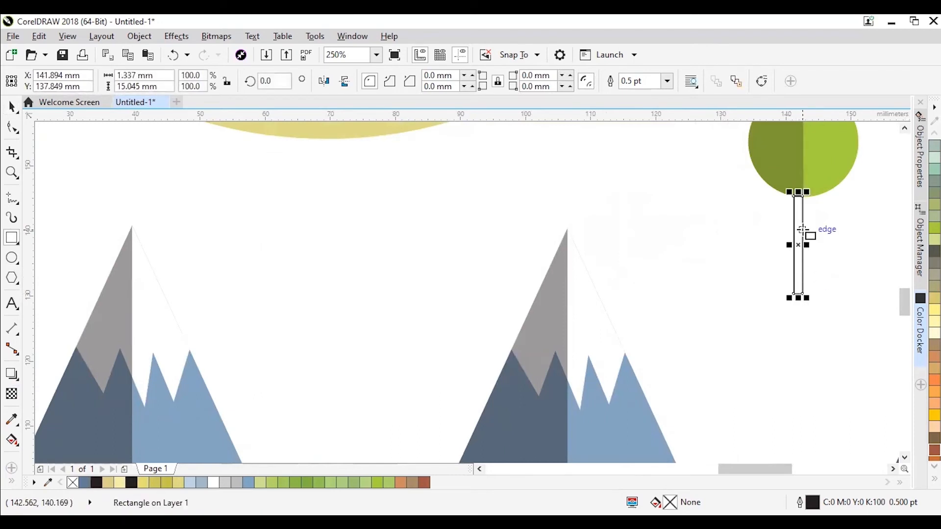
{"action": "key", "text": "space"}
Move the trunk up to overlap the crown's lower edge and align it horizontally with the crown's centre.
{"action": "scroll", "coordinate": [820, 175], "scroll_direction": "up", "scroll_amount": 1}
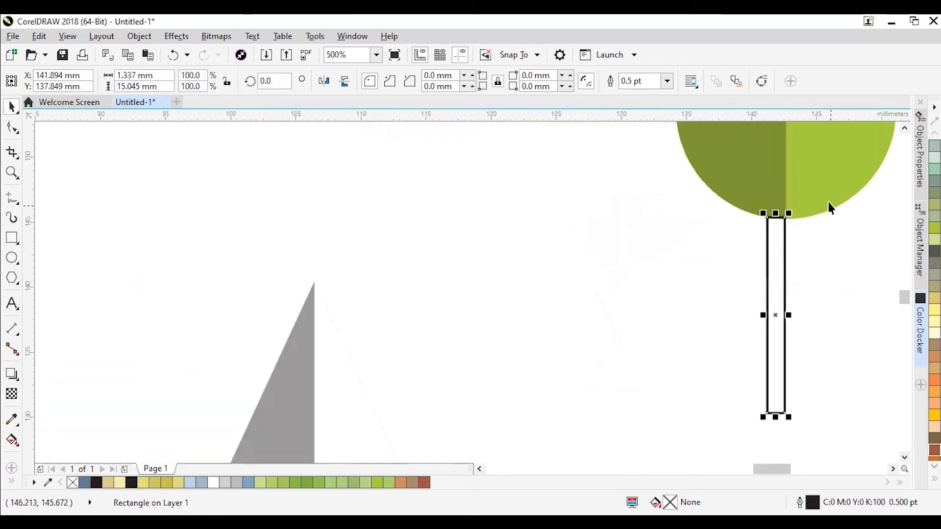
{"action": "left_click_drag", "start_coordinate": [784, 218], "coordinate": [776, 201]}
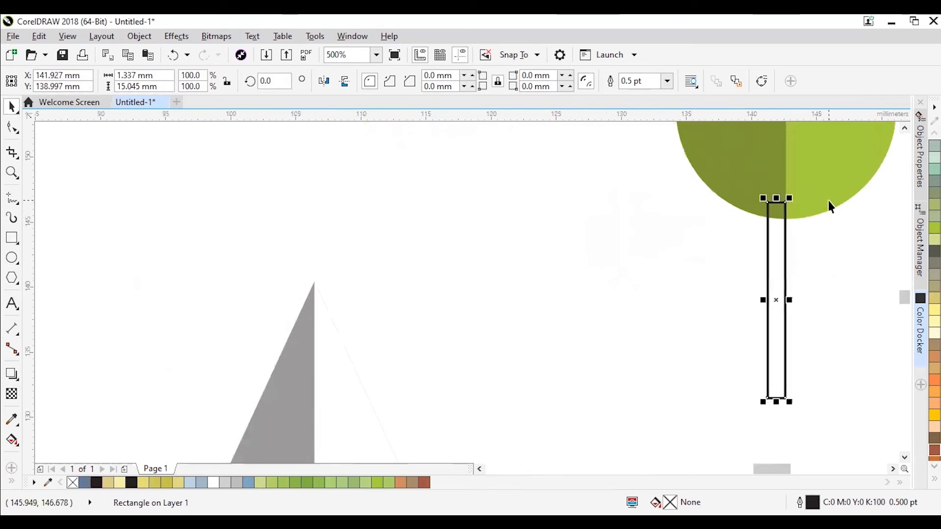
{"action": "left_click", "coordinate": [829, 200], "text": "shift"}
{"action": "key", "text": "c"}
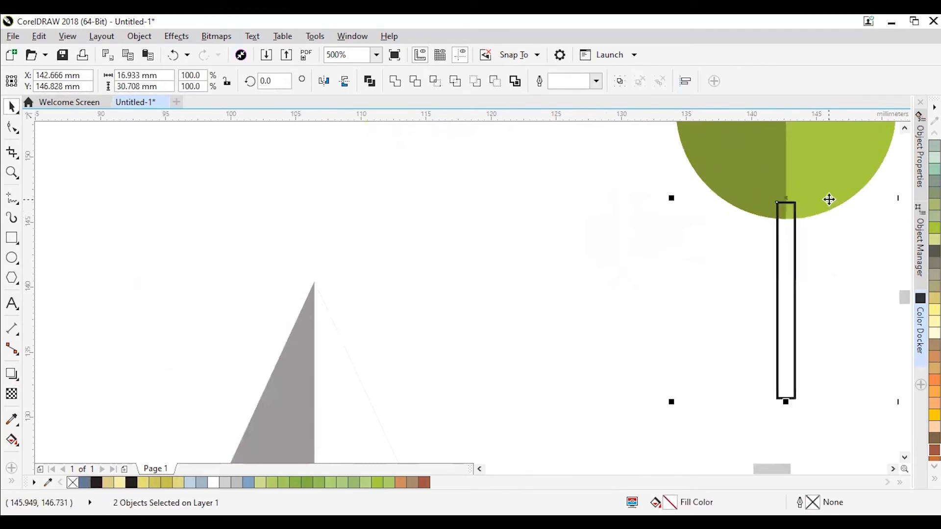
{"action": "left_click", "coordinate": [822, 266]}
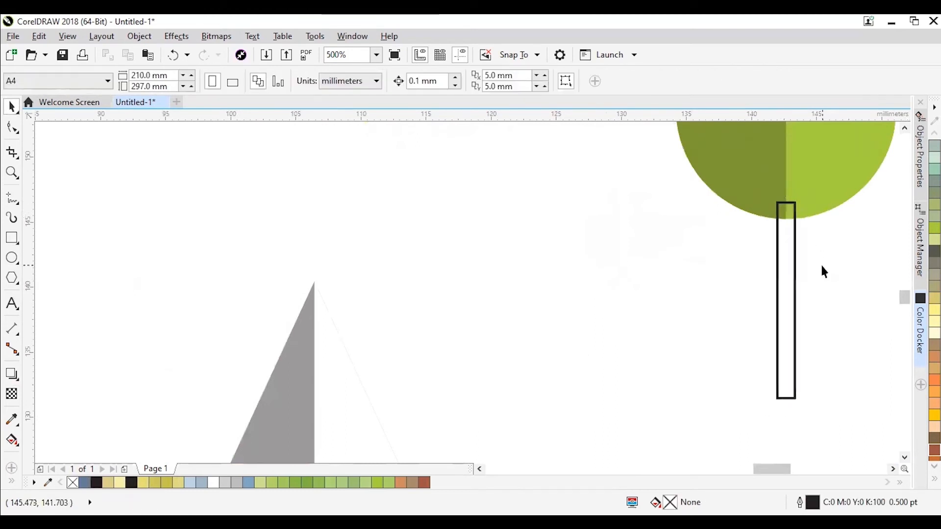
Fill the trunk with Ruby Red and remove its outline.
{"action": "left_click", "coordinate": [790, 251]}
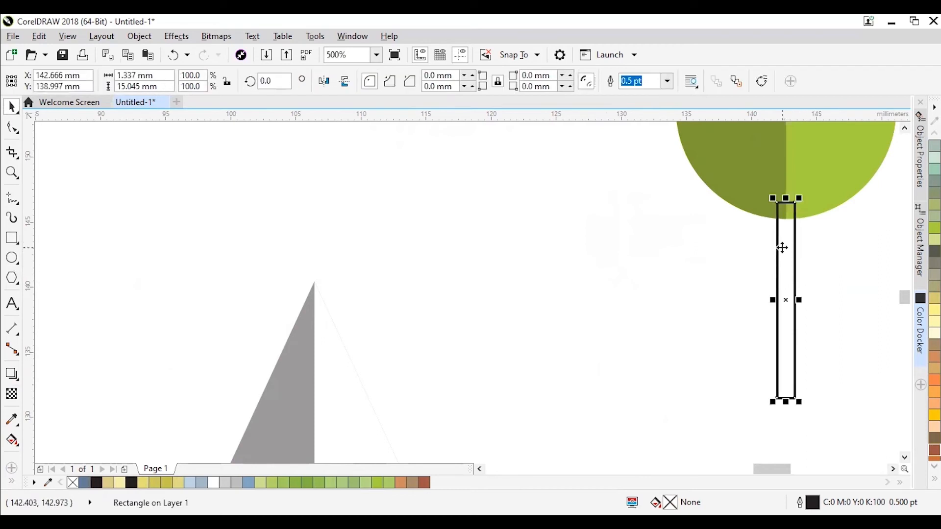
{"action": "left_click", "coordinate": [425, 483]}
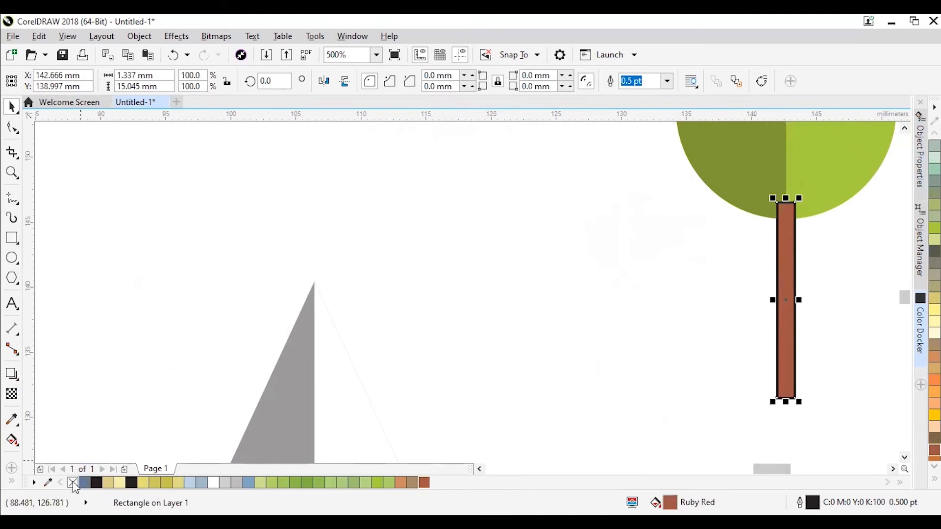
{"action": "right_click", "coordinate": [73, 483]}
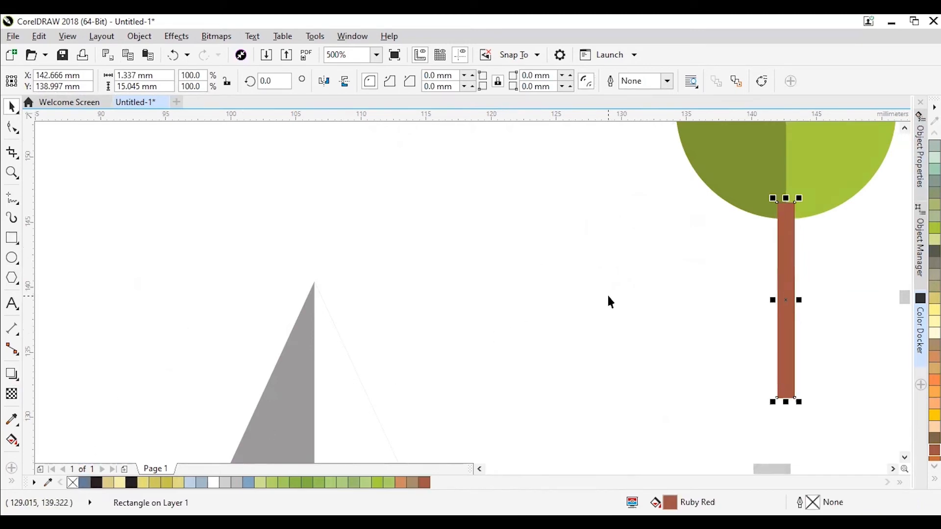
Send the trunk to the back of the page so it sits behind the crown.
{"action": "right_click", "coordinate": [791, 254]}
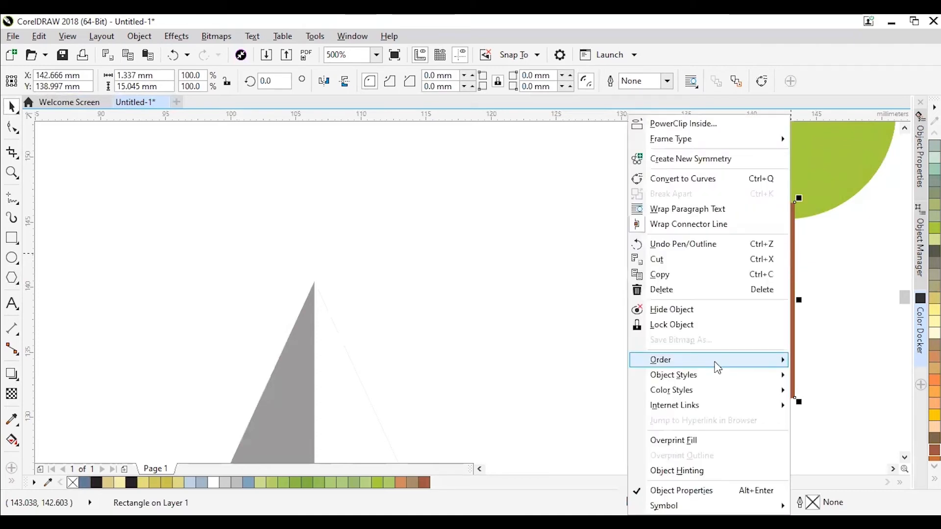
{"action": "mouse_move", "coordinate": [667, 359]}
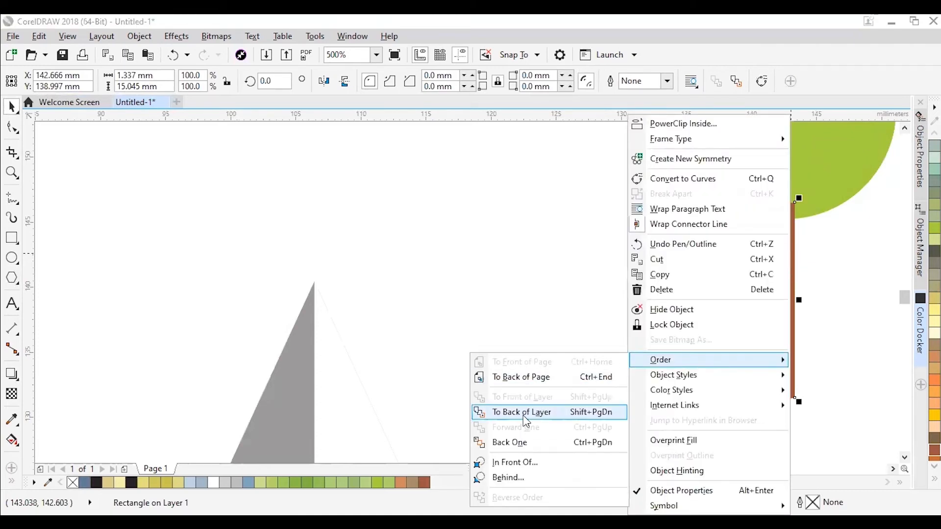
{"action": "left_click", "coordinate": [524, 377]}
{"action": "left_click", "coordinate": [696, 299]}
{"action": "scroll", "coordinate": [696, 299], "scroll_direction": "down", "scroll_amount": 2}
Group the crown, shading and trunk, and move the round tree beside the small pine tree below the mountains.
{"action": "left_click_drag", "start_coordinate": [674, 202], "coordinate": [757, 347]}
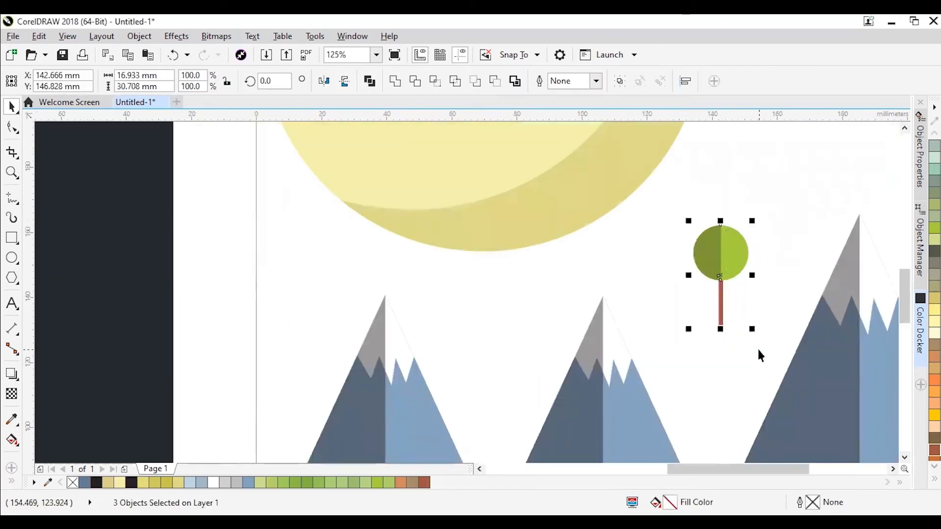
{"action": "right_click", "coordinate": [739, 245]}
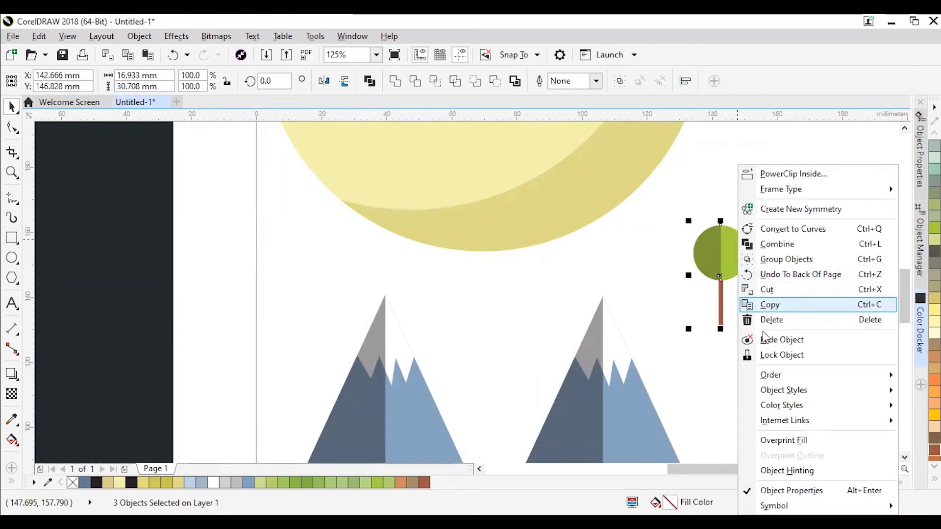
{"action": "left_click", "coordinate": [787, 259]}
{"action": "scroll", "coordinate": [789, 237], "scroll_direction": "down", "scroll_amount": 4}
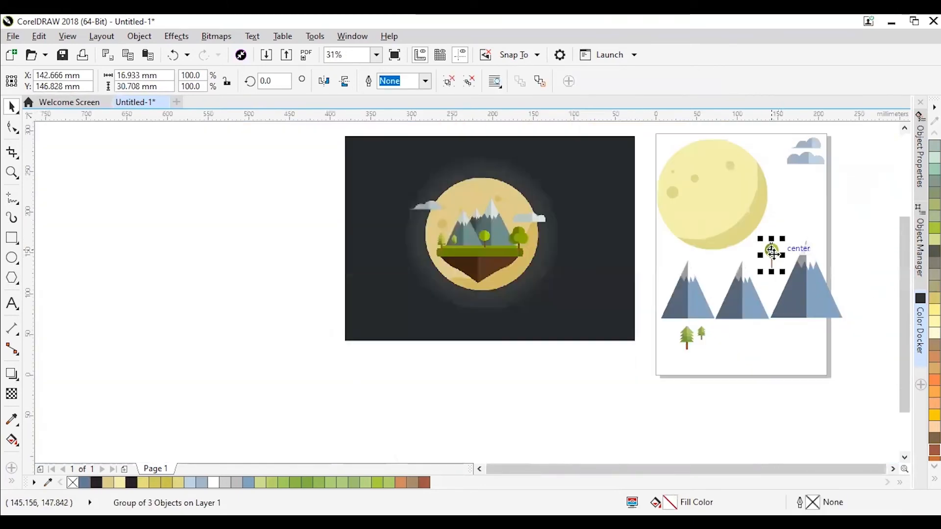
{"action": "left_click_drag", "start_coordinate": [717, 341], "coordinate": [728, 340]}
{"action": "left_click", "coordinate": [770, 355]}
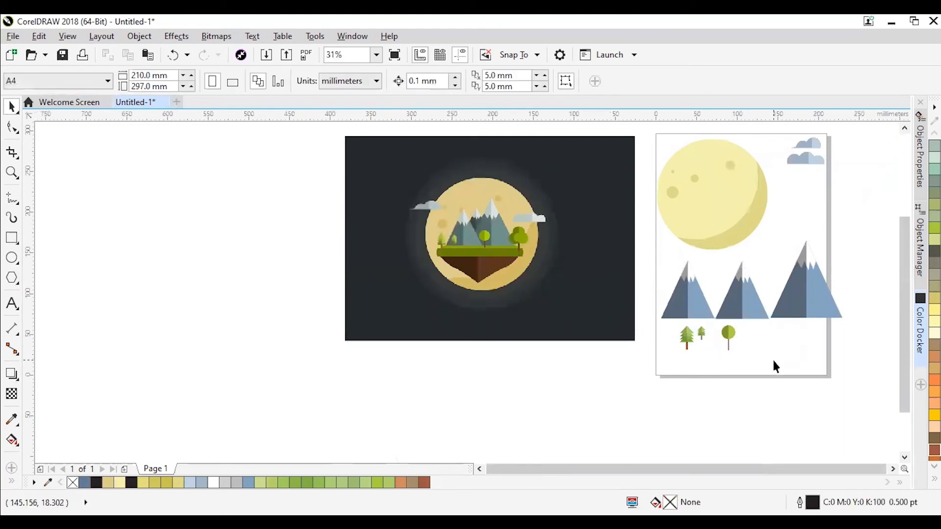
Draw a circle about 17 mm in diameter beside the round tree as the first lobe of the reference's multi-lobed tree.
{"action": "scroll", "coordinate": [533, 245], "scroll_direction": "up", "scroll_amount": 4}
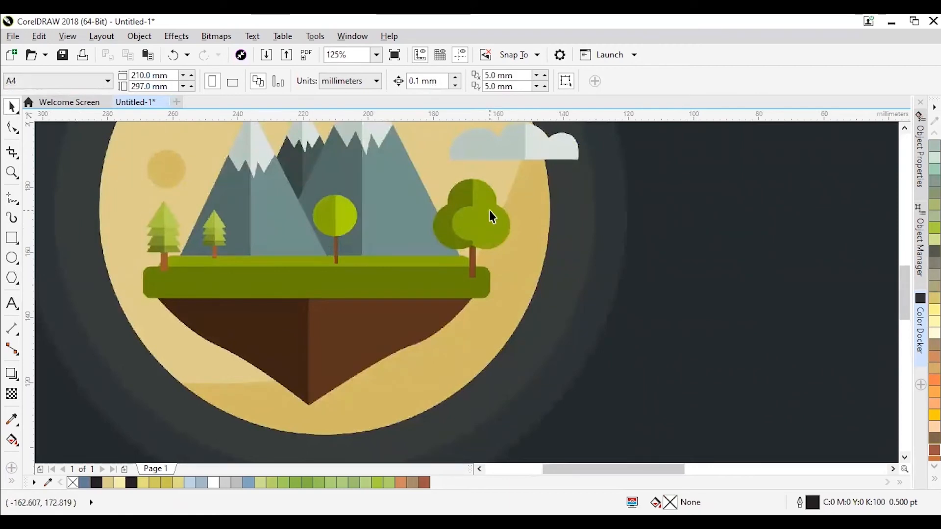
{"action": "scroll", "coordinate": [475, 221], "scroll_direction": "down", "scroll_amount": 5}
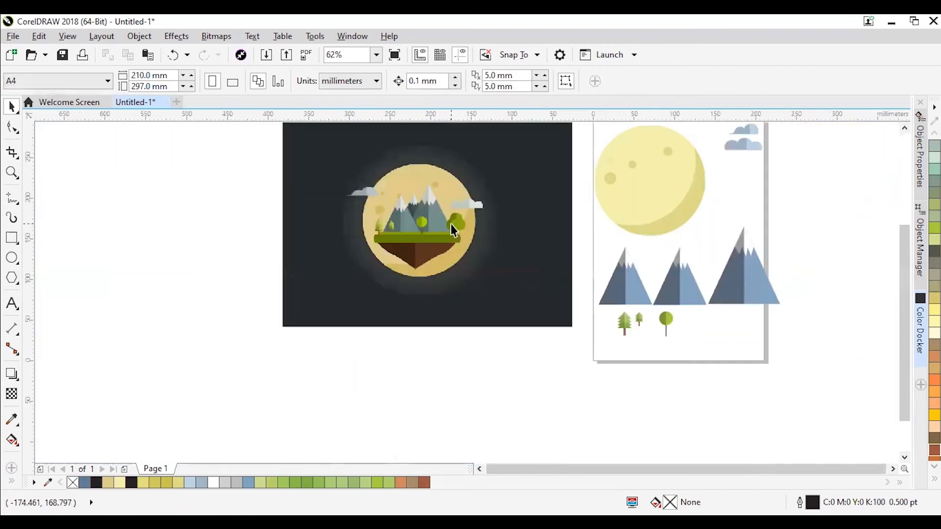
{"action": "scroll", "coordinate": [605, 304], "scroll_direction": "up", "scroll_amount": 3}
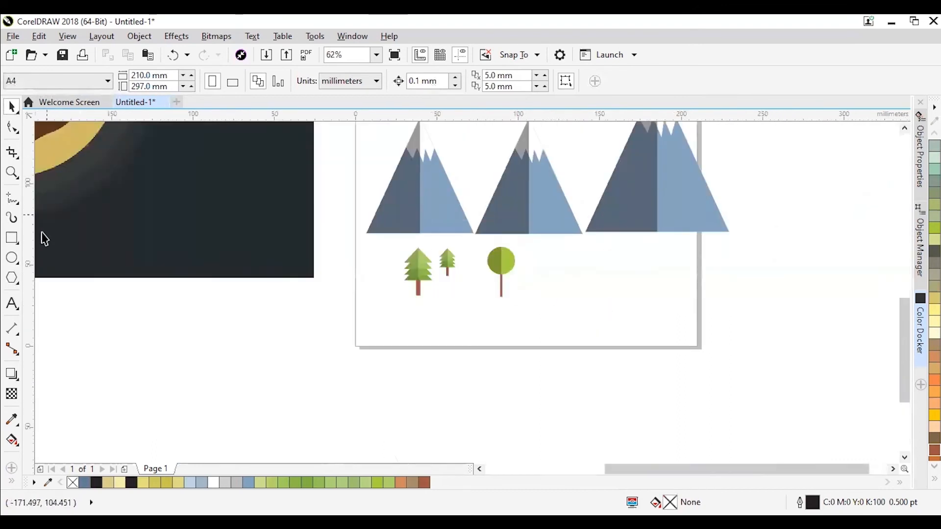
{"action": "left_click", "coordinate": [12, 258]}
{"action": "scroll", "coordinate": [554, 275], "scroll_direction": "up", "scroll_amount": 3}
{"action": "left_click_drag", "start_coordinate": [510, 248], "coordinate": [623, 343]}
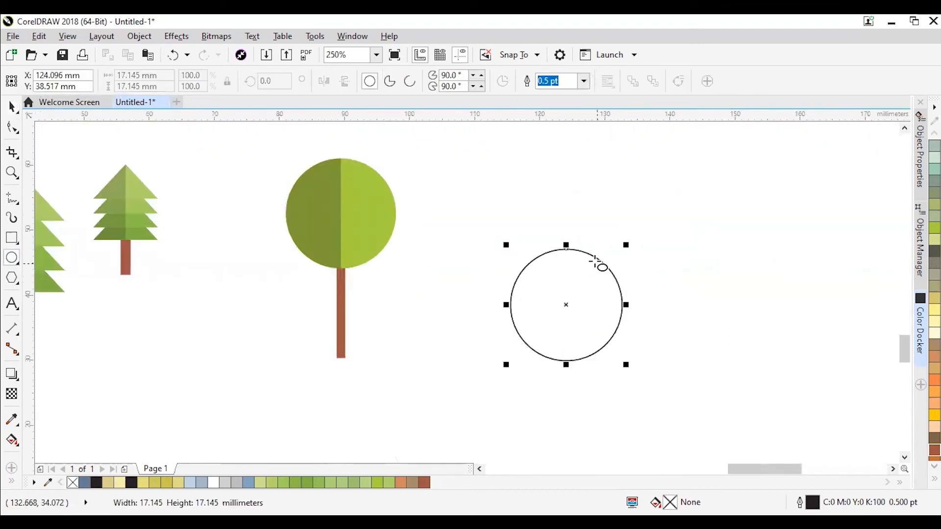
{"action": "key", "text": "space"}
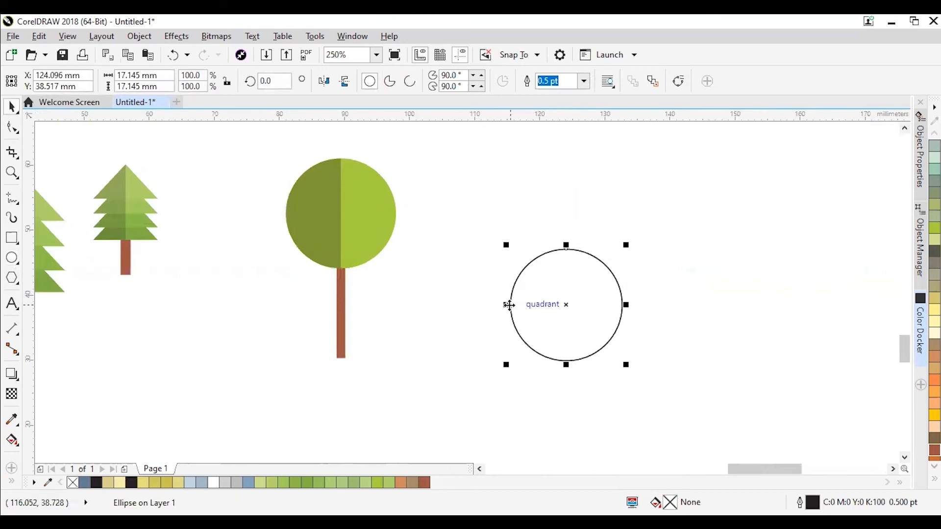
Add two copies of the circle, one overlapping its right side and one centred above the pair, to form three lobes.
{"action": "left_click_drag", "start_coordinate": [507, 306], "coordinate": [695, 311]}
{"action": "right_click", "coordinate": [673, 310]}
{"action": "left_click_drag", "start_coordinate": [669, 349], "coordinate": [614, 277]}
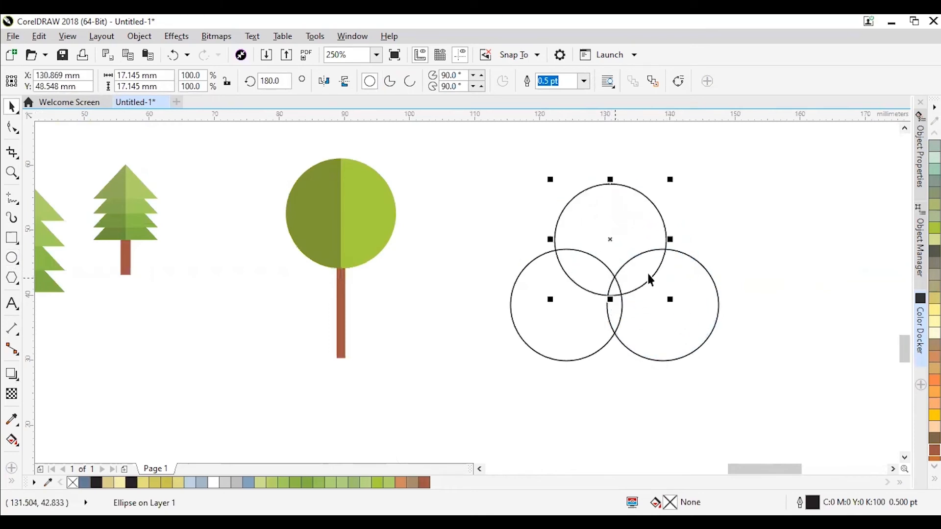
{"action": "left_click", "coordinate": [770, 232]}
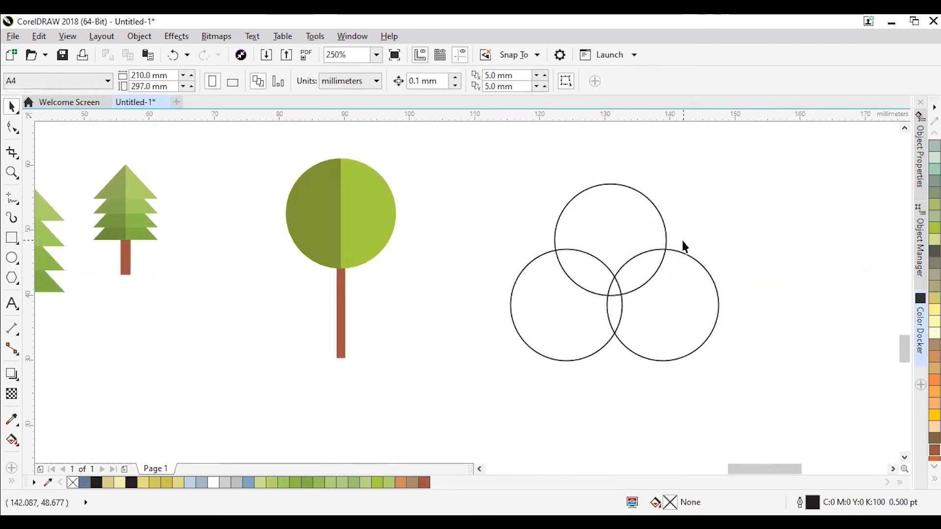
Weld the three overlapping circles into a single three-lobed crown.
{"action": "scroll", "coordinate": [705, 192], "scroll_direction": "down", "scroll_amount": 4}
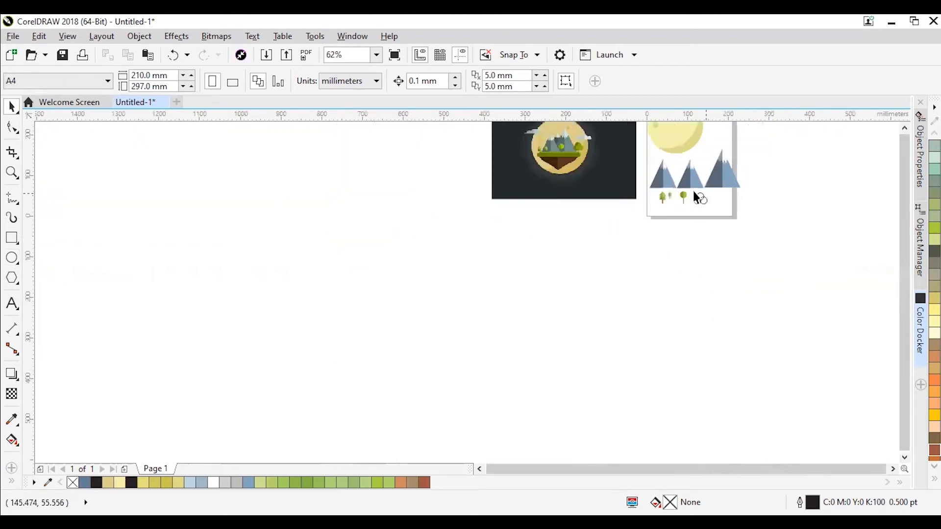
{"action": "scroll", "coordinate": [575, 134], "scroll_direction": "up", "scroll_amount": 4}
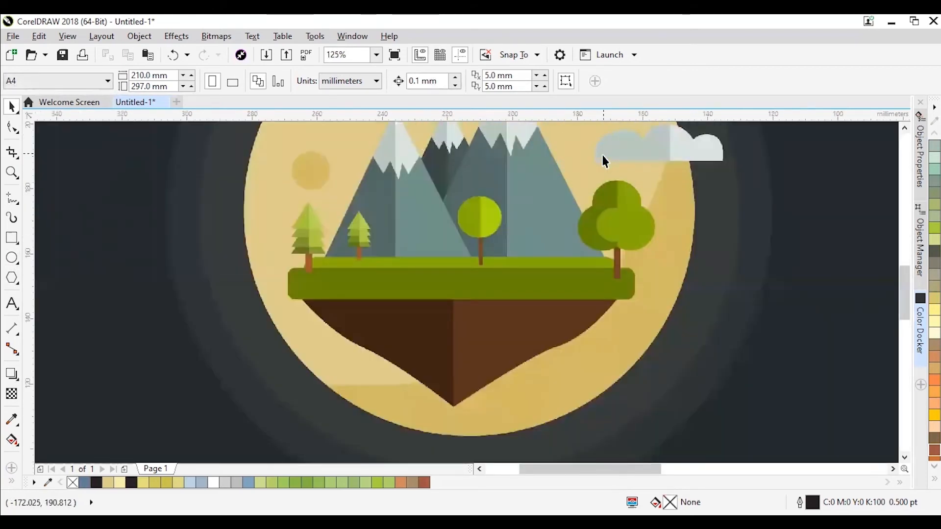
{"action": "scroll", "coordinate": [605, 159], "scroll_direction": "down", "scroll_amount": 5}
{"action": "scroll", "coordinate": [736, 214], "scroll_direction": "up", "scroll_amount": 5}
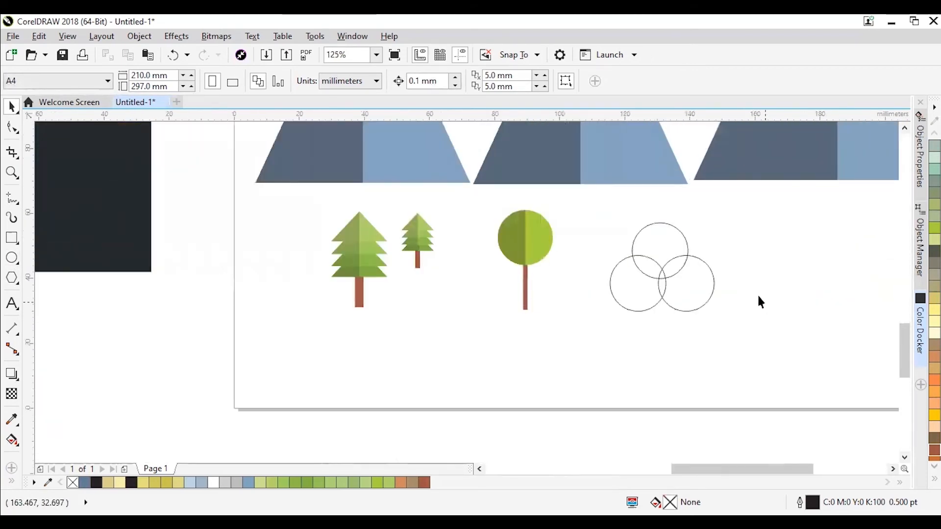
{"action": "left_click_drag", "start_coordinate": [742, 330], "coordinate": [753, 342]}
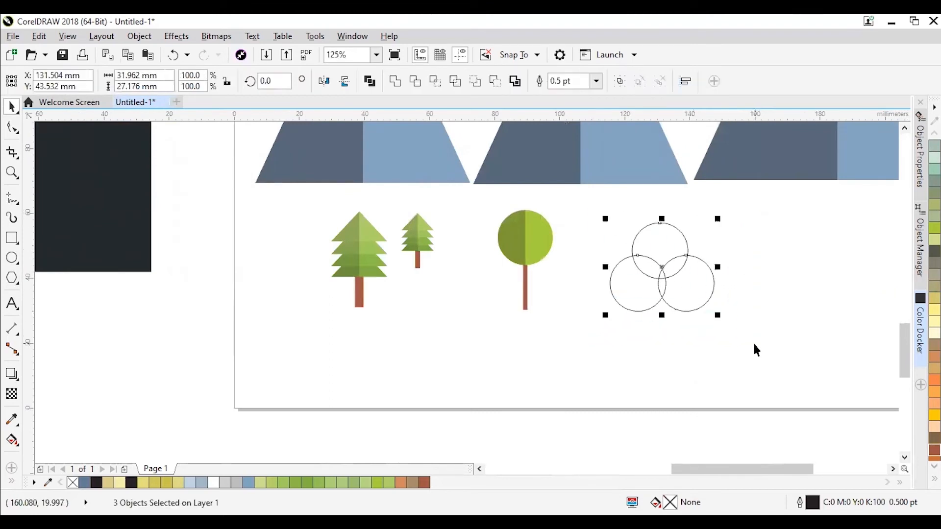
{"action": "left_click", "coordinate": [399, 88]}
{"action": "left_click", "coordinate": [809, 250]}
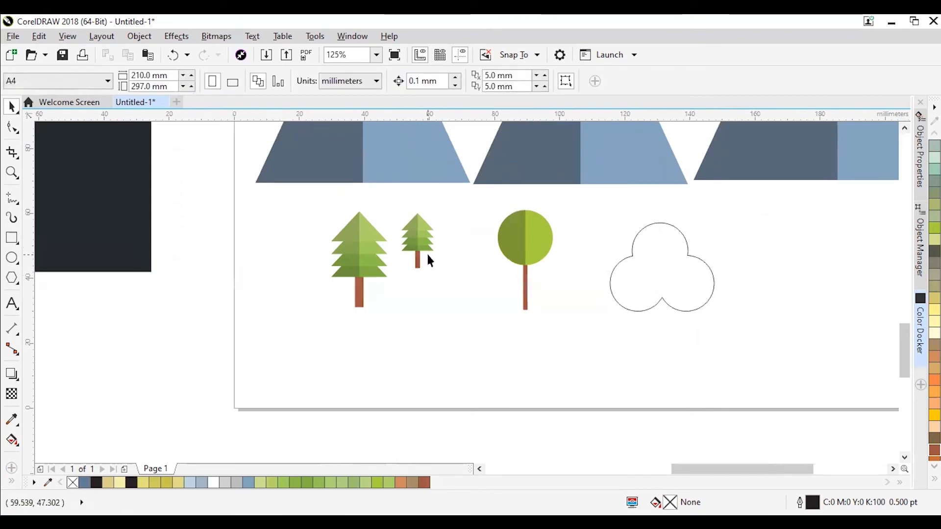
Draw a vertical freehand line about 44 mm long through the middle of the three-lobed crown, extending beyond both ends.
{"action": "left_click", "coordinate": [17, 200]}
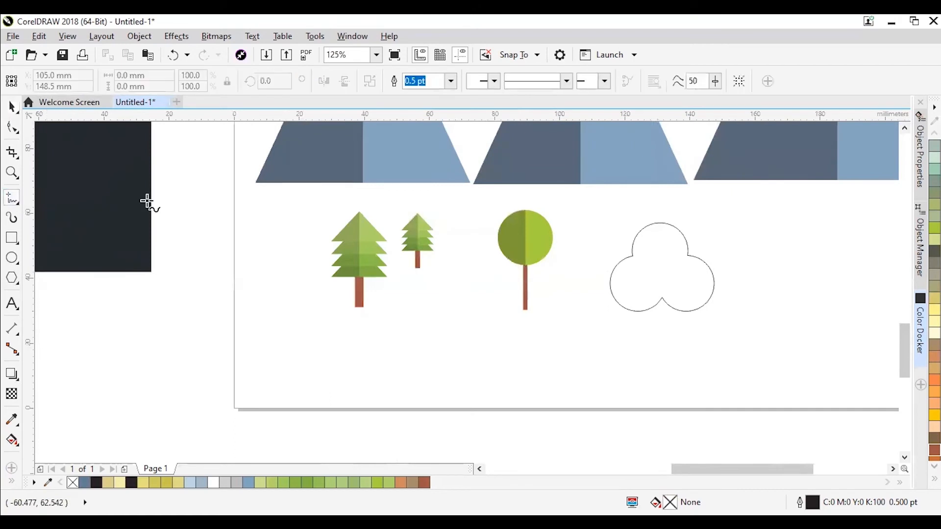
{"action": "left_click", "coordinate": [662, 297]}
{"action": "left_click", "coordinate": [662, 212]}
{"action": "left_click_drag", "start_coordinate": [662, 301], "coordinate": [659, 363]}
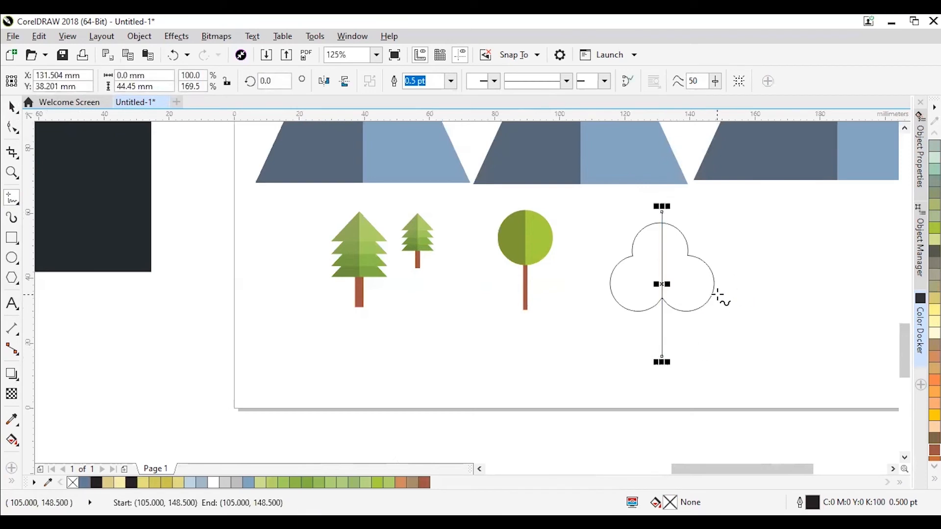
{"action": "key", "text": "space"}
{"action": "scroll", "coordinate": [551, 304], "scroll_direction": "up", "scroll_amount": 2}
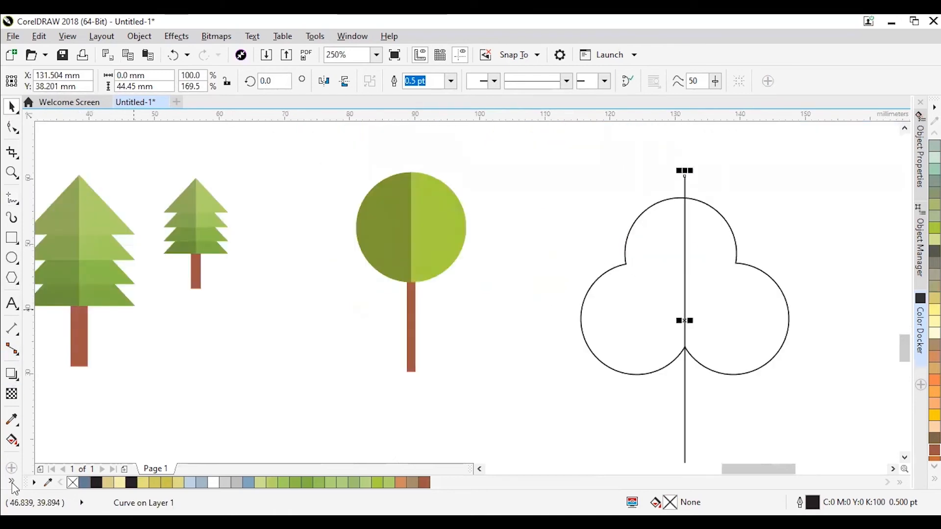
Create a separate shape from the left half of the three-lobed crown with Smart Fill and fill the full crown Chartreuse.
{"action": "left_click", "coordinate": [637, 296]}
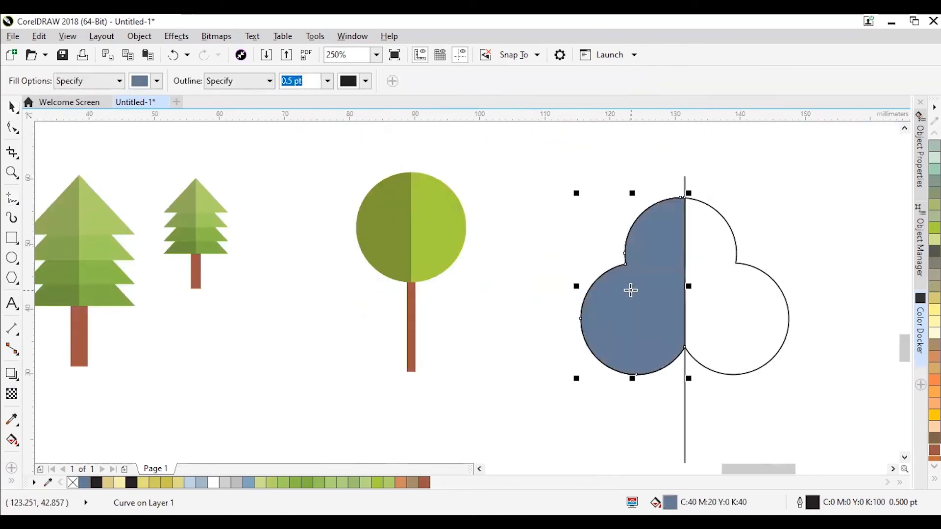
{"action": "left_click", "coordinate": [12, 108]}
{"action": "left_click", "coordinate": [728, 299]}
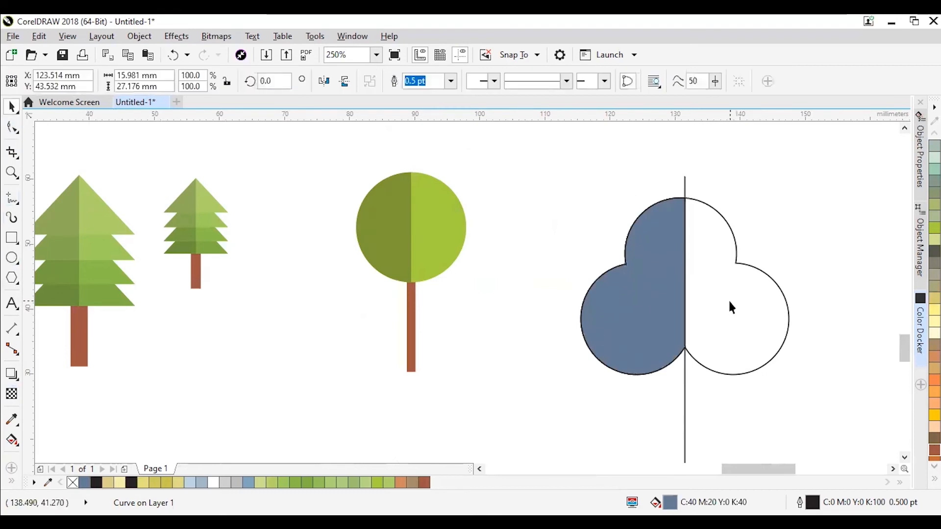
{"action": "left_click", "coordinate": [379, 483]}
Fill the crown's left half black and give it a uniform transparency of 55 as shading.
{"action": "left_click", "coordinate": [678, 263]}
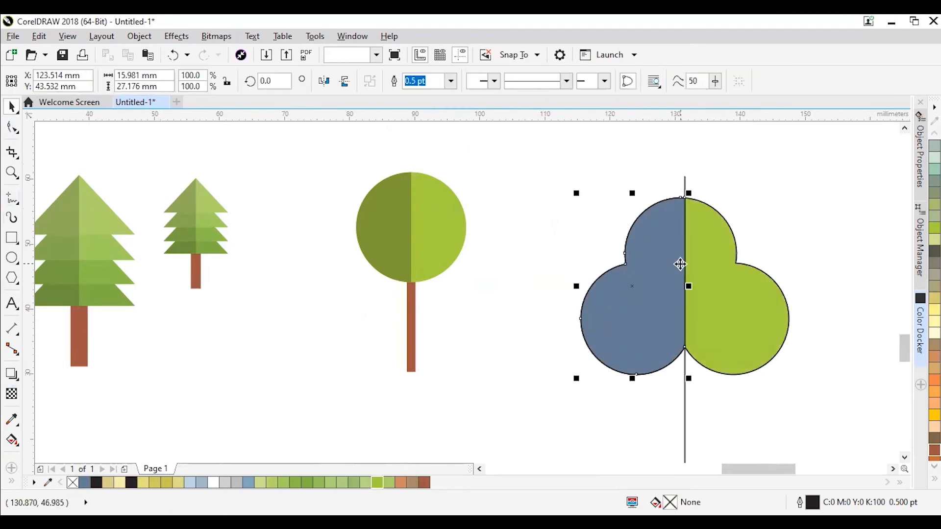
{"action": "left_click", "coordinate": [131, 483]}
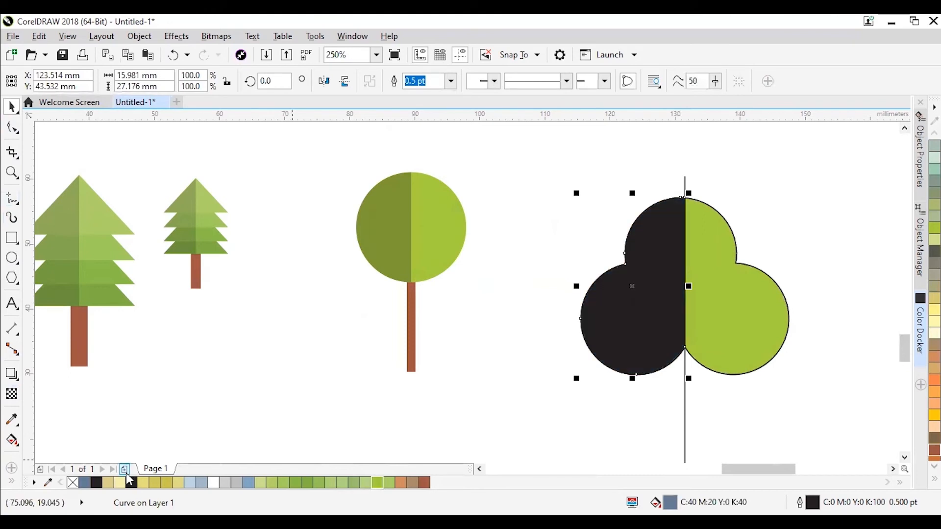
{"action": "left_click", "coordinate": [11, 394]}
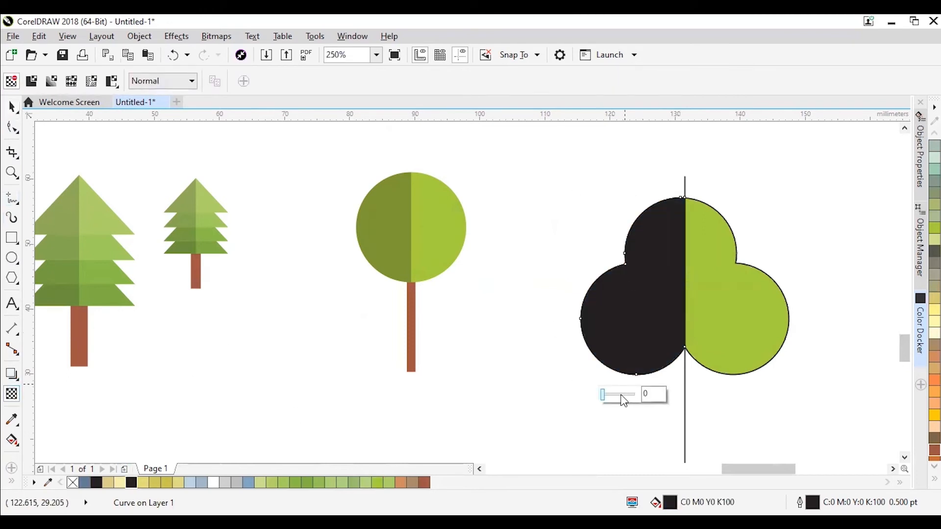
{"action": "left_click", "coordinate": [620, 395]}
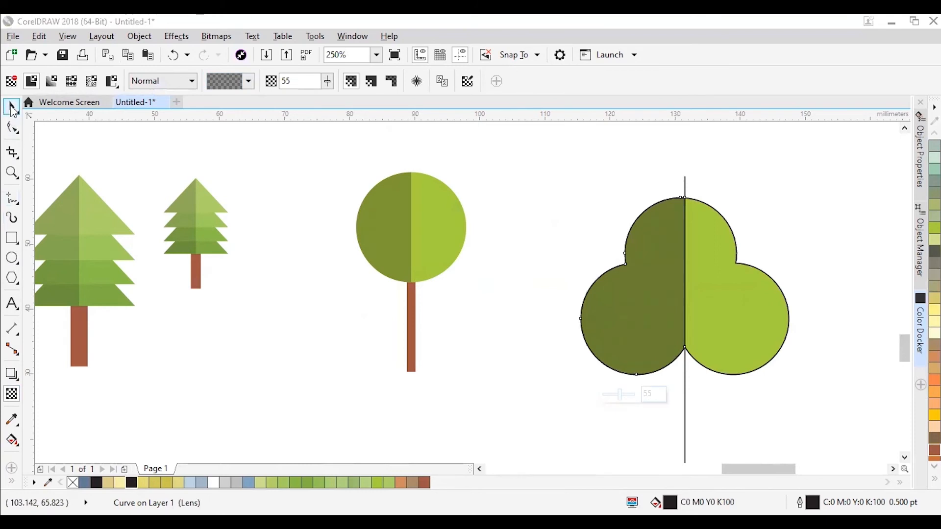
{"action": "left_click", "coordinate": [12, 106]}
Delete the vertical dividing line and remove the outline from the three-lobed crown.
{"action": "left_click", "coordinate": [686, 418]}
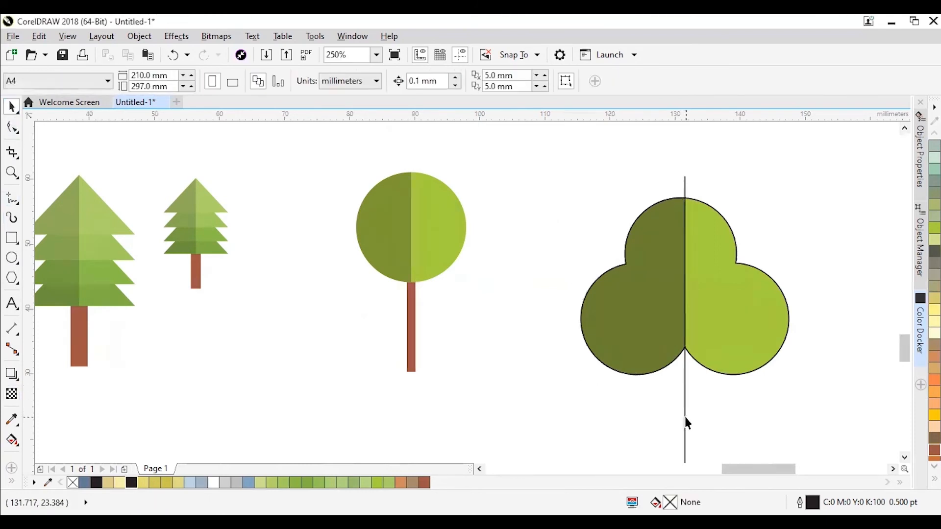
{"action": "left_click", "coordinate": [684, 417]}
{"action": "key", "text": "Delete"}
{"action": "left_click", "coordinate": [734, 323]}
{"action": "right_click", "coordinate": [72, 482]}
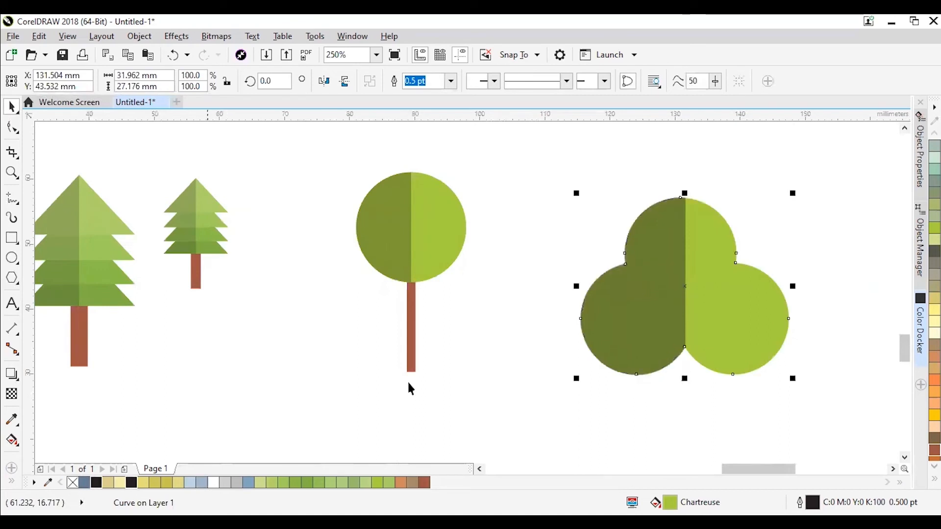
{"action": "left_click", "coordinate": [631, 394]}
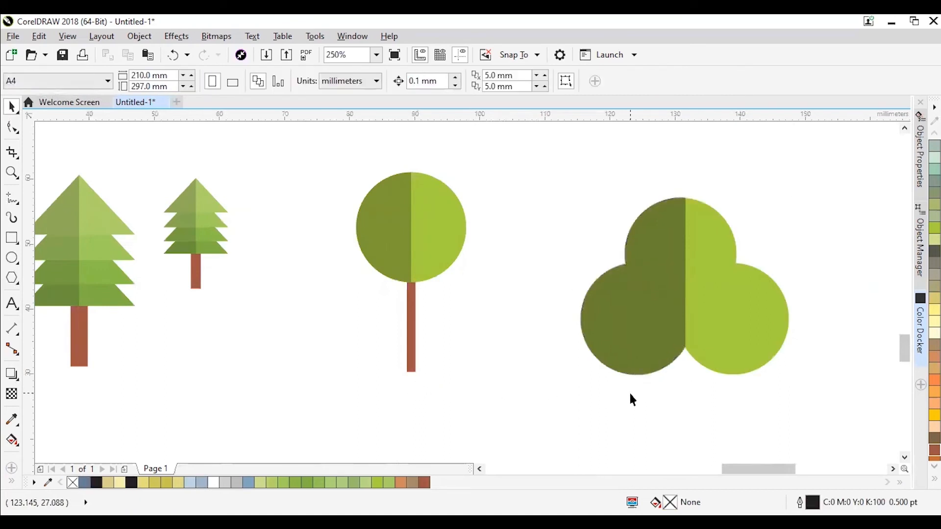
Draw a trunk rectangle about 1.9 mm wide and 22.4 mm high beneath the three-lobed crown and centre it horizontally on the crown.
{"action": "left_click", "coordinate": [413, 326]}
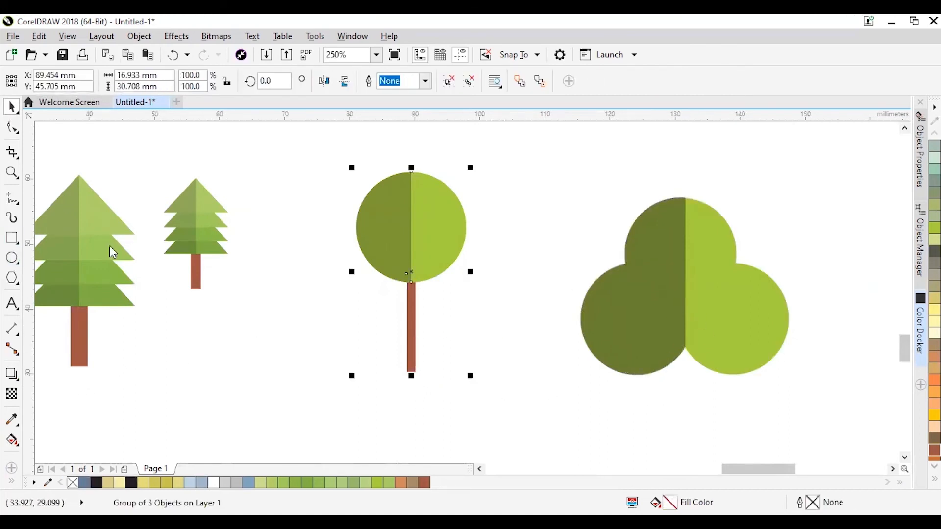
{"action": "left_click", "coordinate": [12, 239]}
{"action": "left_click_drag", "start_coordinate": [678, 332], "coordinate": [690, 429]}
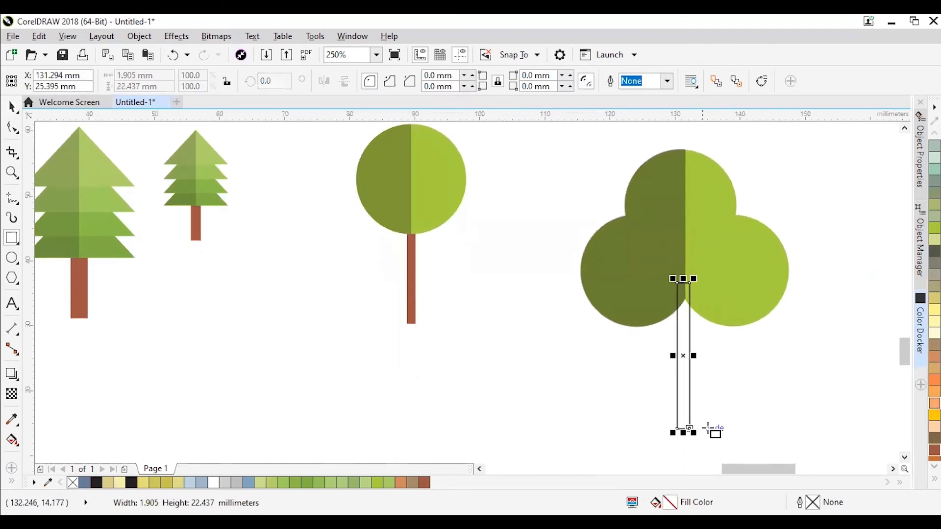
{"action": "key", "text": "space"}
{"action": "left_click", "coordinate": [736, 311], "text": "shift"}
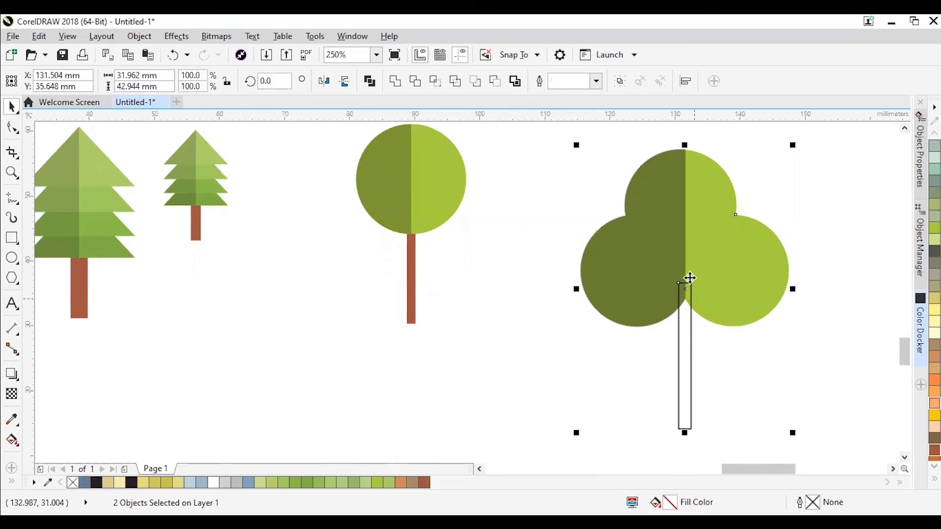
{"action": "left_click", "coordinate": [698, 359]}
{"action": "left_click", "coordinate": [691, 340]}
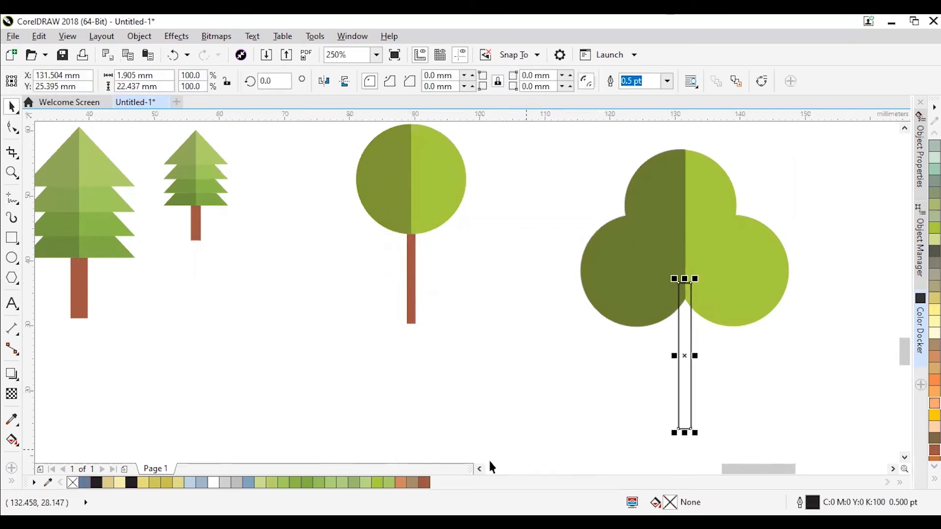
Fill the trunk Ruby Red, remove its outline and send it to the back of the page behind the crown.
{"action": "left_click", "coordinate": [423, 482]}
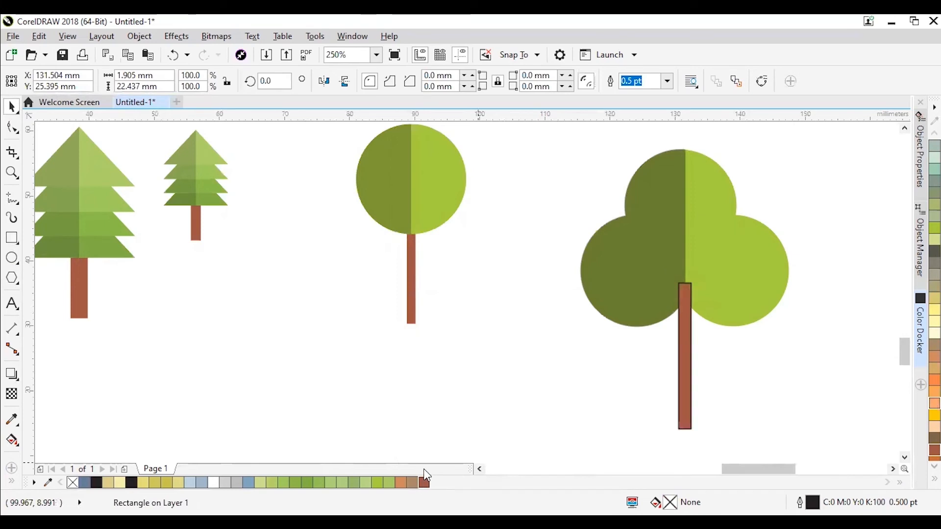
{"action": "right_click", "coordinate": [73, 483]}
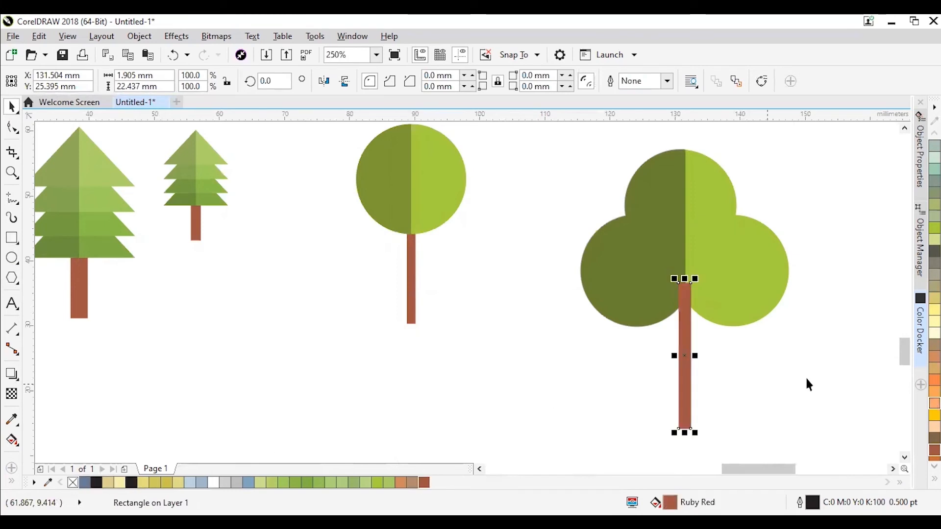
{"action": "right_click", "coordinate": [686, 315]}
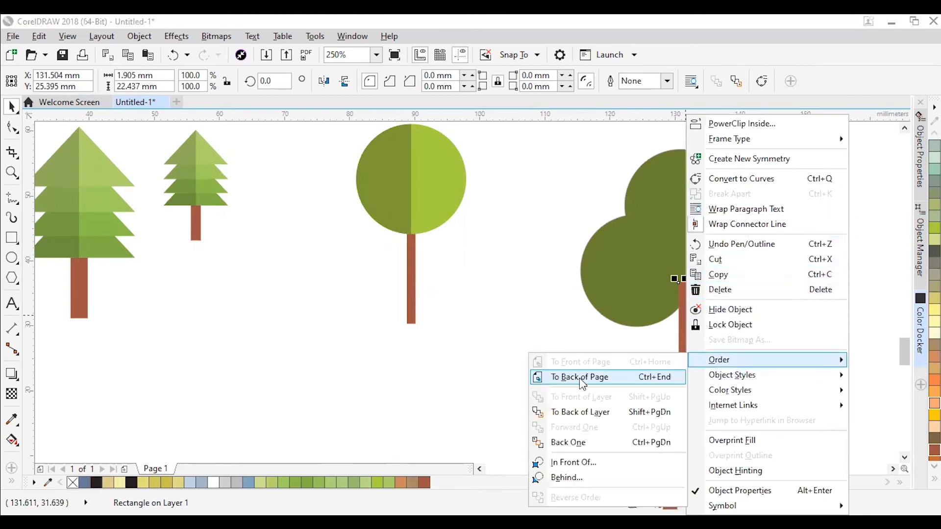
{"action": "left_click", "coordinate": [579, 378]}
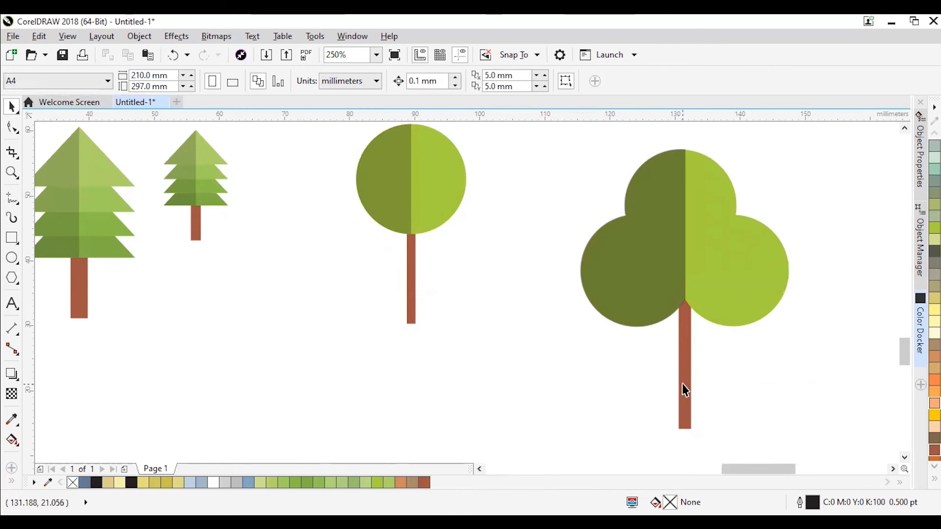
Shorten the trunk from its lower end so the whole three-lobed tree is about 36.6 mm high.
{"action": "left_click", "coordinate": [684, 407]}
{"action": "left_click_drag", "start_coordinate": [683, 432], "coordinate": [678, 386]}
{"action": "left_click", "coordinate": [774, 370]}
Group the crown, its shading and the trunk into a single three-lobed tree.
{"action": "scroll", "coordinate": [777, 365], "scroll_direction": "down", "scroll_amount": 2}
{"action": "left_click_drag", "start_coordinate": [653, 238], "coordinate": [828, 398]}
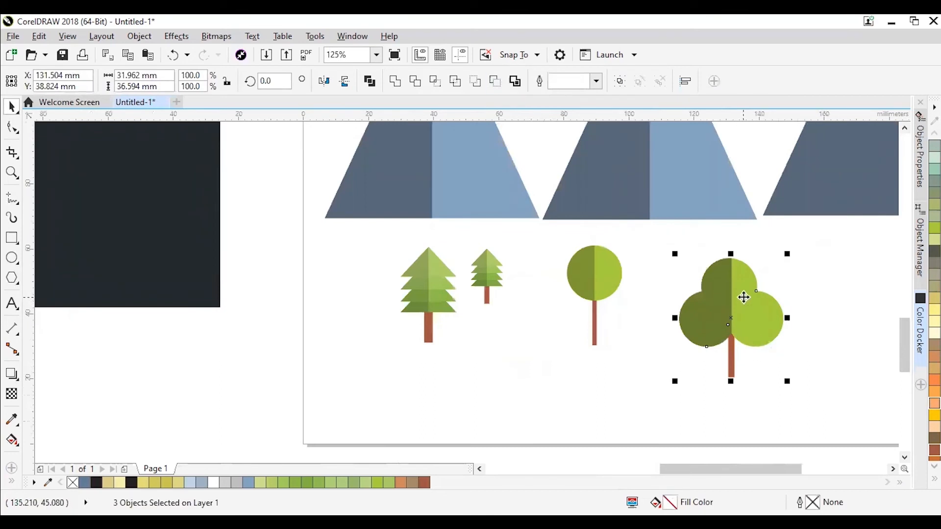
{"action": "right_click", "coordinate": [796, 269]}
{"action": "left_click", "coordinate": [795, 262]}
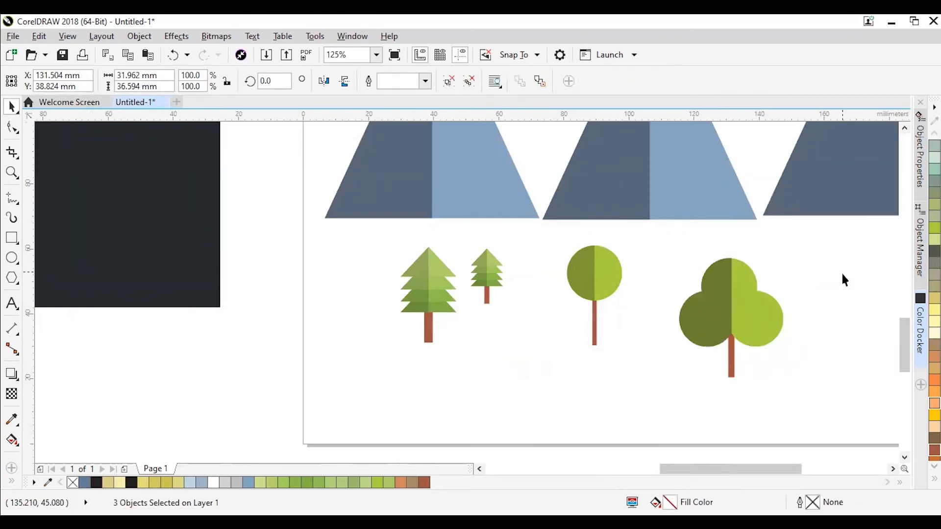
{"action": "left_click", "coordinate": [841, 270]}
Draw a three-sided polygon about 152.5 mm wide and 52 mm high beside the page for the reference's floating island base.
{"action": "scroll", "coordinate": [790, 340], "scroll_direction": "down", "scroll_amount": 4}
{"action": "scroll", "coordinate": [790, 340], "scroll_direction": "down", "scroll_amount": 2}
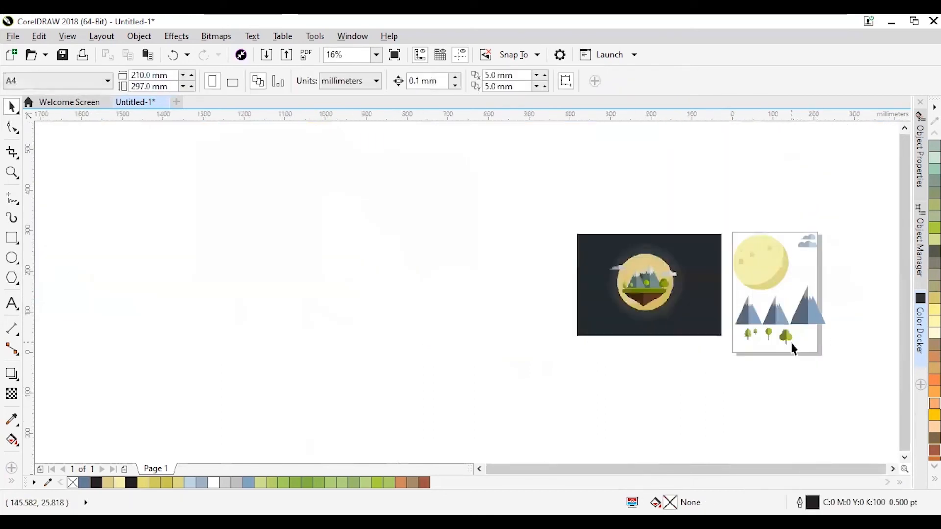
{"action": "scroll", "coordinate": [783, 318], "scroll_direction": "up", "scroll_amount": 2}
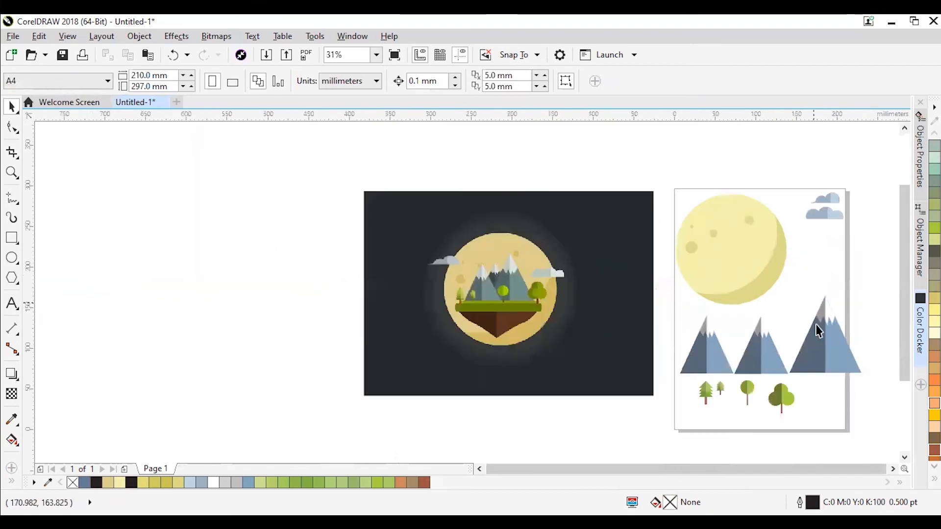
{"action": "scroll", "coordinate": [827, 334], "scroll_direction": "down", "scroll_amount": 2}
{"action": "scroll", "coordinate": [715, 292], "scroll_direction": "up", "scroll_amount": 4}
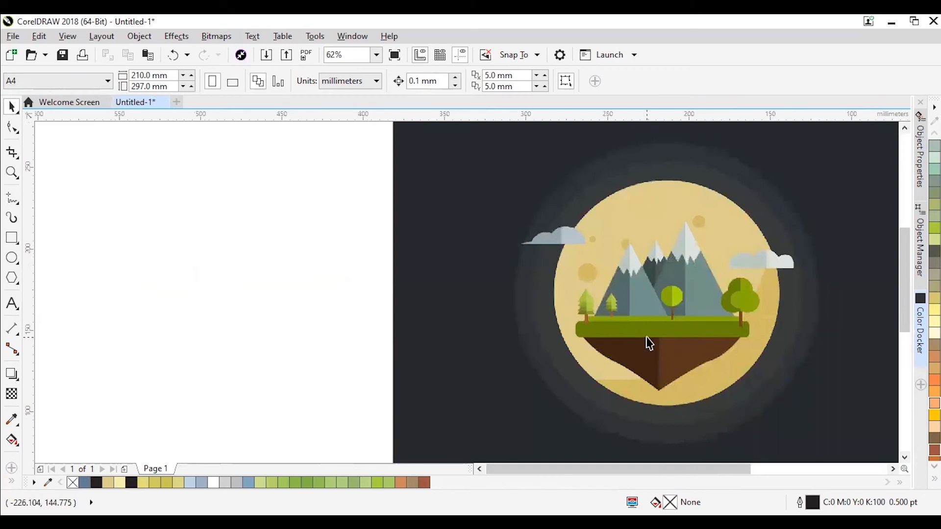
{"action": "scroll", "coordinate": [764, 332], "scroll_direction": "down", "scroll_amount": 4}
{"action": "scroll", "coordinate": [765, 358], "scroll_direction": "up", "scroll_amount": 2}
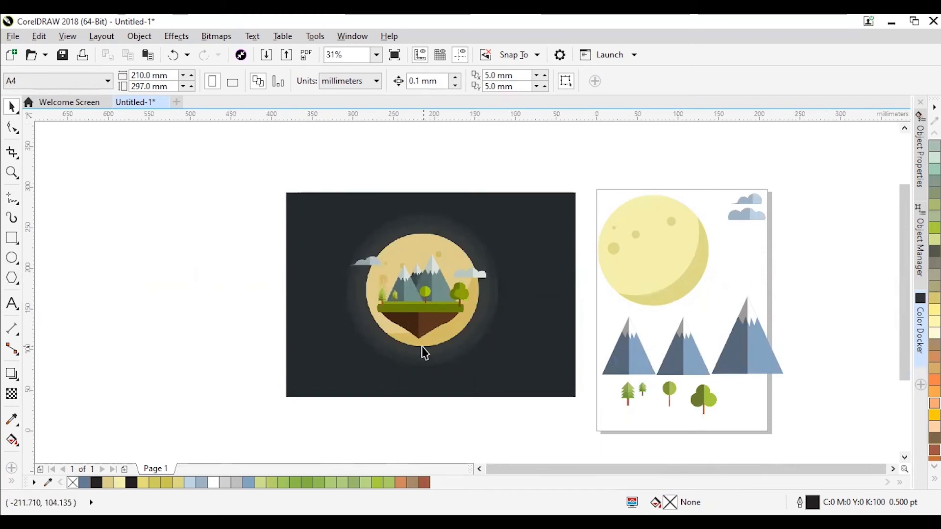
{"action": "left_click", "coordinate": [11, 278]}
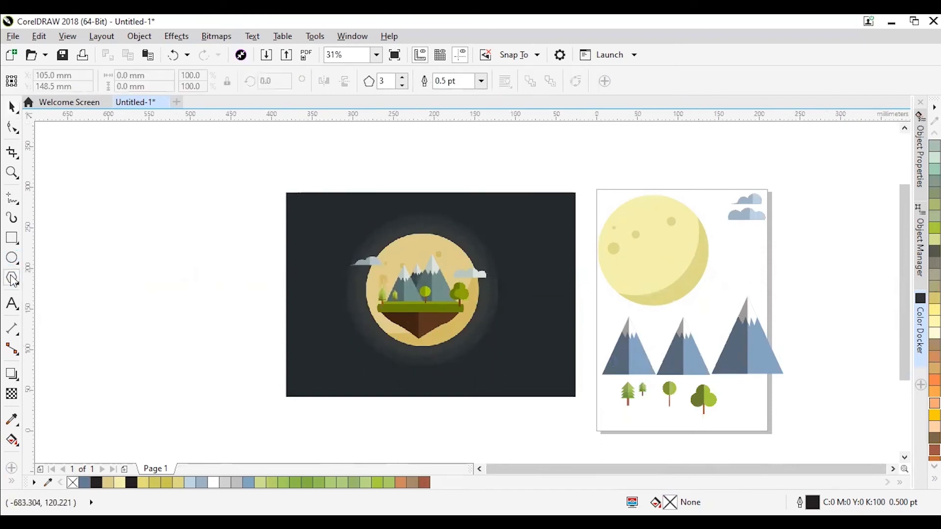
{"action": "left_click_drag", "start_coordinate": [794, 270], "coordinate": [837, 322]}
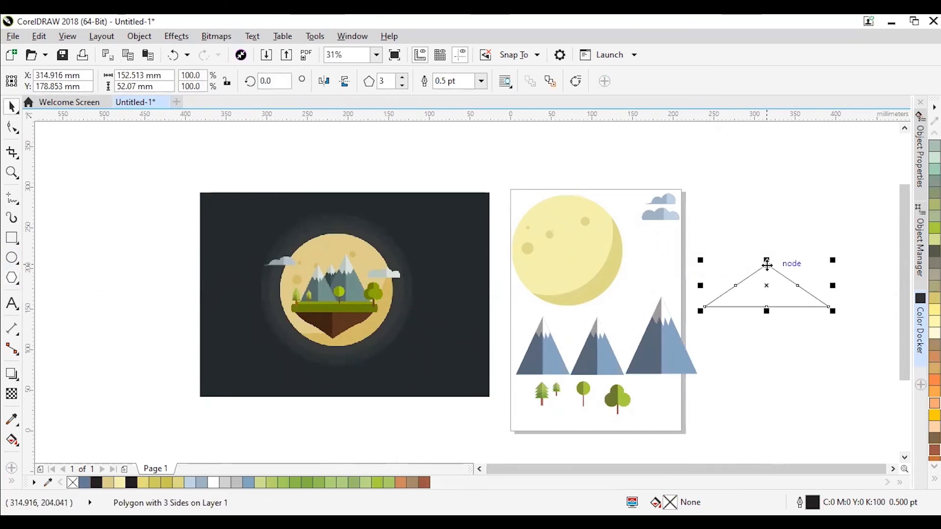
Mirror the triangle vertically so it points down and move it lower, beside the largest mountain.
{"action": "left_click", "coordinate": [344, 81]}
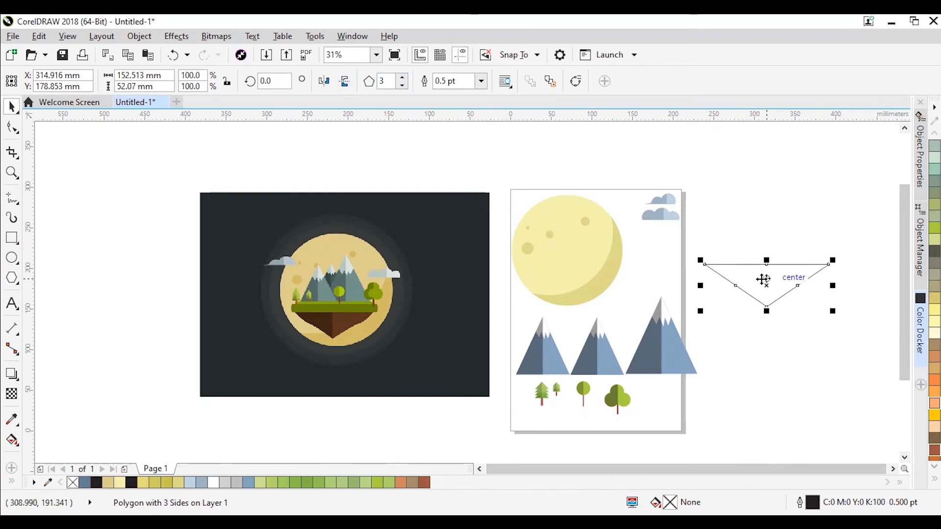
{"action": "left_click_drag", "start_coordinate": [763, 278], "coordinate": [763, 337]}
{"action": "left_click", "coordinate": [776, 306]}
{"action": "left_click", "coordinate": [763, 340]}
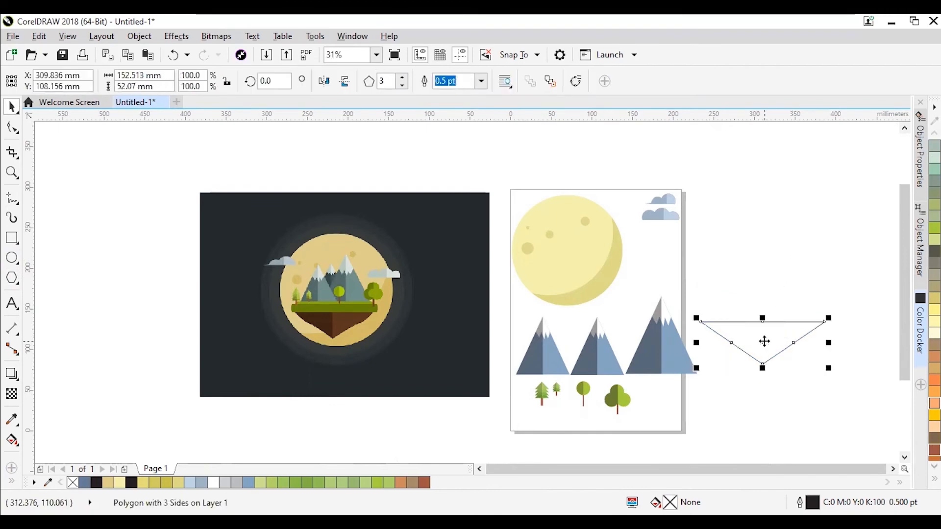
Convert the downward-pointing triangle to curves for shaping it like the reference's soil base.
{"action": "scroll", "coordinate": [384, 329], "scroll_direction": "up", "scroll_amount": 3}
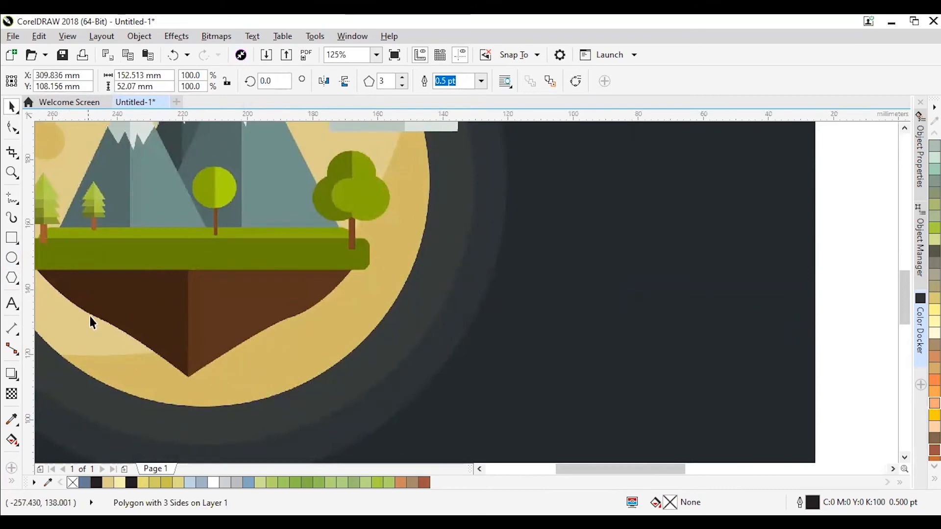
{"action": "scroll", "coordinate": [677, 315], "scroll_direction": "down", "scroll_amount": 3}
{"action": "scroll", "coordinate": [773, 296], "scroll_direction": "up", "scroll_amount": 2}
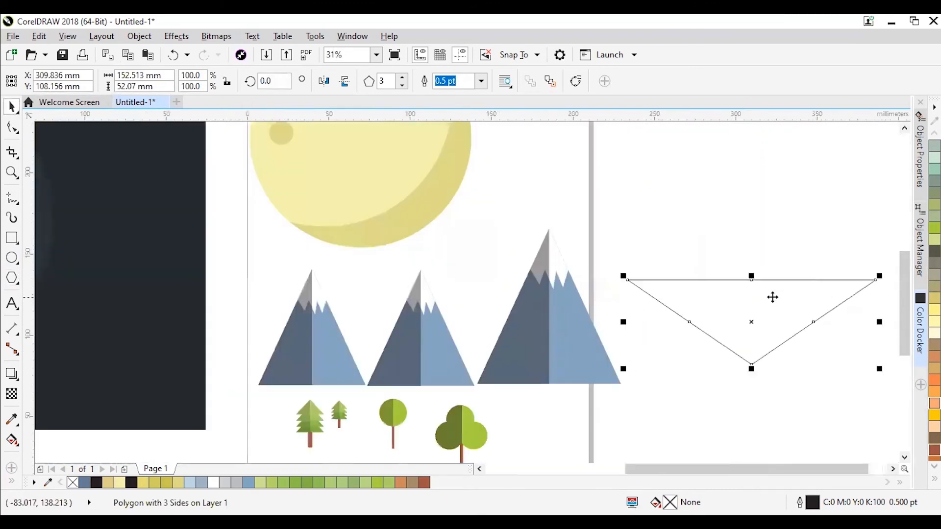
{"action": "left_click_drag", "start_coordinate": [720, 469], "coordinate": [738, 470]}
{"action": "left_click", "coordinate": [707, 315]}
{"action": "left_click", "coordinate": [708, 315]}
{"action": "left_click", "coordinate": [708, 315]}
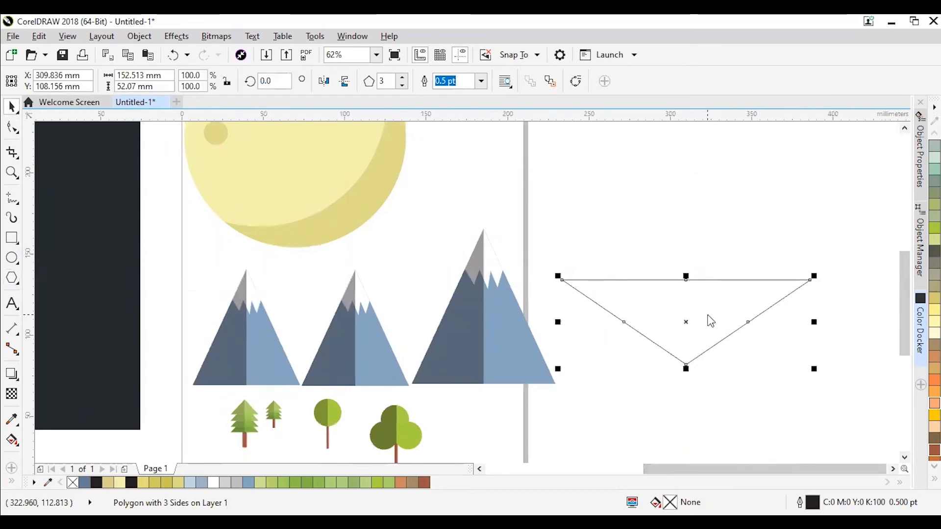
{"action": "right_click", "coordinate": [709, 321]}
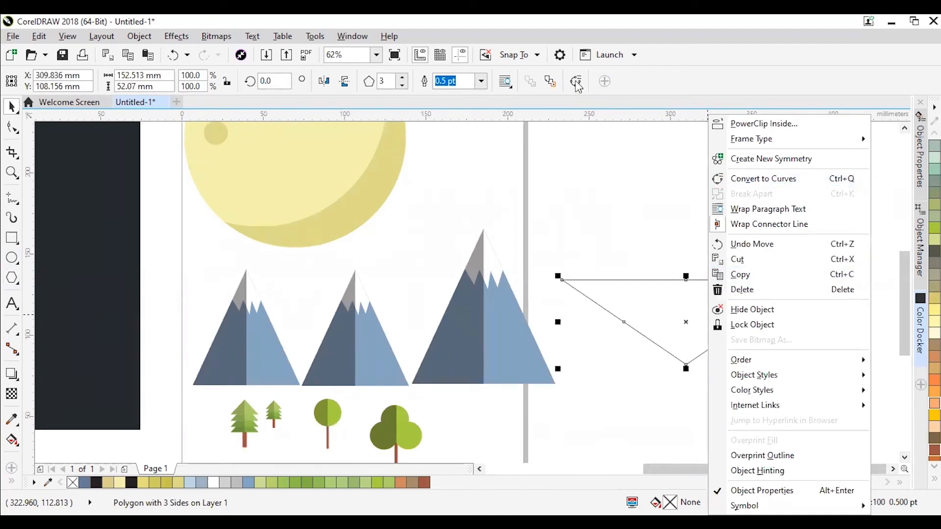
{"action": "left_click", "coordinate": [746, 178]}
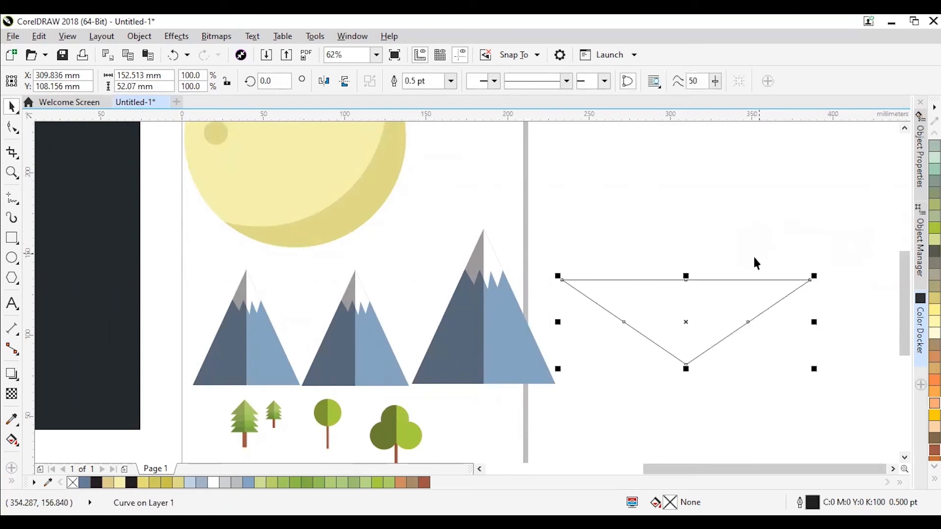
Convert the upper half of the inverted triangle's right slanted edge to a curve and bow it outward.
{"action": "left_click", "coordinate": [749, 225]}
{"action": "left_click", "coordinate": [709, 337]}
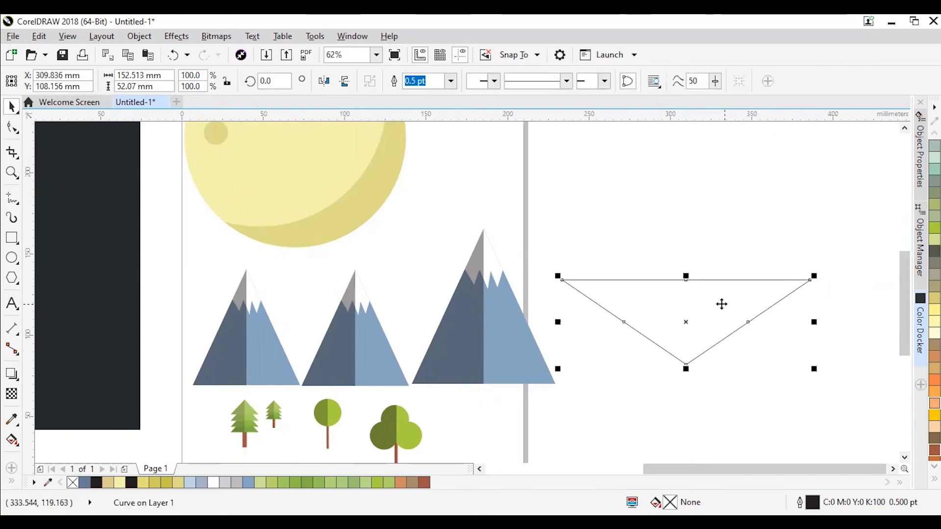
{"action": "key", "text": "F10"}
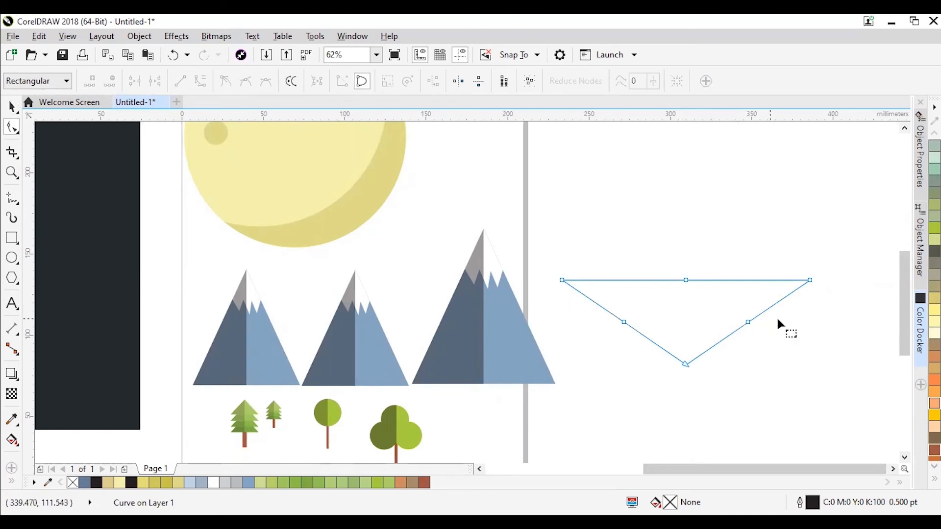
{"action": "scroll", "coordinate": [770, 321], "scroll_direction": "up", "scroll_amount": 2}
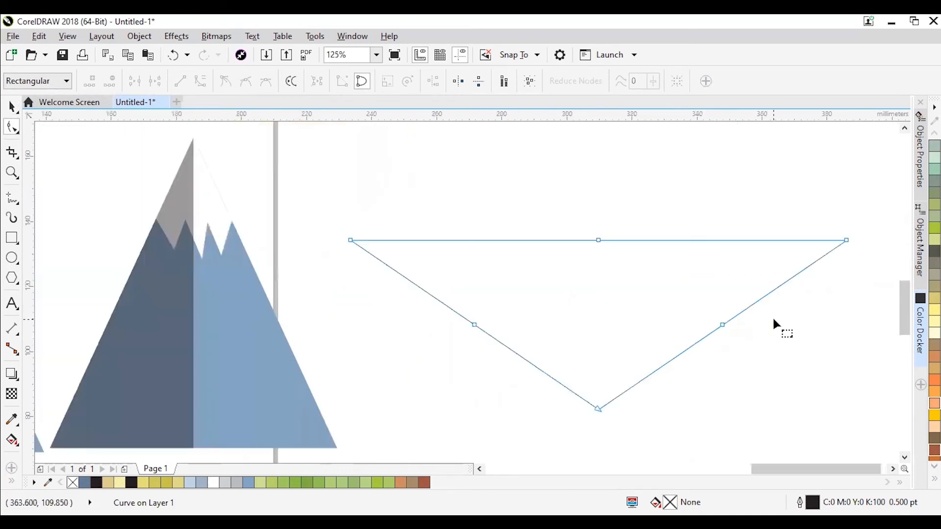
{"action": "left_click", "coordinate": [777, 286]}
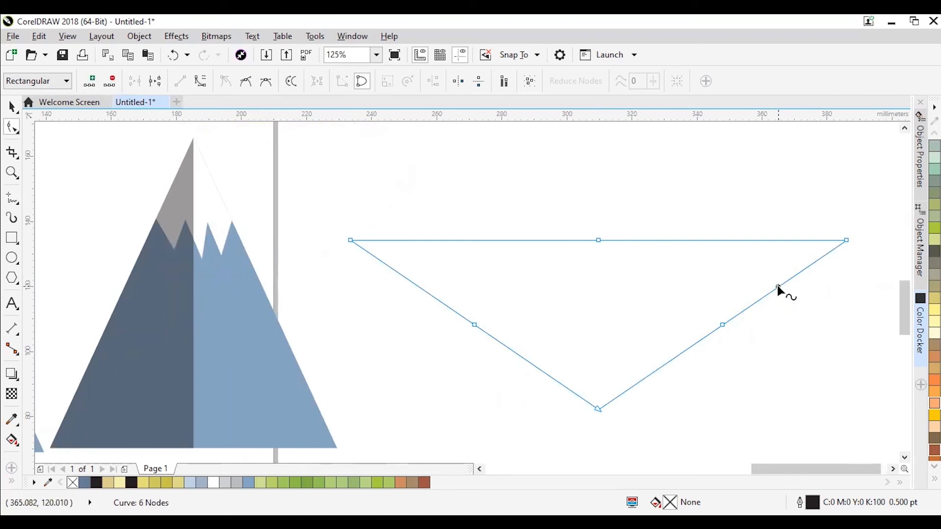
{"action": "right_click", "coordinate": [778, 286]}
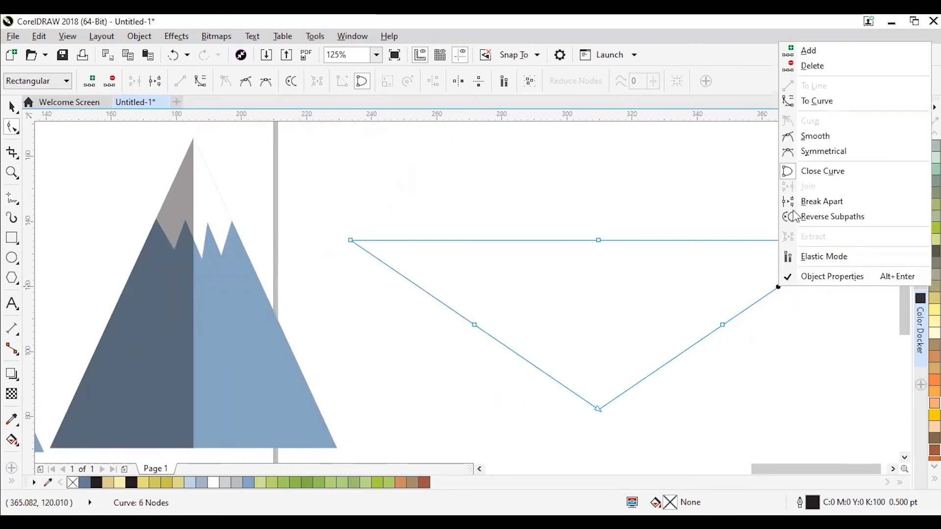
{"action": "left_click", "coordinate": [826, 101]}
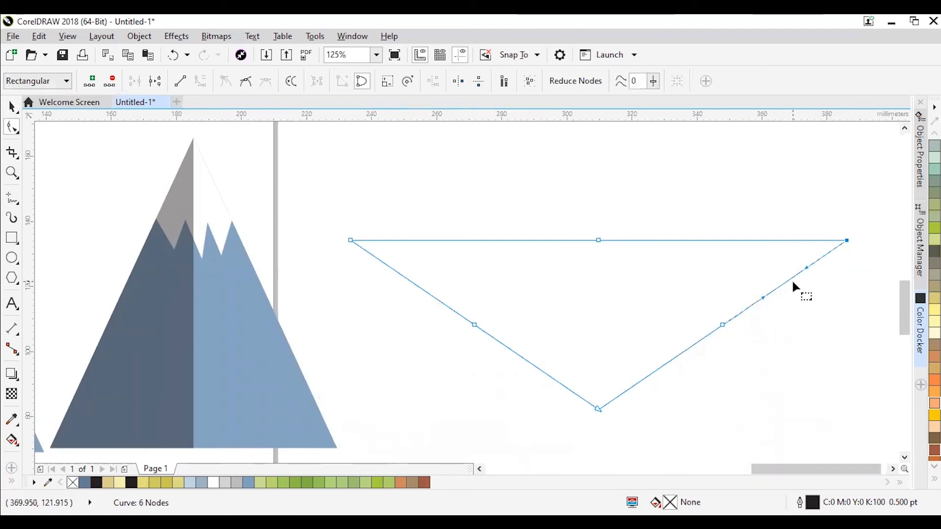
{"action": "left_click_drag", "start_coordinate": [789, 279], "coordinate": [775, 311]}
{"action": "left_click", "coordinate": [845, 239]}
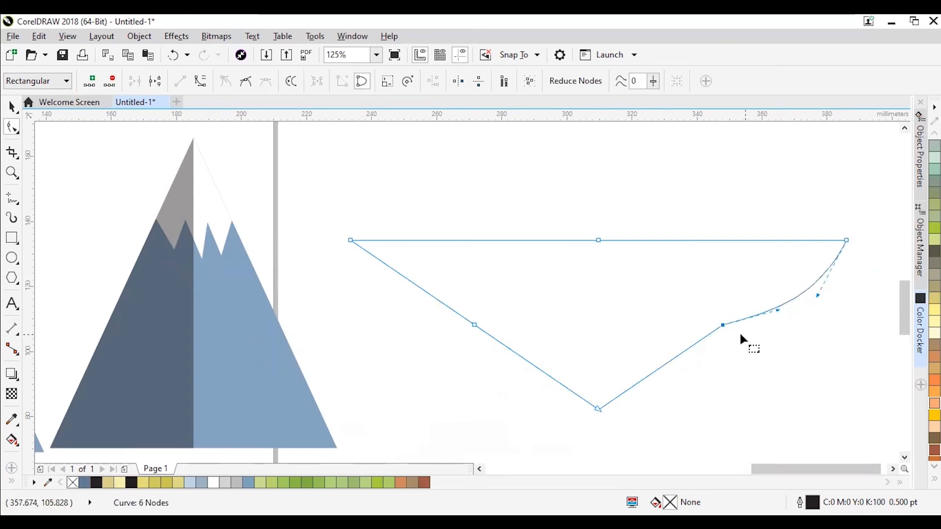
Delete the middle node on the right slanted edge and reshape that side into one smooth S-curve down to the tip.
{"action": "left_click", "coordinate": [722, 325]}
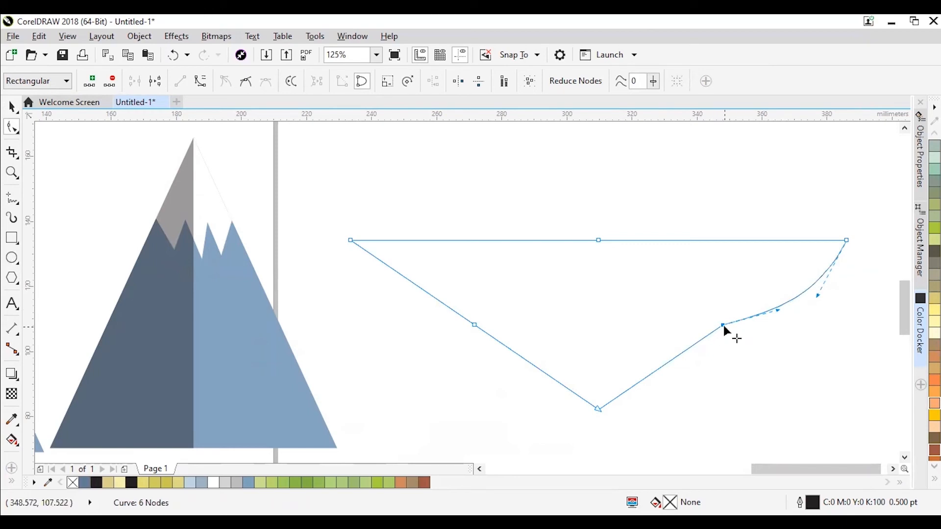
{"action": "key", "text": "Delete"}
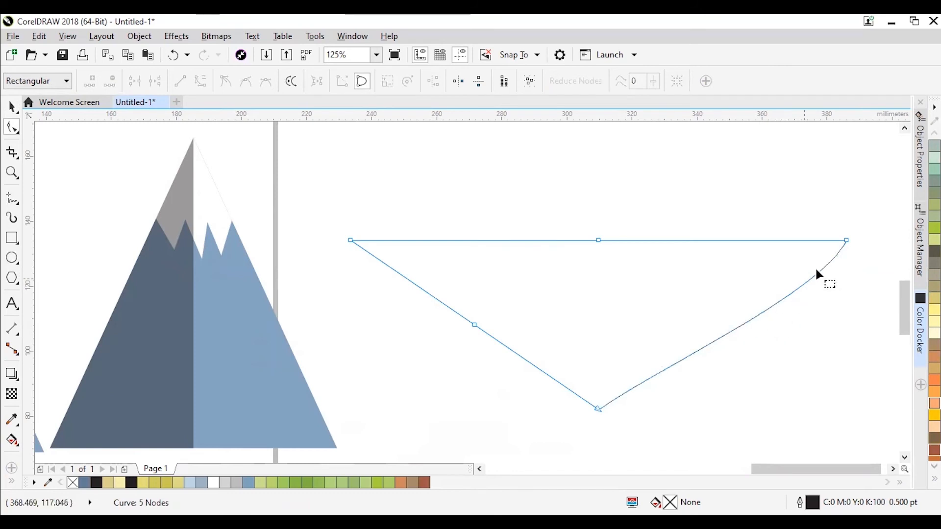
{"action": "left_click_drag", "start_coordinate": [848, 242], "coordinate": [826, 308]}
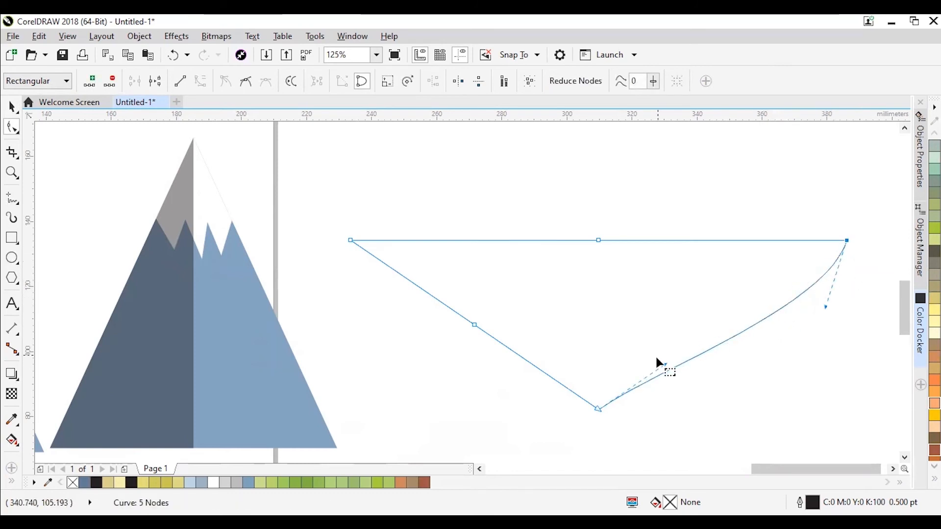
{"action": "left_click_drag", "start_coordinate": [664, 367], "coordinate": [679, 326]}
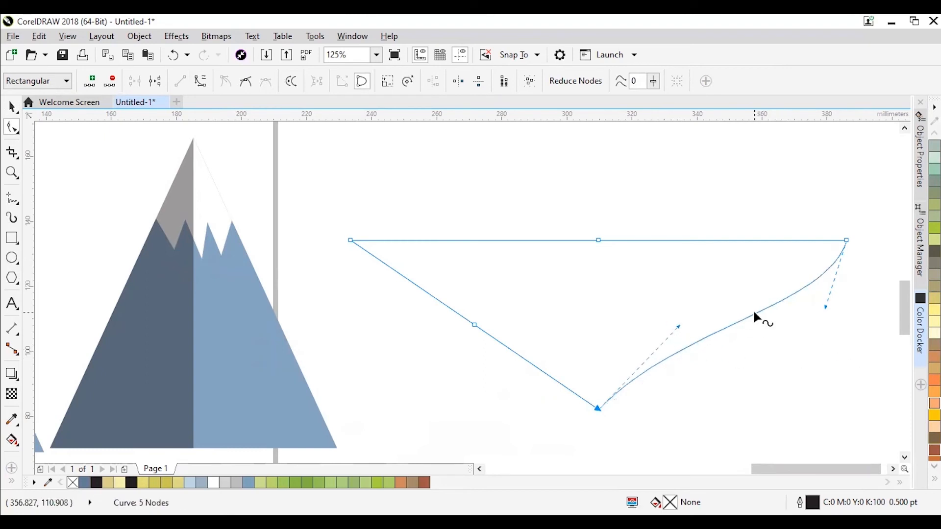
Convert the upper half of the left slanted edge to a curve and bend it outward near the corner.
{"action": "right_click", "coordinate": [414, 283]}
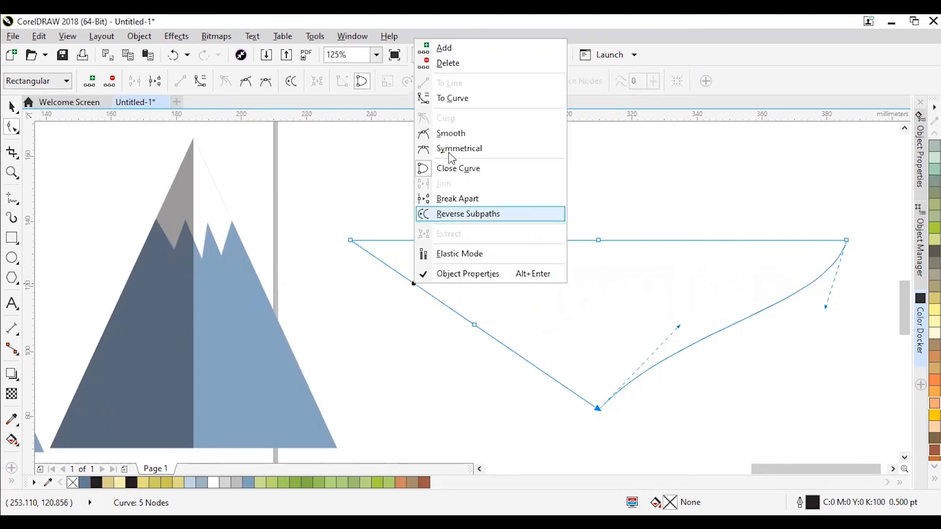
{"action": "left_click", "coordinate": [448, 99]}
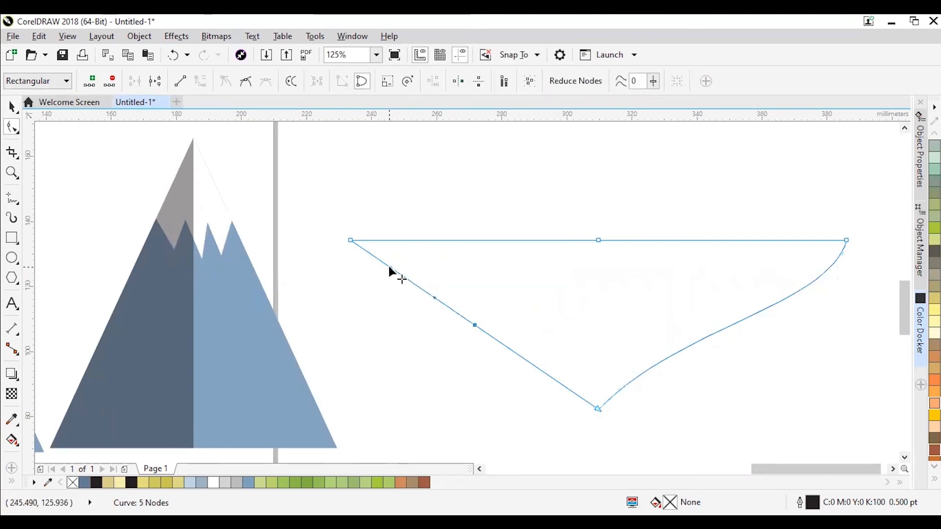
{"action": "left_click", "coordinate": [450, 299]}
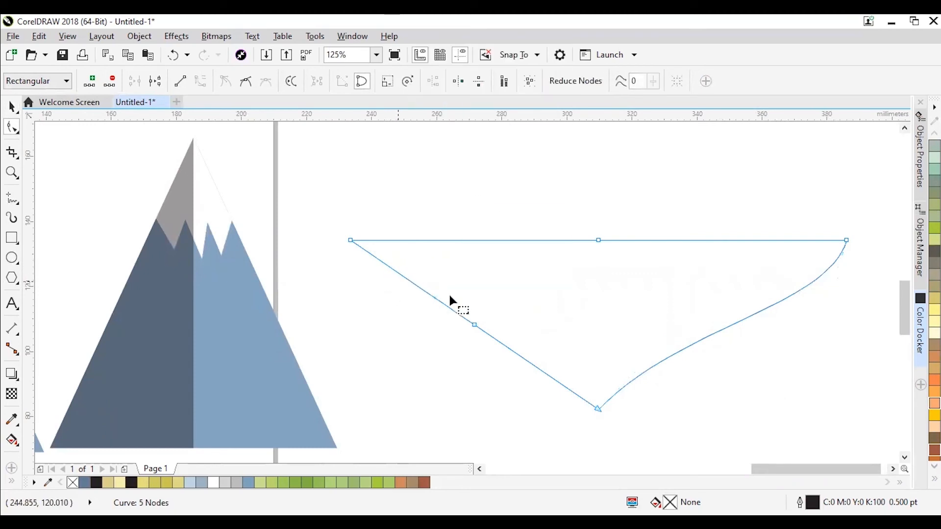
{"action": "left_click", "coordinate": [473, 326]}
{"action": "left_click_drag", "start_coordinate": [391, 267], "coordinate": [382, 286]}
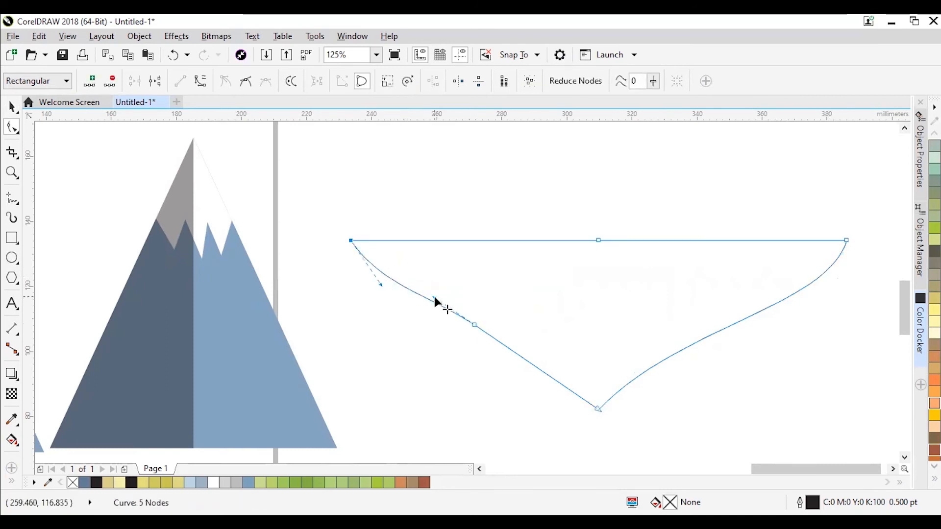
{"action": "left_click_drag", "start_coordinate": [435, 301], "coordinate": [444, 300]}
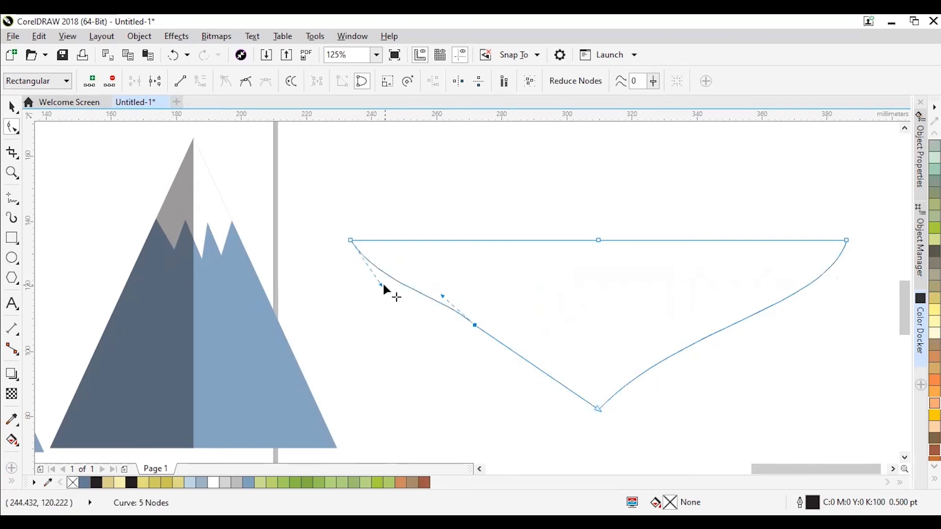
{"action": "left_click_drag", "start_coordinate": [382, 285], "coordinate": [388, 310]}
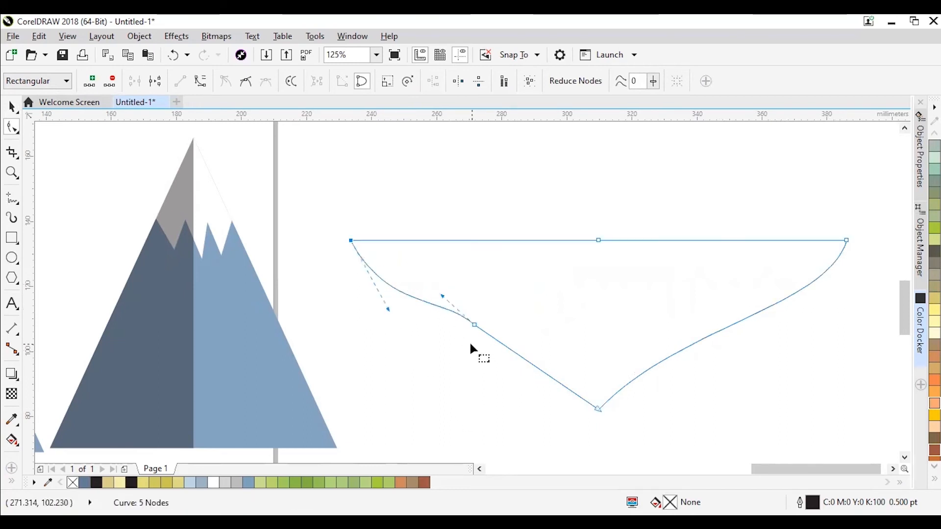
Move the left edge's middle node closer to the bottom tip and refine the curve's handles into a gentle S-shape.
{"action": "left_click_drag", "start_coordinate": [475, 325], "coordinate": [513, 349]}
{"action": "left_click_drag", "start_coordinate": [477, 320], "coordinate": [478, 307]}
{"action": "left_click_drag", "start_coordinate": [388, 310], "coordinate": [391, 326]}
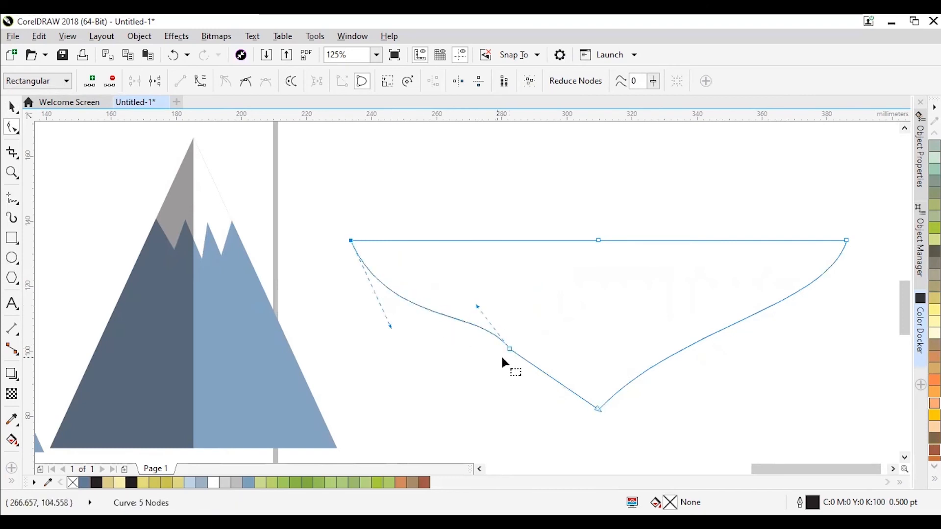
{"action": "left_click_drag", "start_coordinate": [474, 305], "coordinate": [462, 316]}
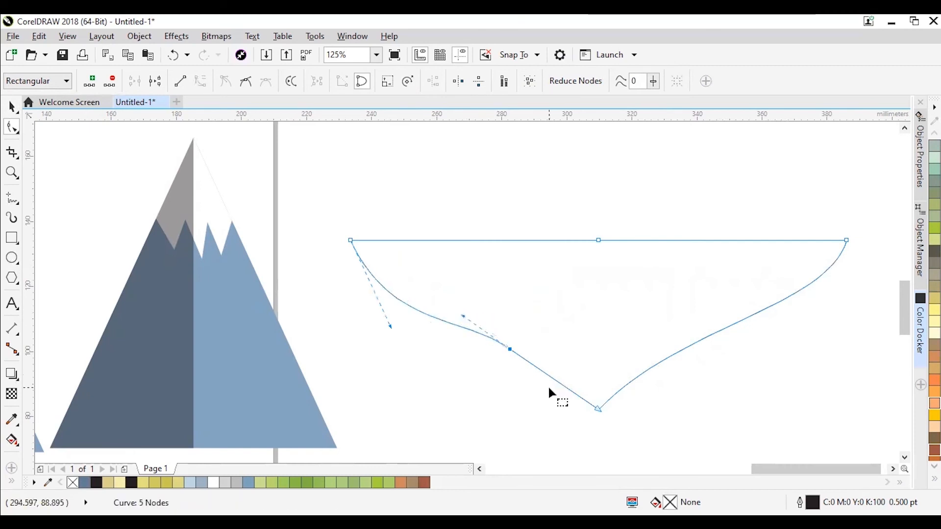
{"action": "key", "text": "space"}
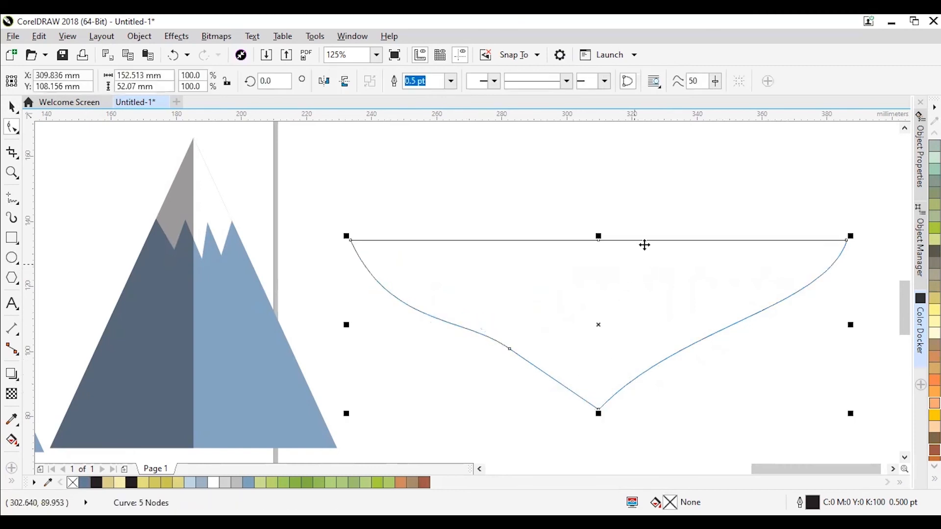
{"action": "left_click", "coordinate": [651, 214]}
Flatten the right side's curve slightly near the bottom tip by adjusting the tip node's handle.
{"action": "scroll", "coordinate": [639, 217], "scroll_direction": "down", "scroll_amount": 4}
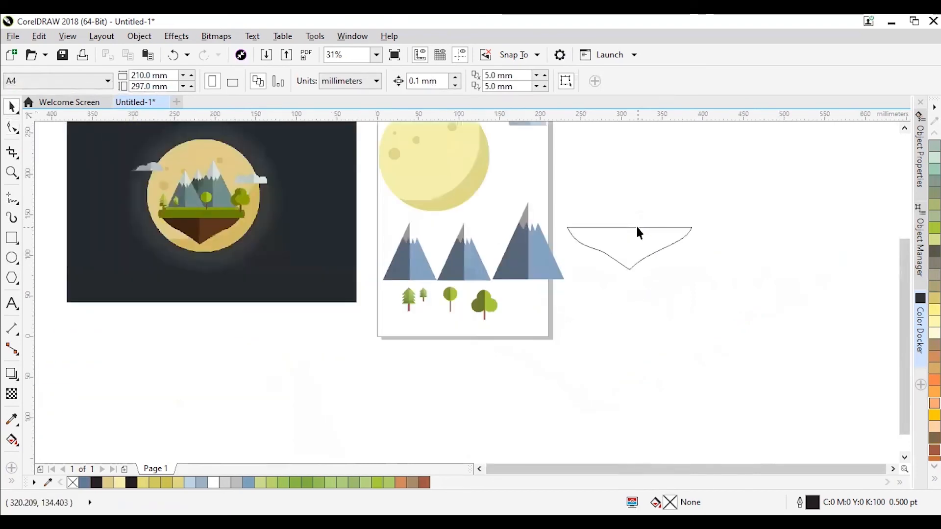
{"action": "scroll", "coordinate": [645, 245], "scroll_direction": "up", "scroll_amount": 2}
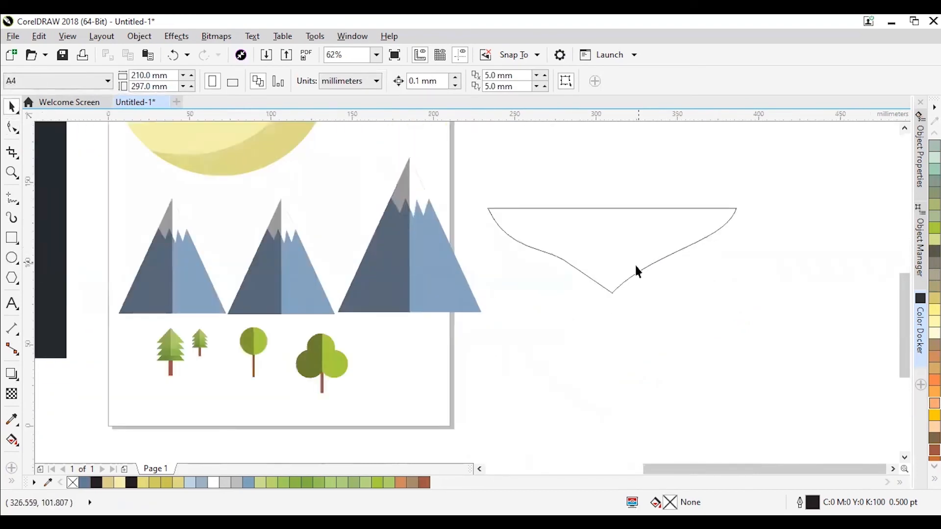
{"action": "scroll", "coordinate": [632, 235], "scroll_direction": "up", "scroll_amount": 2}
{"action": "key", "text": "space"}
{"action": "left_click", "coordinate": [593, 297]}
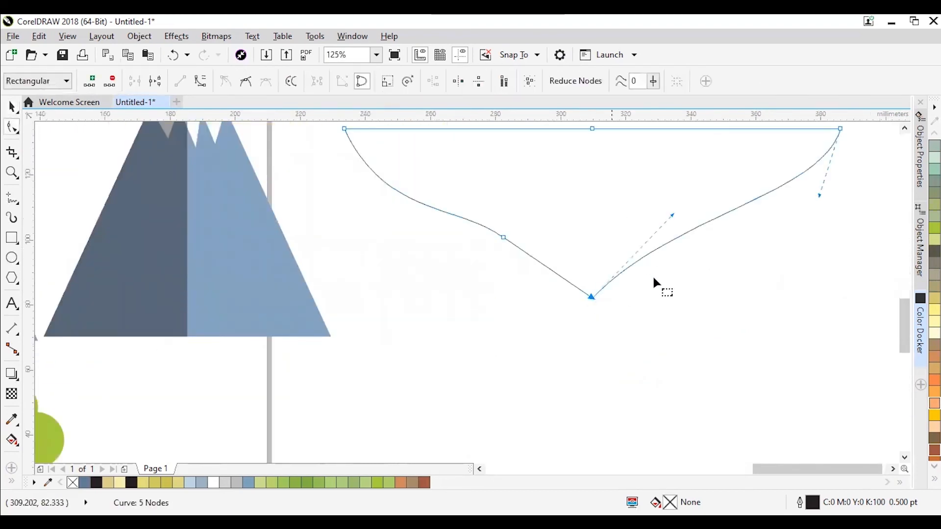
{"action": "left_click_drag", "start_coordinate": [672, 214], "coordinate": [681, 223]}
{"action": "key", "text": "space"}
{"action": "left_click", "coordinate": [721, 288]}
{"action": "scroll", "coordinate": [719, 287], "scroll_direction": "down", "scroll_amount": 2}
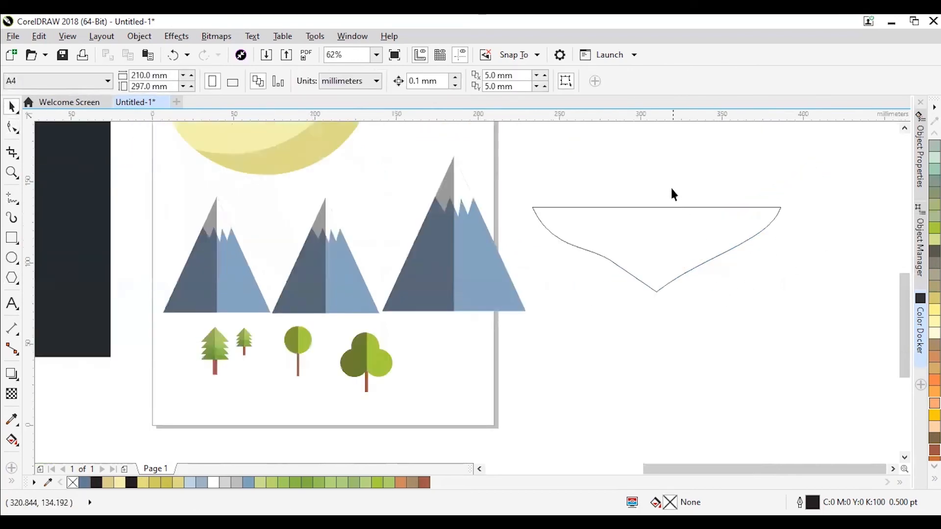
Draw a vertical line about 77 mm tall through the bottom tip, extending past the shape above and below.
{"action": "left_click", "coordinate": [10, 198]}
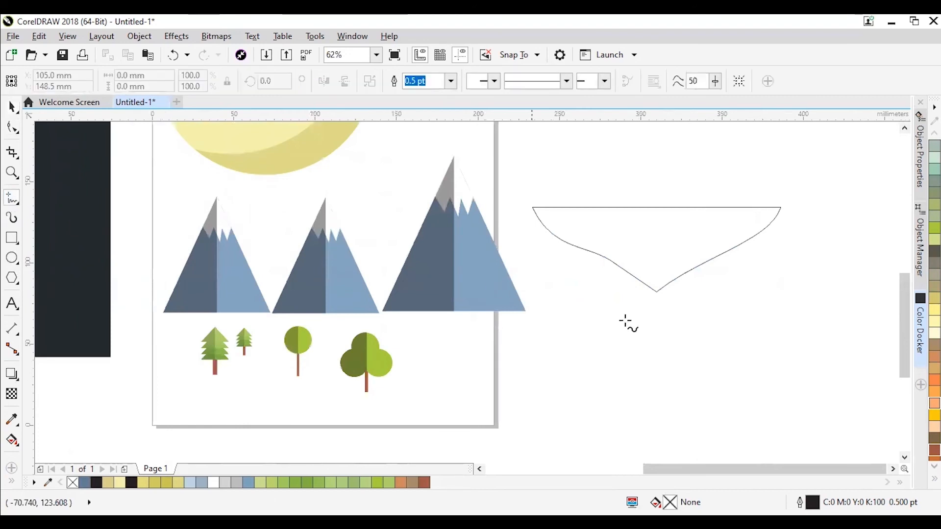
{"action": "left_click", "coordinate": [657, 292]}
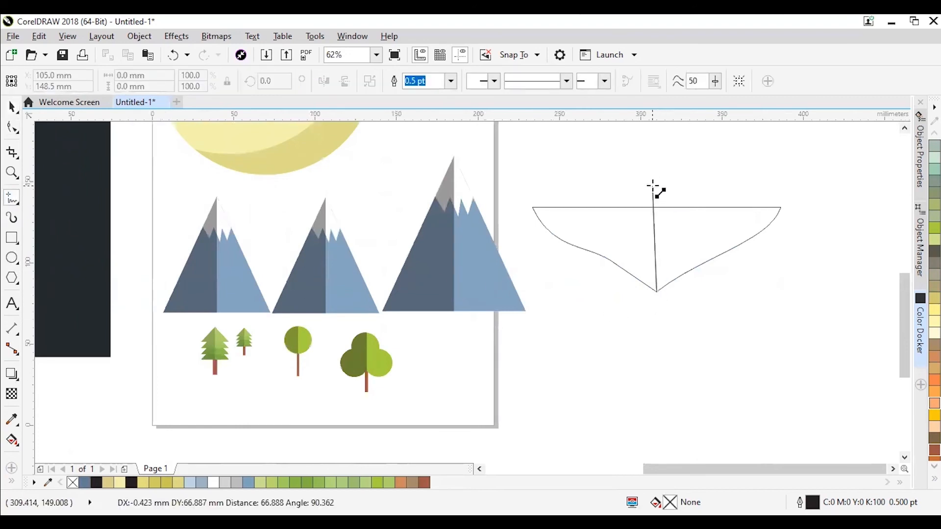
{"action": "left_click", "coordinate": [656, 192]}
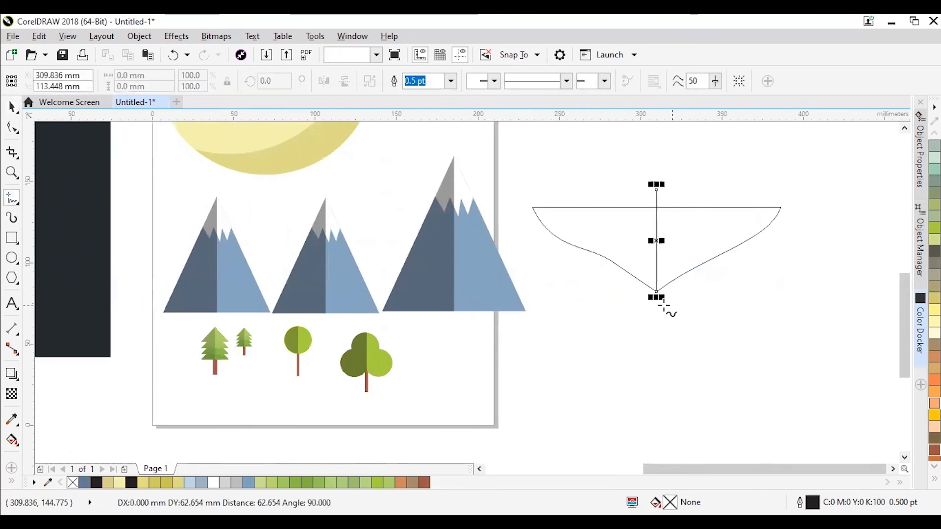
{"action": "left_click_drag", "start_coordinate": [657, 296], "coordinate": [657, 321]}
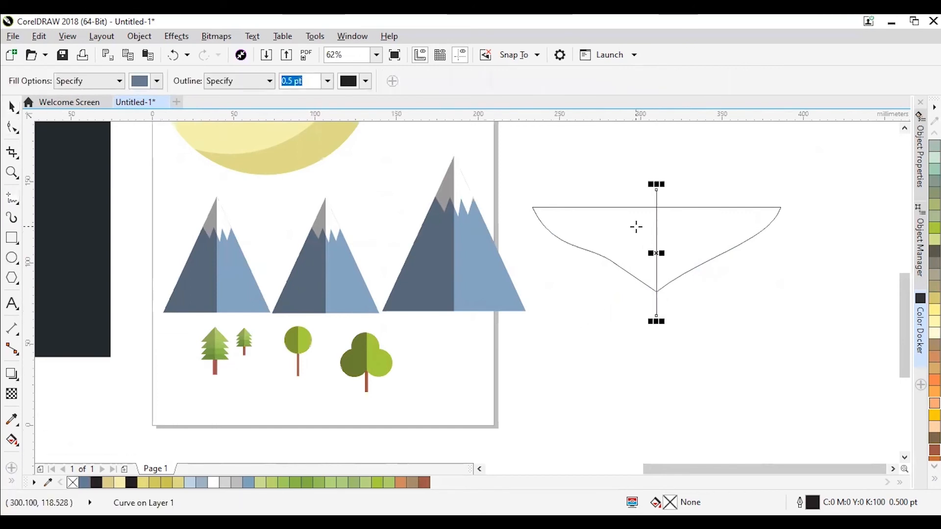
Create a separate left half with Smart Fill, then colour the full base reddish brown and the left half black.
{"action": "left_click", "coordinate": [634, 225]}
{"action": "key", "text": "space"}
{"action": "left_click", "coordinate": [713, 225]}
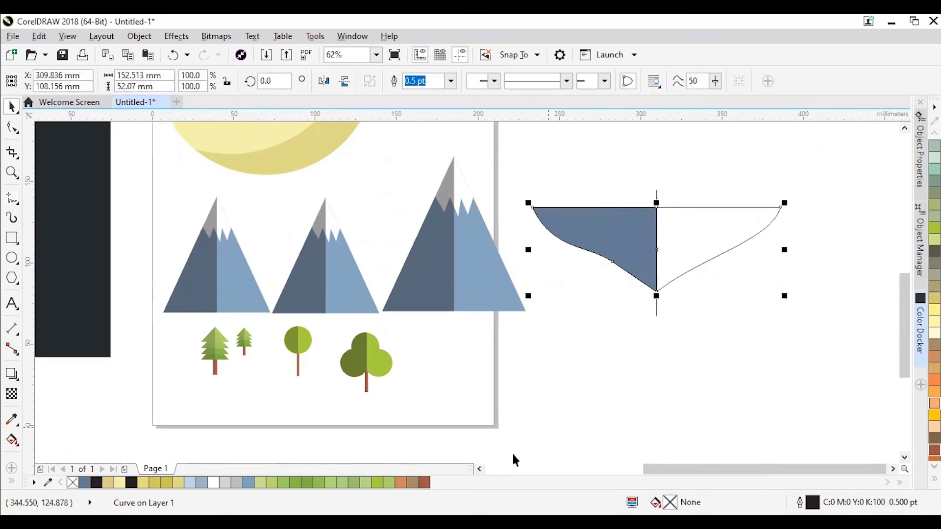
{"action": "left_click", "coordinate": [425, 483]}
{"action": "left_click", "coordinate": [608, 222]}
{"action": "left_click", "coordinate": [131, 483]}
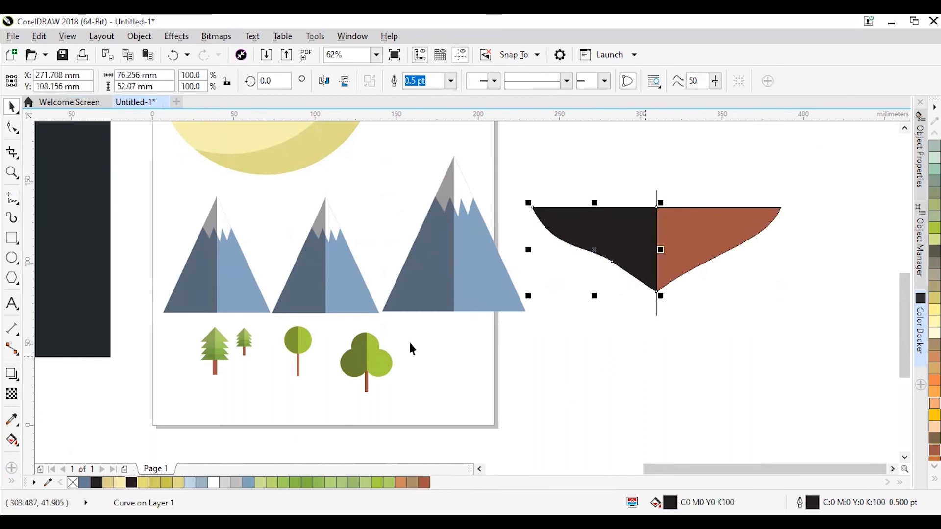
Apply a uniform transparency of 51 to the black left half so it shades the soil base.
{"action": "left_click", "coordinate": [12, 394]}
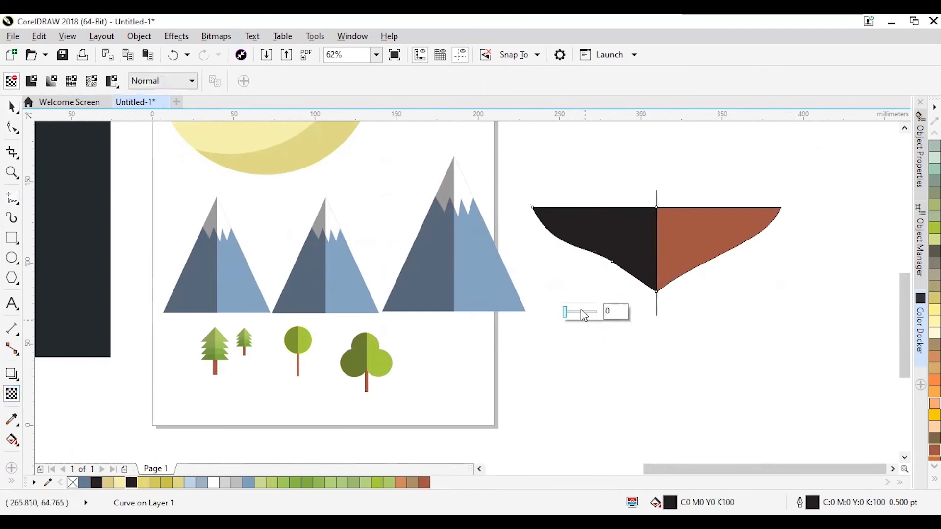
{"action": "left_click", "coordinate": [578, 313]}
{"action": "left_click_drag", "start_coordinate": [578, 313], "coordinate": [581, 313]}
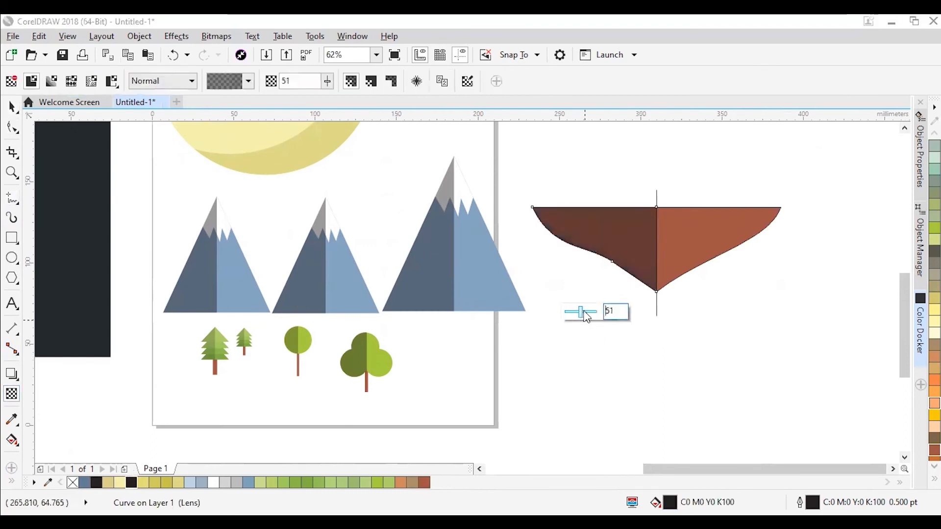
{"action": "left_click", "coordinate": [706, 169]}
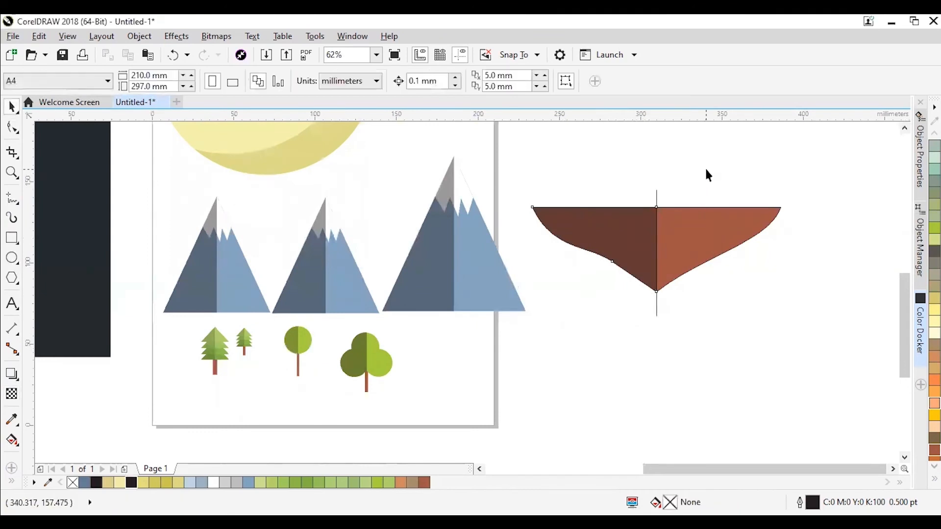
Delete the vertical dividing line and select both the soil base and its shaded half.
{"action": "left_click", "coordinate": [656, 196]}
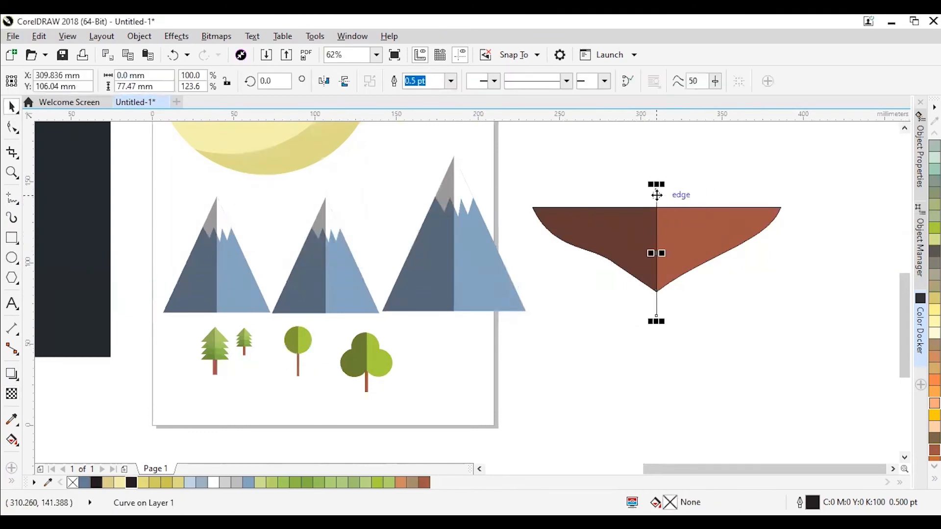
{"action": "key", "text": "Delete"}
{"action": "scroll", "coordinate": [665, 235], "scroll_direction": "up", "scroll_amount": 5}
{"action": "scroll", "coordinate": [664, 338], "scroll_direction": "down", "scroll_amount": 5}
{"action": "left_click_drag", "start_coordinate": [527, 271], "coordinate": [829, 407]}
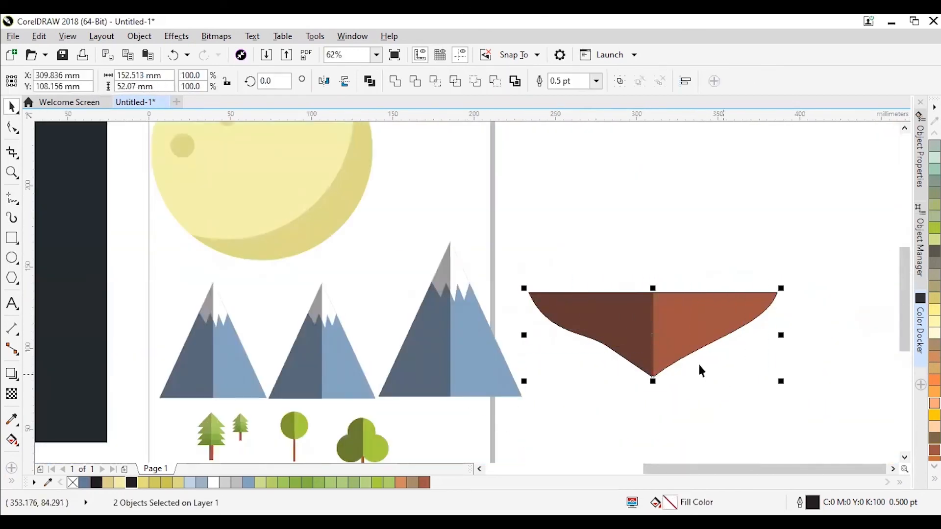
Remove the outlines from the soil base and its shaded half, and group the two shapes.
{"action": "right_click", "coordinate": [73, 482]}
{"action": "left_click", "coordinate": [602, 199]}
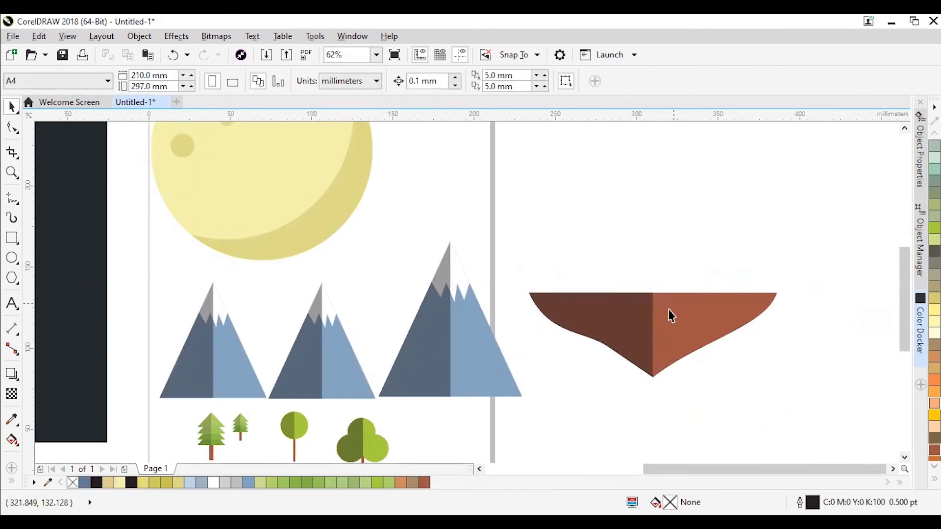
{"action": "scroll", "coordinate": [664, 308], "scroll_direction": "down", "scroll_amount": 1}
{"action": "scroll", "coordinate": [657, 327], "scroll_direction": "up", "scroll_amount": 1}
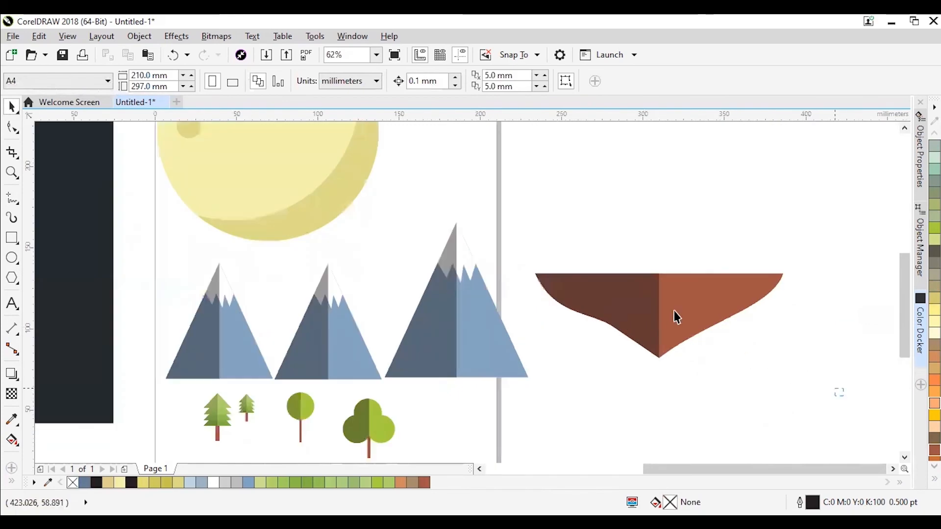
{"action": "left_click_drag", "start_coordinate": [517, 213], "coordinate": [514, 203]}
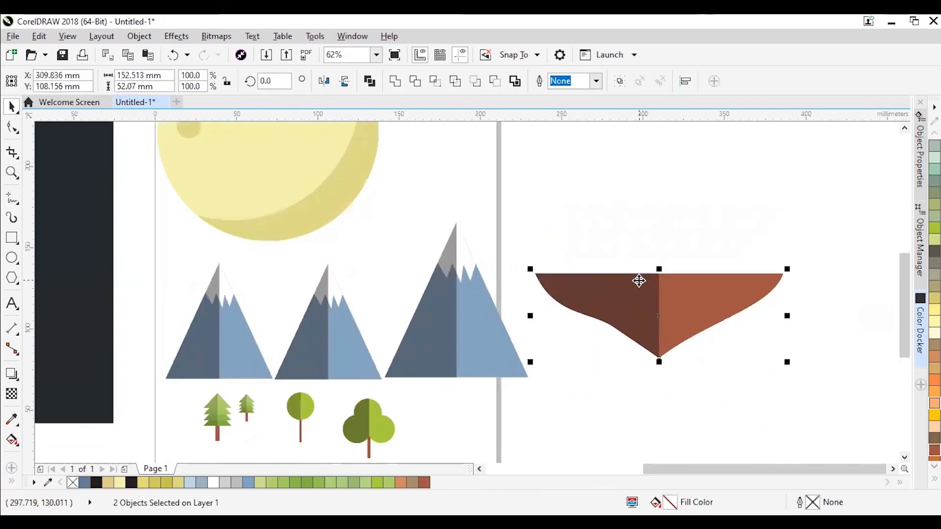
{"action": "right_click", "coordinate": [694, 269]}
{"action": "left_click", "coordinate": [695, 258]}
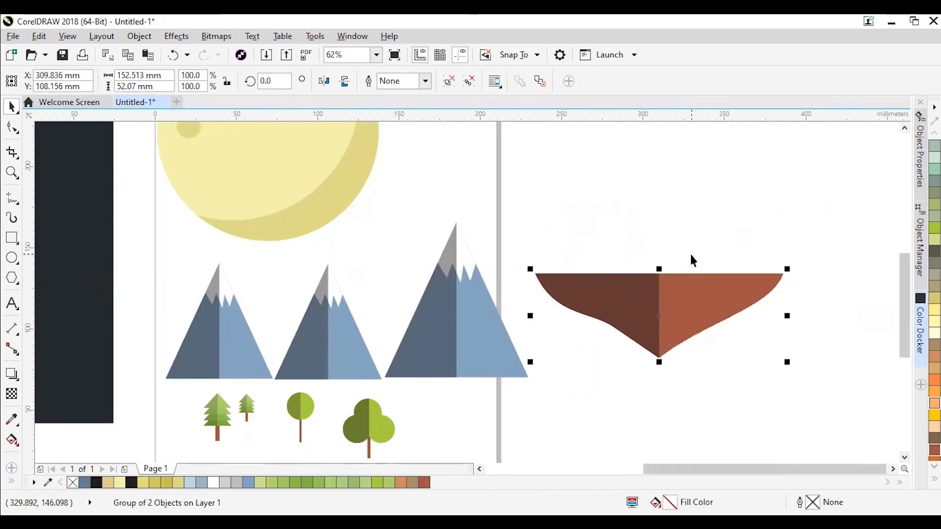
Move the grouped soil base about 27 mm right and 24 mm down, clear of the tallest mountain.
{"action": "scroll", "coordinate": [690, 253], "scroll_direction": "down", "scroll_amount": 1}
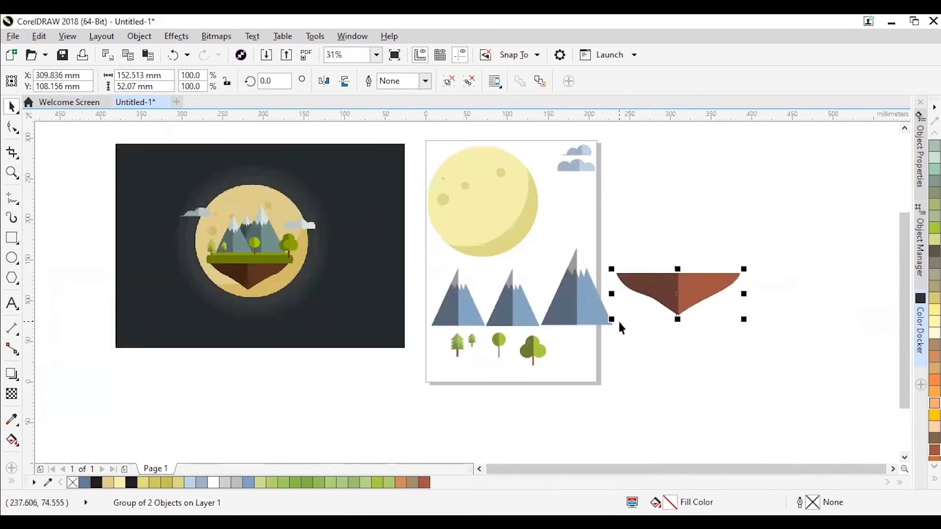
{"action": "left_click", "coordinate": [687, 228]}
{"action": "left_click_drag", "start_coordinate": [688, 294], "coordinate": [711, 303]}
Draw a rectangle about 165 mm wide and 13 mm high along the soil base's top edge, overhanging it at both ends.
{"action": "scroll", "coordinate": [225, 264], "scroll_direction": "up", "scroll_amount": 2}
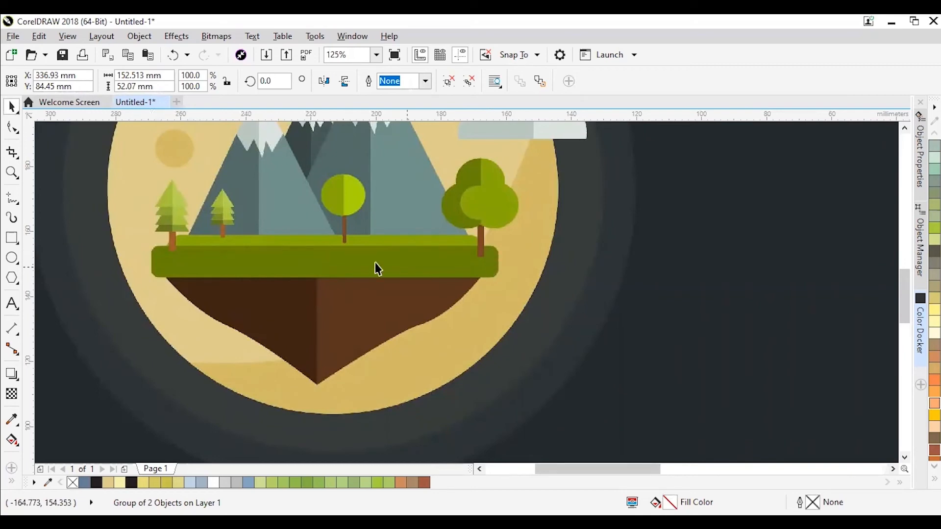
{"action": "scroll", "coordinate": [578, 275], "scroll_direction": "down", "scroll_amount": 2}
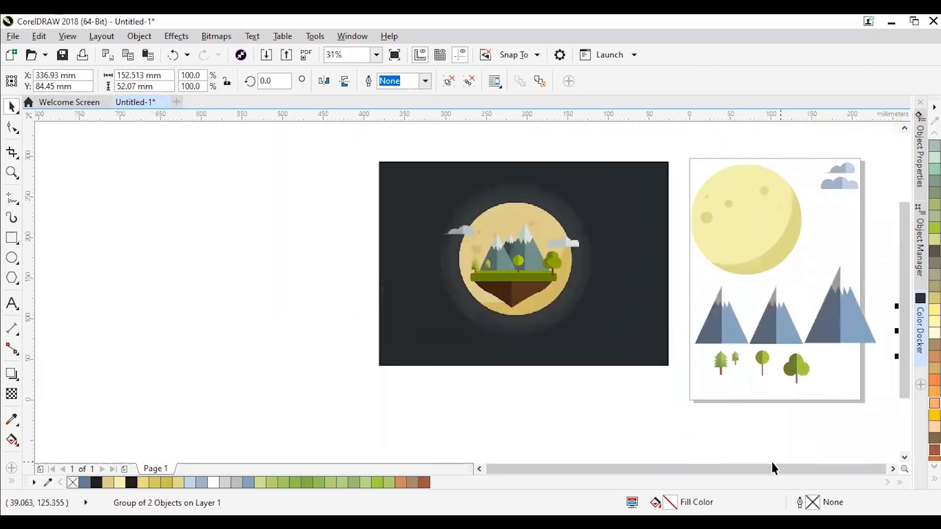
{"action": "scroll", "coordinate": [832, 472], "scroll_direction": "right", "scroll_amount": 4}
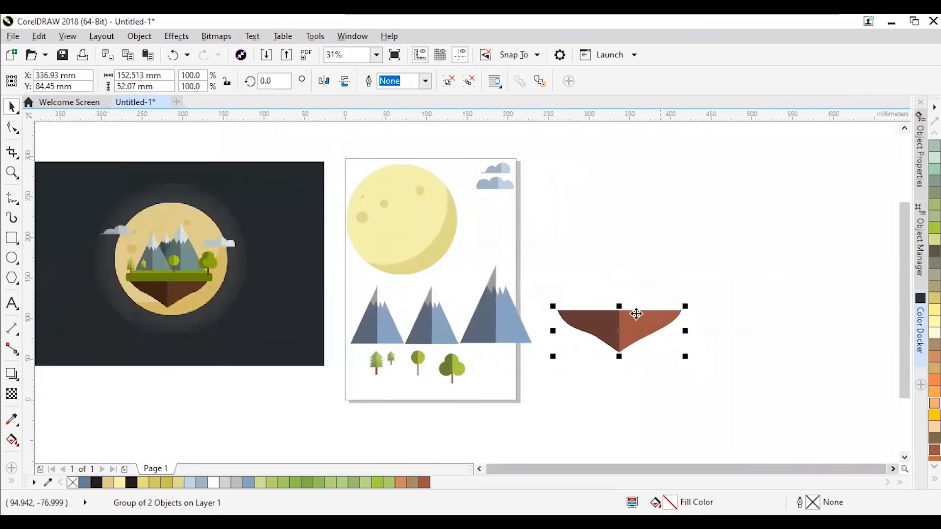
{"action": "scroll", "coordinate": [637, 312], "scroll_direction": "up", "scroll_amount": 2}
{"action": "left_click", "coordinate": [11, 237]}
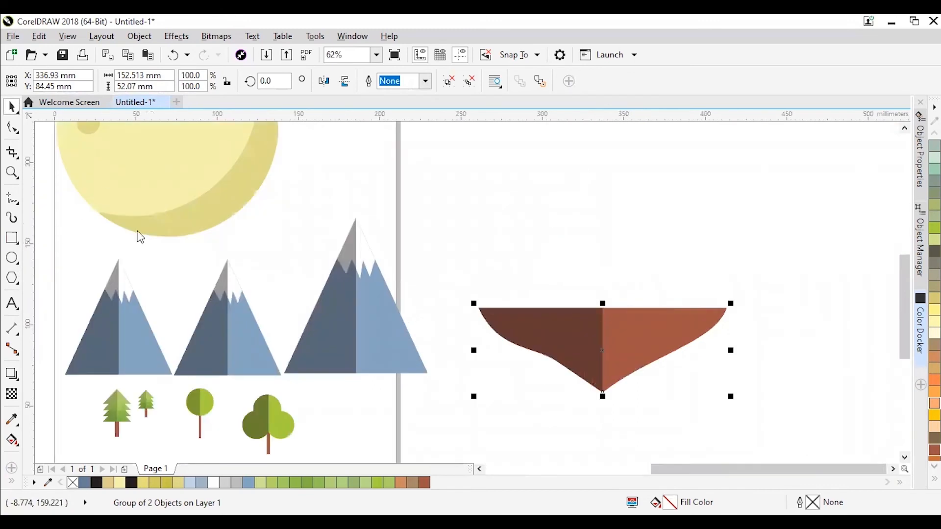
{"action": "left_click_drag", "start_coordinate": [478, 308], "coordinate": [731, 287]}
{"action": "left_click_drag", "start_coordinate": [474, 296], "coordinate": [459, 299]}
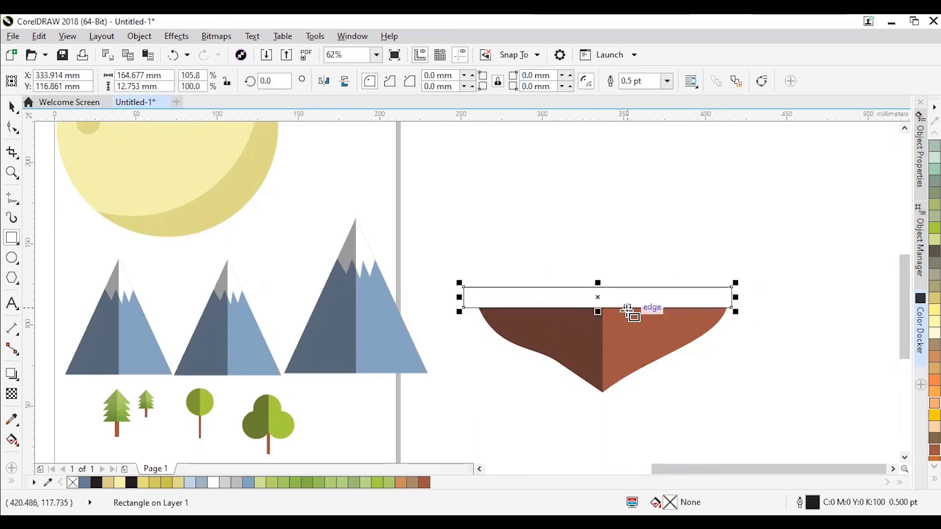
Align the rectangle's centre horizontally with the grouped soil base.
{"action": "key", "text": "space"}
{"action": "scroll", "coordinate": [622, 293], "scroll_direction": "up", "scroll_amount": 2}
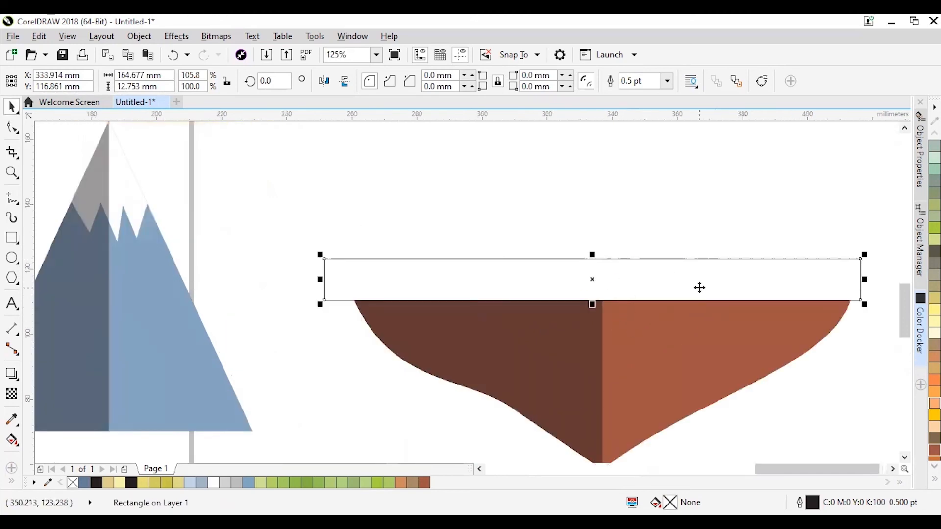
{"action": "left_click", "coordinate": [681, 355], "text": "shift"}
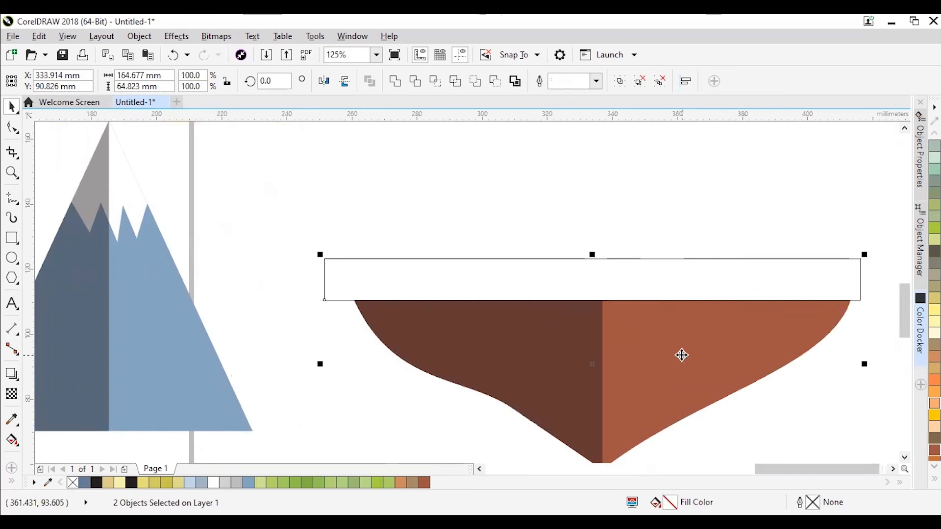
{"action": "key", "text": "c"}
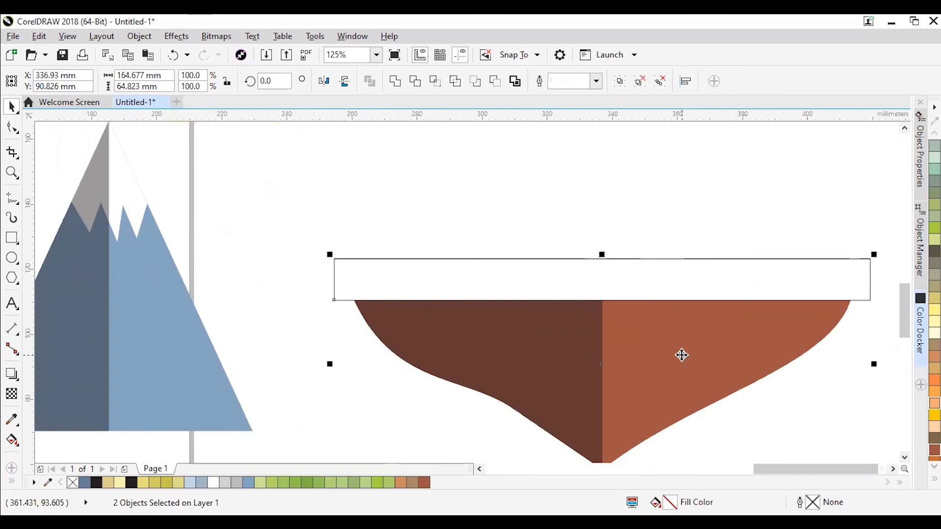
{"action": "left_click", "coordinate": [767, 289]}
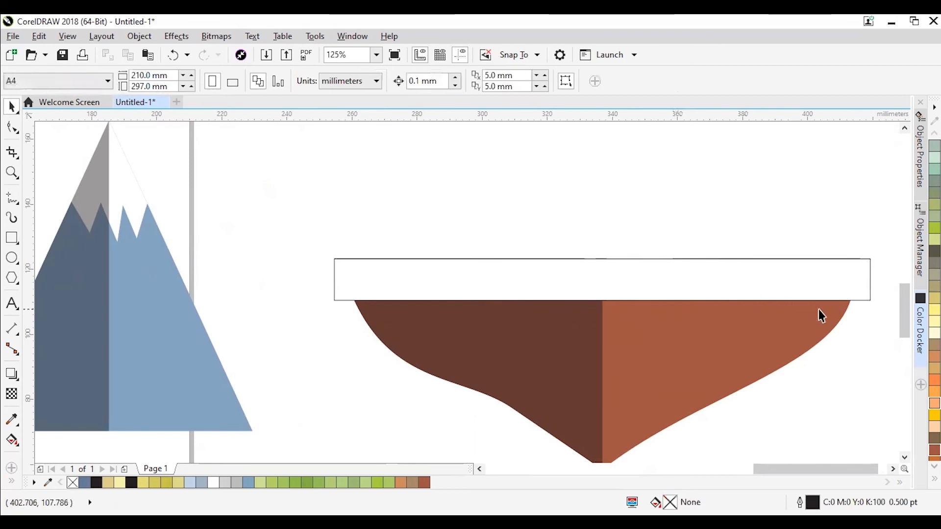
Examine the rounded ends of the reference's grass strip and compare them with the new rectangle's corners.
{"action": "left_click", "coordinate": [573, 277]}
{"action": "scroll", "coordinate": [338, 271], "scroll_direction": "down", "scroll_amount": 3}
{"action": "scroll", "coordinate": [124, 246], "scroll_direction": "down", "scroll_amount": 3}
{"action": "scroll", "coordinate": [85, 228], "scroll_direction": "up", "scroll_amount": 6}
{"action": "scroll", "coordinate": [265, 406], "scroll_direction": "down", "scroll_amount": 2}
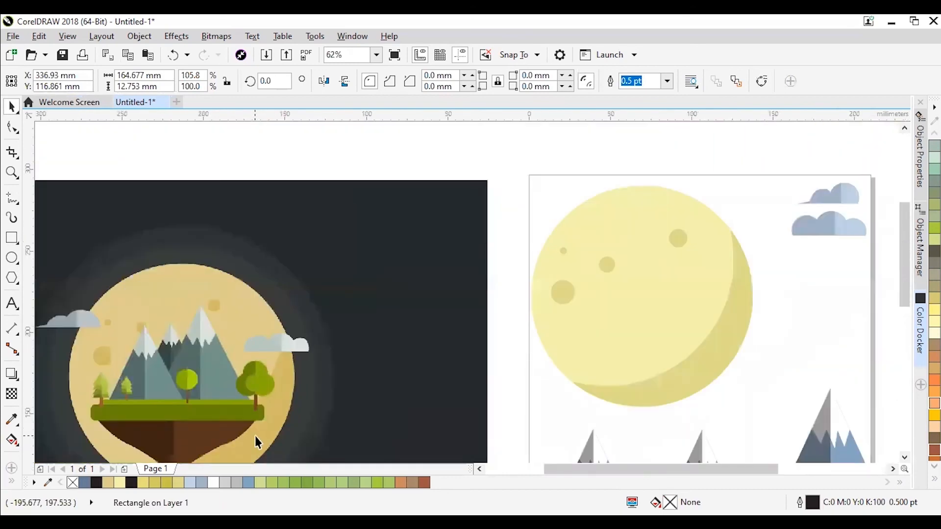
{"action": "scroll", "coordinate": [256, 441], "scroll_direction": "up", "scroll_amount": 4}
{"action": "scroll", "coordinate": [291, 339], "scroll_direction": "down", "scroll_amount": 2}
{"action": "scroll", "coordinate": [590, 338], "scroll_direction": "down", "scroll_amount": 5}
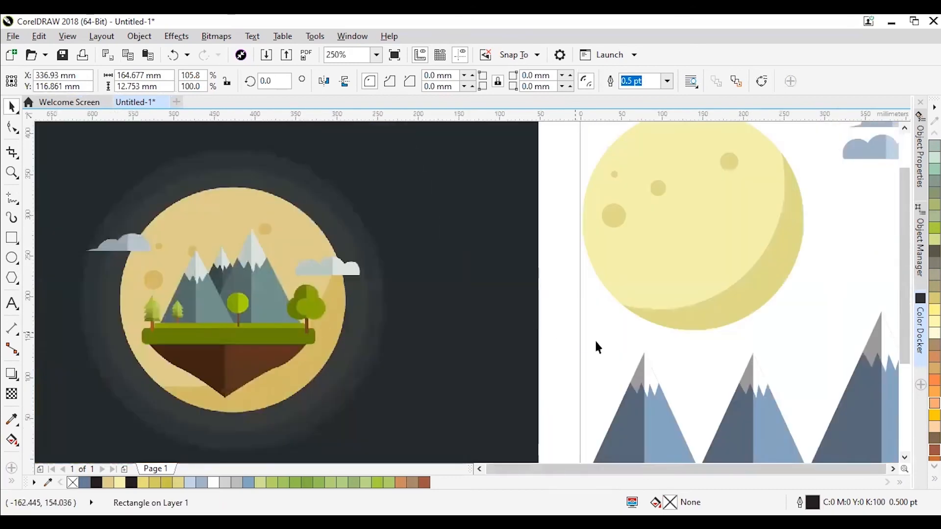
{"action": "scroll", "coordinate": [700, 356], "scroll_direction": "up", "scroll_amount": 7}
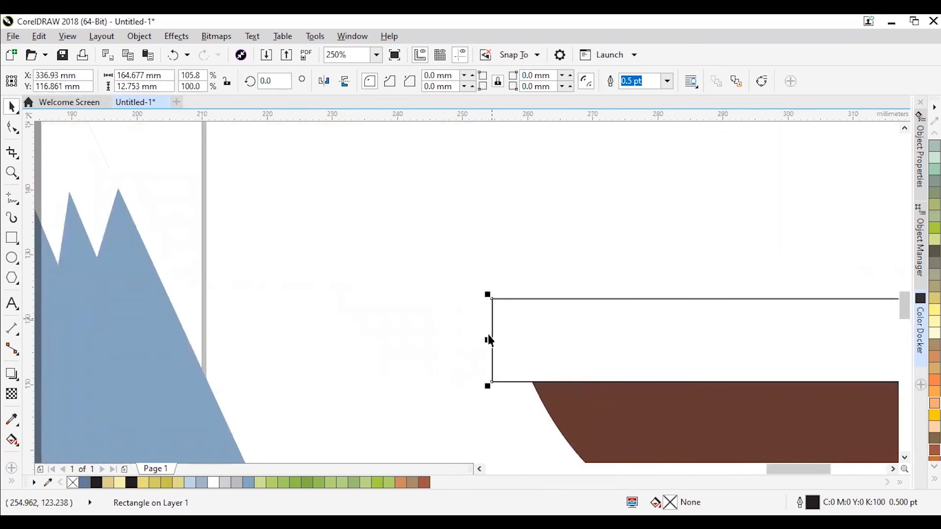
{"action": "left_click", "coordinate": [555, 338]}
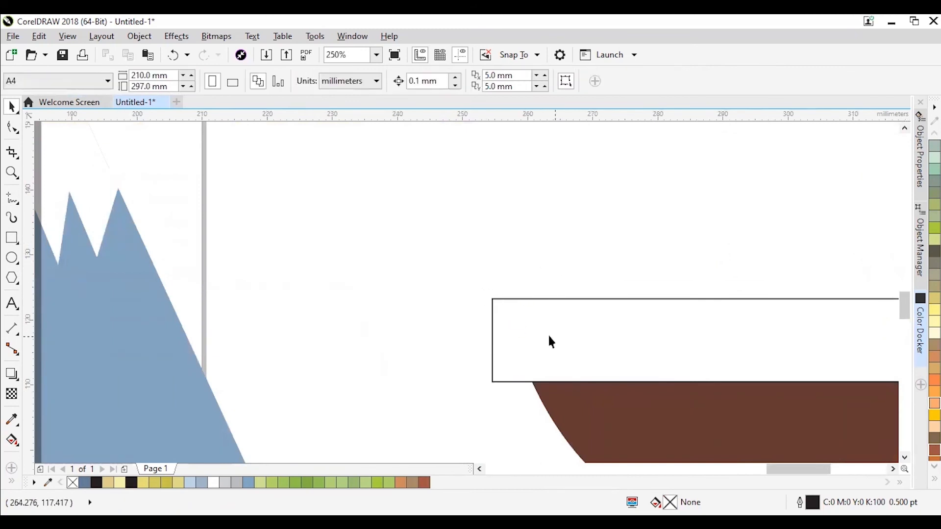
{"action": "left_click", "coordinate": [563, 345]}
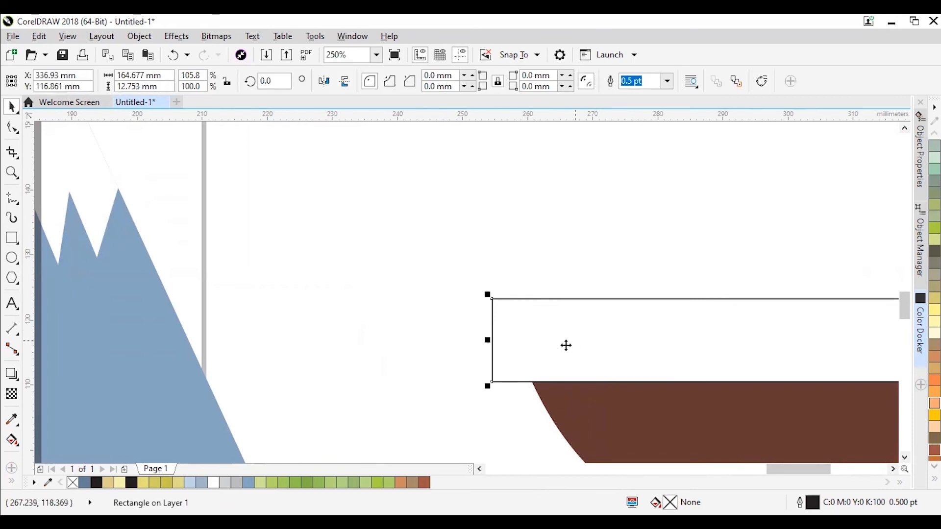
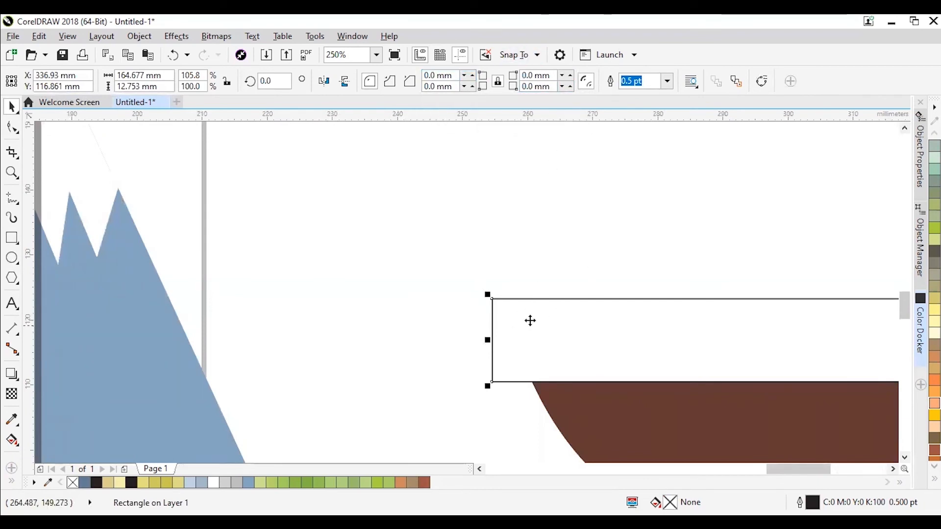
Try rounding only the rectangle's upper-left corner with the corner radii unlinked, and restore the square corner and linked radii.
{"action": "left_click", "coordinate": [497, 85]}
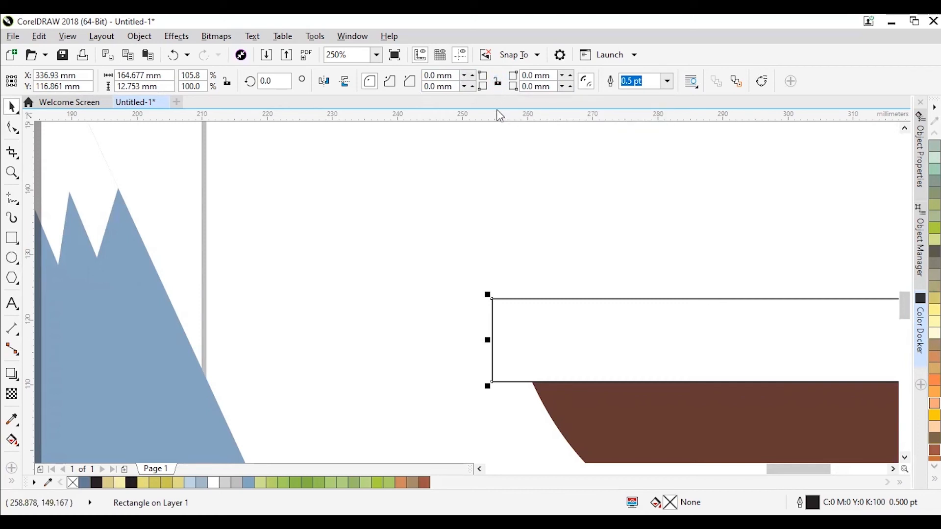
{"action": "left_click", "coordinate": [473, 75]}
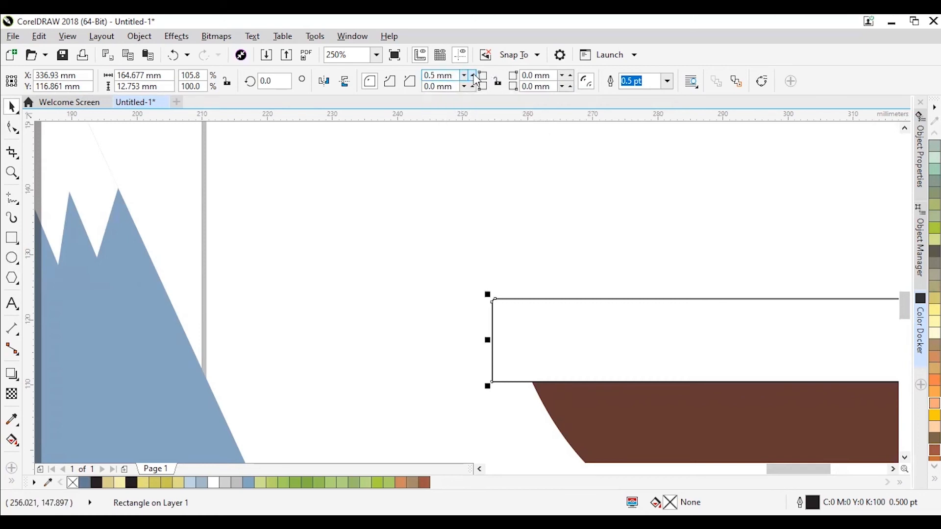
{"action": "left_click", "coordinate": [473, 76]}
{"action": "left_click", "coordinate": [474, 75]}
{"action": "left_click", "coordinate": [474, 75]}
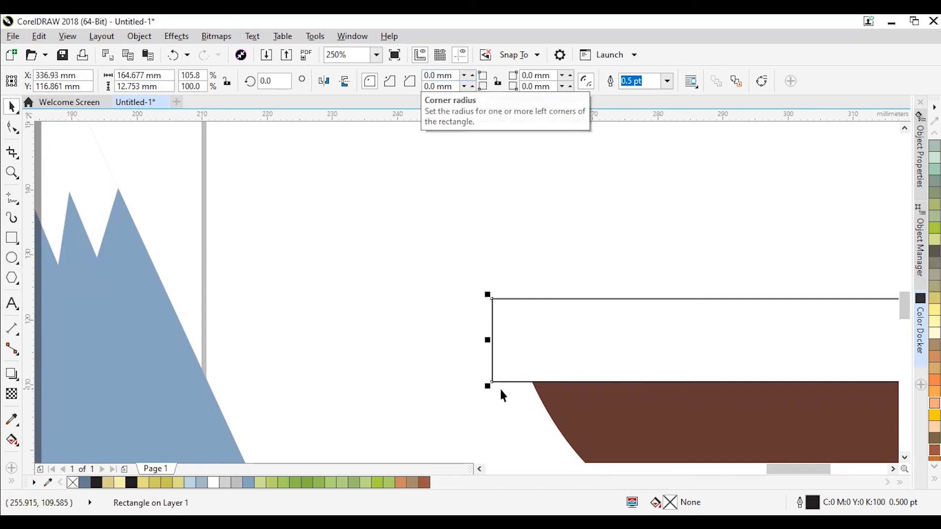
{"action": "left_click", "coordinate": [497, 84]}
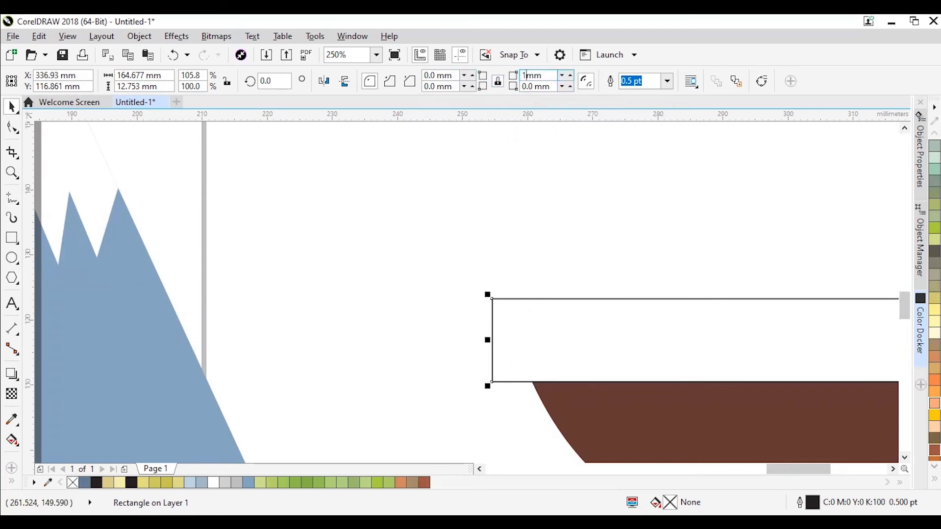
Round all four corners of the rectangle with a 2 mm radius.
{"action": "key", "text": "Return"}
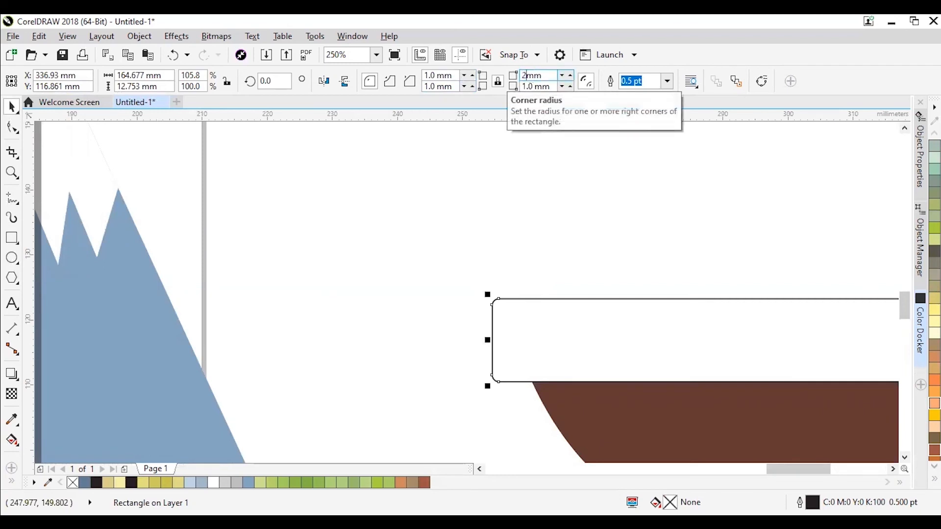
{"action": "key", "text": "Return"}
{"action": "left_click", "coordinate": [479, 237]}
{"action": "scroll", "coordinate": [530, 292], "scroll_direction": "down", "scroll_amount": 2}
{"action": "scroll", "coordinate": [507, 288], "scroll_direction": "up", "scroll_amount": 2}
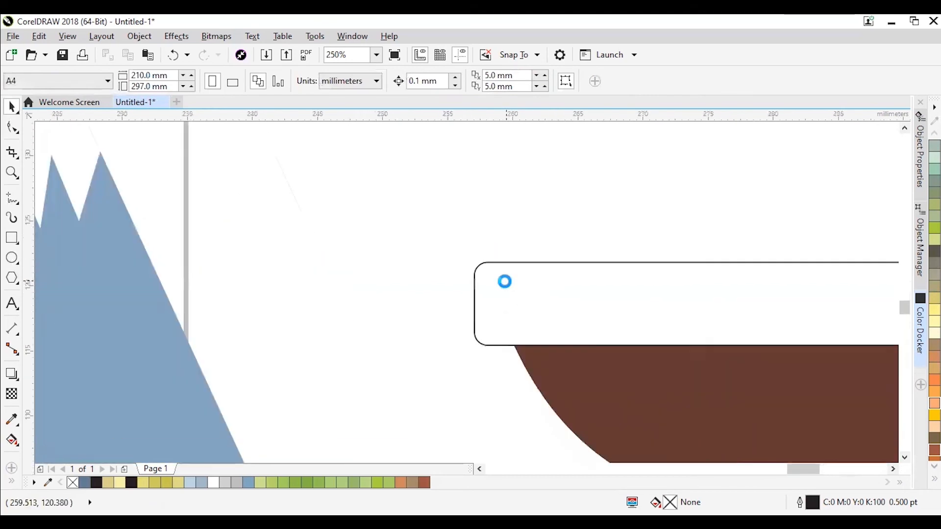
{"action": "scroll", "coordinate": [507, 289], "scroll_direction": "up", "scroll_amount": 3}
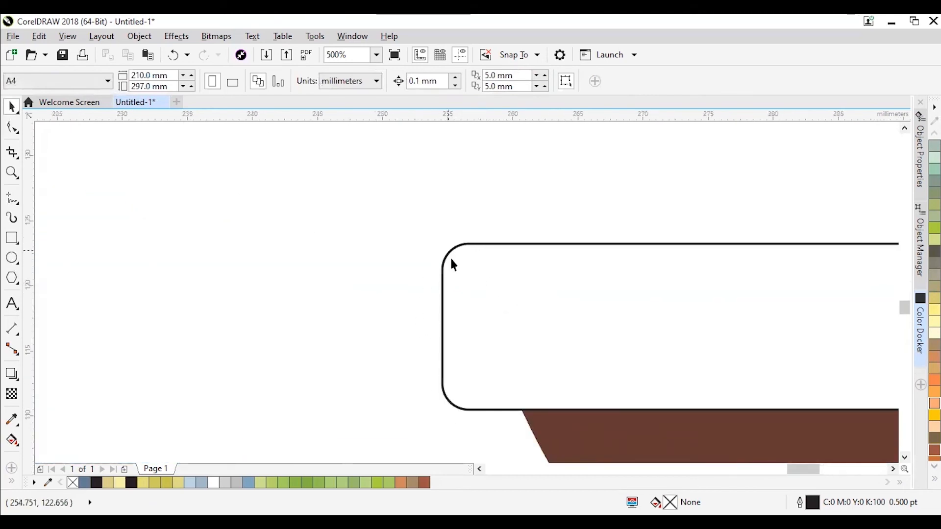
Fill the rounded rectangle with green C56 M11 Y100 K0 and remove its outline.
{"action": "scroll", "coordinate": [622, 311], "scroll_direction": "down", "scroll_amount": 4}
{"action": "scroll", "coordinate": [706, 306], "scroll_direction": "up", "scroll_amount": 2}
{"action": "scroll", "coordinate": [626, 315], "scroll_direction": "down", "scroll_amount": 4}
{"action": "scroll", "coordinate": [539, 317], "scroll_direction": "up", "scroll_amount": 2}
{"action": "left_click", "coordinate": [539, 316]}
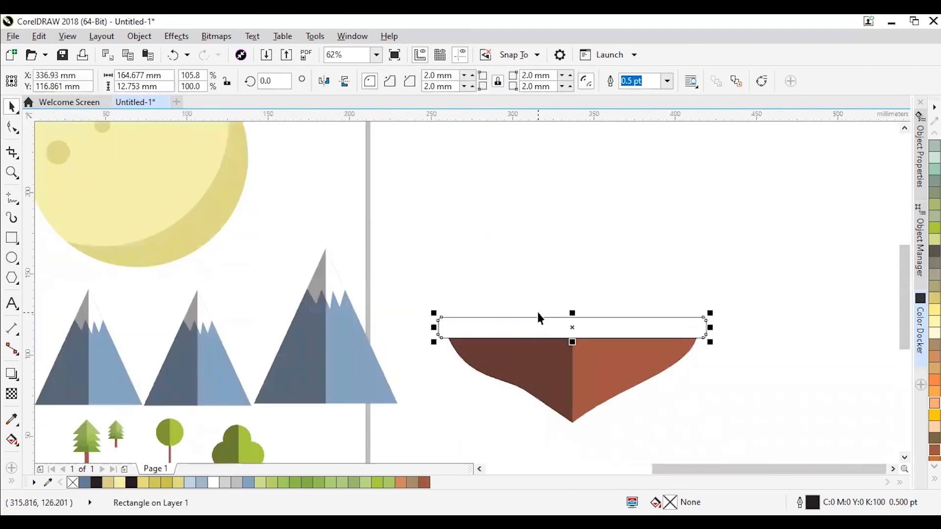
{"action": "left_click", "coordinate": [304, 480]}
{"action": "left_click", "coordinate": [585, 275]}
{"action": "left_click", "coordinate": [601, 332]}
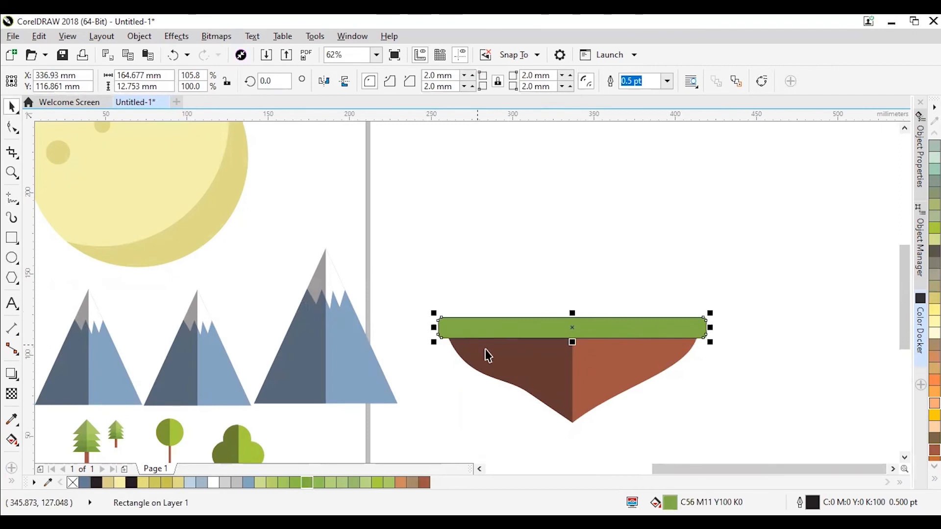
{"action": "right_click", "coordinate": [75, 484]}
{"action": "left_click", "coordinate": [635, 306]}
Duplicate the green strip about 4.4 mm straight up to form the grass's second layer, as in the reference.
{"action": "scroll", "coordinate": [616, 339], "scroll_direction": "up", "scroll_amount": 2}
{"action": "scroll", "coordinate": [615, 341], "scroll_direction": "down", "scroll_amount": 6}
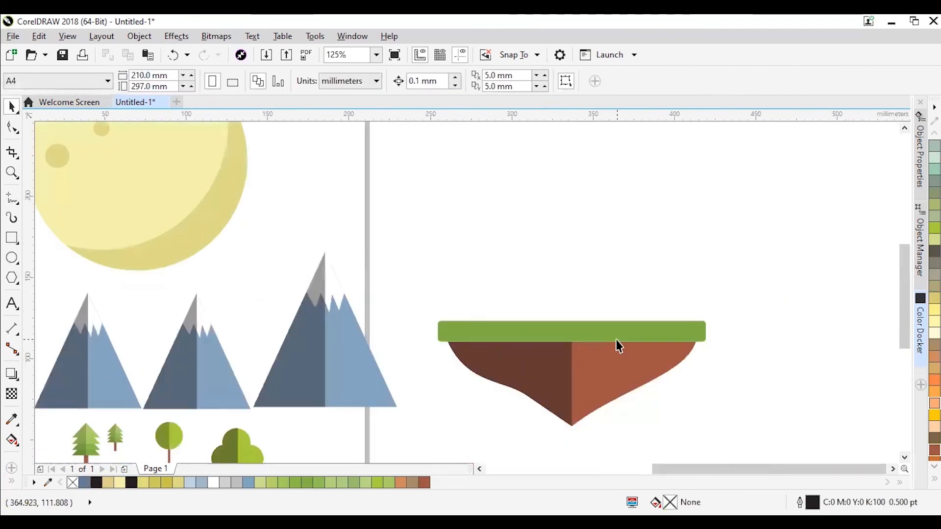
{"action": "scroll", "coordinate": [373, 309], "scroll_direction": "up", "scroll_amount": 5}
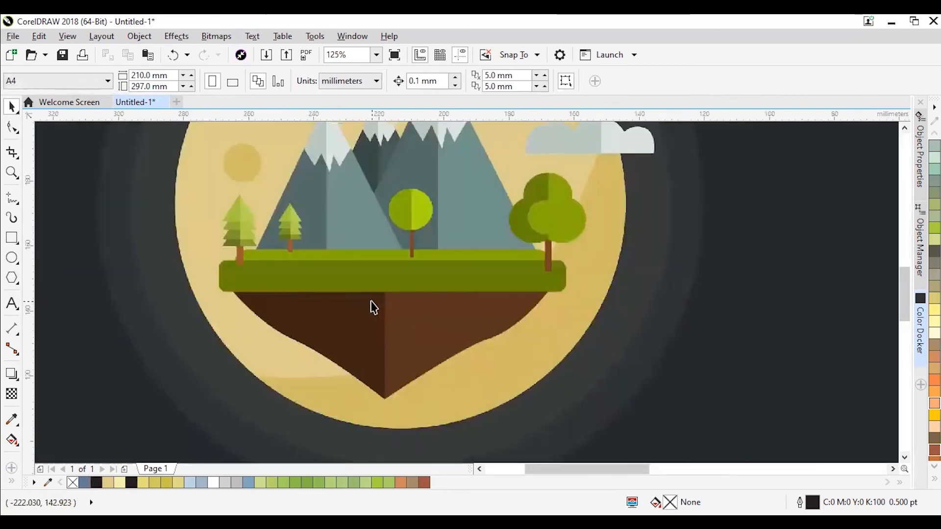
{"action": "scroll", "coordinate": [373, 308], "scroll_direction": "up", "scroll_amount": 2}
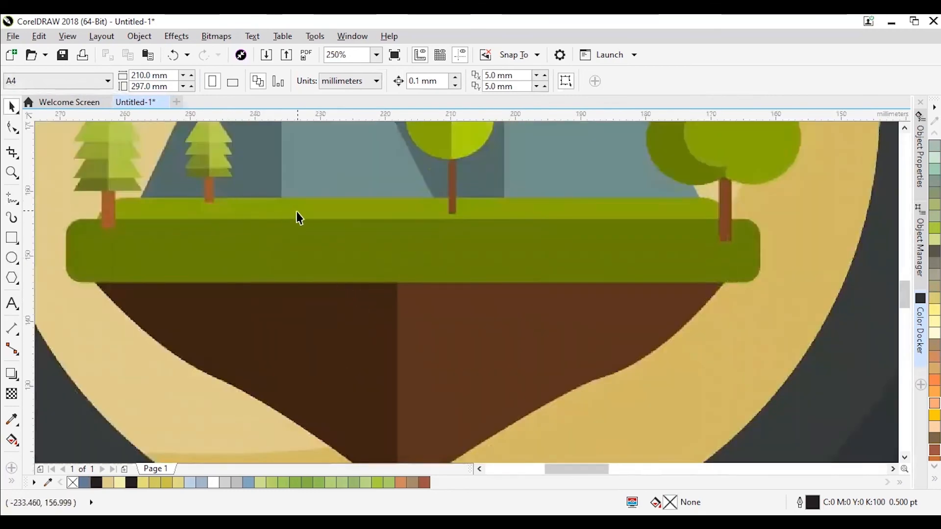
{"action": "scroll", "coordinate": [315, 212], "scroll_direction": "down", "scroll_amount": 3}
{"action": "scroll", "coordinate": [514, 228], "scroll_direction": "down", "scroll_amount": 2}
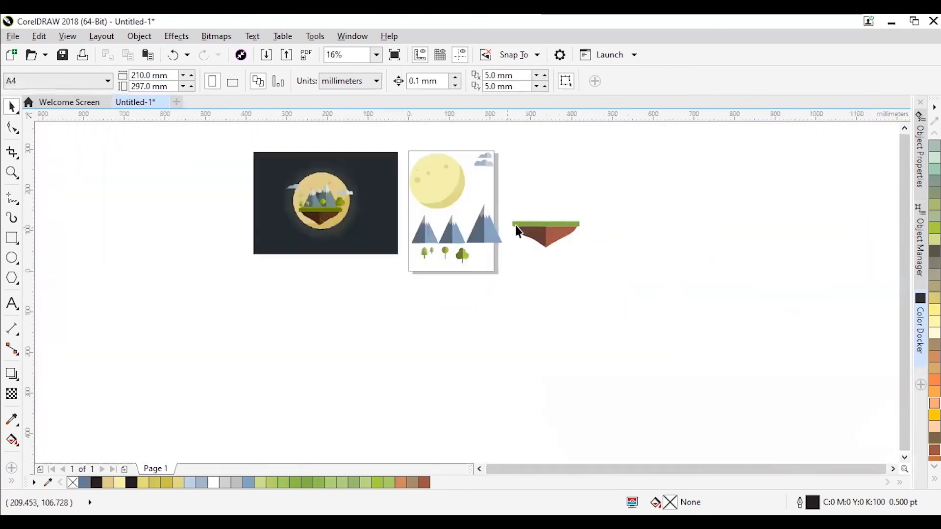
{"action": "scroll", "coordinate": [564, 218], "scroll_direction": "up", "scroll_amount": 5}
{"action": "left_click", "coordinate": [645, 281]}
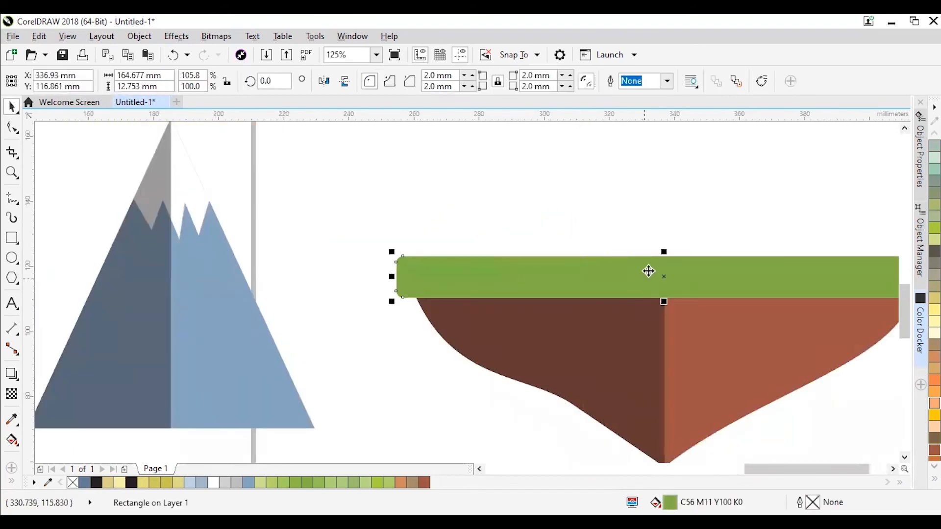
{"action": "left_click_drag", "start_coordinate": [650, 271], "coordinate": [649, 256]}
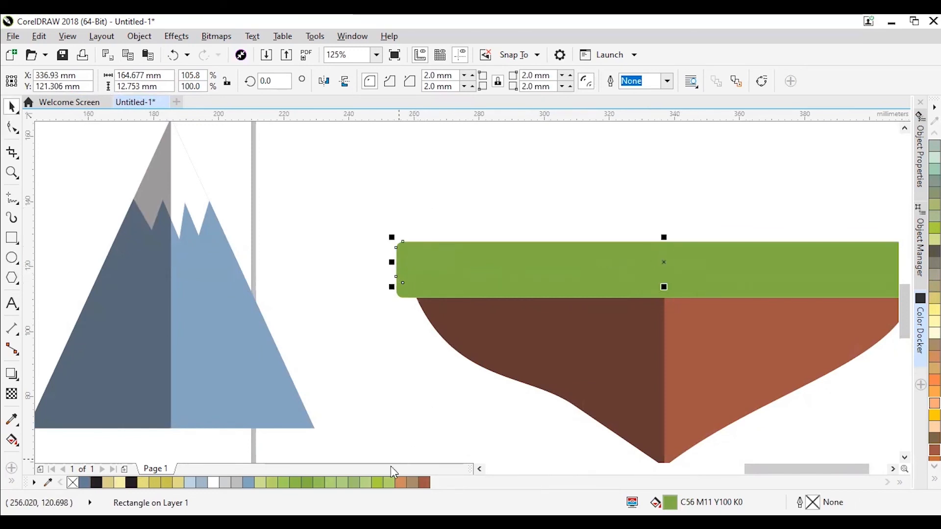
Fill the upper grass strip with Chartreuse.
{"action": "left_click", "coordinate": [378, 484]}
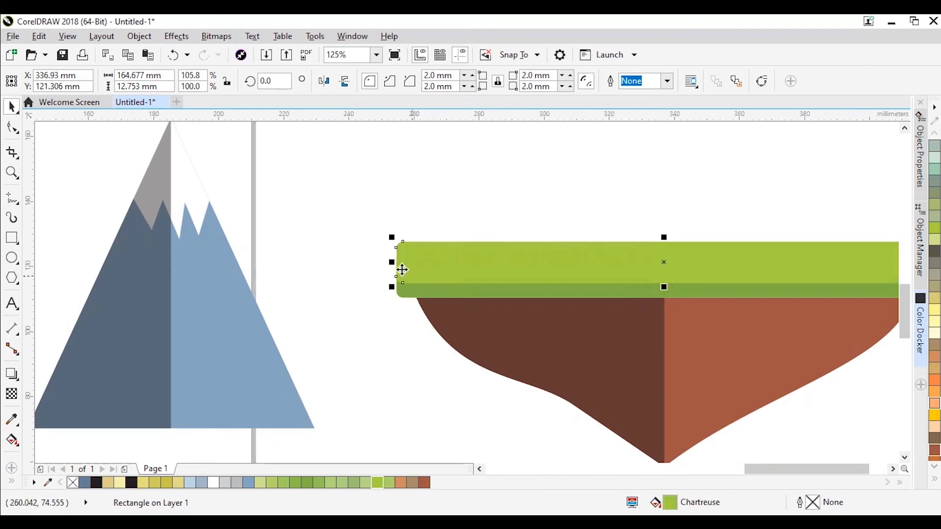
{"action": "left_click_drag", "start_coordinate": [392, 262], "coordinate": [418, 261]}
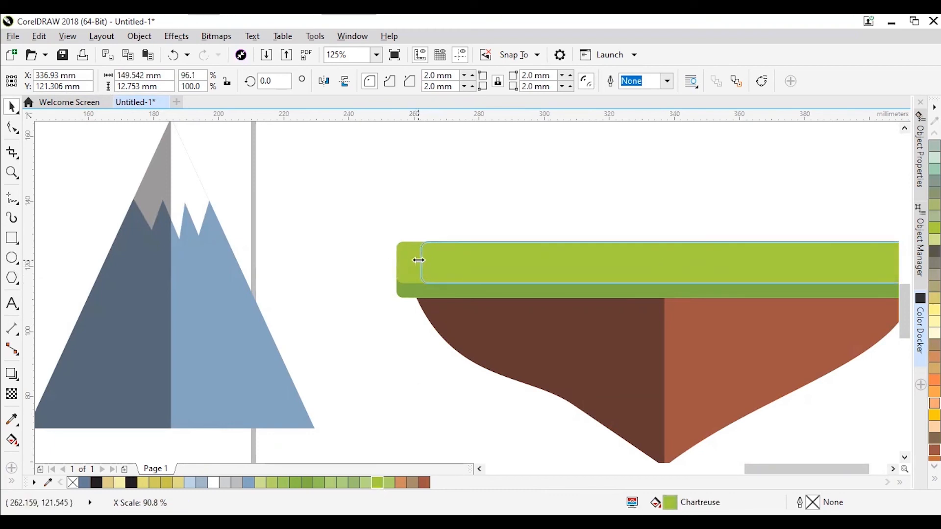
{"action": "left_click_drag", "start_coordinate": [422, 260], "coordinate": [422, 260]}
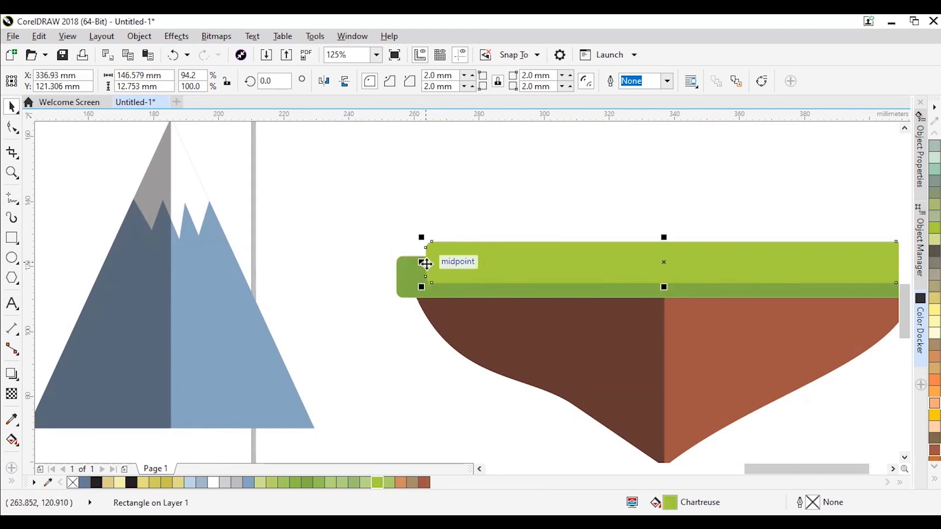
{"action": "scroll", "coordinate": [426, 266], "scroll_direction": "down", "scroll_amount": 1}
{"action": "scroll", "coordinate": [583, 268], "scroll_direction": "up", "scroll_amount": 1}
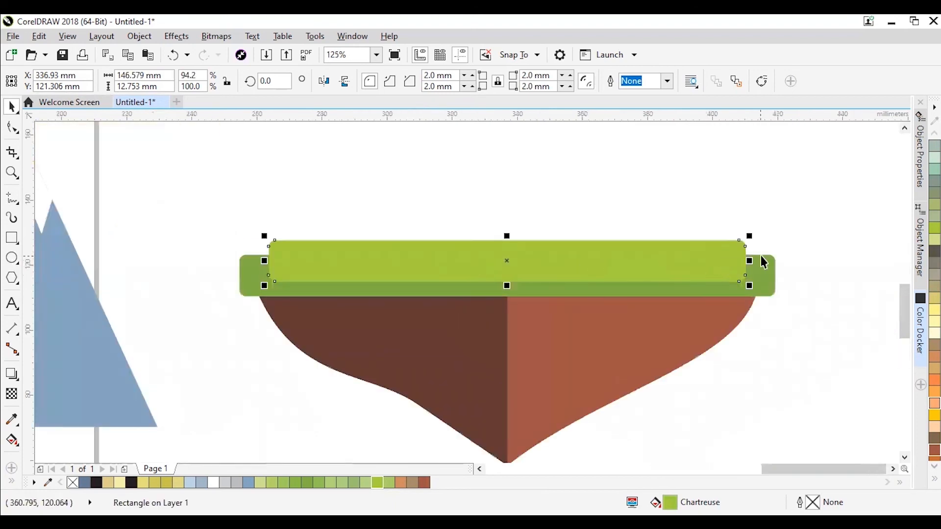
{"action": "key", "text": "ctrl+z"}
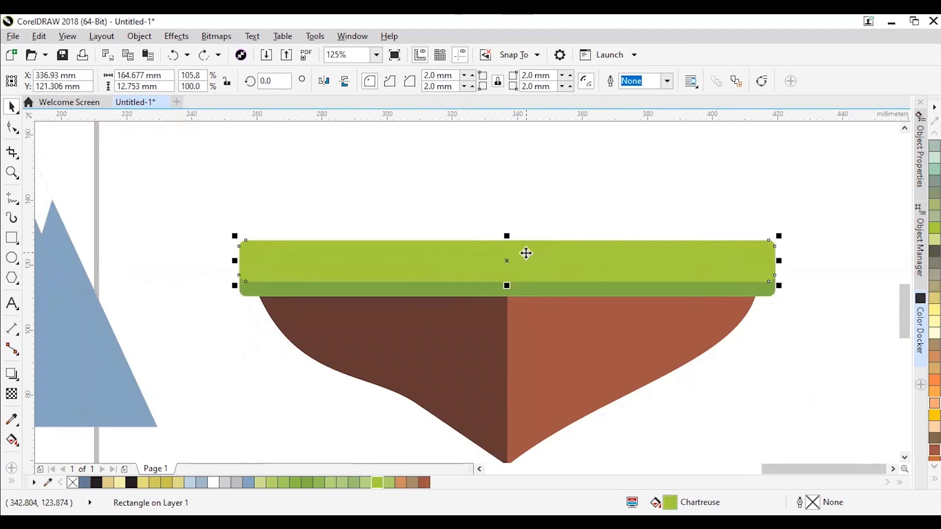
Narrow the Chartreuse strip symmetrically about its center to about 150.8 mm wide.
{"action": "left_click", "coordinate": [527, 220]}
{"action": "left_click", "coordinate": [404, 263]}
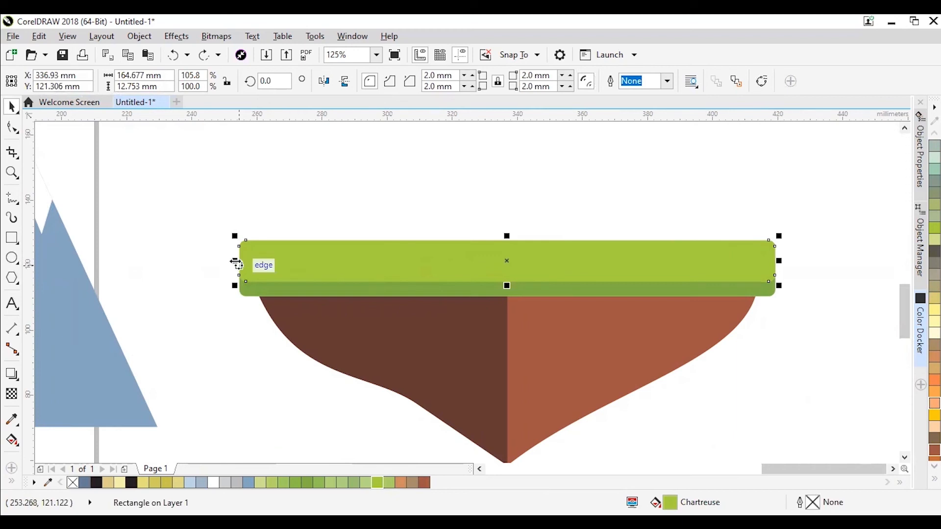
{"action": "left_click_drag", "start_coordinate": [236, 264], "coordinate": [258, 261]}
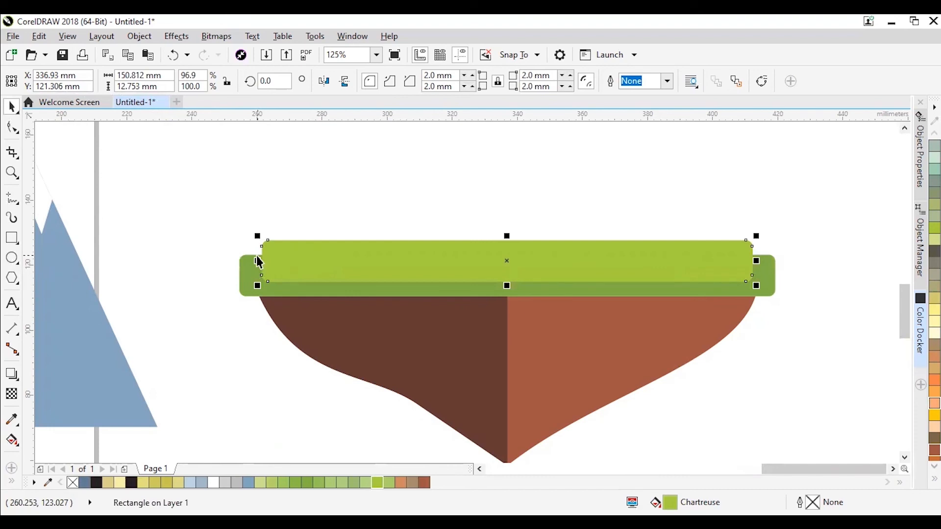
Send the Chartreuse strip to the back of the layer, behind the darker green strip.
{"action": "left_click", "coordinate": [324, 184]}
{"action": "left_click", "coordinate": [360, 250]}
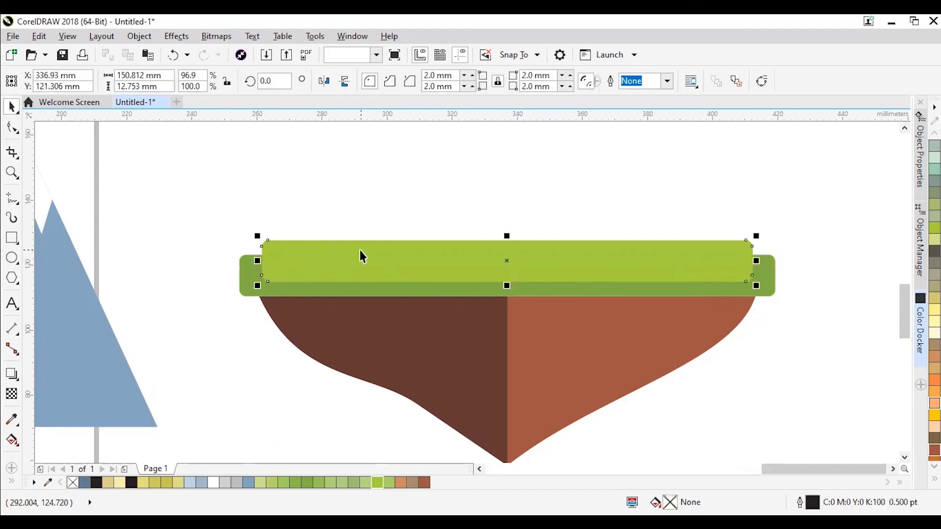
{"action": "right_click", "coordinate": [363, 256]}
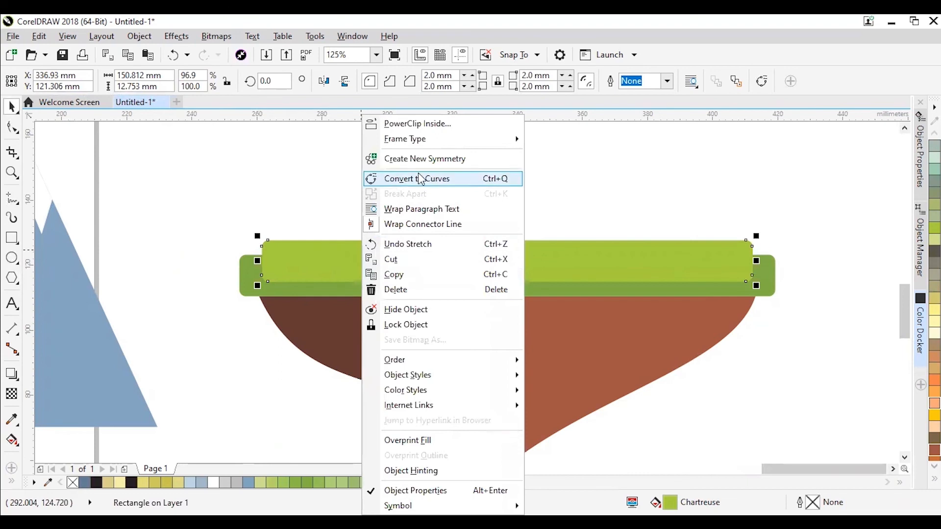
{"action": "mouse_move", "coordinate": [443, 360]}
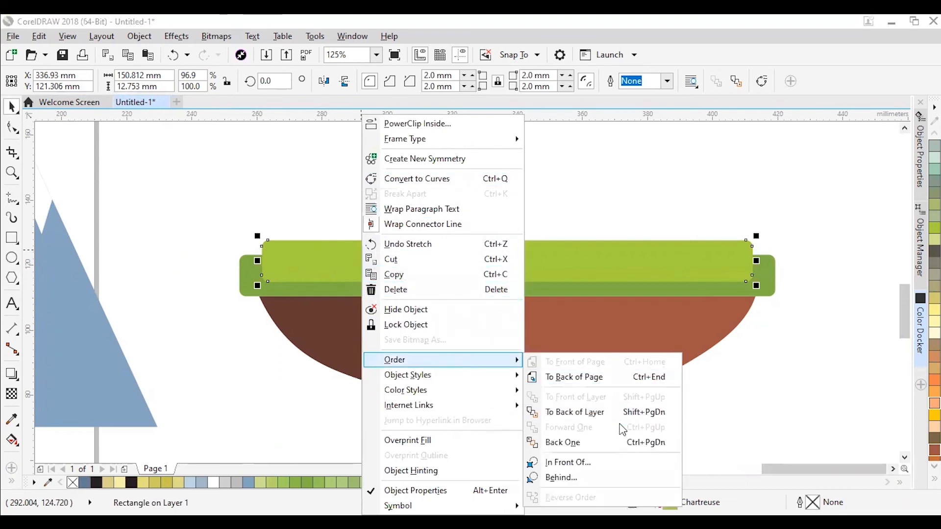
{"action": "left_click", "coordinate": [580, 418]}
{"action": "left_click", "coordinate": [537, 182]}
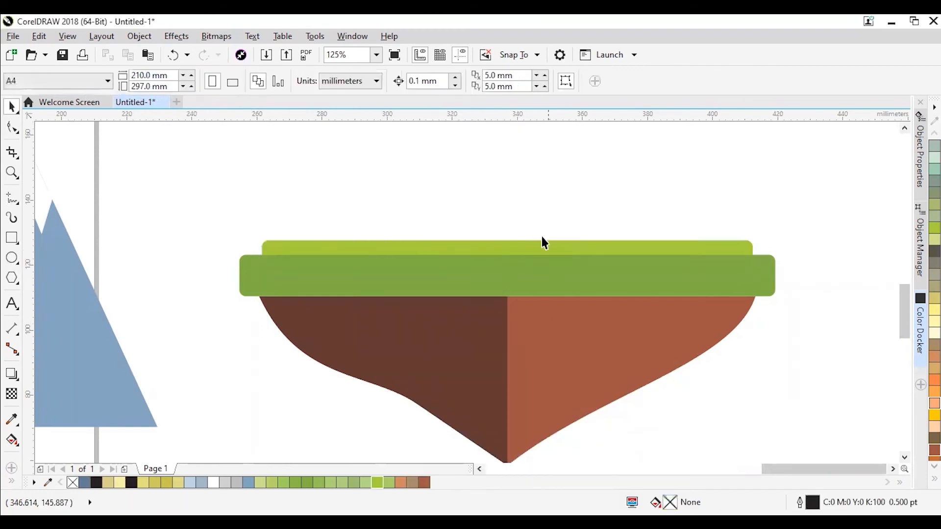
Nudge the Chartreuse strip up 1.7 mm so more of it shows above the darker green strip.
{"action": "left_click", "coordinate": [535, 249]}
{"action": "key", "text": "Up"}
{"action": "key", "text": "Up"}
{"action": "key", "text": "Up"}
{"action": "key", "text": "Up"}
{"action": "key", "text": "Up"}
{"action": "key", "text": "Up"}
{"action": "key", "text": "Up"}
{"action": "key", "text": "Up"}
{"action": "key", "text": "Up"}
{"action": "key", "text": "Up"}
{"action": "key", "text": "Up"}
{"action": "key", "text": "Up"}
{"action": "key", "text": "Up"}
{"action": "key", "text": "Up"}
{"action": "key", "text": "Up"}
{"action": "key", "text": "Up"}
{"action": "key", "text": "Up"}
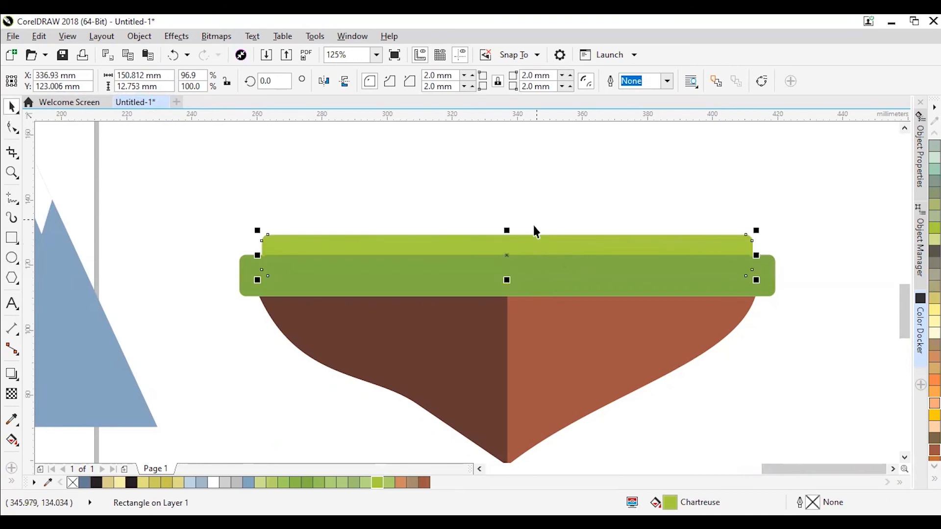
{"action": "left_click", "coordinate": [509, 200]}
Group the two green strips with the soil base and shift the island group about 10 mm left and 16 mm up.
{"action": "scroll", "coordinate": [508, 196], "scroll_direction": "down", "scroll_amount": 4}
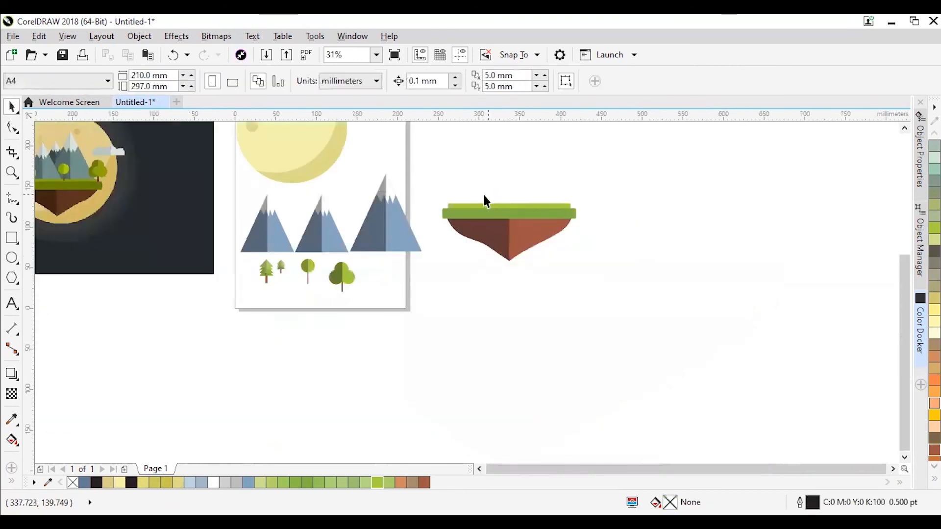
{"action": "left_click_drag", "start_coordinate": [475, 206], "coordinate": [614, 283]}
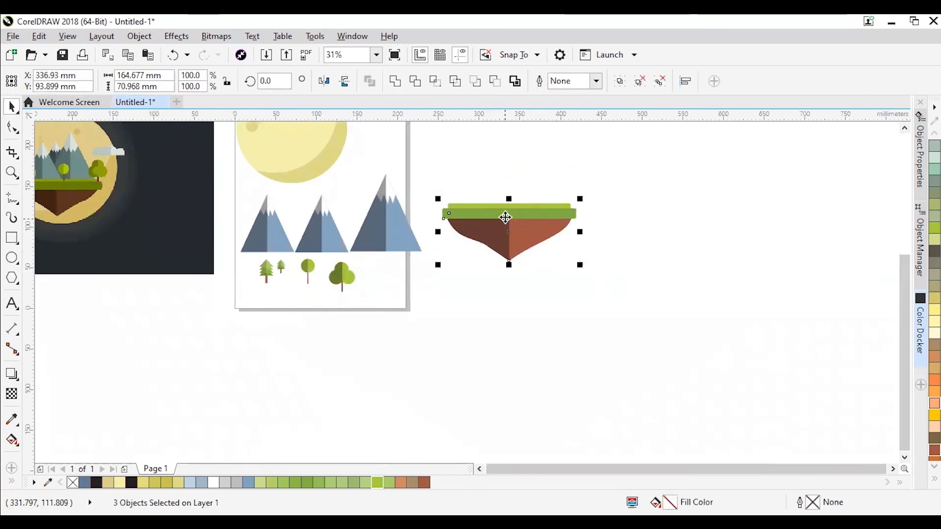
{"action": "right_click", "coordinate": [509, 218]}
{"action": "left_click", "coordinate": [547, 267]}
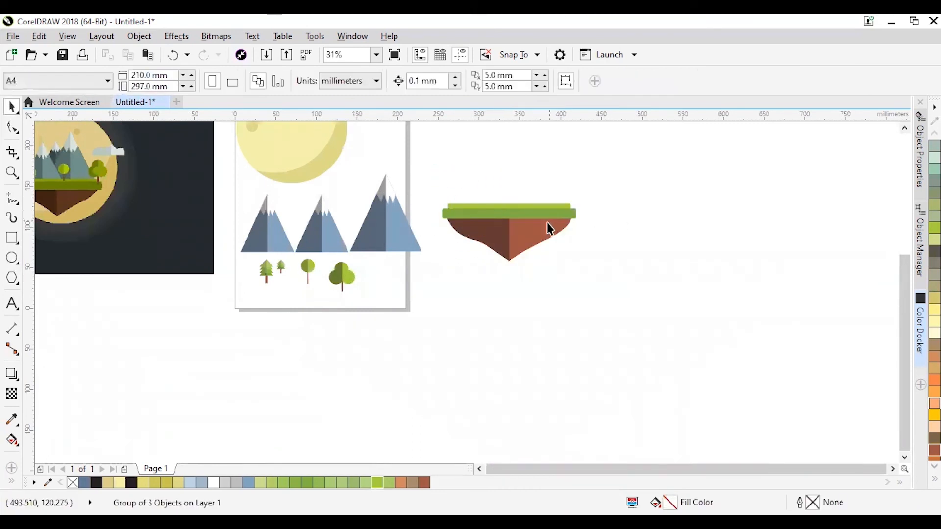
{"action": "scroll", "coordinate": [549, 222], "scroll_direction": "down", "scroll_amount": 2}
{"action": "scroll", "coordinate": [381, 200], "scroll_direction": "up", "scroll_amount": 2}
{"action": "left_click_drag", "start_coordinate": [623, 271], "coordinate": [636, 240]}
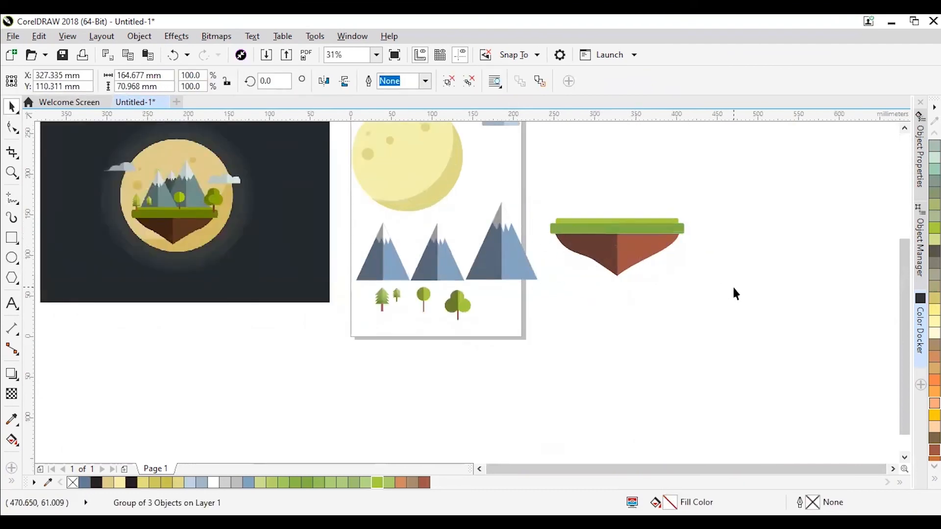
{"action": "left_click", "coordinate": [732, 285]}
Move the three mountains, the trees and the clouds off the page onto the empty area around the floating island.
{"action": "scroll", "coordinate": [695, 287], "scroll_direction": "down", "scroll_amount": 2}
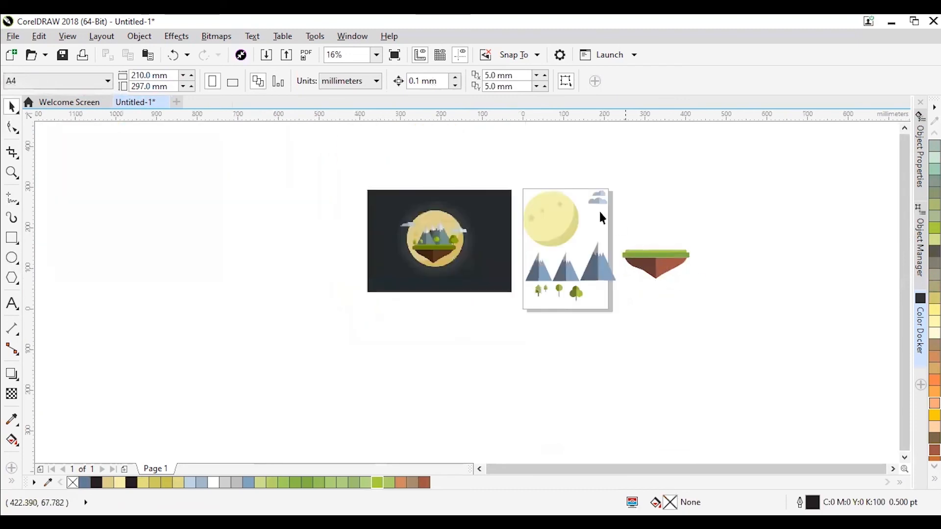
{"action": "scroll", "coordinate": [570, 218], "scroll_direction": "up", "scroll_amount": 2}
{"action": "scroll", "coordinate": [572, 219], "scroll_direction": "down", "scroll_amount": 2}
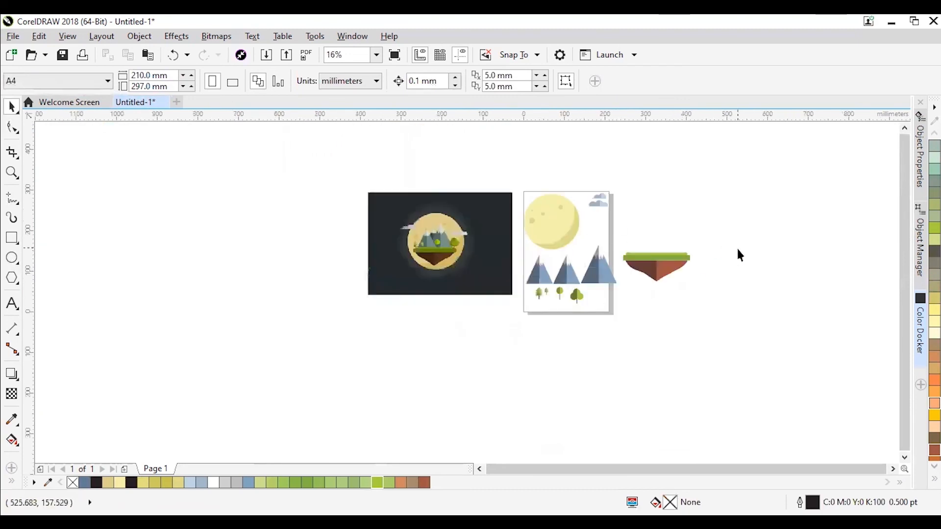
{"action": "scroll", "coordinate": [736, 245], "scroll_direction": "up", "scroll_amount": 2}
{"action": "left_click", "coordinate": [388, 189]}
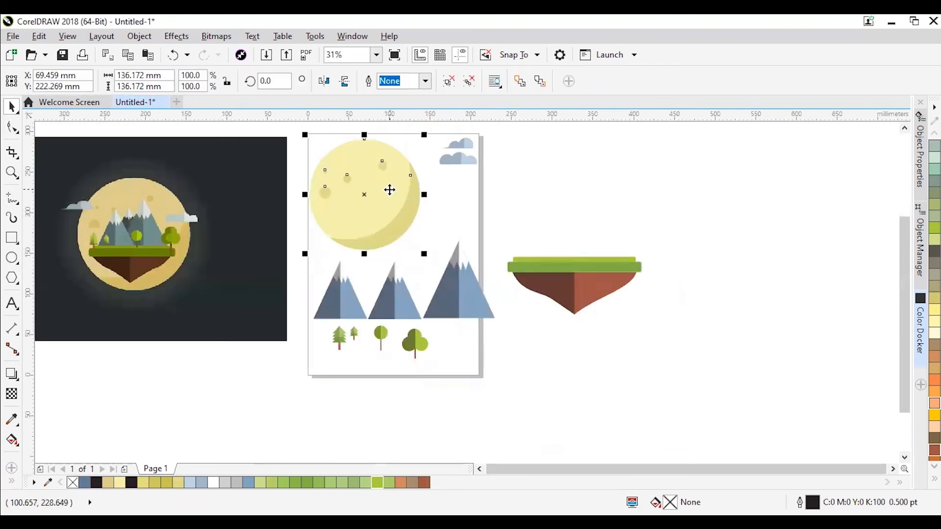
{"action": "mouse_move", "coordinate": [366, 195]}
{"action": "left_mouse_down"}
{"action": "mouse_move", "coordinate": [509, 213]}
{"action": "mouse_move", "coordinate": [661, 211]}
{"action": "mouse_move", "coordinate": [366, 194]}
{"action": "mouse_move", "coordinate": [376, 197]}
{"action": "left_mouse_up"}
{"action": "left_click", "coordinate": [510, 189]}
{"action": "left_click_drag", "start_coordinate": [466, 307], "coordinate": [538, 381]}
{"action": "left_click_drag", "start_coordinate": [424, 323], "coordinate": [733, 231]}
{"action": "left_click_drag", "start_coordinate": [300, 250], "coordinate": [428, 367]}
{"action": "left_click_drag", "start_coordinate": [370, 309], "coordinate": [647, 361]}
{"action": "left_click_drag", "start_coordinate": [440, 133], "coordinate": [506, 181]}
{"action": "left_click_drag", "start_coordinate": [470, 156], "coordinate": [571, 187]}
Move the moon group toward the middle of the page and center it exactly on the page.
{"action": "left_click_drag", "start_coordinate": [398, 216], "coordinate": [414, 254]}
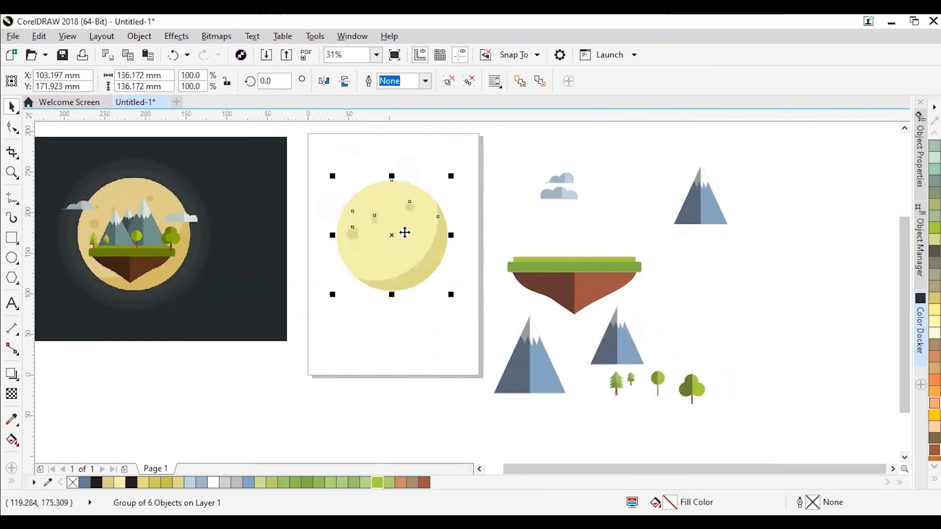
{"action": "key", "text": "p"}
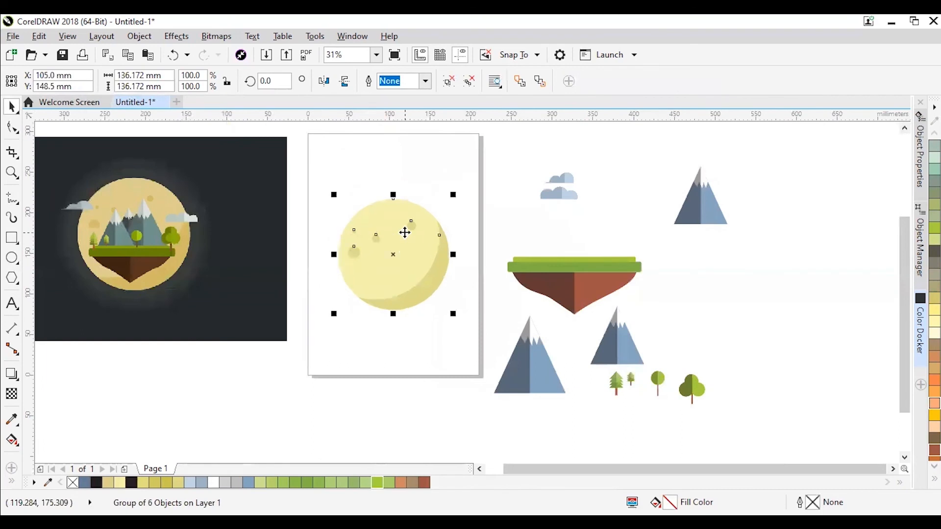
{"action": "left_click", "coordinate": [525, 133]}
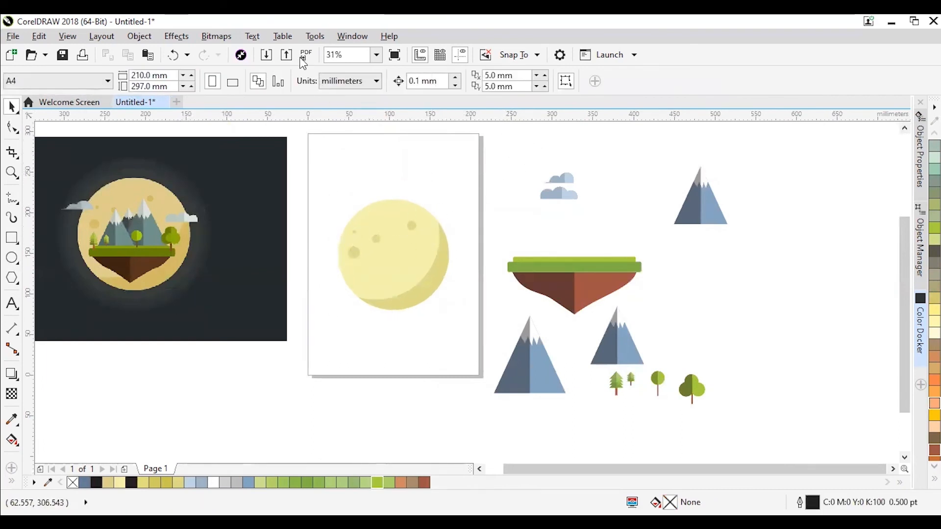
Switch the A4 page to landscape orientation and move the reference image clear of the page.
{"action": "left_click", "coordinate": [233, 81]}
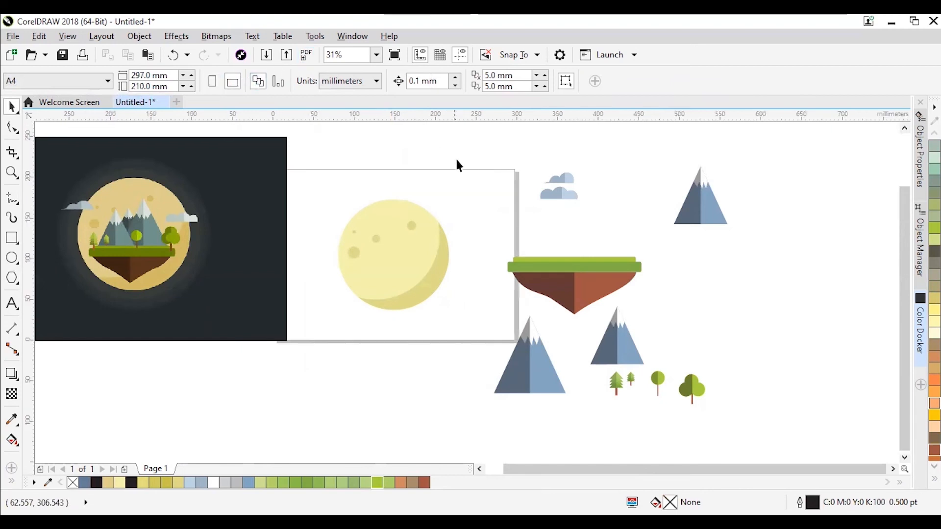
{"action": "mouse_move", "coordinate": [245, 219]}
{"action": "left_mouse_down"}
{"action": "mouse_move", "coordinate": [201, 235]}
{"action": "mouse_move", "coordinate": [228, 213]}
{"action": "left_mouse_up"}
{"action": "left_click", "coordinate": [349, 148]}
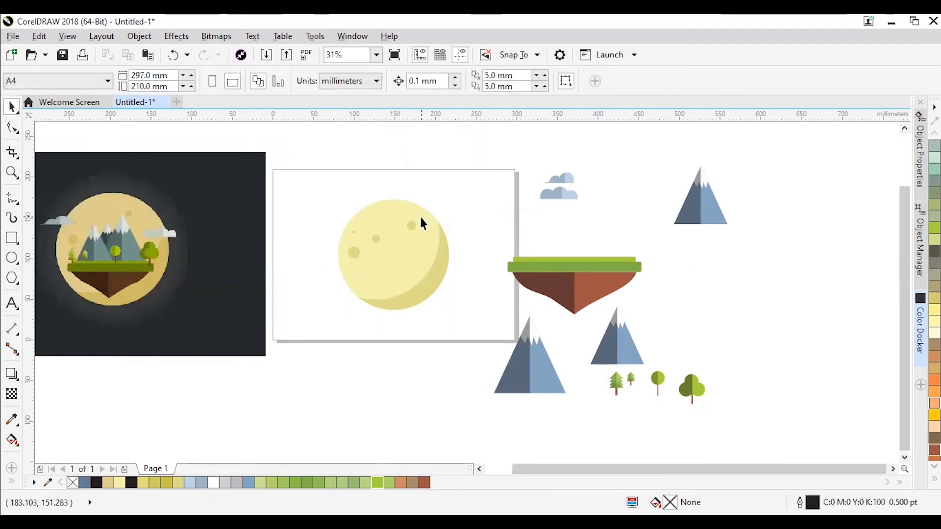
{"action": "left_click", "coordinate": [406, 236]}
{"action": "left_click", "coordinate": [397, 147]}
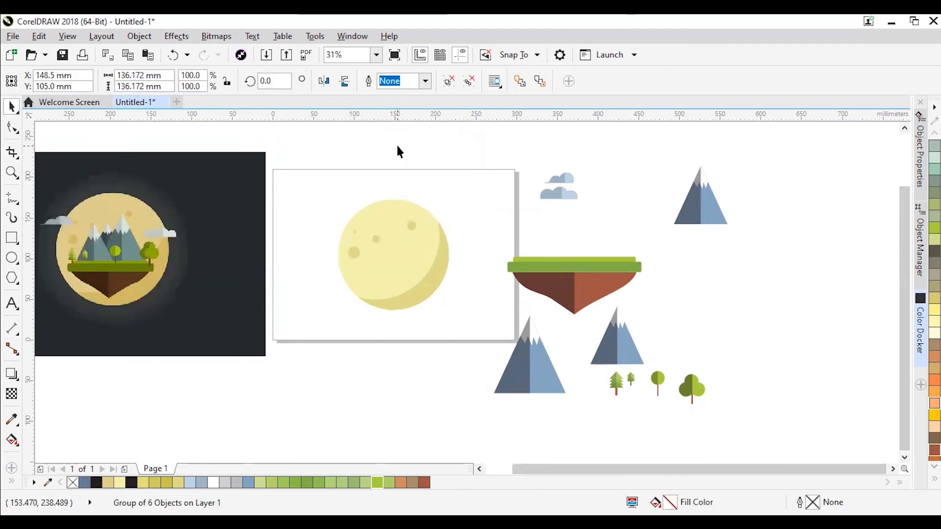
Move the floating island onto the lower half of the moon and scale it about its center to about 74.9%.
{"action": "left_click", "coordinate": [603, 273]}
{"action": "left_click_drag", "start_coordinate": [603, 273], "coordinate": [425, 262]}
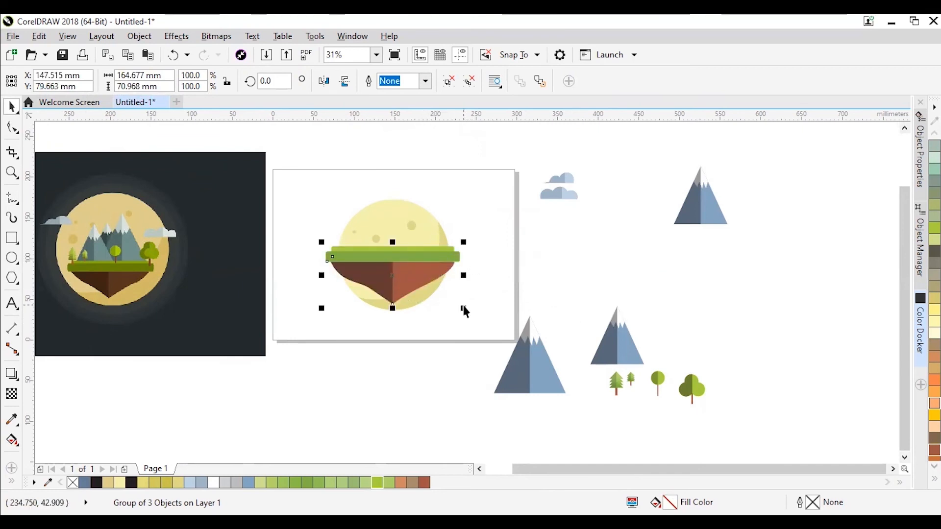
{"action": "left_click_drag", "start_coordinate": [464, 308], "coordinate": [452, 301]}
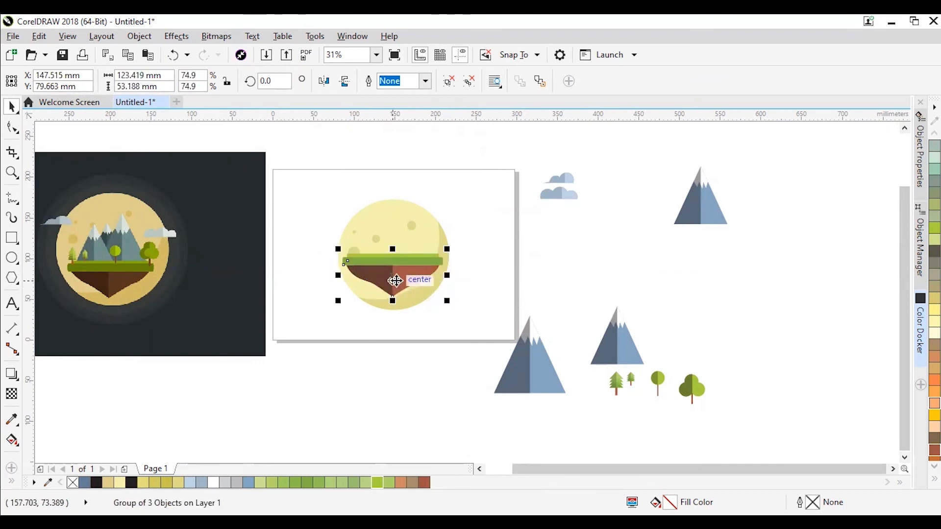
Center the island horizontally on the moon and lower it about 8.5 mm.
{"action": "left_click", "coordinate": [392, 217], "text": "shift"}
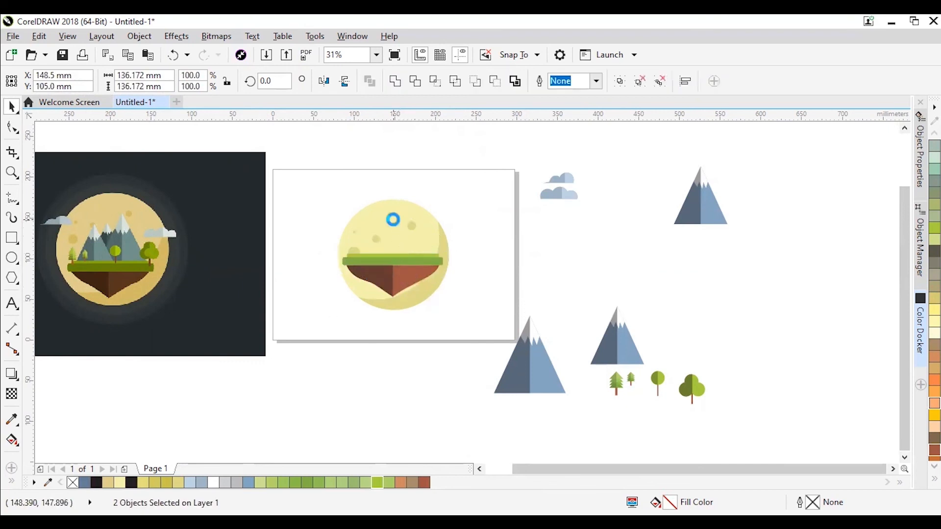
{"action": "left_click", "coordinate": [534, 271]}
{"action": "scroll", "coordinate": [394, 279], "scroll_direction": "up", "scroll_amount": 1}
{"action": "left_click", "coordinate": [398, 272]}
{"action": "left_click_drag", "start_coordinate": [408, 269], "coordinate": [407, 281]}
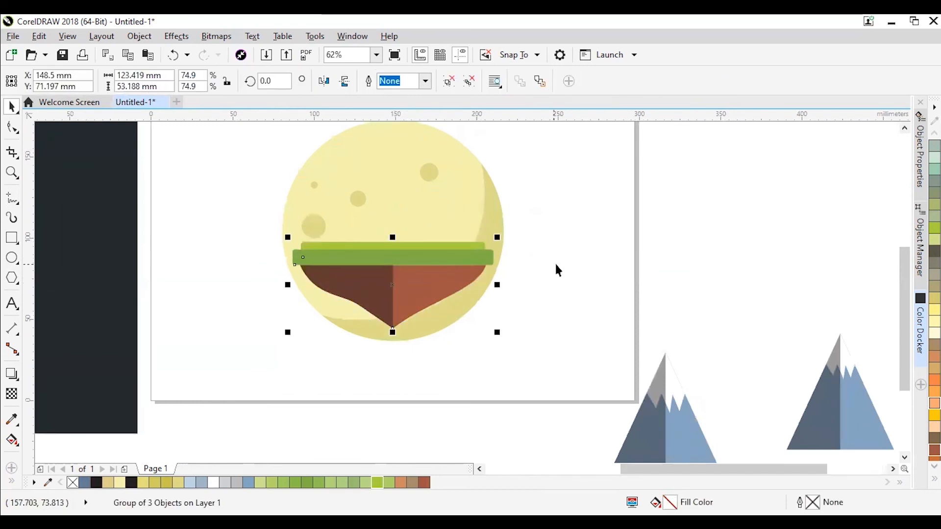
{"action": "scroll", "coordinate": [565, 220], "scroll_direction": "down", "scroll_amount": 1}
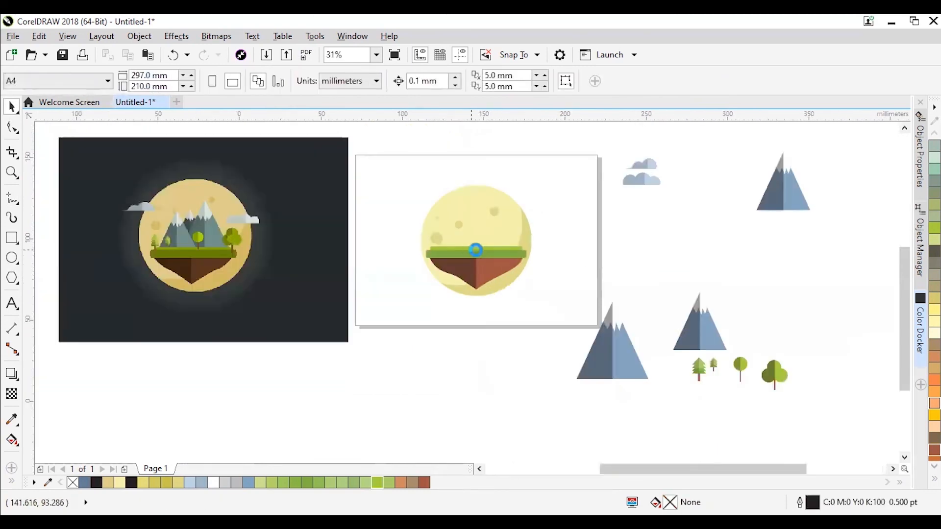
Scale the island down a little further about its center so it sits well inside the moon, as in the reference.
{"action": "scroll", "coordinate": [475, 245], "scroll_direction": "up", "scroll_amount": 1}
{"action": "left_click_drag", "start_coordinate": [584, 332], "coordinate": [576, 329]}
{"action": "key", "text": "Escape"}
{"action": "scroll", "coordinate": [520, 273], "scroll_direction": "down", "scroll_amount": 1}
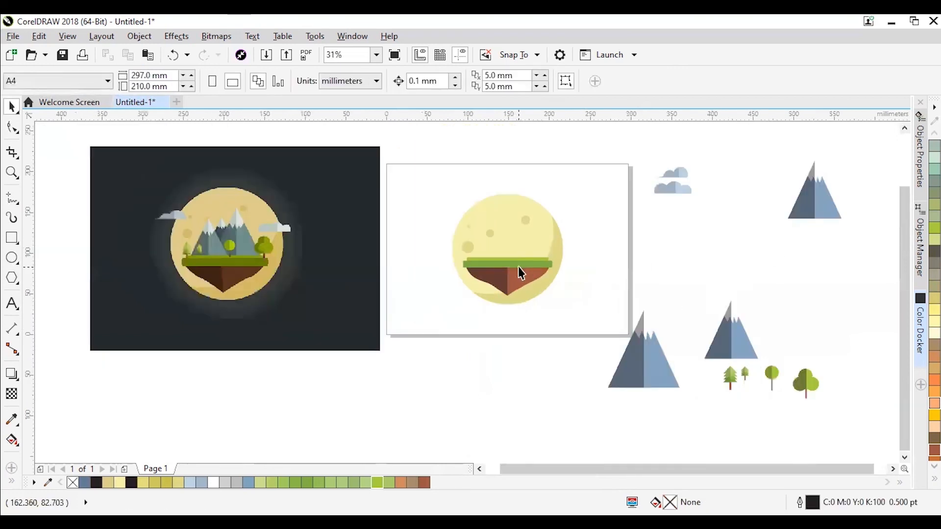
{"action": "scroll", "coordinate": [512, 272], "scroll_direction": "up", "scroll_amount": 1}
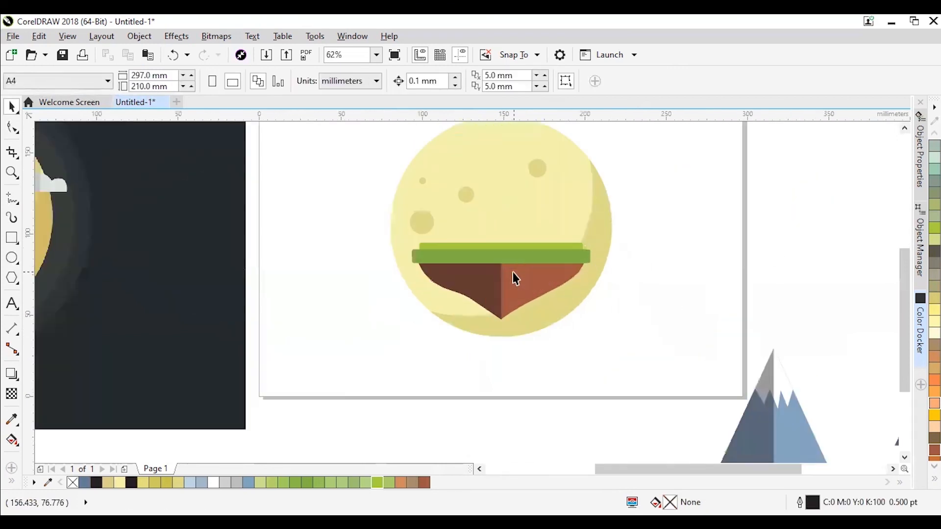
{"action": "scroll", "coordinate": [513, 272], "scroll_direction": "down", "scroll_amount": 1}
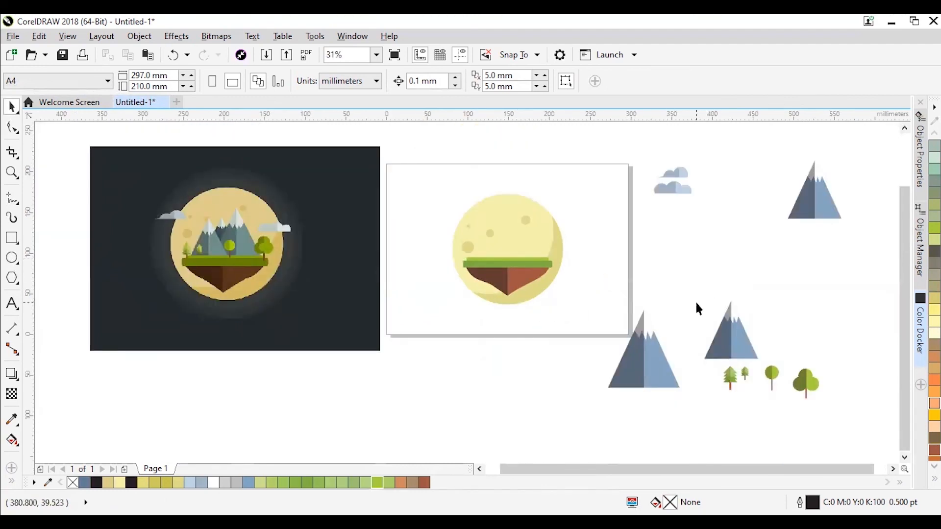
Place the small mountain nearest the trees on the island's grass and scale it down proportionally to about 77.8%.
{"action": "left_click", "coordinate": [738, 350]}
{"action": "left_click_drag", "start_coordinate": [740, 341], "coordinate": [516, 233]}
{"action": "scroll", "coordinate": [516, 228], "scroll_direction": "up", "scroll_amount": 2}
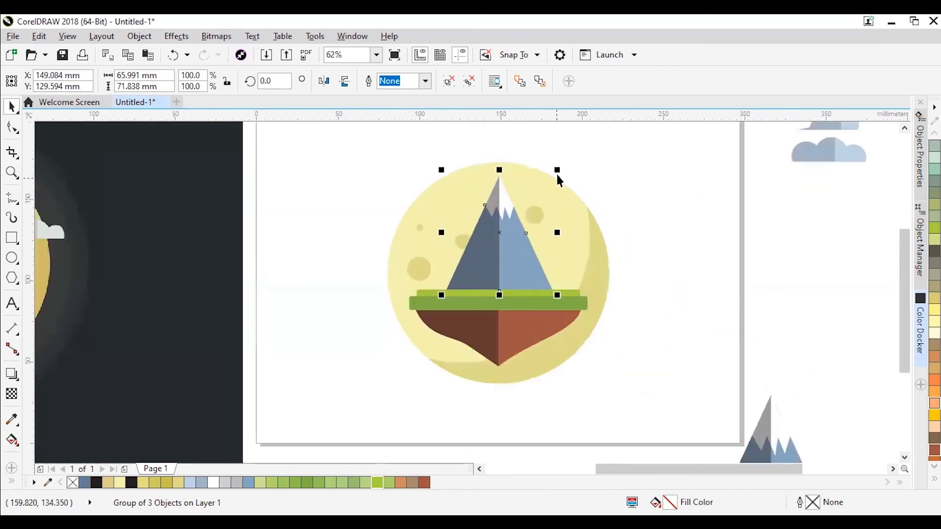
{"action": "left_click_drag", "start_coordinate": [559, 169], "coordinate": [548, 197]}
{"action": "scroll", "coordinate": [535, 211], "scroll_direction": "down", "scroll_amount": 2}
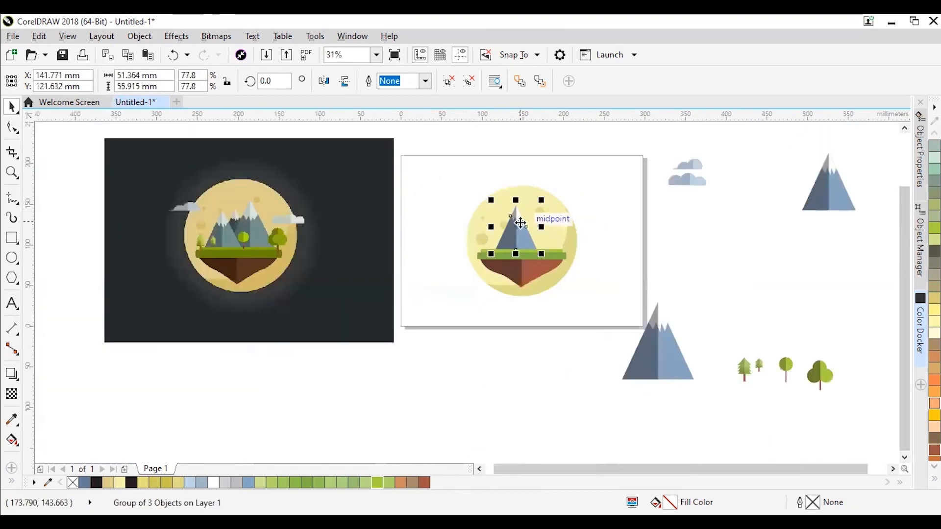
Scale the small mountain down further to about 61.3% and center it horizontally on the floating island's grass.
{"action": "scroll", "coordinate": [516, 225], "scroll_direction": "up", "scroll_amount": 2}
{"action": "left_click_drag", "start_coordinate": [563, 176], "coordinate": [542, 201]}
{"action": "mouse_move", "coordinate": [516, 232]}
{"action": "left_mouse_down"}
{"action": "mouse_move", "coordinate": [527, 239]}
{"action": "mouse_move", "coordinate": [532, 229]}
{"action": "mouse_move", "coordinate": [533, 237]}
{"action": "left_mouse_up"}
{"action": "left_click", "coordinate": [579, 279], "text": "shift"}
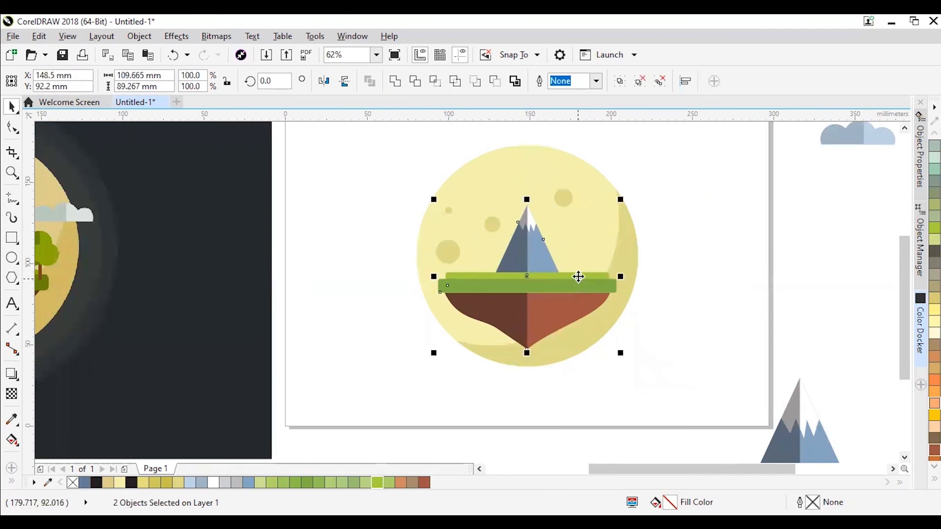
{"action": "left_click", "coordinate": [691, 265]}
{"action": "scroll", "coordinate": [679, 267], "scroll_direction": "down", "scroll_amount": 2}
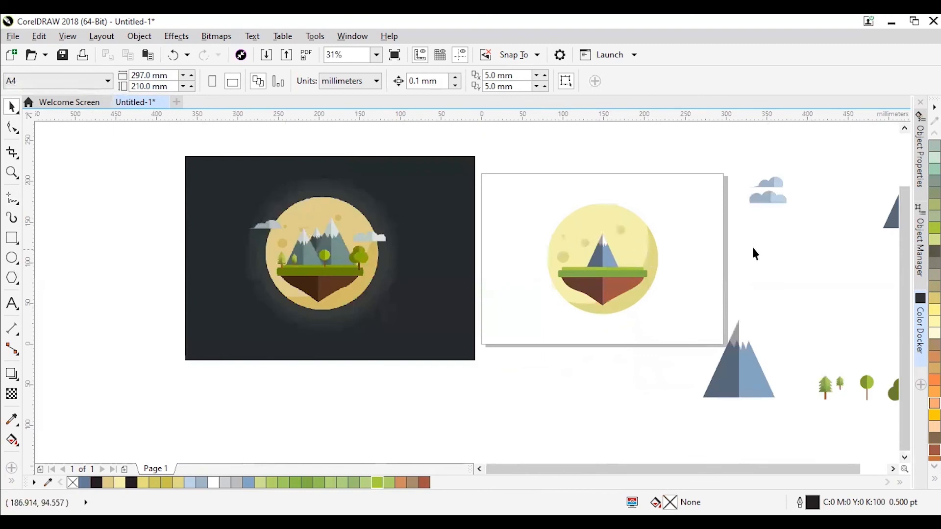
Place the overlapping mountain from below the page on the island, just left of the center mountain, and scale it to about 84.8%.
{"action": "left_click", "coordinate": [735, 381]}
{"action": "left_click_drag", "start_coordinate": [760, 410], "coordinate": [610, 259]}
{"action": "left_click_drag", "start_coordinate": [647, 185], "coordinate": [623, 203]}
{"action": "scroll", "coordinate": [601, 255], "scroll_direction": "up", "scroll_amount": 2}
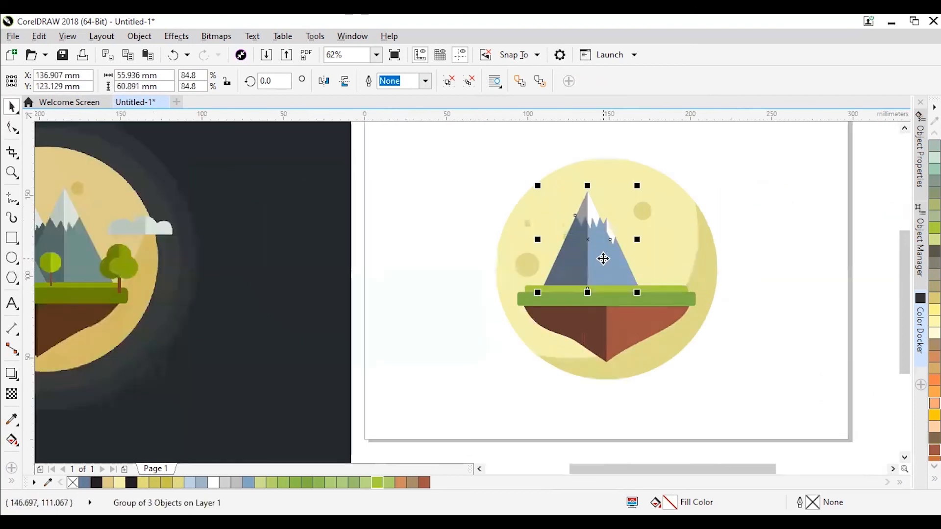
{"action": "left_click_drag", "start_coordinate": [598, 257], "coordinate": [597, 258]}
{"action": "scroll", "coordinate": [598, 257], "scroll_direction": "down", "scroll_amount": 2}
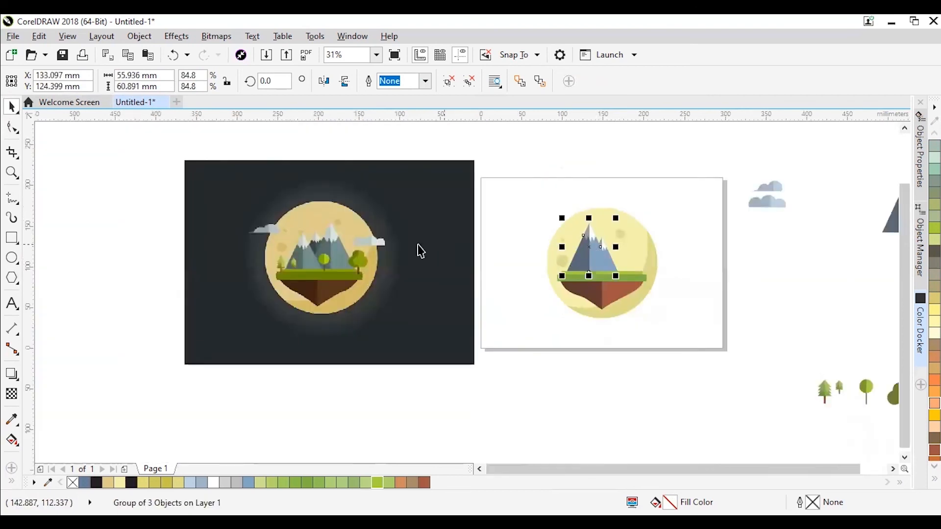
Compare with the reference and scale the left mountain down to about 63.6%, keeping its lower-left corner fixed.
{"action": "scroll", "coordinate": [301, 266], "scroll_direction": "up", "scroll_amount": 4}
{"action": "scroll", "coordinate": [392, 265], "scroll_direction": "down", "scroll_amount": 4}
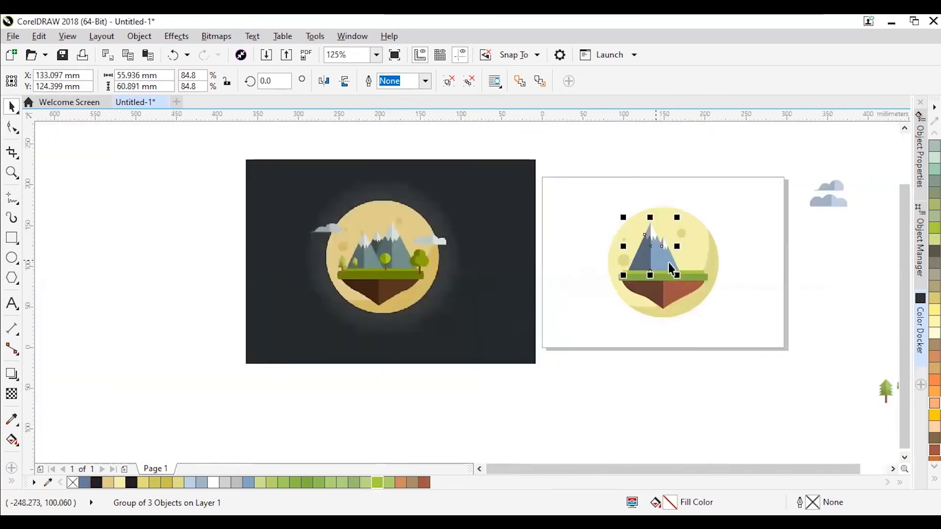
{"action": "scroll", "coordinate": [656, 260], "scroll_direction": "up", "scroll_amount": 4}
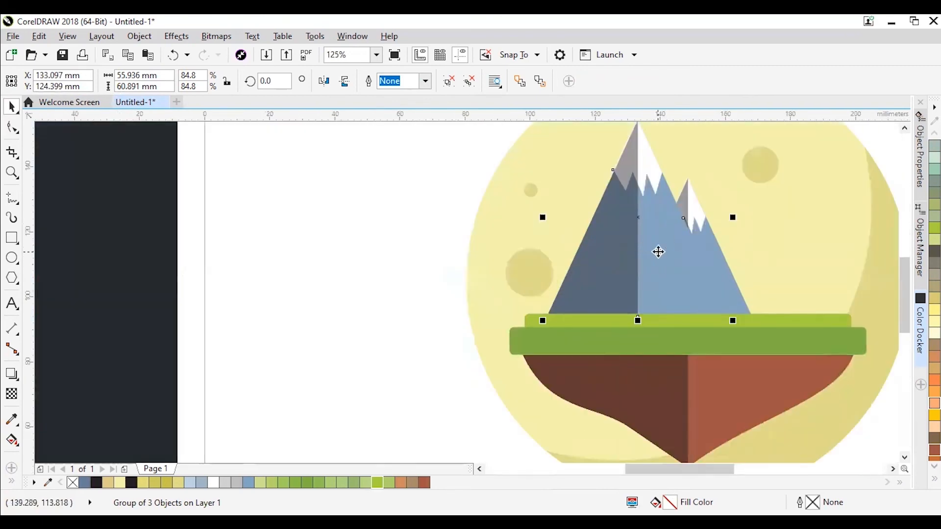
{"action": "scroll", "coordinate": [658, 252], "scroll_direction": "down", "scroll_amount": 1}
{"action": "left_click", "coordinate": [562, 161]}
{"action": "left_click", "coordinate": [666, 243]}
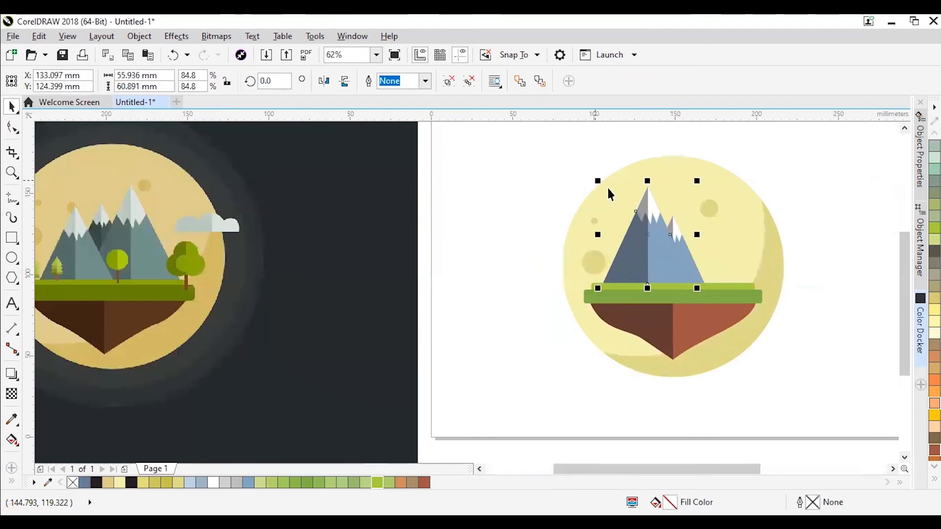
{"action": "left_click_drag", "start_coordinate": [695, 179], "coordinate": [695, 202]}
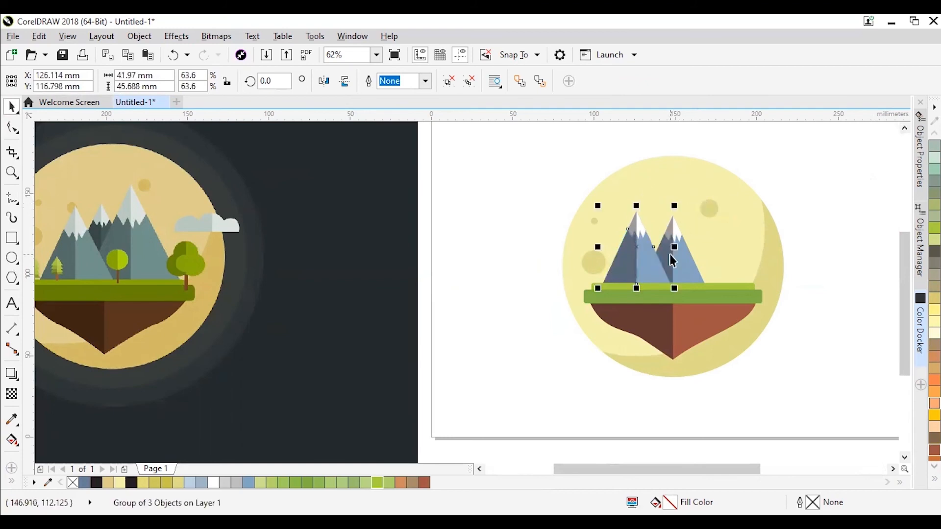
{"action": "left_click", "coordinate": [826, 193]}
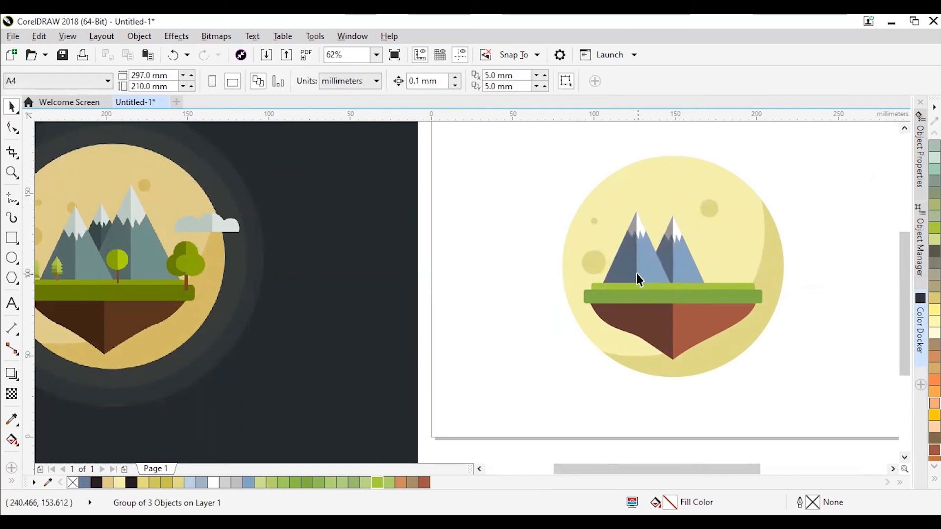
Enlarge the left mountain slightly and shift the middle mountain up and left so it rises between the peaks.
{"action": "left_click", "coordinate": [636, 267]}
{"action": "left_click_drag", "start_coordinate": [674, 206], "coordinate": [680, 199]}
{"action": "left_click", "coordinate": [683, 255]}
{"action": "left_click_drag", "start_coordinate": [690, 269], "coordinate": [682, 253]}
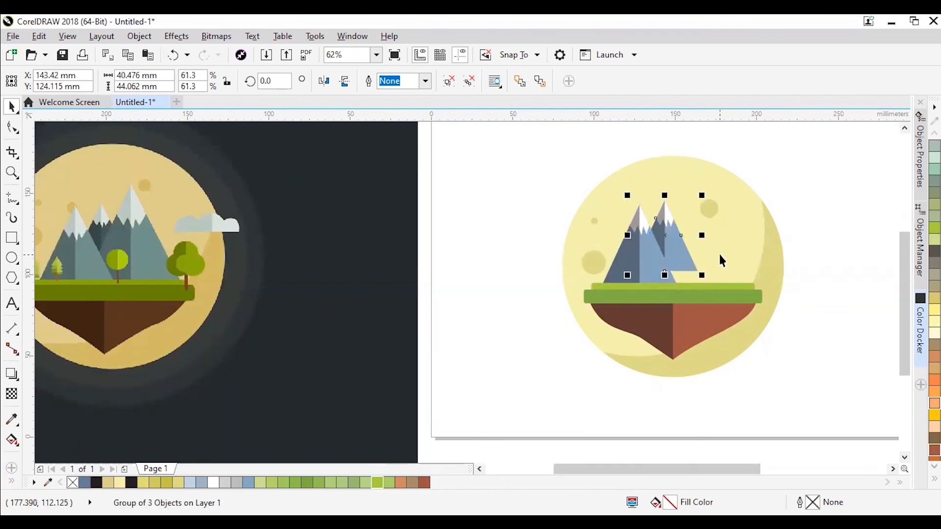
Place the remaining large mountain on the right side of the island's grass and scale it proportionally to about 89.1%.
{"action": "scroll", "coordinate": [686, 226], "scroll_direction": "down", "scroll_amount": 5}
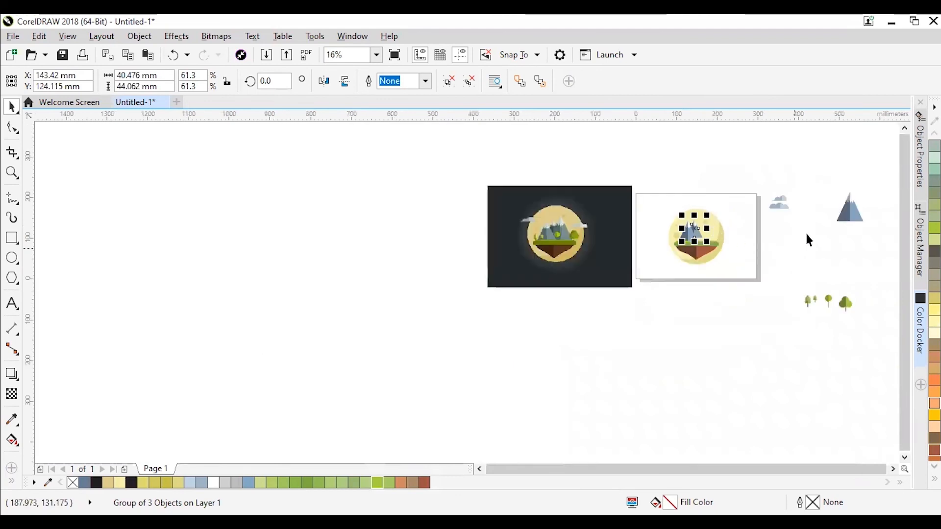
{"action": "left_click", "coordinate": [849, 218]}
{"action": "left_click_drag", "start_coordinate": [850, 218], "coordinate": [707, 239]}
{"action": "scroll", "coordinate": [703, 230], "scroll_direction": "up", "scroll_amount": 2}
{"action": "scroll", "coordinate": [701, 231], "scroll_direction": "up", "scroll_amount": 2}
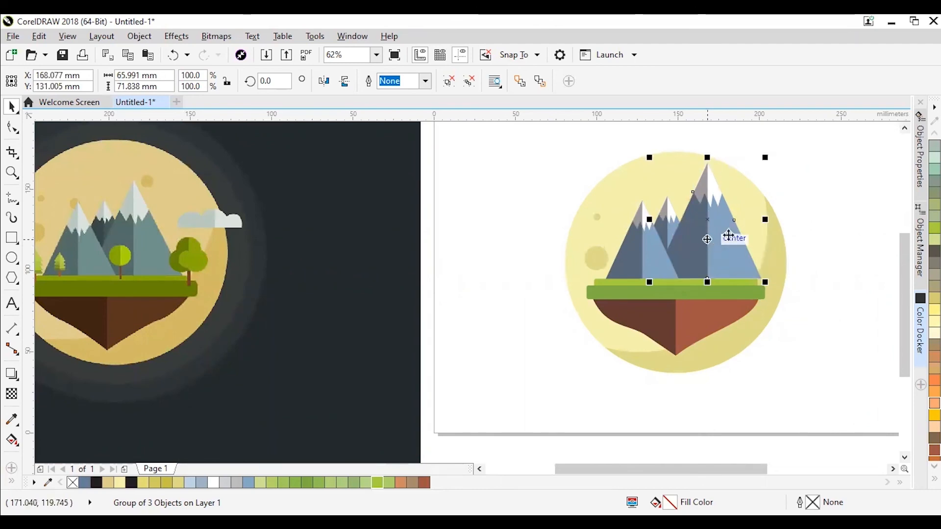
{"action": "left_click_drag", "start_coordinate": [768, 156], "coordinate": [758, 169]}
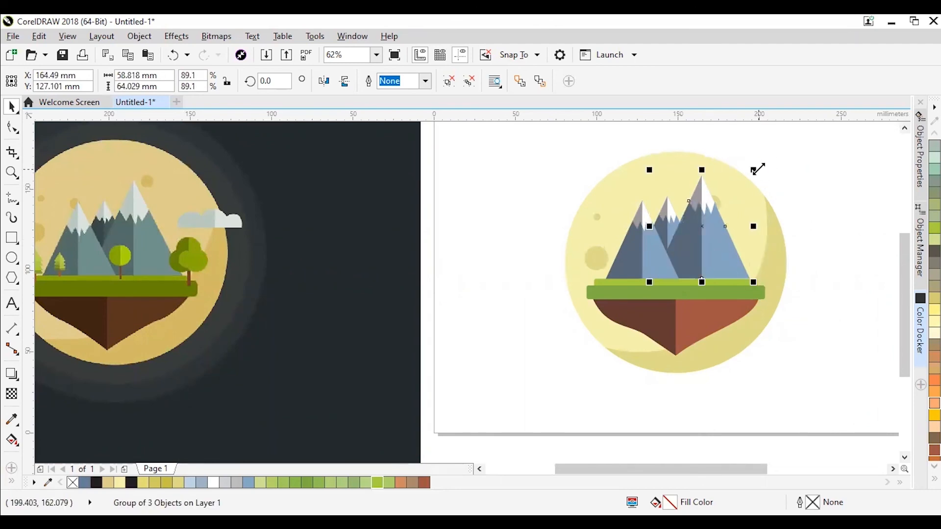
{"action": "left_click", "coordinate": [822, 161]}
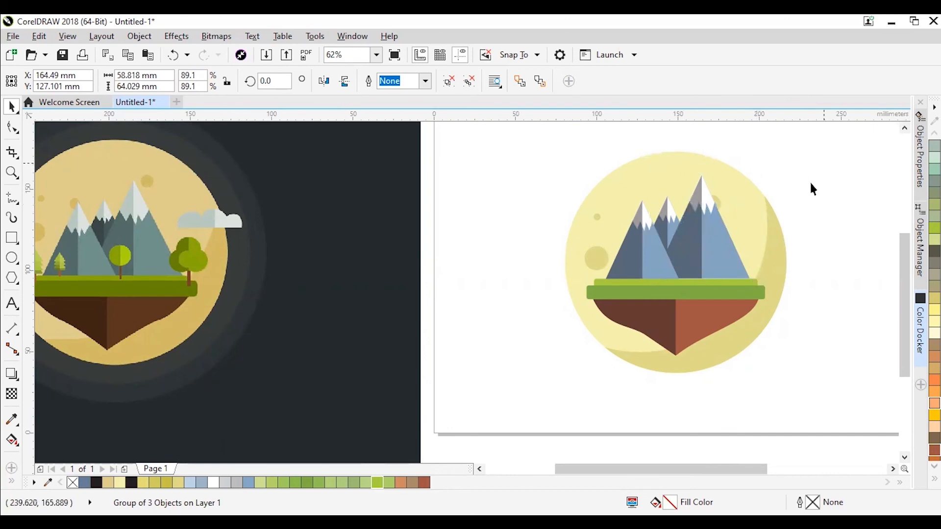
Lower the large right mountain 0.5 mm to close the gap between its base and the grass.
{"action": "scroll", "coordinate": [701, 277], "scroll_direction": "up", "scroll_amount": 6}
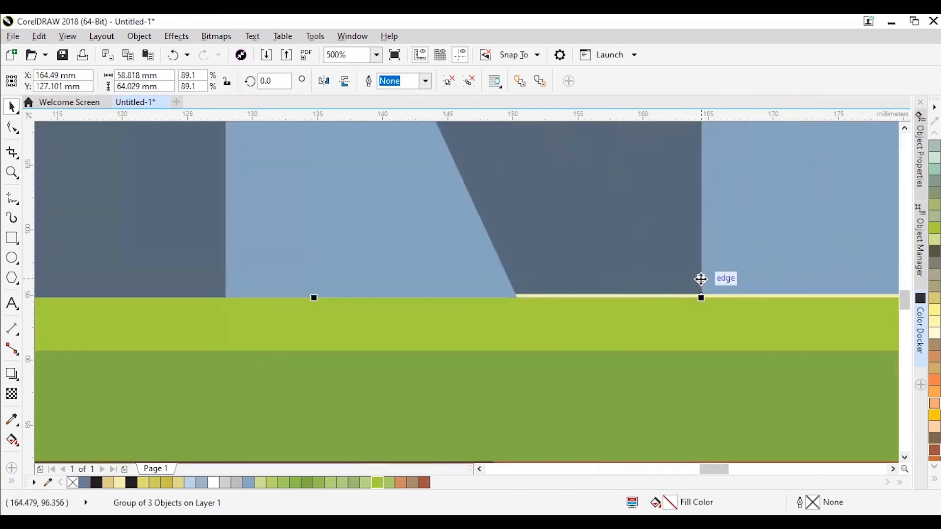
{"action": "scroll", "coordinate": [499, 246], "scroll_direction": "down", "scroll_amount": 5}
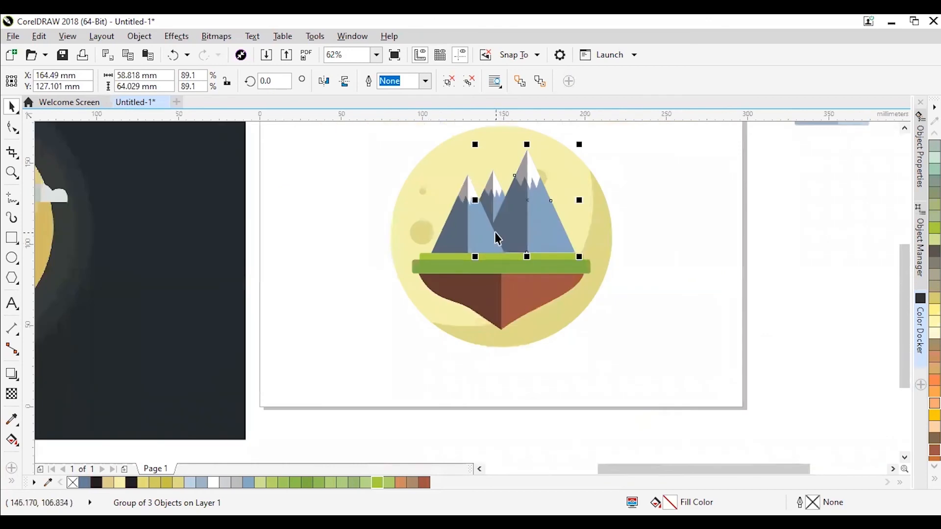
{"action": "key", "text": "Down"}
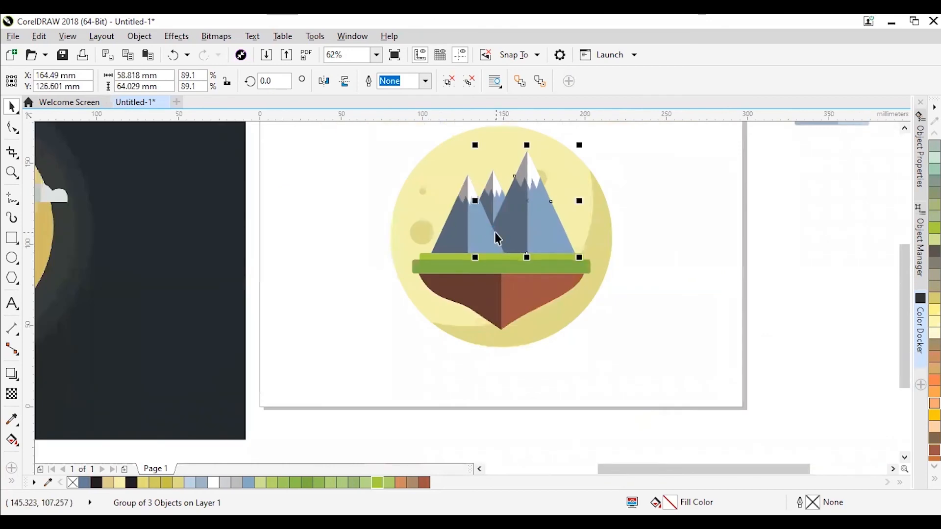
{"action": "left_click", "coordinate": [734, 207]}
Sample the mountain blue and darken the fill of the middle mountain's triangle to C72 M49 Y31 K6, as in the reference.
{"action": "scroll", "coordinate": [490, 210], "scroll_direction": "down", "scroll_amount": 3}
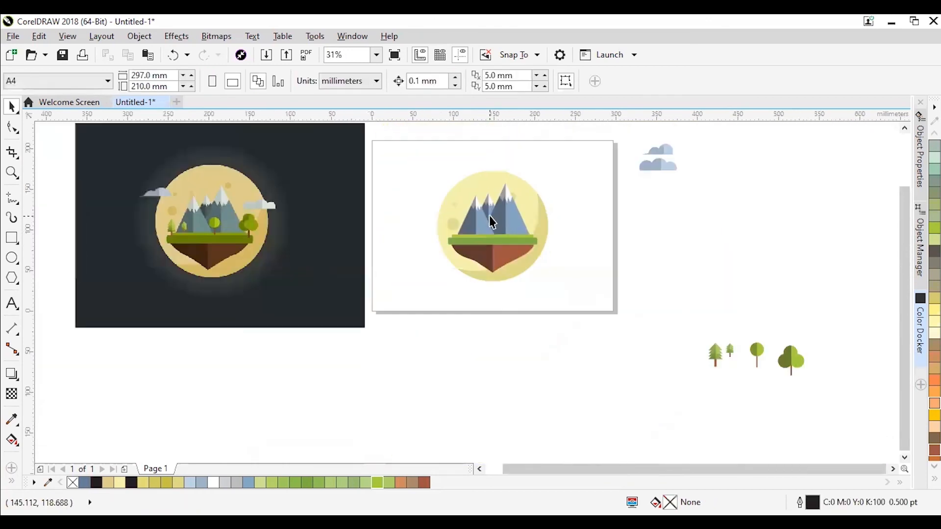
{"action": "scroll", "coordinate": [208, 202], "scroll_direction": "up", "scroll_amount": 5}
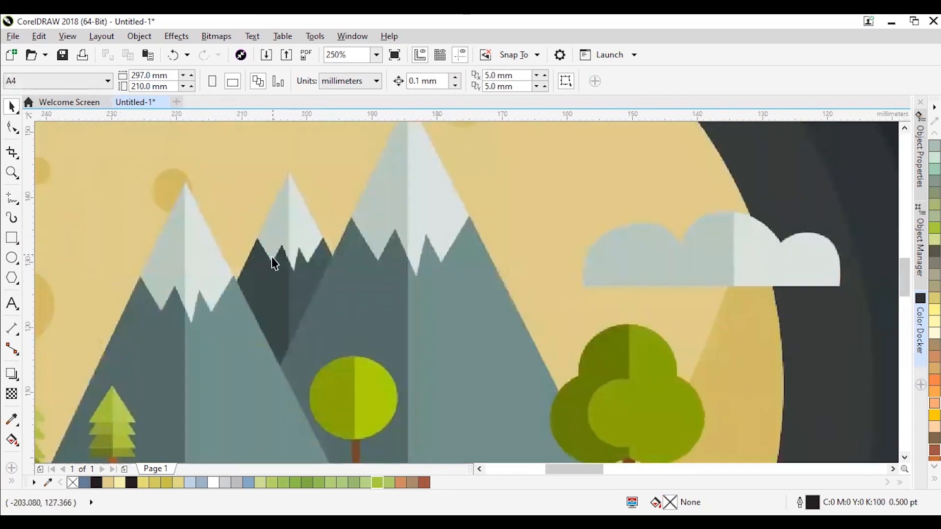
{"action": "scroll", "coordinate": [292, 264], "scroll_direction": "down", "scroll_amount": 5}
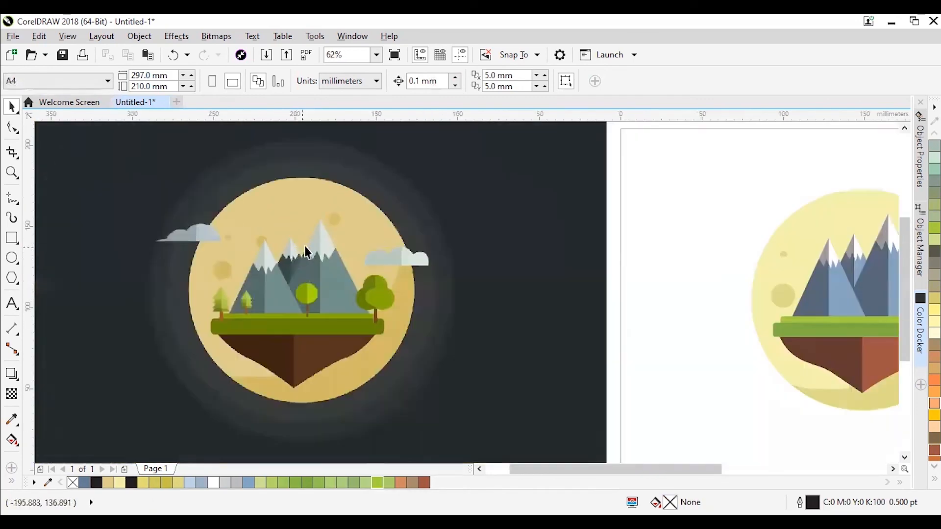
{"action": "scroll", "coordinate": [619, 257], "scroll_direction": "up", "scroll_amount": 3}
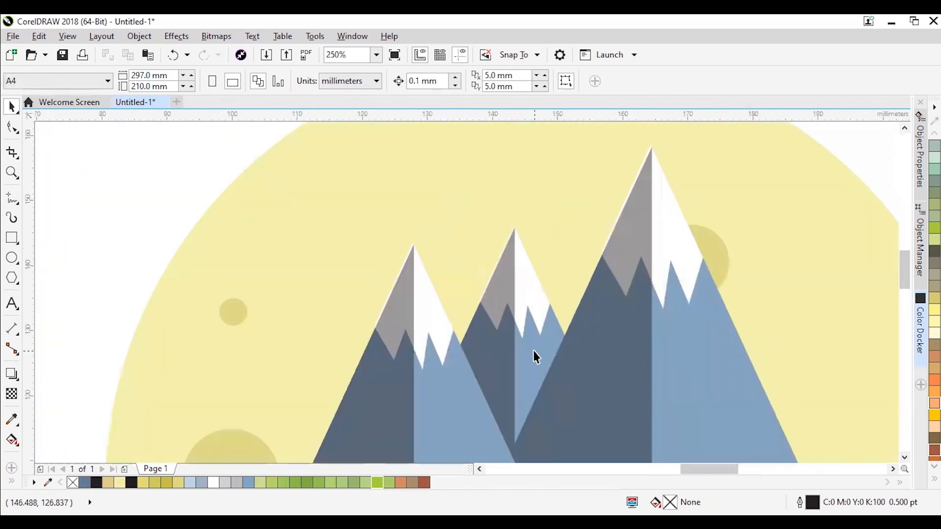
{"action": "left_click", "coordinate": [535, 354]}
{"action": "left_click", "coordinate": [534, 352], "text": "ctrl"}
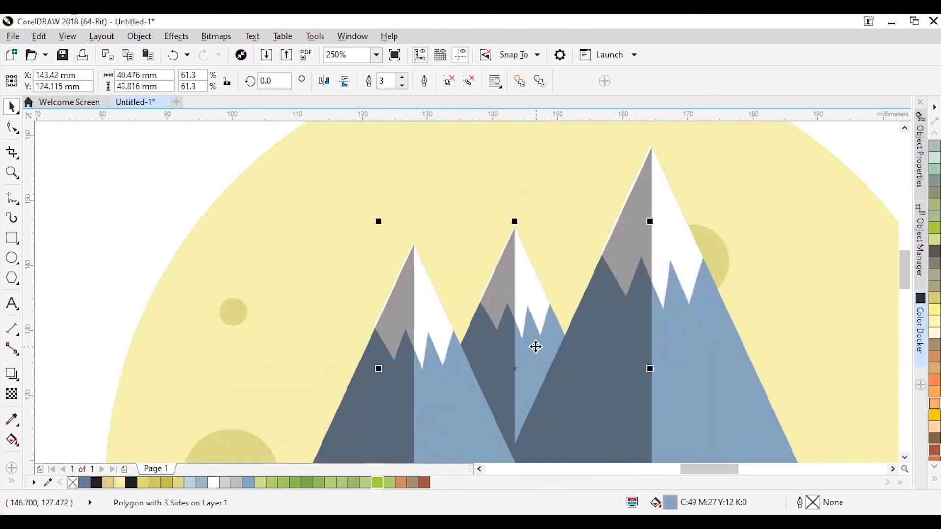
{"action": "left_click", "coordinate": [537, 347]}
{"action": "left_click", "coordinate": [537, 360], "text": "ctrl"}
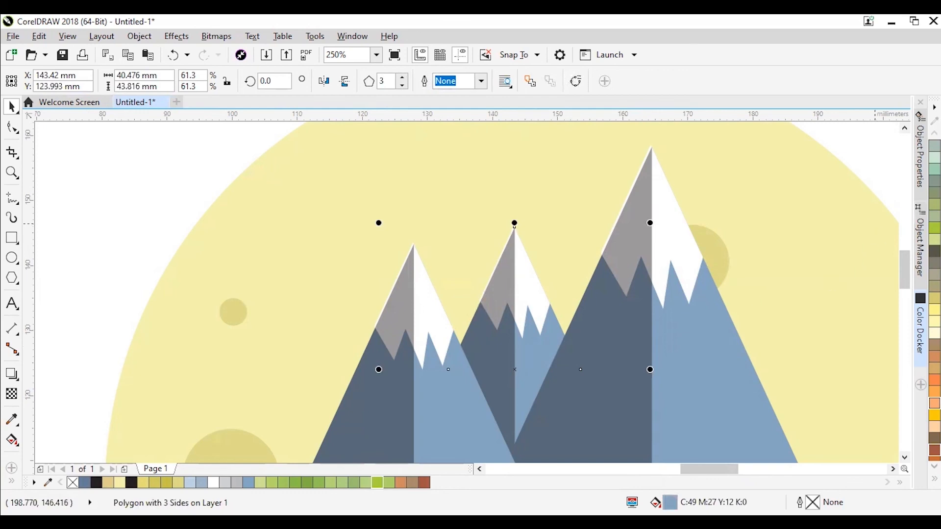
{"action": "left_click", "coordinate": [935, 480]}
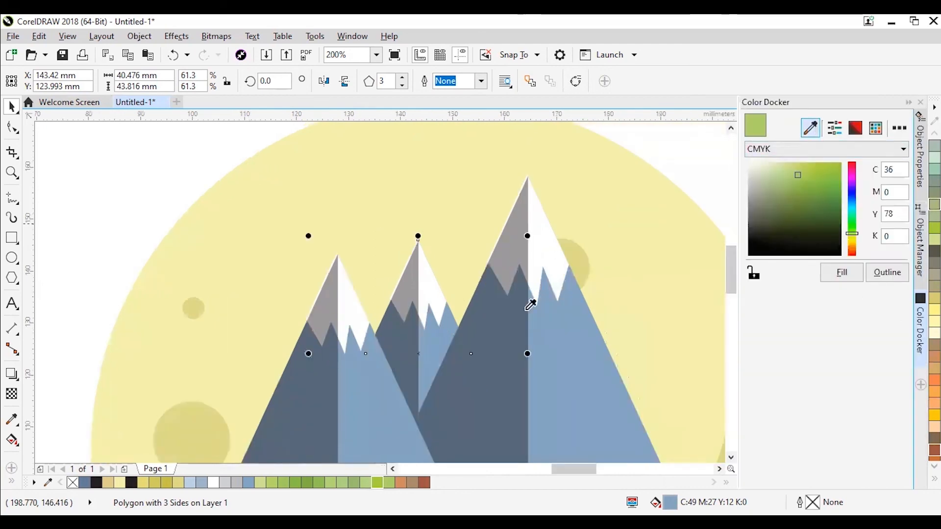
{"action": "left_click", "coordinate": [530, 308]}
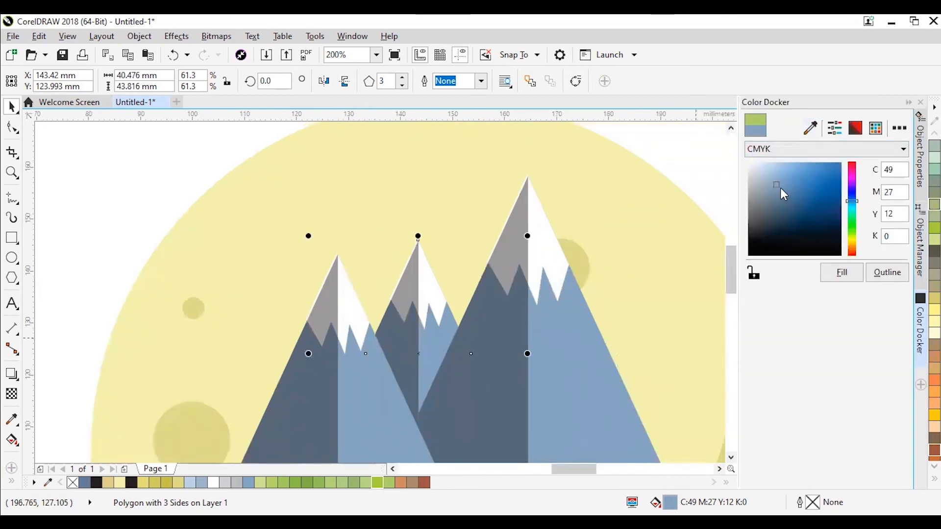
{"action": "left_click", "coordinate": [830, 276]}
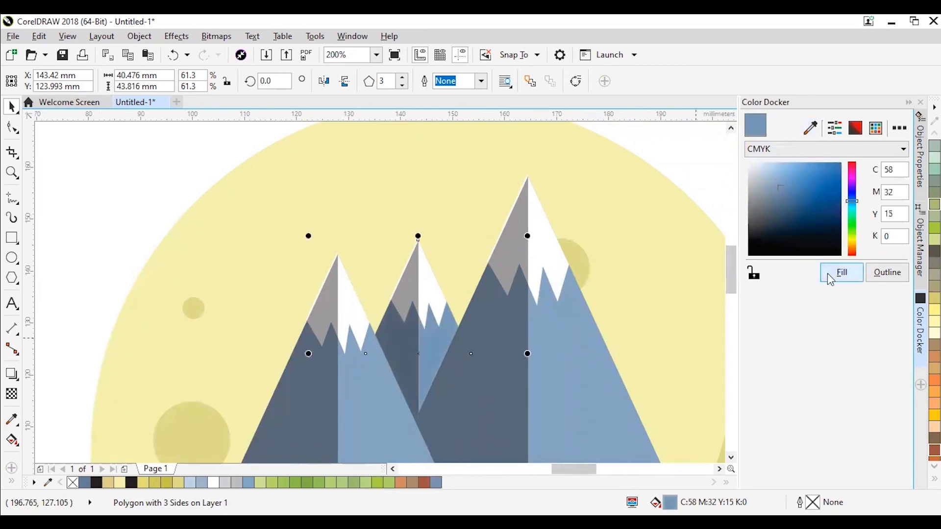
{"action": "left_click", "coordinate": [782, 203]}
{"action": "left_click", "coordinate": [833, 273]}
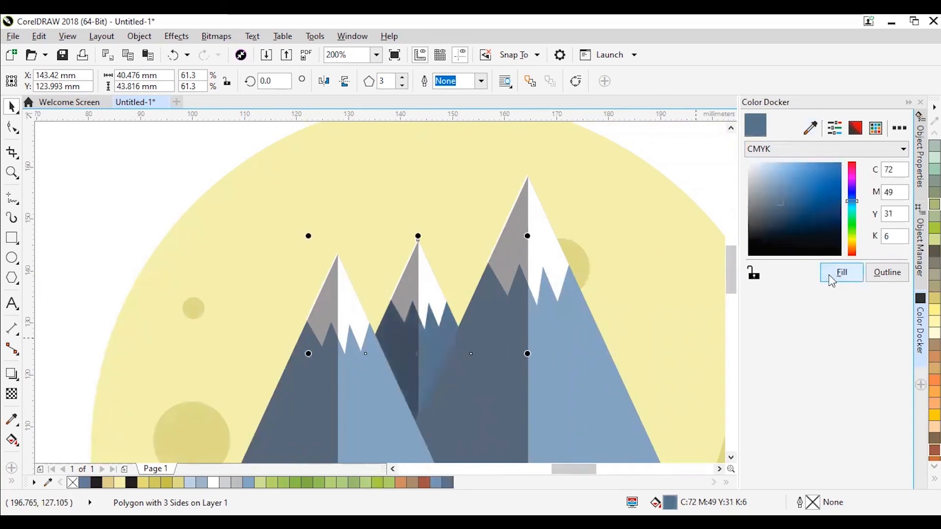
{"action": "left_click", "coordinate": [908, 102]}
{"action": "scroll", "coordinate": [812, 205], "scroll_direction": "down", "scroll_amount": 3}
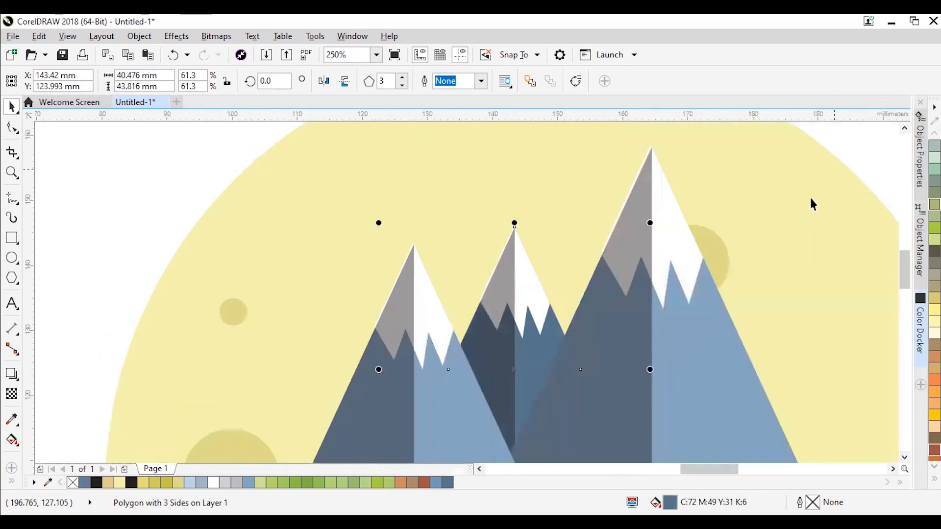
{"action": "scroll", "coordinate": [800, 230], "scroll_direction": "down", "scroll_amount": 3}
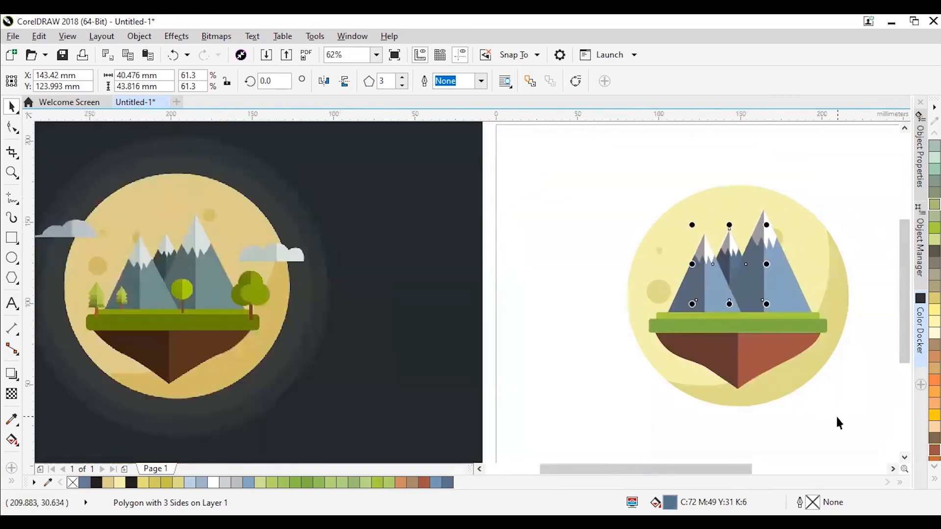
{"action": "left_click", "coordinate": [827, 431]}
Place the smaller cloud over the moon's upper-left edge and the larger cloud over its right edge, as in the reference.
{"action": "left_click", "coordinate": [892, 469]}
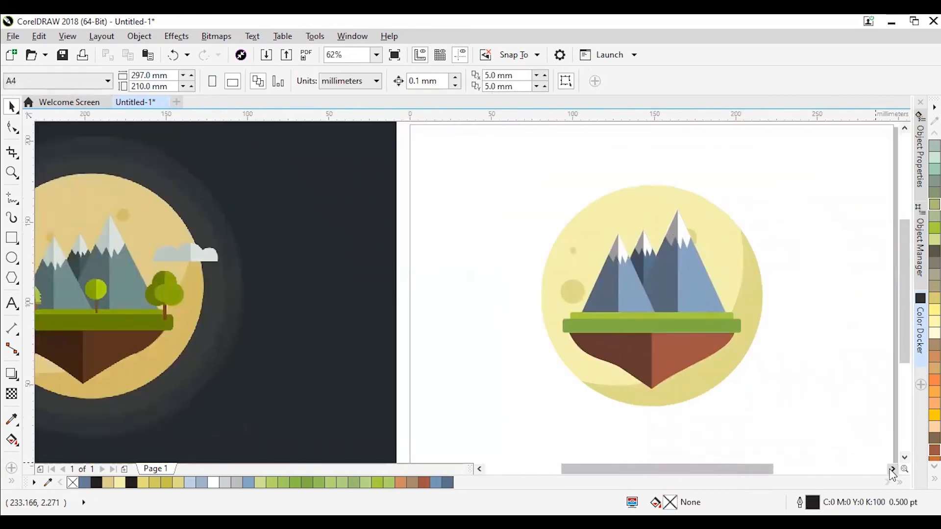
{"action": "left_click_drag", "start_coordinate": [755, 470], "coordinate": [742, 471]}
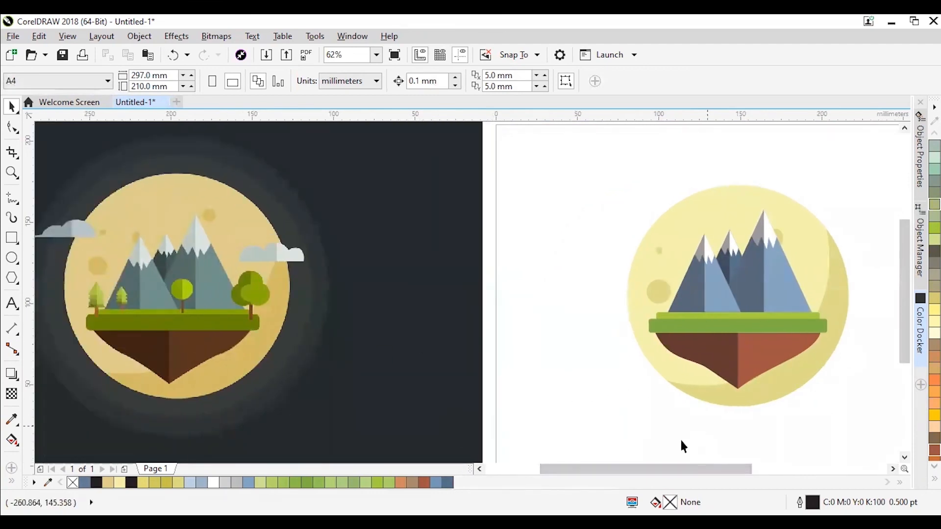
{"action": "left_click_drag", "start_coordinate": [632, 466], "coordinate": [657, 464]}
{"action": "scroll", "coordinate": [680, 356], "scroll_direction": "down", "scroll_amount": 1}
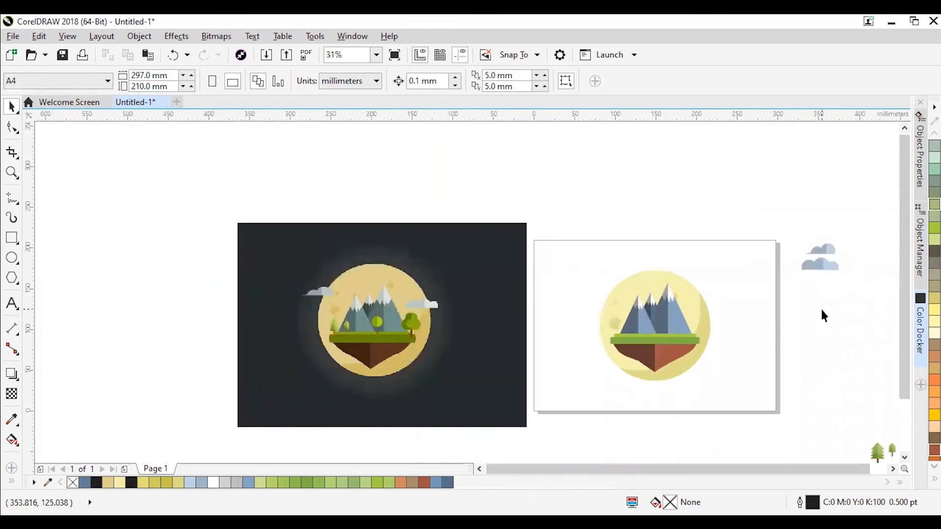
{"action": "scroll", "coordinate": [823, 272], "scroll_direction": "up", "scroll_amount": 1}
{"action": "left_click_drag", "start_coordinate": [829, 222], "coordinate": [395, 321]}
{"action": "scroll", "coordinate": [417, 360], "scroll_direction": "down", "scroll_amount": 1}
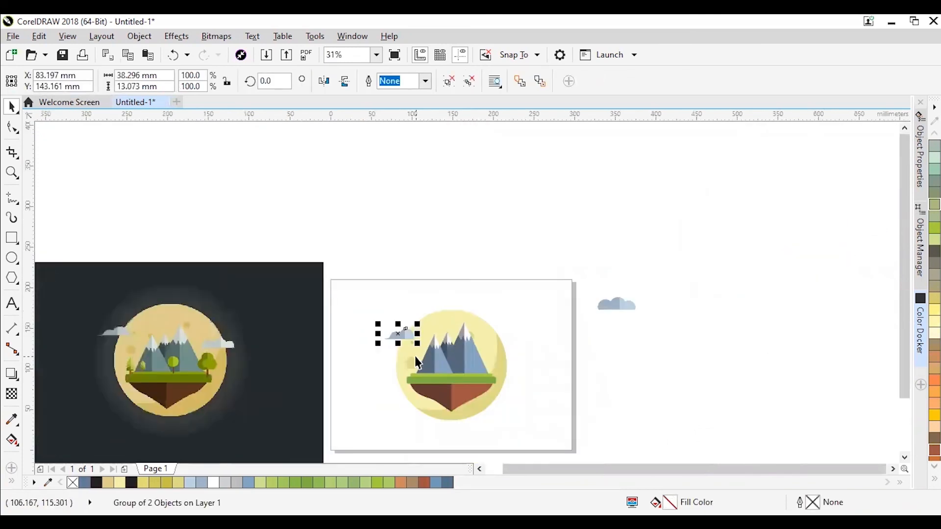
{"action": "left_click_drag", "start_coordinate": [626, 300], "coordinate": [514, 352]}
{"action": "left_click", "coordinate": [661, 364]}
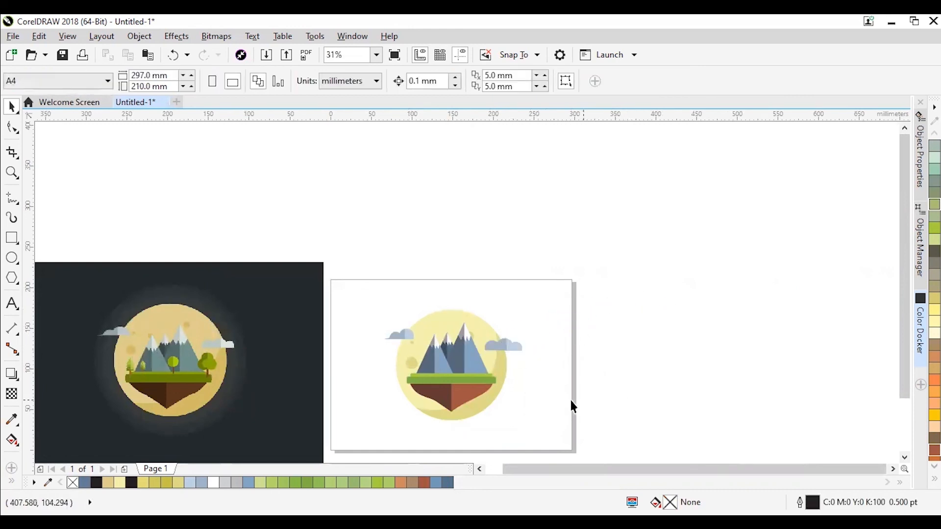
Move the four trees together from outside the page to just below the floating island.
{"action": "scroll", "coordinate": [571, 396], "scroll_direction": "down", "scroll_amount": 2}
{"action": "left_click_drag", "start_coordinate": [688, 465], "coordinate": [577, 405]}
{"action": "left_click_drag", "start_coordinate": [636, 438], "coordinate": [521, 411]}
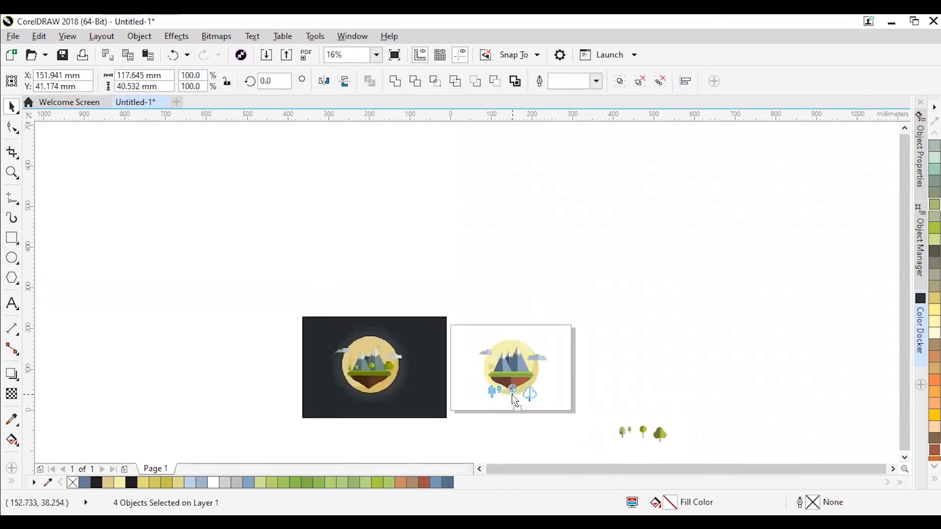
{"action": "left_click", "coordinate": [646, 368]}
{"action": "scroll", "coordinate": [499, 390], "scroll_direction": "up", "scroll_amount": 2}
{"action": "scroll", "coordinate": [500, 397], "scroll_direction": "up", "scroll_amount": 1}
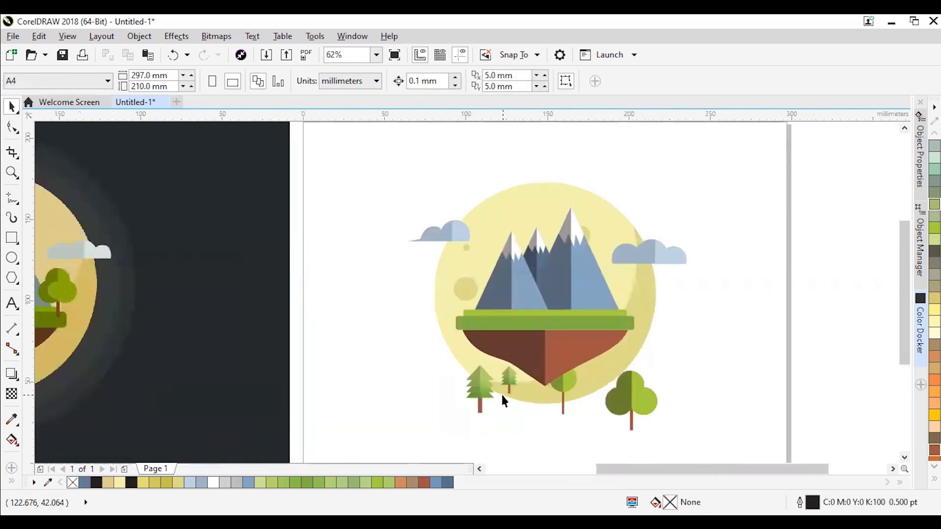
Place the large three-lobed tree on the right end of the island's grass and scale it proportionally to about 73.6%.
{"action": "left_click_drag", "start_coordinate": [638, 407], "coordinate": [623, 293]}
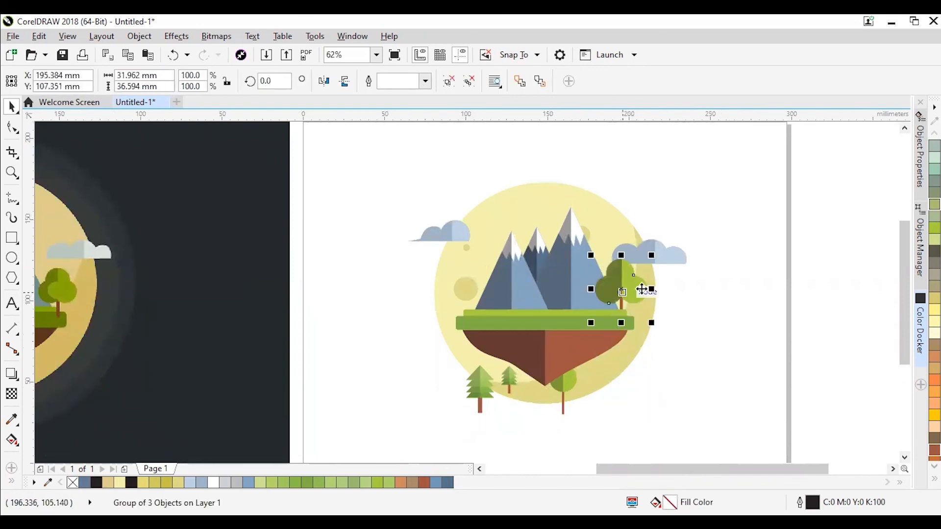
{"action": "left_click_drag", "start_coordinate": [649, 253], "coordinate": [638, 270]}
{"action": "scroll", "coordinate": [625, 310], "scroll_direction": "up", "scroll_amount": 3}
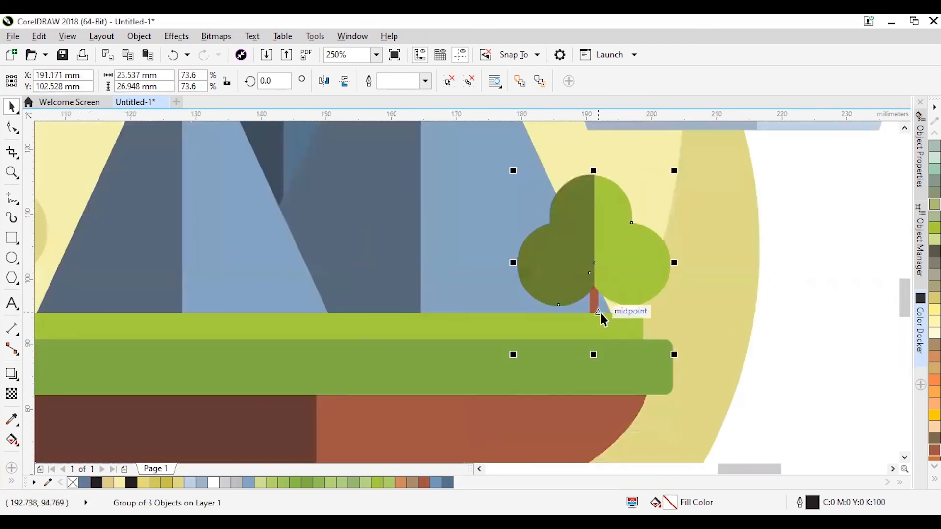
{"action": "scroll", "coordinate": [602, 314], "scroll_direction": "down", "scroll_amount": 4}
{"action": "scroll", "coordinate": [601, 303], "scroll_direction": "up", "scroll_amount": 1}
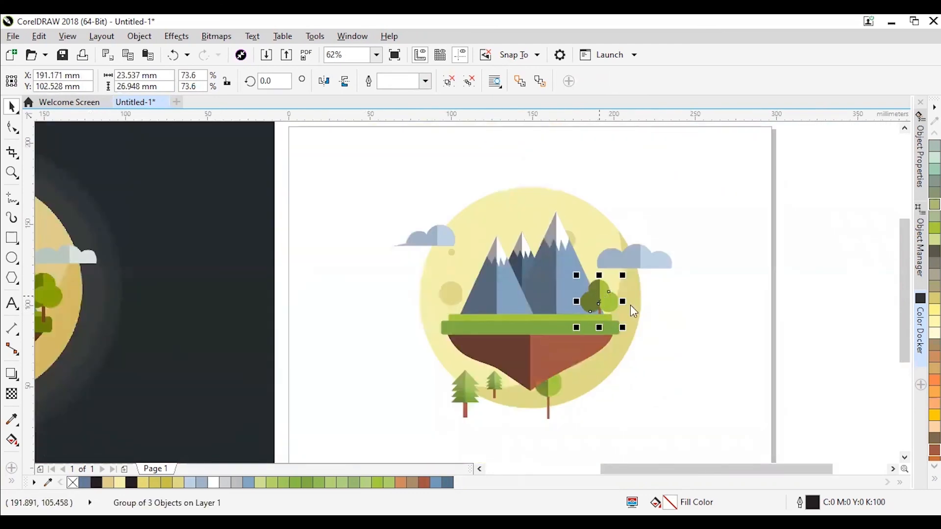
Bring the three-lobed tree to the front of the layer and shift it about 5.7 mm right, rooting its trunk in the grass edge.
{"action": "right_click", "coordinate": [651, 374]}
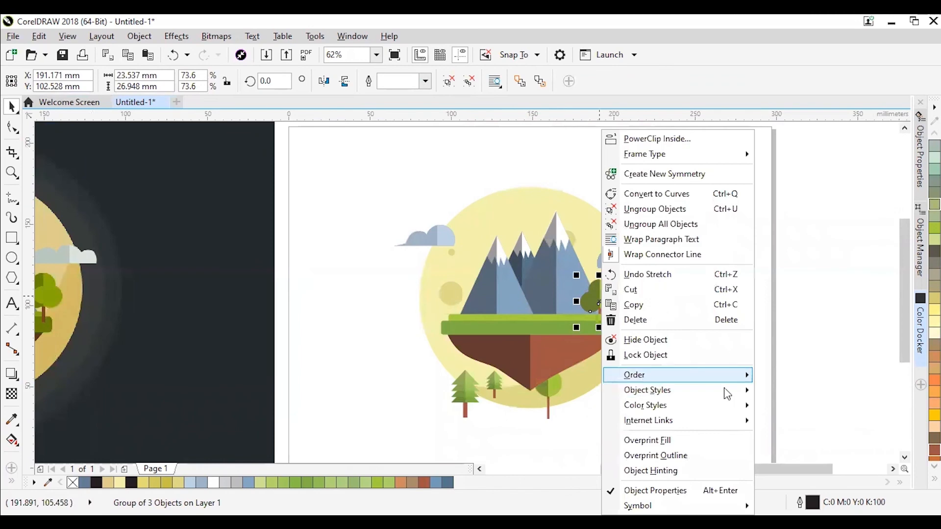
{"action": "mouse_move", "coordinate": [737, 375]}
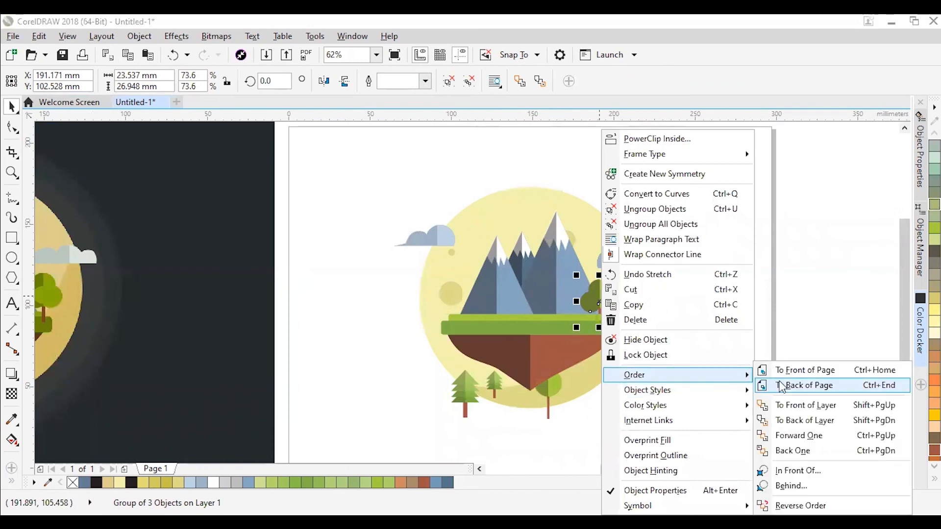
{"action": "left_click", "coordinate": [820, 405]}
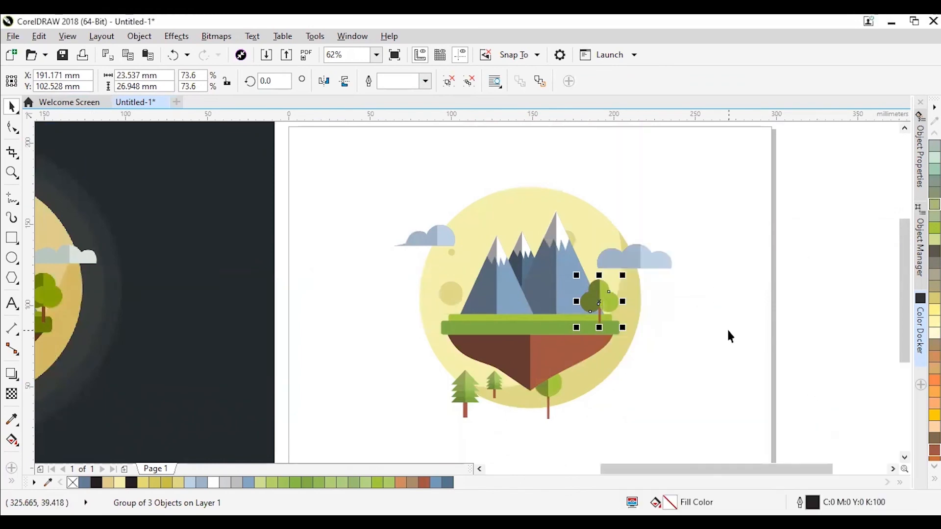
{"action": "scroll", "coordinate": [610, 304], "scroll_direction": "up", "scroll_amount": 2}
{"action": "left_click_drag", "start_coordinate": [601, 279], "coordinate": [617, 278]}
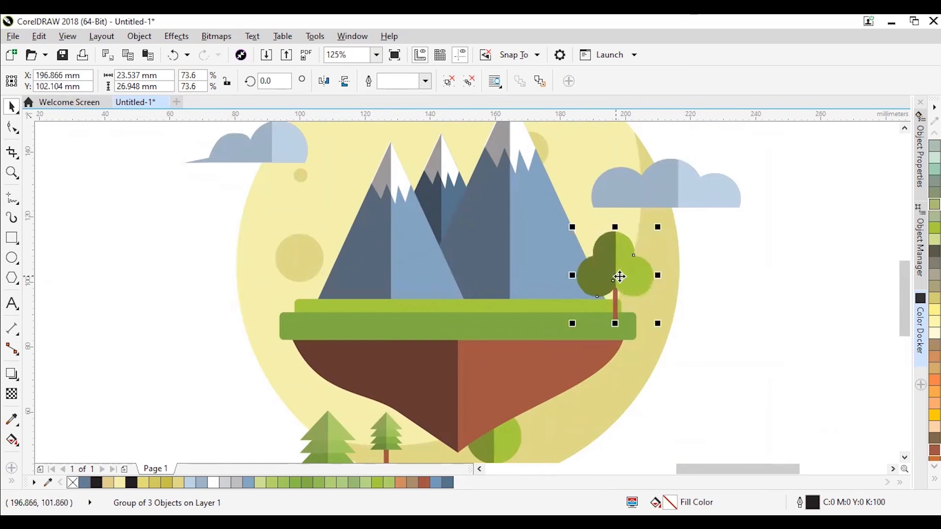
{"action": "scroll", "coordinate": [776, 267], "scroll_direction": "down", "scroll_amount": 2}
{"action": "left_click", "coordinate": [839, 255]}
{"action": "left_click", "coordinate": [689, 235]}
{"action": "mouse_move", "coordinate": [689, 235]}
{"action": "left_mouse_down"}
{"action": "mouse_move", "coordinate": [687, 242]}
{"action": "mouse_move", "coordinate": [690, 231]}
{"action": "left_mouse_up"}
{"action": "left_click", "coordinate": [819, 239]}
Bring the round tree to the front, place it on the grass before the right mountain and scale it to about 72.4%.
{"action": "left_click_drag", "start_coordinate": [773, 473], "coordinate": [693, 469]}
{"action": "left_click", "coordinate": [704, 363]}
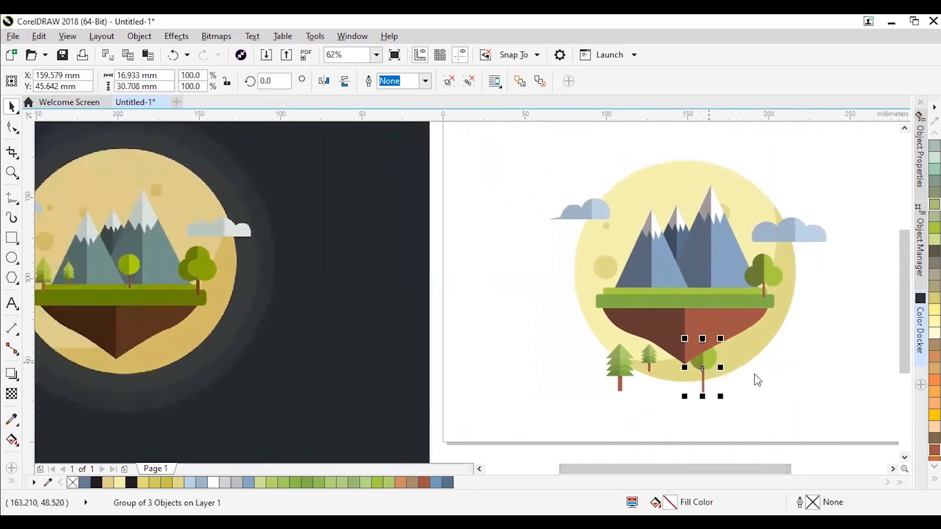
{"action": "right_click", "coordinate": [712, 363]}
{"action": "mouse_move", "coordinate": [745, 375]}
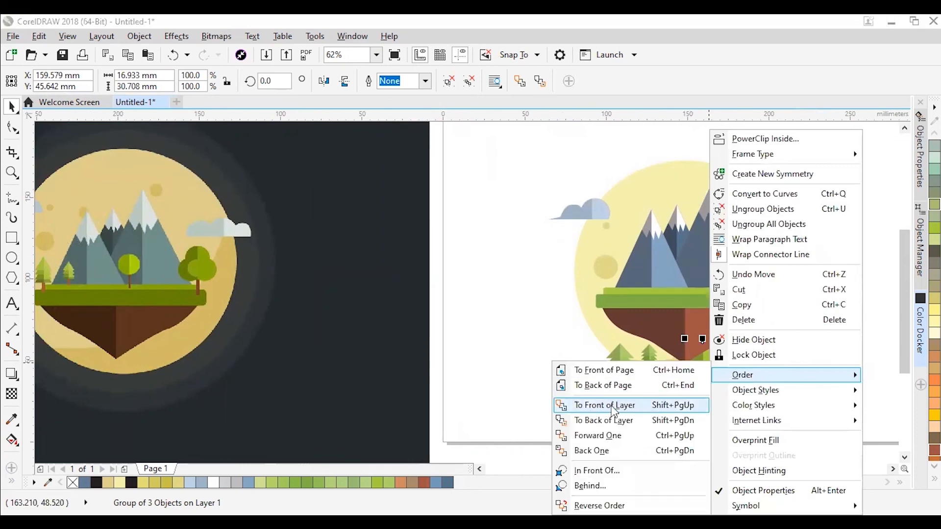
{"action": "left_click", "coordinate": [679, 371]}
{"action": "left_click_drag", "start_coordinate": [704, 362], "coordinate": [722, 249]}
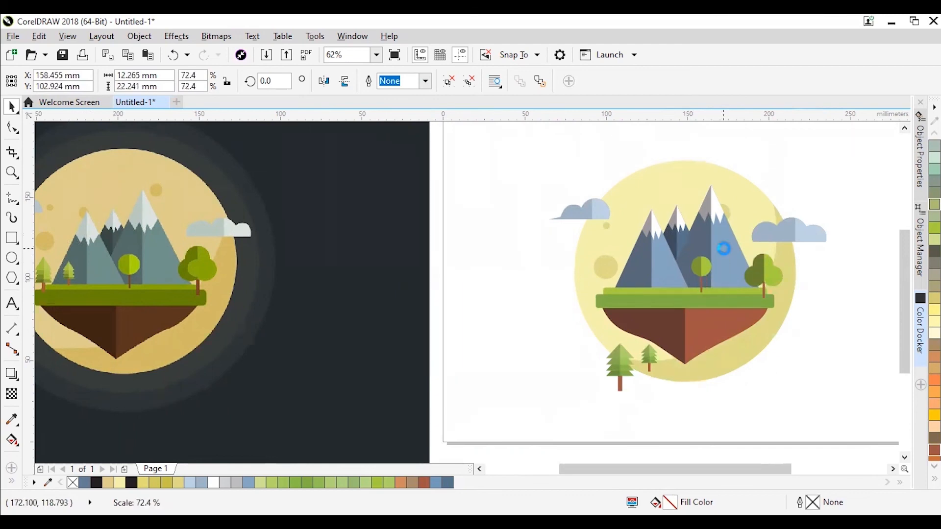
{"action": "left_click", "coordinate": [809, 195]}
Place the small pine before the left mountain, scale it to about 57.7% and bring it to the front of the layer.
{"action": "left_click_drag", "start_coordinate": [648, 353], "coordinate": [651, 275]}
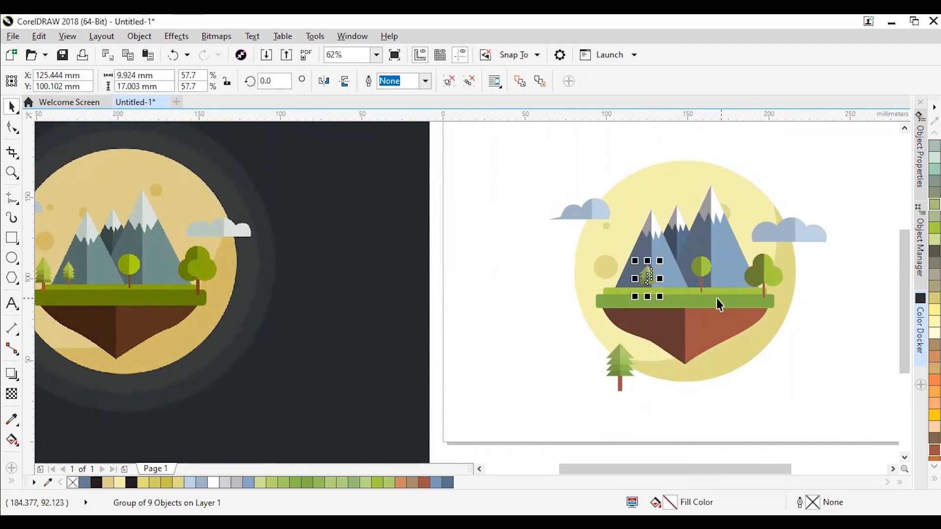
{"action": "scroll", "coordinate": [651, 300], "scroll_direction": "up", "scroll_amount": 2}
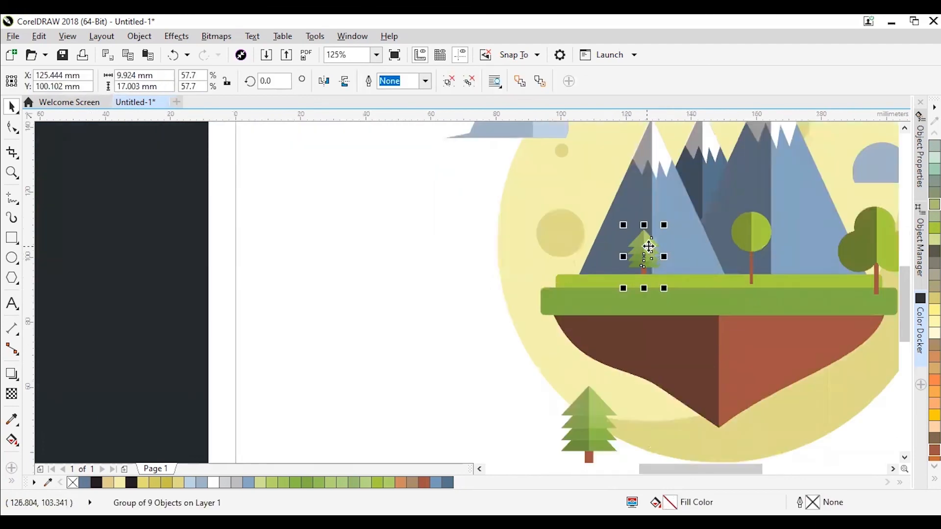
{"action": "right_click", "coordinate": [713, 369]}
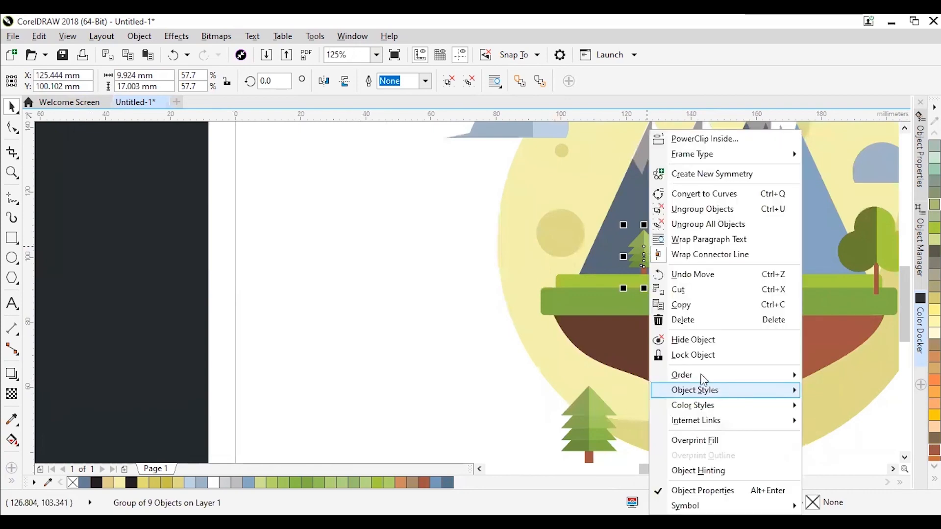
{"action": "mouse_move", "coordinate": [686, 375]}
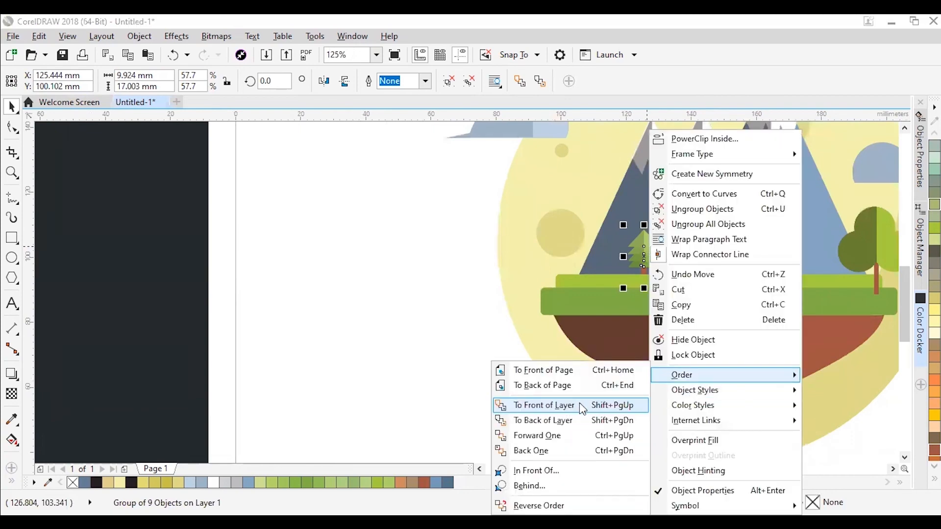
{"action": "left_click", "coordinate": [578, 404]}
{"action": "left_click_drag", "start_coordinate": [645, 261], "coordinate": [649, 256]}
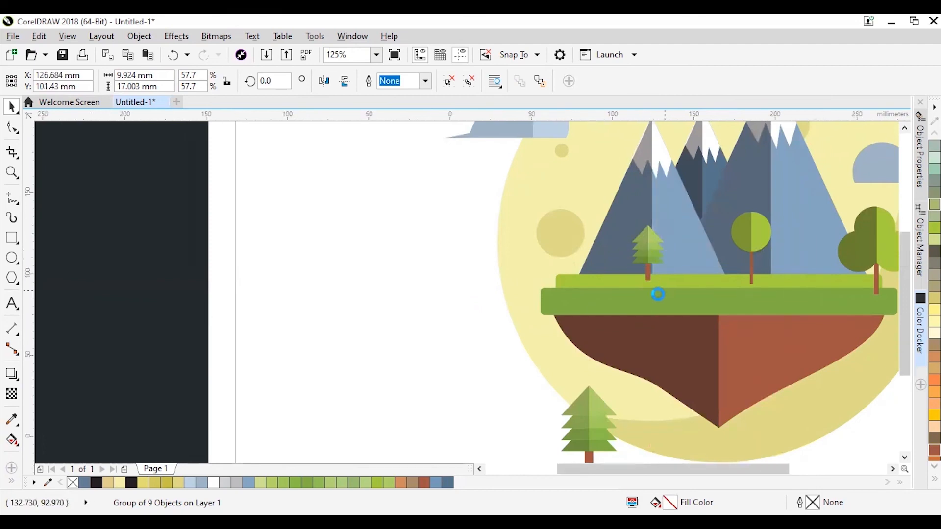
{"action": "scroll", "coordinate": [628, 307], "scroll_direction": "down", "scroll_amount": 2}
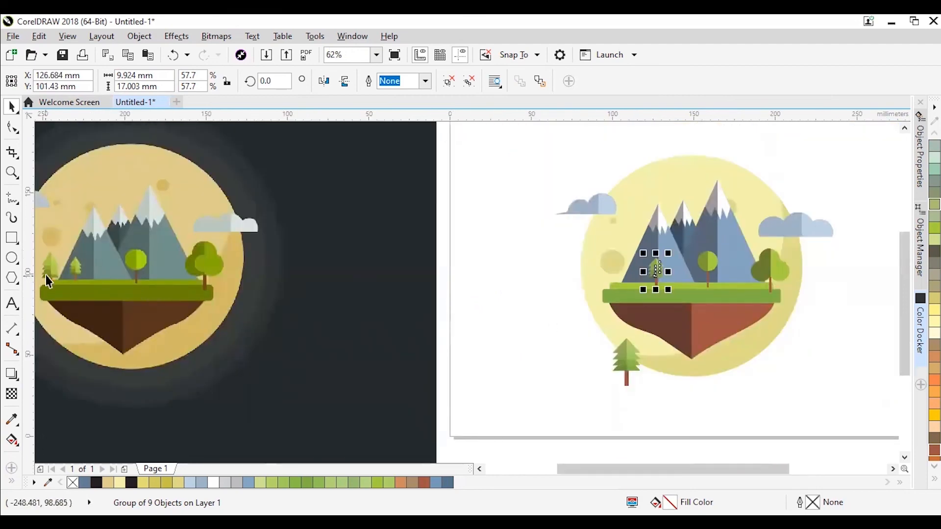
Place the larger pine on the left end of the grass, bring it to the front and scale it to about 85%.
{"action": "left_click_drag", "start_coordinate": [628, 360], "coordinate": [627, 266]}
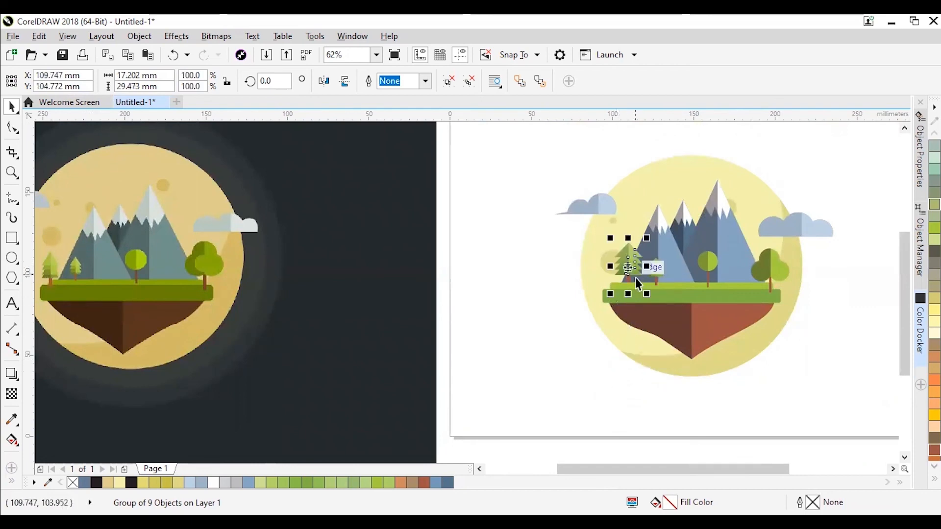
{"action": "right_click", "coordinate": [631, 273]}
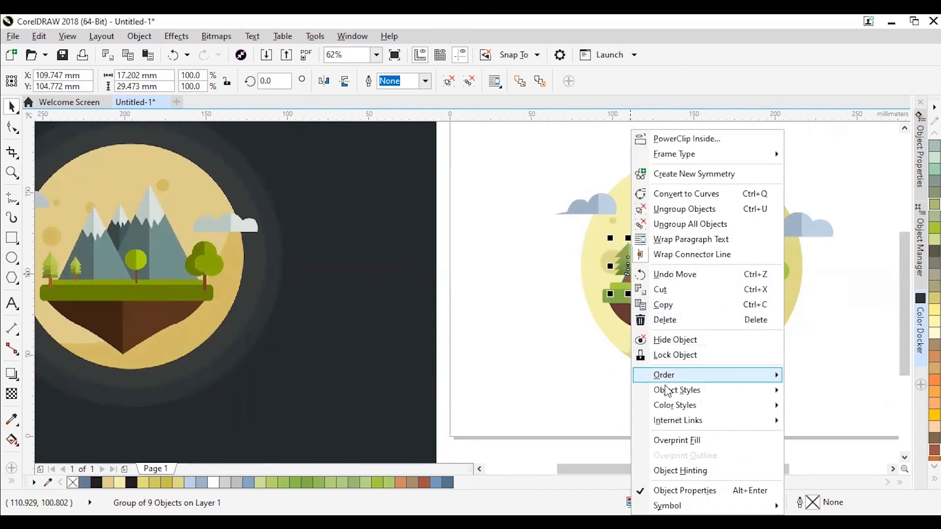
{"action": "mouse_move", "coordinate": [758, 388]}
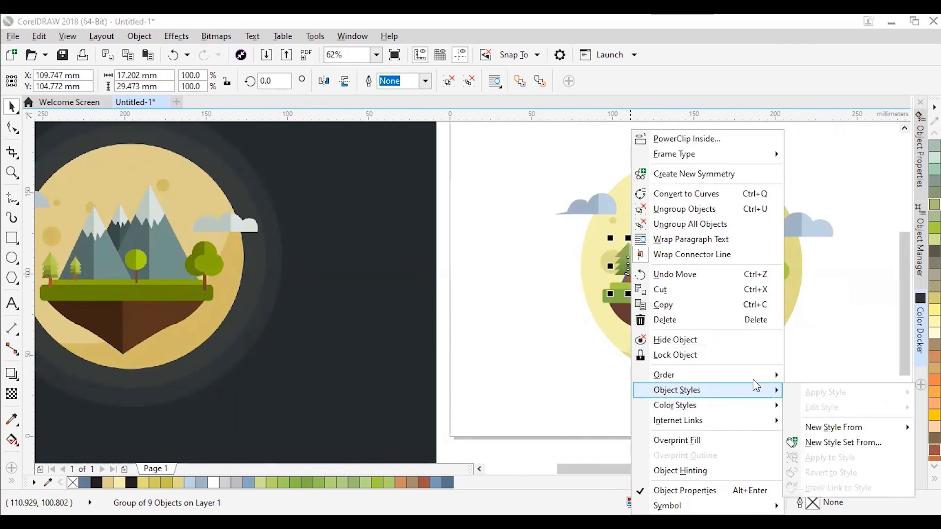
{"action": "left_click", "coordinate": [541, 406]}
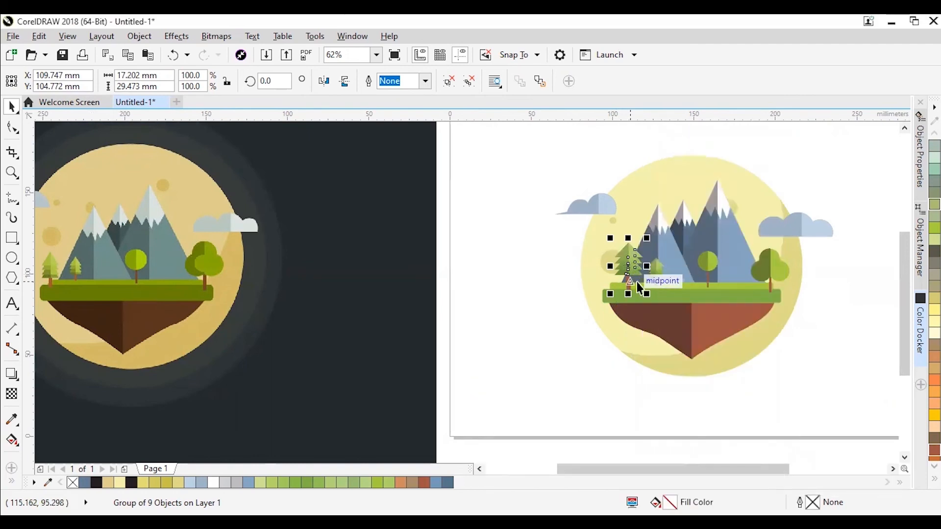
{"action": "scroll", "coordinate": [640, 279], "scroll_direction": "up", "scroll_amount": 2}
{"action": "mouse_move", "coordinate": [581, 202]}
{"action": "left_mouse_down"}
{"action": "mouse_move", "coordinate": [599, 210]}
{"action": "mouse_move", "coordinate": [589, 216]}
{"action": "left_mouse_up"}
{"action": "mouse_move", "coordinate": [634, 253]}
{"action": "left_mouse_down"}
{"action": "mouse_move", "coordinate": [615, 254]}
{"action": "mouse_move", "coordinate": [628, 263]}
{"action": "left_mouse_up"}
{"action": "scroll", "coordinate": [628, 263], "scroll_direction": "down", "scroll_amount": 2}
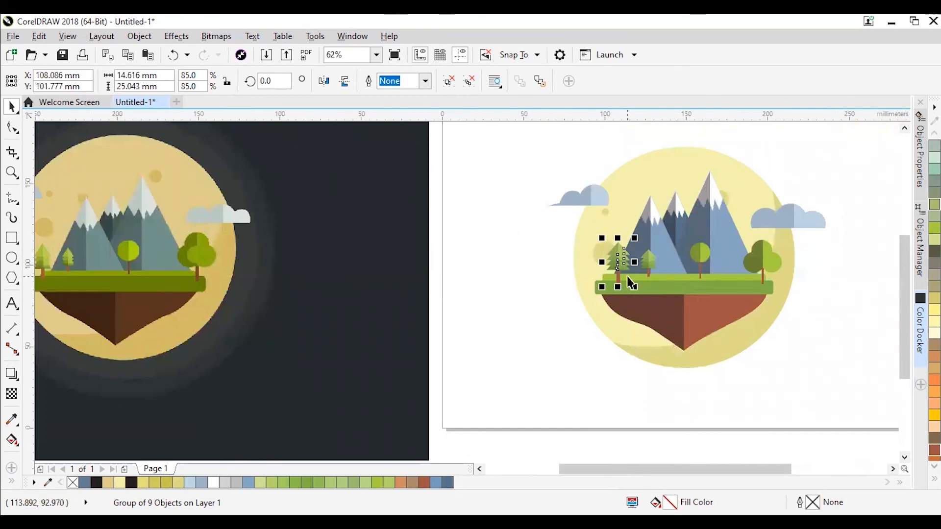
{"action": "left_click", "coordinate": [839, 259]}
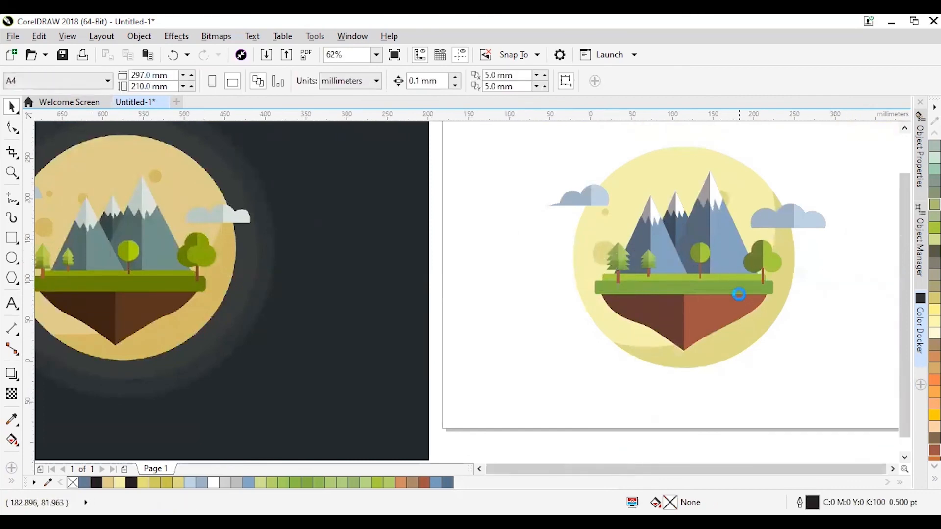
Draw a circle about 162 mm in diameter around the moon and center it on the page.
{"action": "scroll", "coordinate": [739, 295], "scroll_direction": "down", "scroll_amount": 2}
{"action": "scroll", "coordinate": [741, 284], "scroll_direction": "up", "scroll_amount": 2}
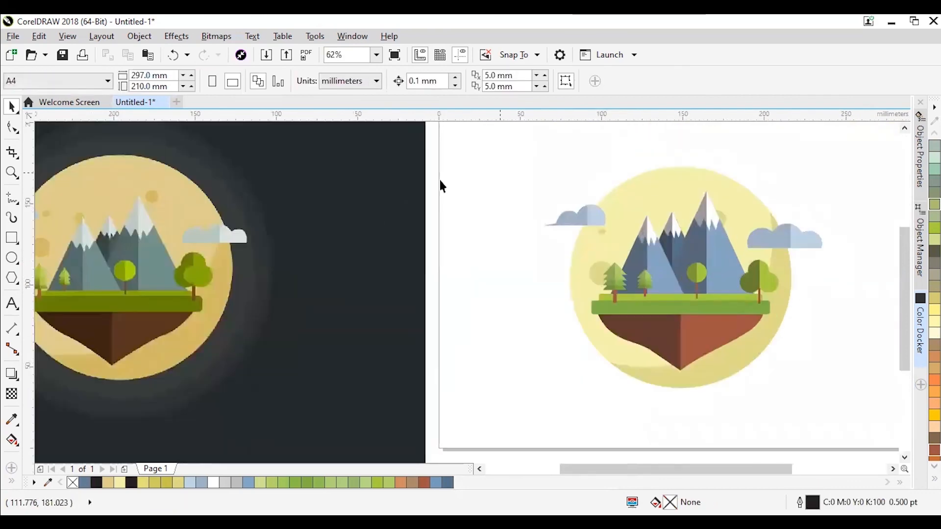
{"action": "scroll", "coordinate": [262, 254], "scroll_direction": "down", "scroll_amount": 2}
{"action": "scroll", "coordinate": [132, 216], "scroll_direction": "up", "scroll_amount": 2}
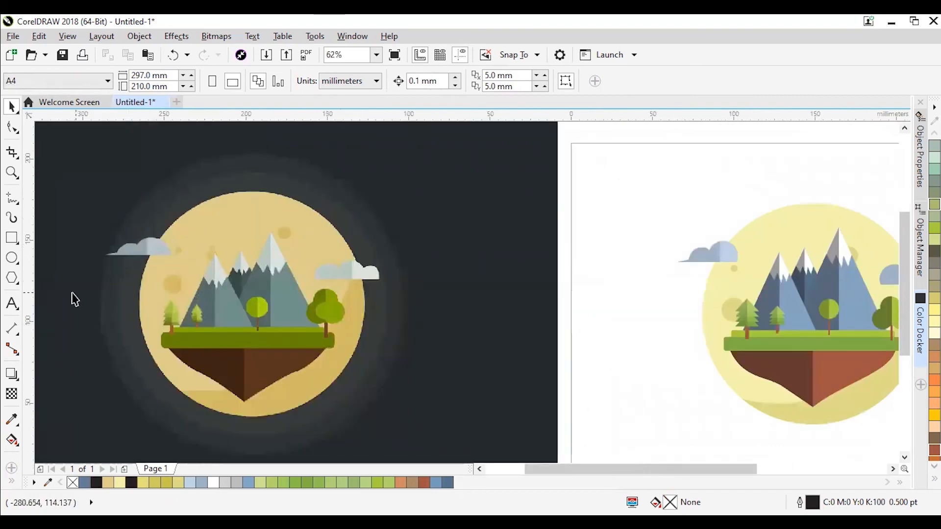
{"action": "left_click", "coordinate": [12, 257]}
{"action": "scroll", "coordinate": [406, 328], "scroll_direction": "down", "scroll_amount": 2}
{"action": "left_click_drag", "start_coordinate": [543, 266], "coordinate": [675, 367]}
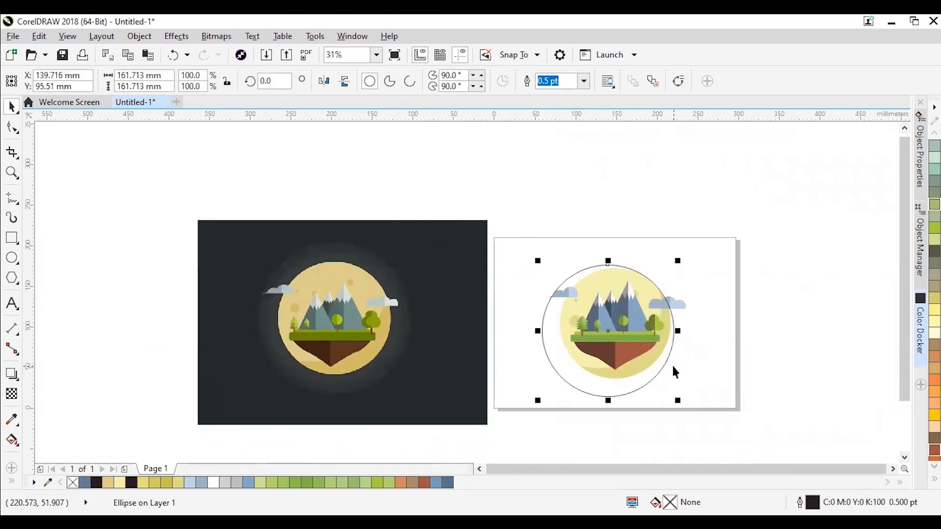
{"action": "key", "text": "p"}
{"action": "left_click", "coordinate": [759, 337]}
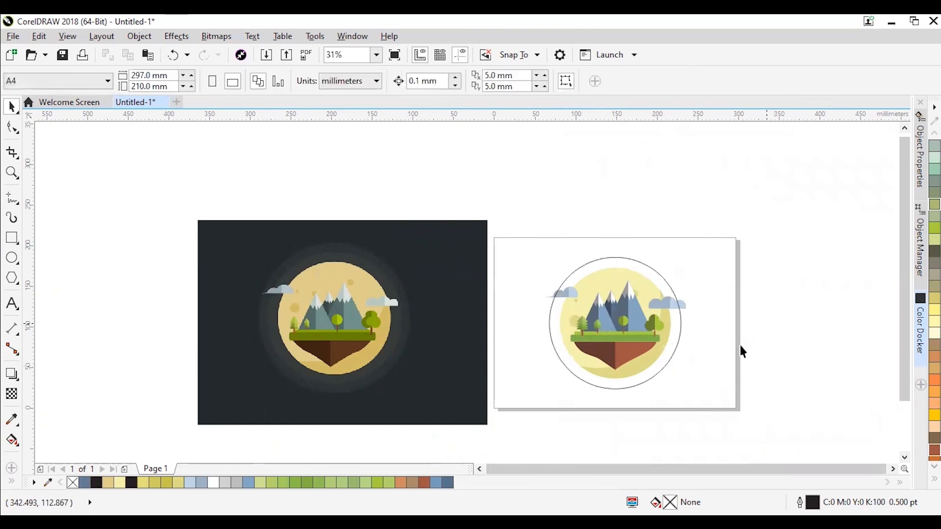
Fill the new circle around the moon with 60% black.
{"action": "scroll", "coordinate": [592, 259], "scroll_direction": "up", "scroll_amount": 2}
{"action": "left_click", "coordinate": [639, 243]}
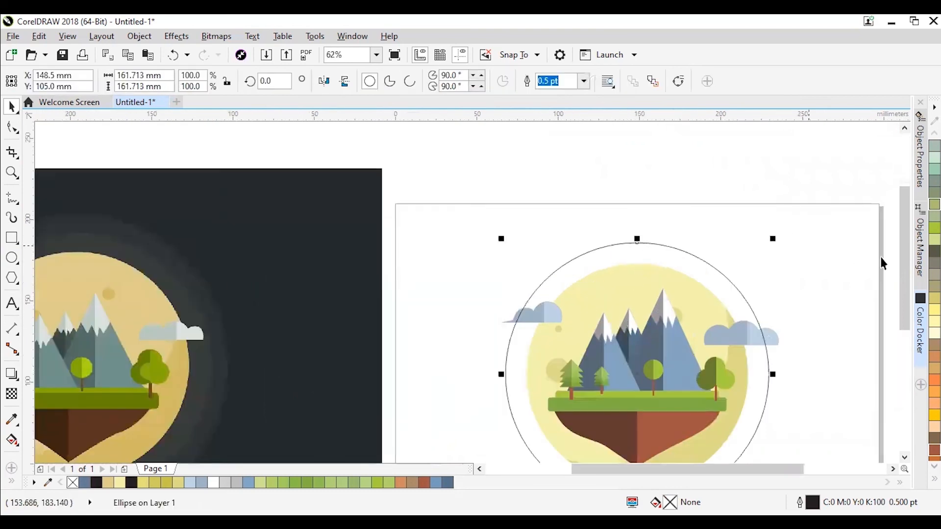
{"action": "left_click", "coordinate": [934, 479]}
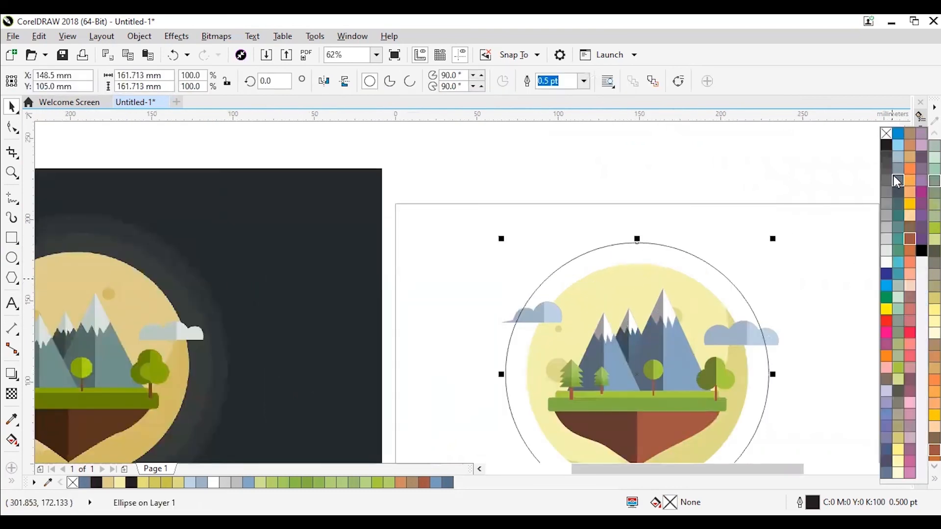
{"action": "left_click", "coordinate": [887, 169]}
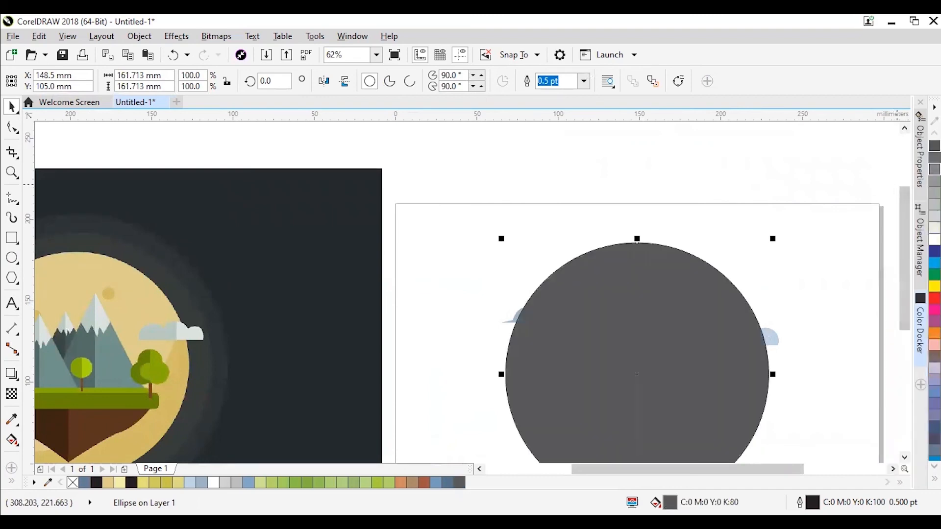
{"action": "left_click", "coordinate": [934, 169]}
{"action": "scroll", "coordinate": [843, 250], "scroll_direction": "down", "scroll_amount": 1}
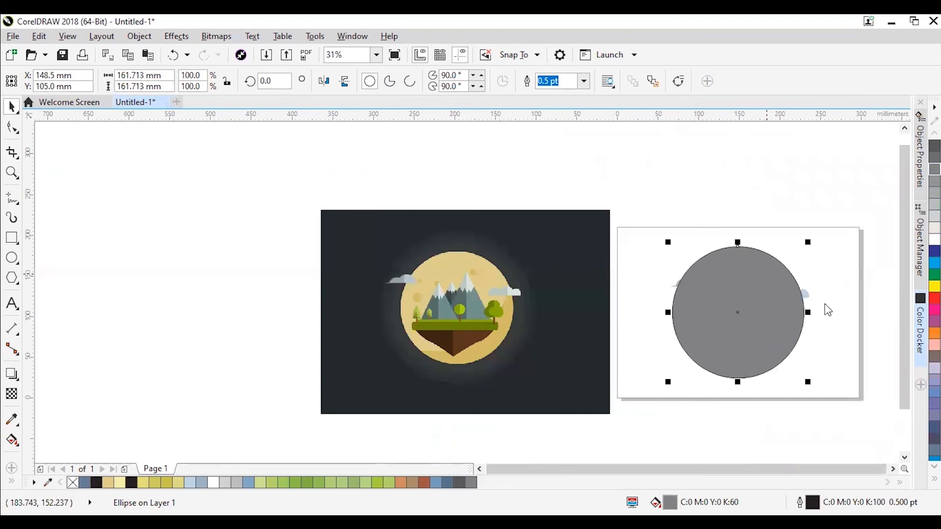
Send the gray circle to the back of the layer, behind the moon and landscape.
{"action": "right_click", "coordinate": [827, 310]}
{"action": "mouse_move", "coordinate": [828, 363]}
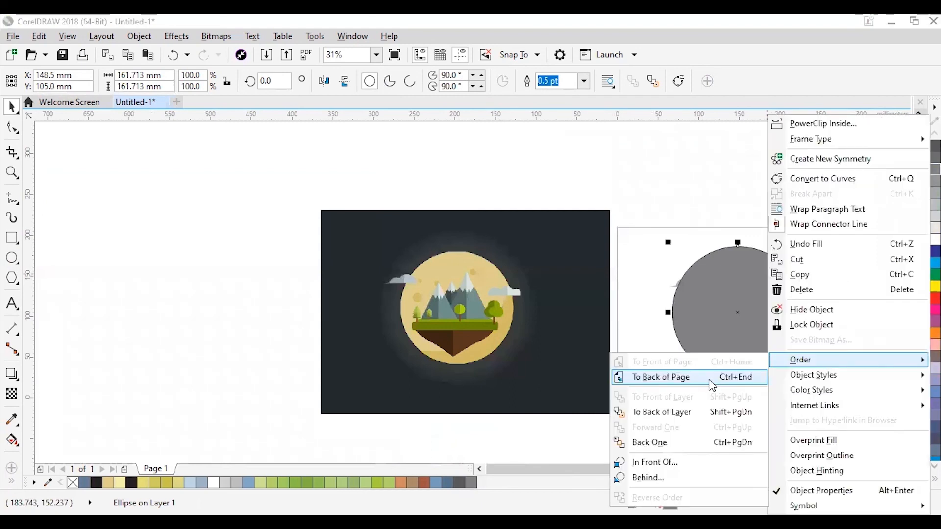
{"action": "left_click", "coordinate": [677, 415]}
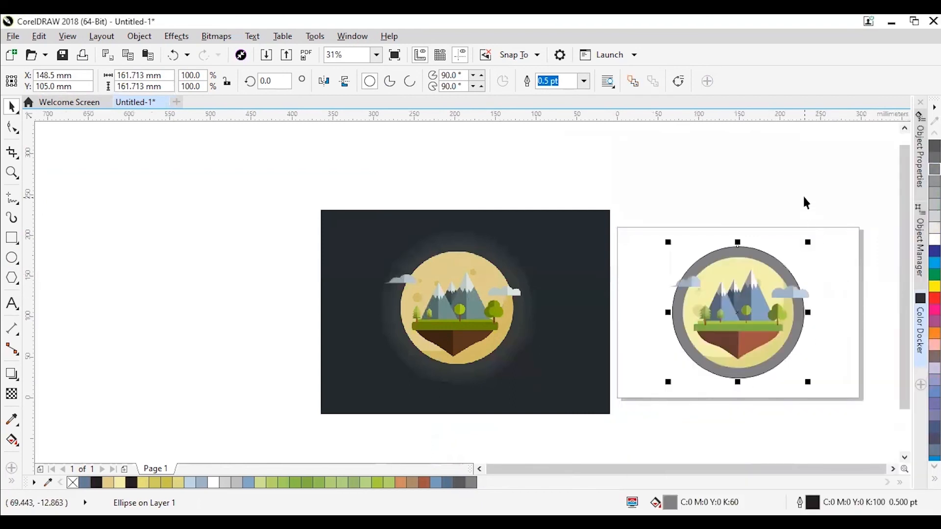
{"action": "left_click", "coordinate": [814, 259]}
Remove the outline from the gray circle behind the moon.
{"action": "scroll", "coordinate": [759, 275], "scroll_direction": "up", "scroll_amount": 3}
{"action": "scroll", "coordinate": [759, 273], "scroll_direction": "down", "scroll_amount": 2}
{"action": "left_click", "coordinate": [758, 237]}
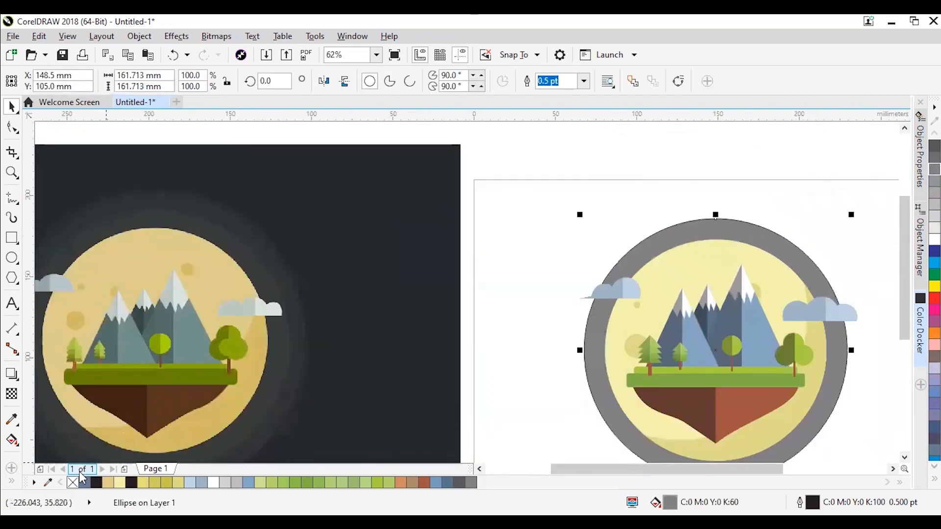
{"action": "left_click", "coordinate": [542, 219]}
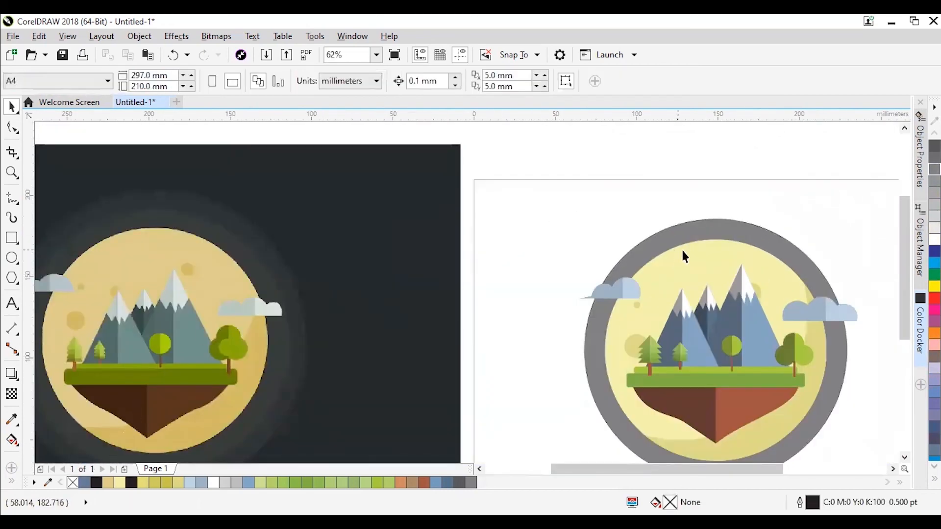
{"action": "left_click", "coordinate": [689, 231]}
Make a concentric copy of the gray circle enlarged to about 187 mm in diameter and fill it with 70% black.
{"action": "scroll", "coordinate": [765, 251], "scroll_direction": "down", "scroll_amount": 1}
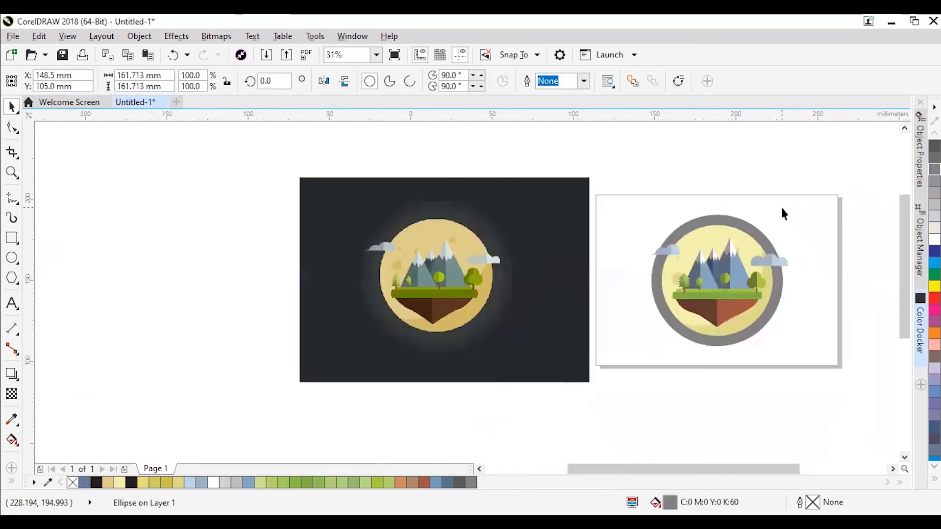
{"action": "scroll", "coordinate": [784, 212], "scroll_direction": "up", "scroll_amount": 1}
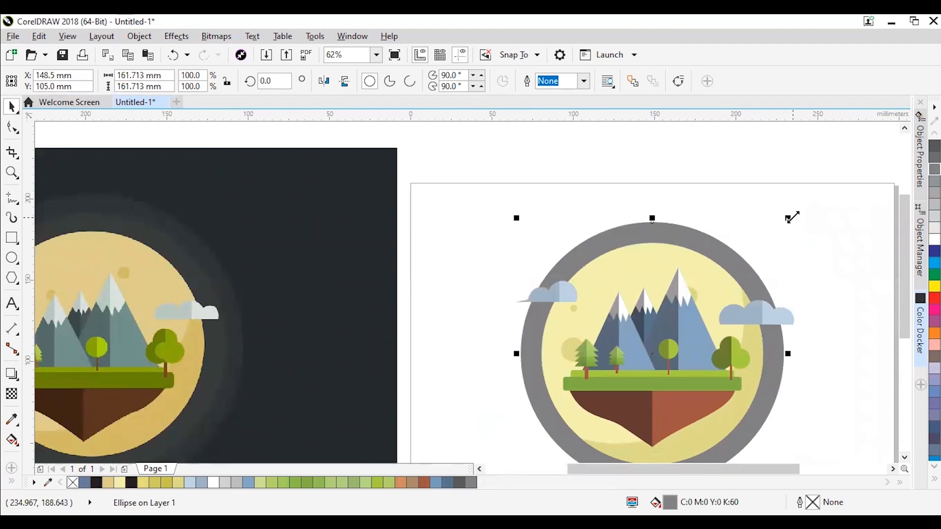
{"action": "left_click_drag", "start_coordinate": [789, 220], "coordinate": [810, 200]}
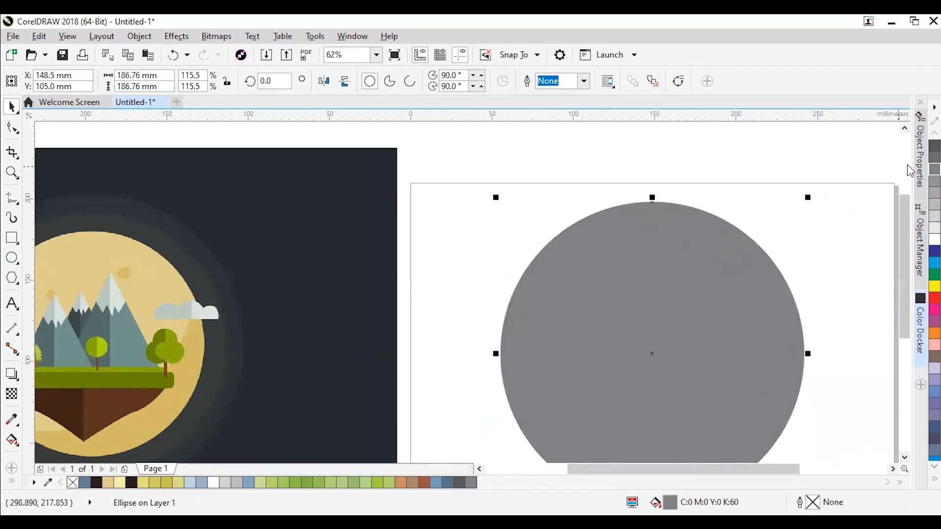
{"action": "left_click", "coordinate": [934, 169]}
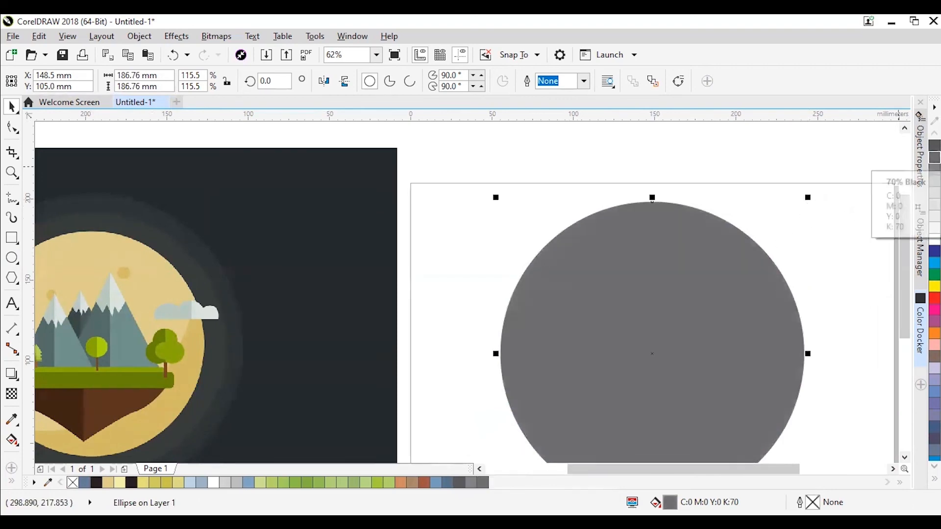
Send the larger dark gray circle to the back of the layer, behind the smaller gray circle and the landscape.
{"action": "right_click", "coordinate": [694, 263]}
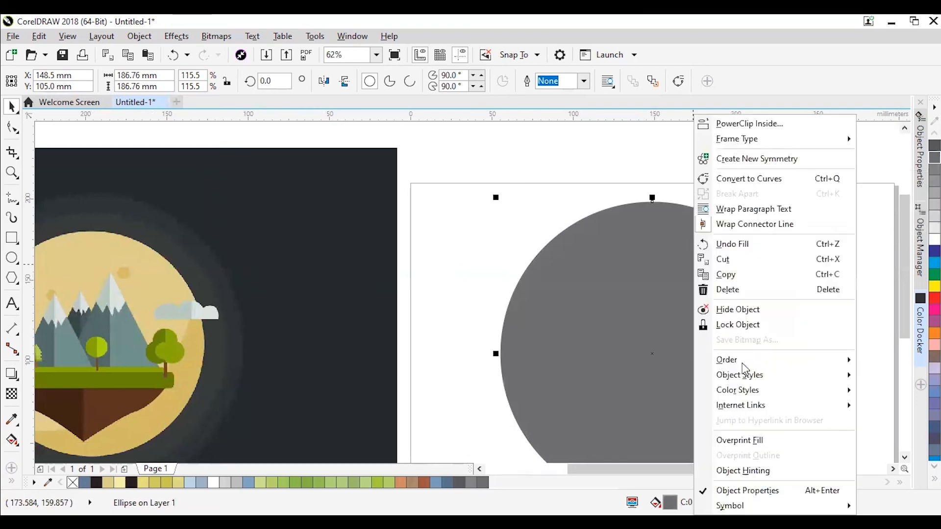
{"action": "mouse_move", "coordinate": [727, 360]}
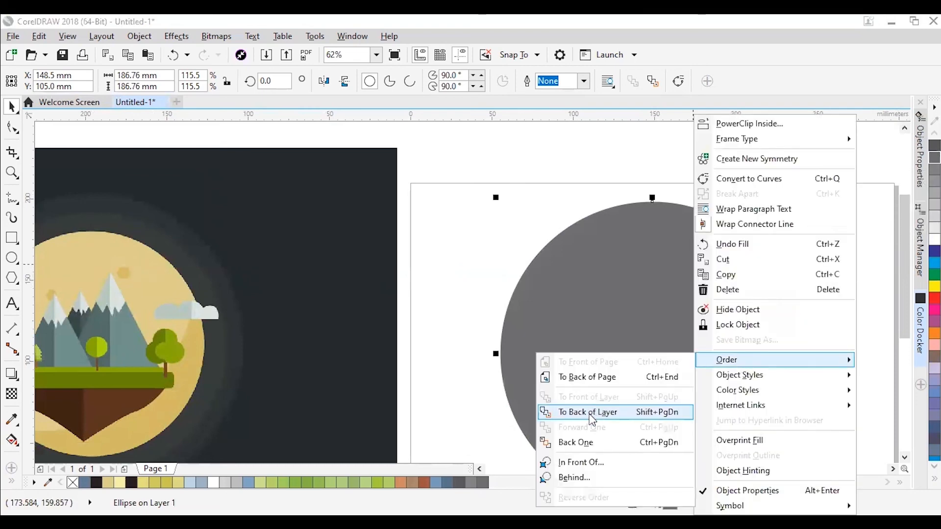
{"action": "left_click", "coordinate": [592, 419]}
{"action": "left_click", "coordinate": [807, 245]}
{"action": "scroll", "coordinate": [781, 275], "scroll_direction": "down", "scroll_amount": 1}
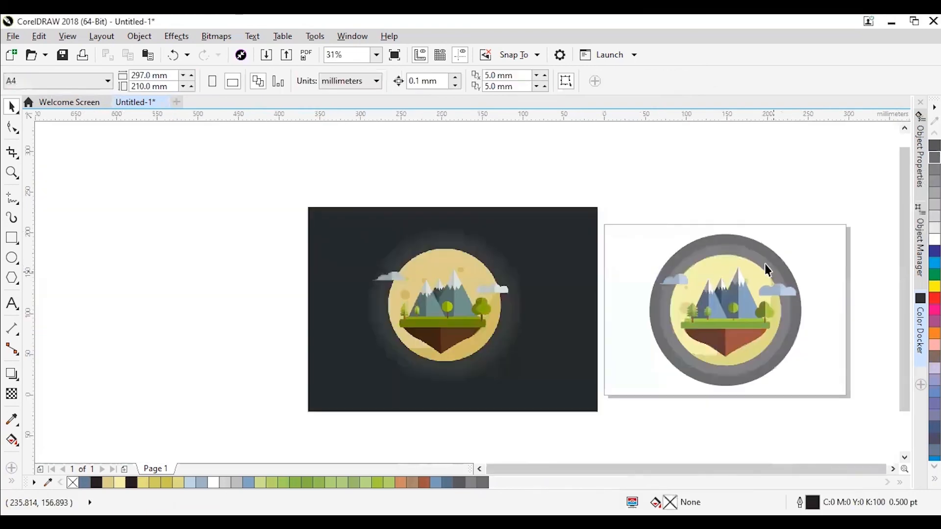
{"action": "scroll", "coordinate": [736, 267], "scroll_direction": "up", "scroll_amount": 2}
{"action": "scroll", "coordinate": [738, 268], "scroll_direction": "down", "scroll_amount": 2}
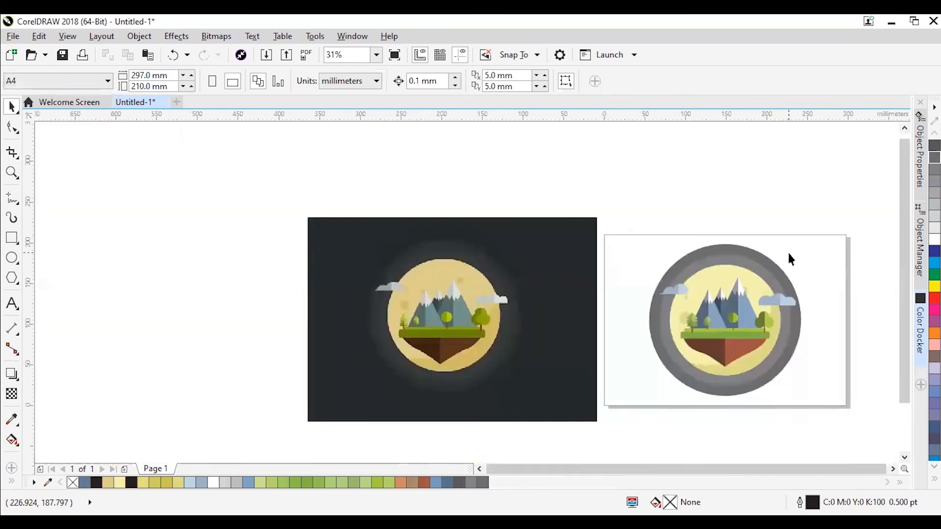
{"action": "scroll", "coordinate": [789, 259], "scroll_direction": "up", "scroll_amount": 2}
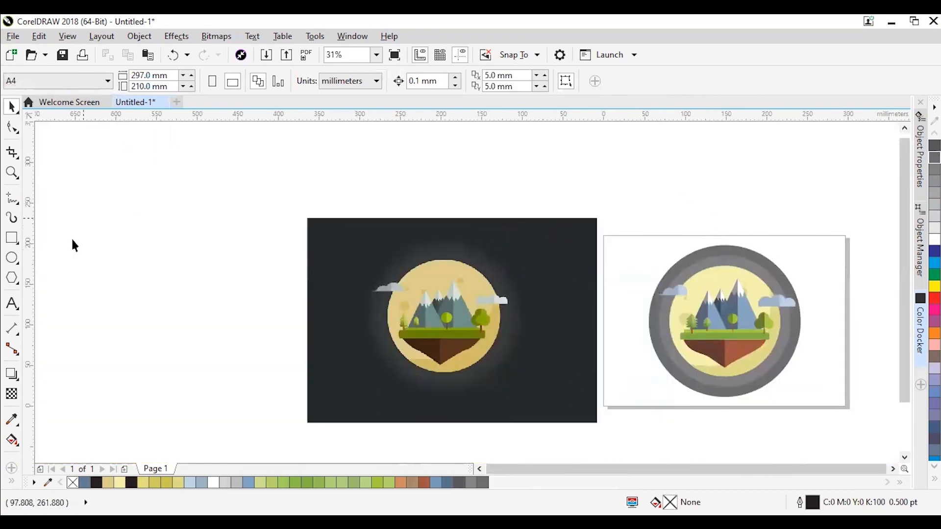
Add a page-sized 297 × 210 mm background rectangle behind the artwork and fill it with 80% black.
{"action": "double_click", "coordinate": [11, 240]}
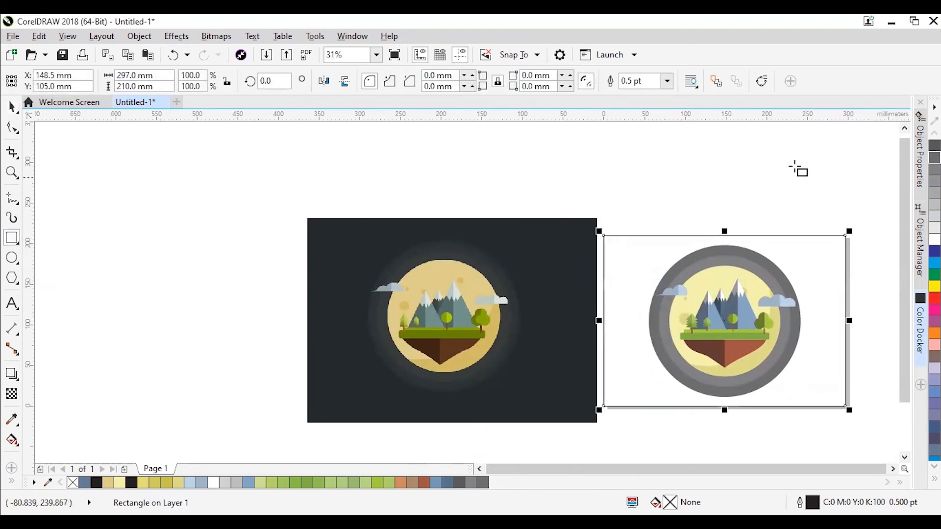
{"action": "left_click", "coordinate": [935, 158]}
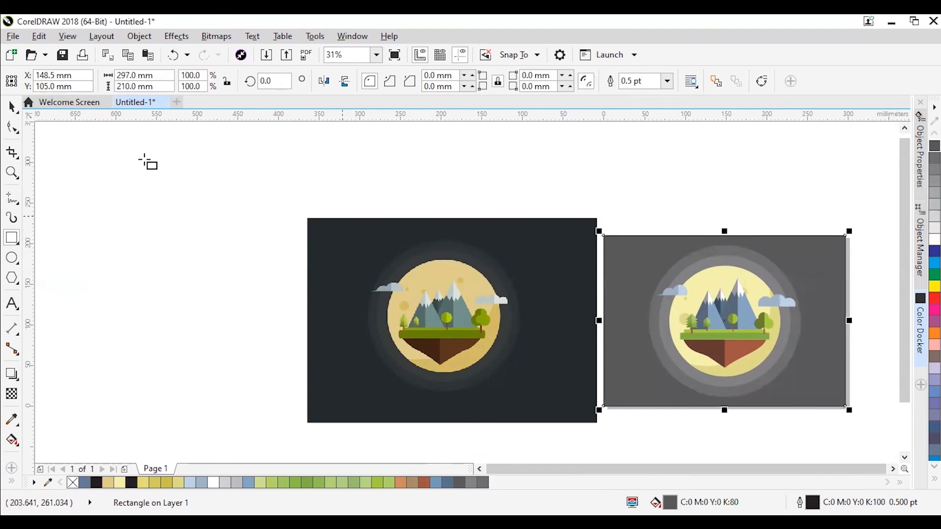
{"action": "left_click", "coordinate": [12, 106]}
{"action": "left_click", "coordinate": [650, 212]}
{"action": "scroll", "coordinate": [780, 323], "scroll_direction": "up", "scroll_amount": 1}
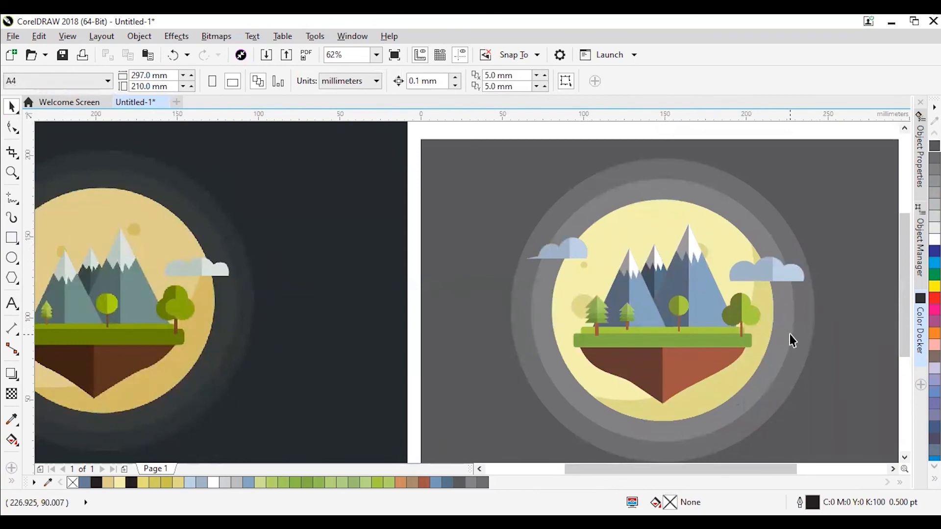
{"action": "scroll", "coordinate": [789, 336], "scroll_direction": "down", "scroll_amount": 1}
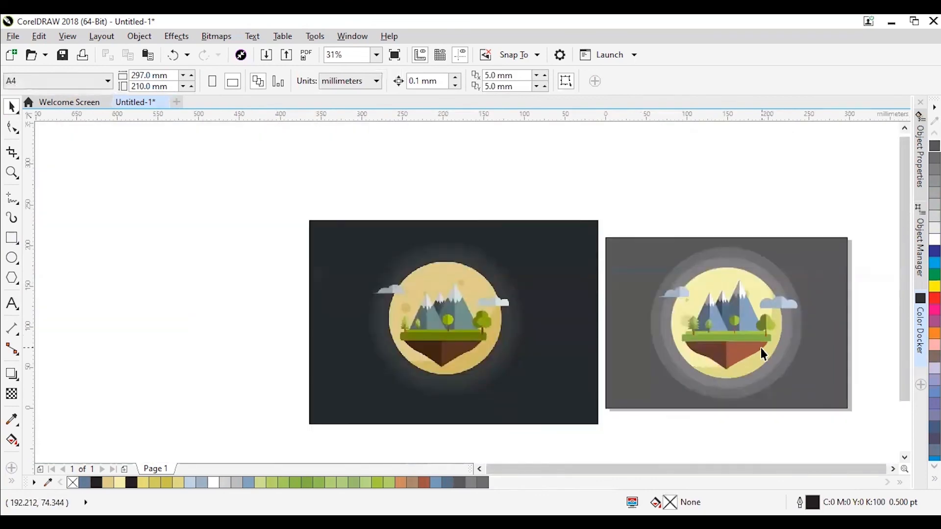
{"action": "scroll", "coordinate": [766, 350], "scroll_direction": "up", "scroll_amount": 1}
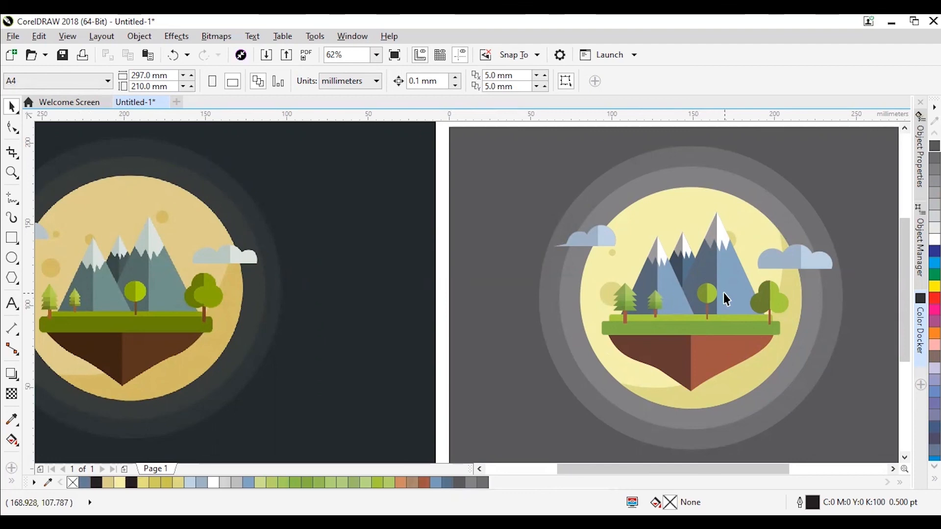
{"action": "scroll", "coordinate": [692, 271], "scroll_direction": "down", "scroll_amount": 1}
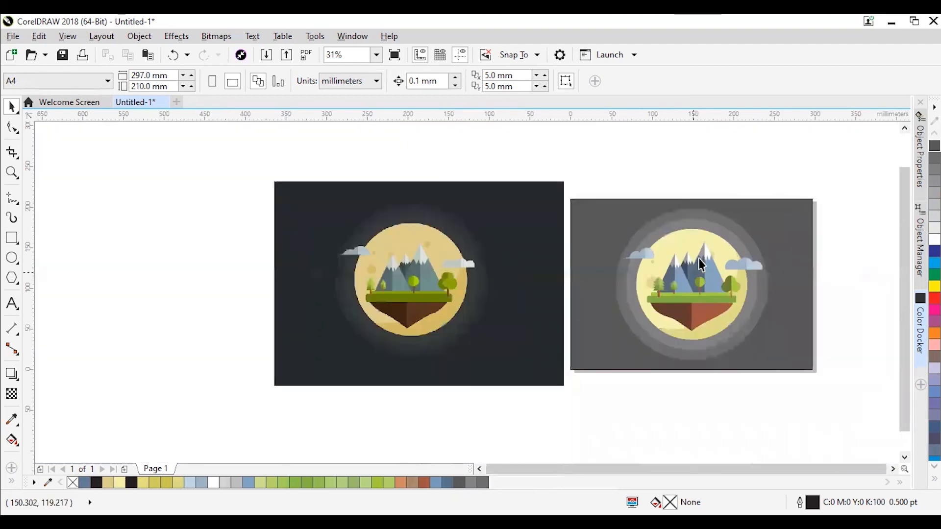
{"action": "scroll", "coordinate": [701, 262], "scroll_direction": "up", "scroll_amount": 1}
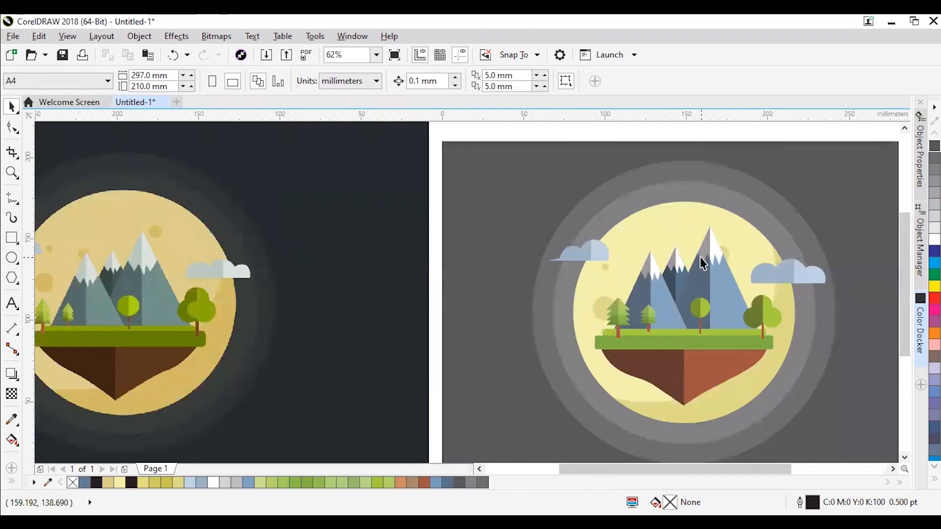